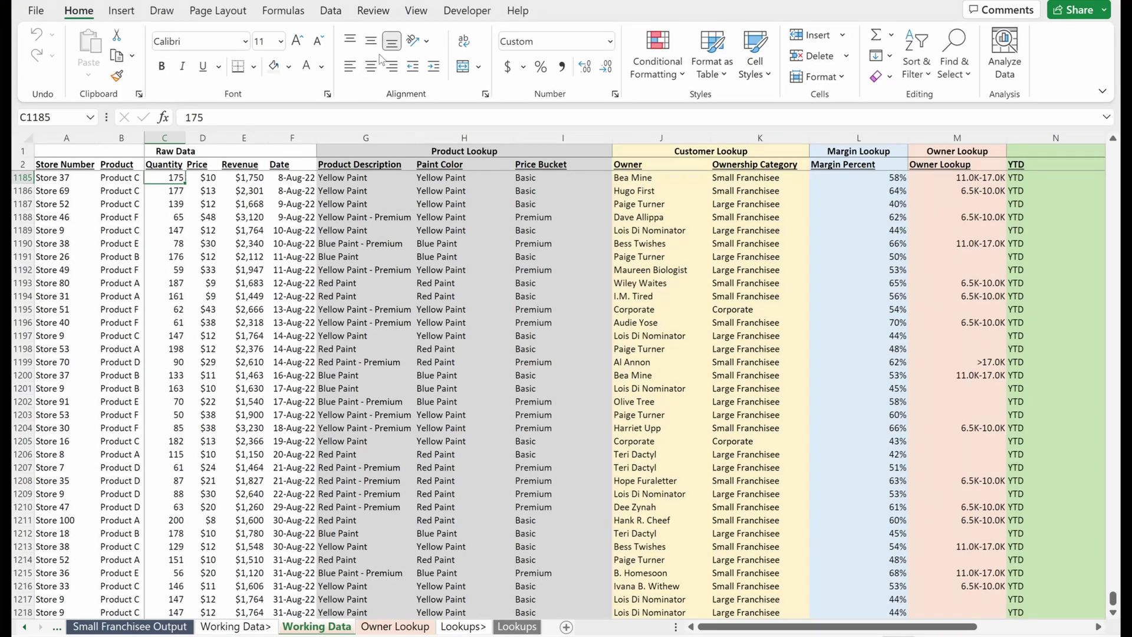
Look over the What-If Analysis options on the Data tab without choosing one.
{"action": "left_click", "coordinate": [330, 11]}
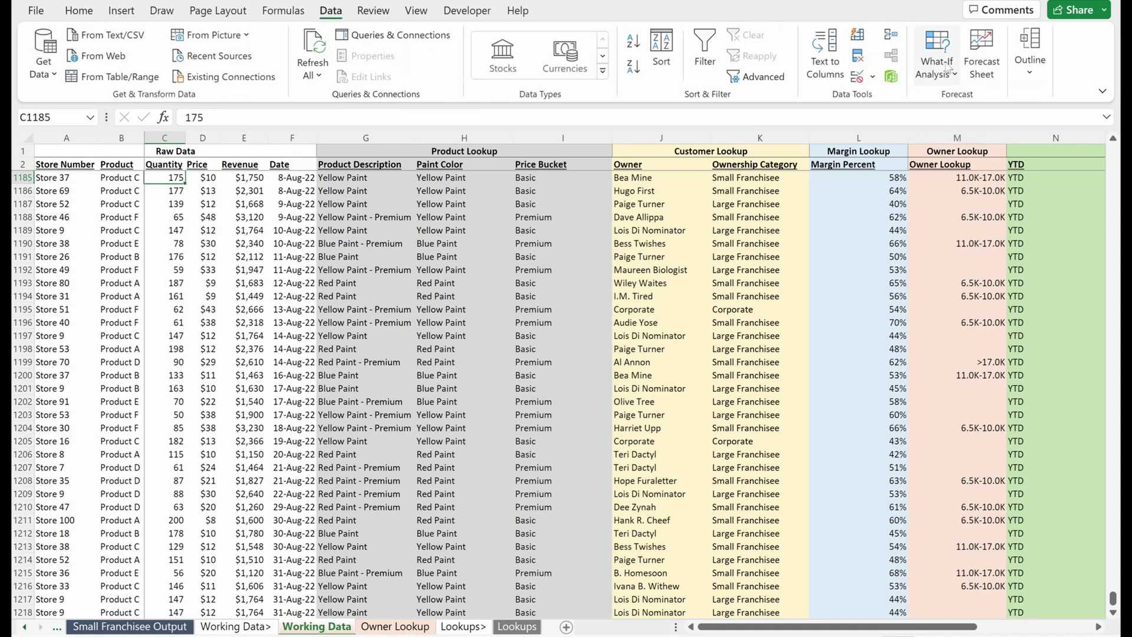
{"action": "left_click", "coordinate": [947, 67]}
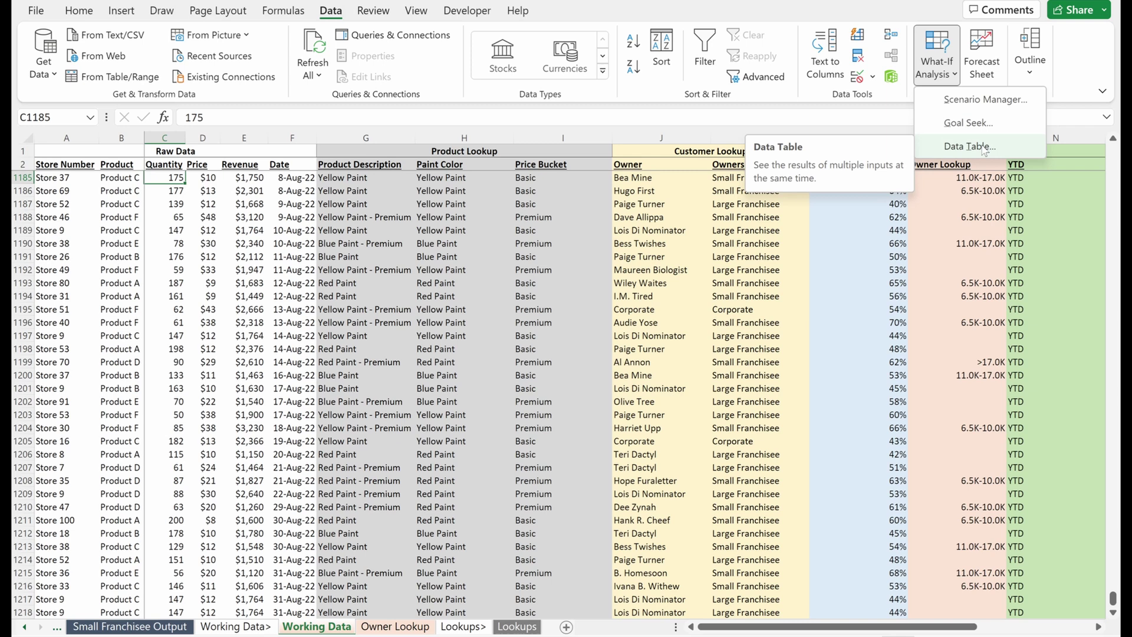
{"action": "key", "text": "Escape"}
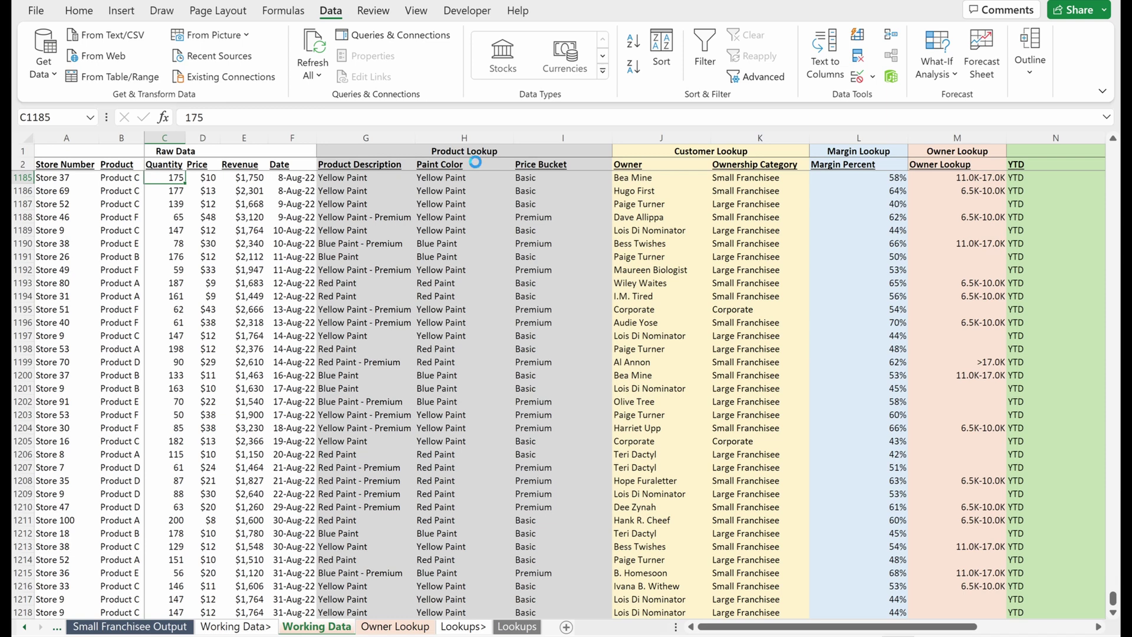
Insert a PivotTable from the sales data table on a new sheet.
{"action": "left_click", "coordinate": [264, 188]}
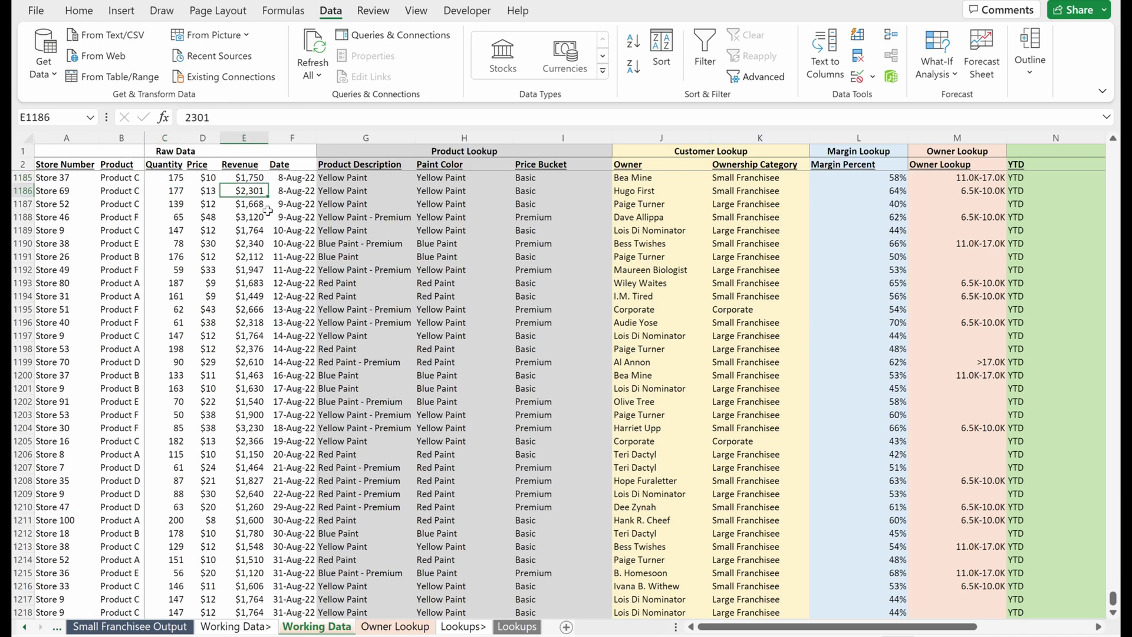
{"action": "key", "text": "alt"}
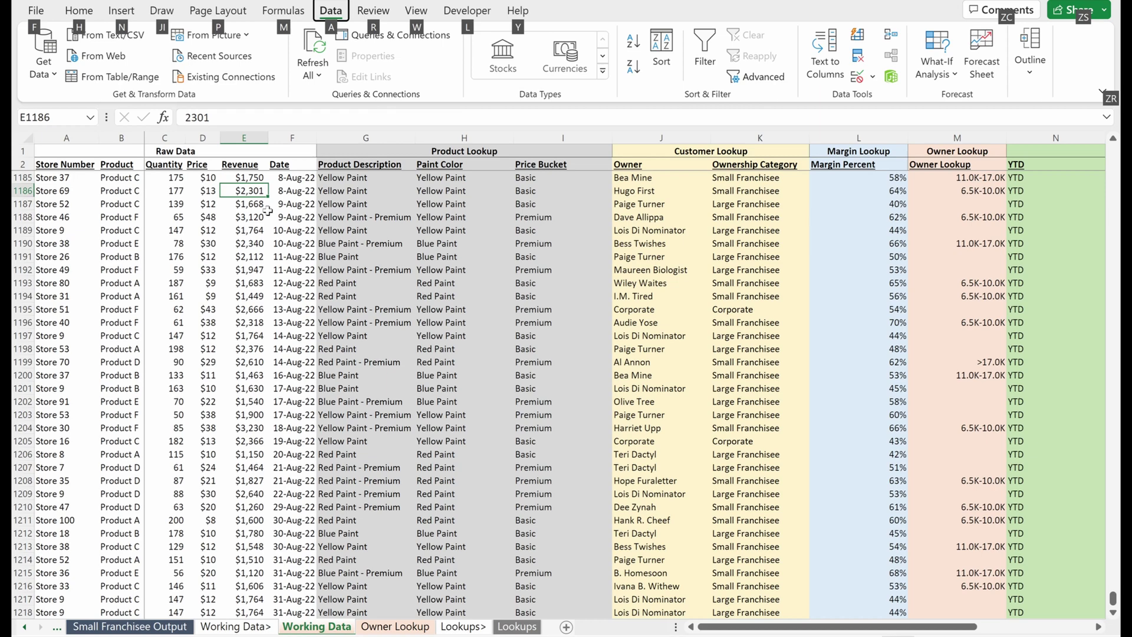
{"action": "key", "text": "n"}
{"action": "key", "text": "v"}
{"action": "key", "text": "t"}
{"action": "key", "text": "Return"}
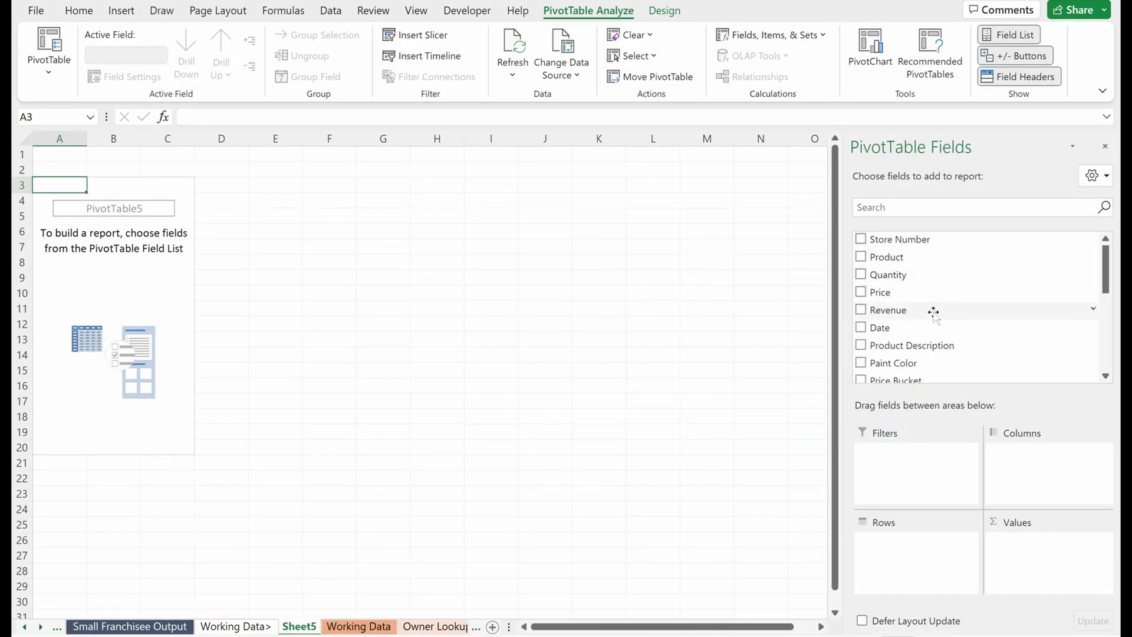
Add Revenue, Margin Dollars and Margin to the pivot's Values as sums.
{"action": "left_click_drag", "start_coordinate": [933, 312], "coordinate": [1032, 541]}
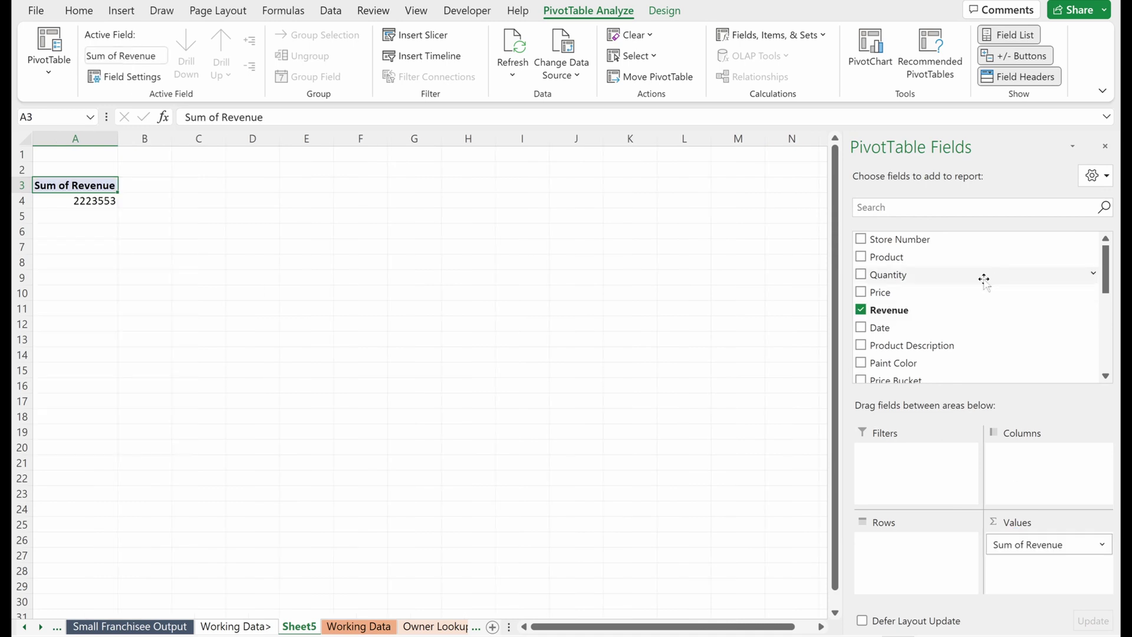
{"action": "scroll", "coordinate": [984, 280], "scroll_direction": "down", "scroll_amount": 6}
{"action": "left_click_drag", "start_coordinate": [962, 329], "coordinate": [1048, 570]}
{"action": "scroll", "coordinate": [926, 308], "scroll_direction": "down", "scroll_amount": 3}
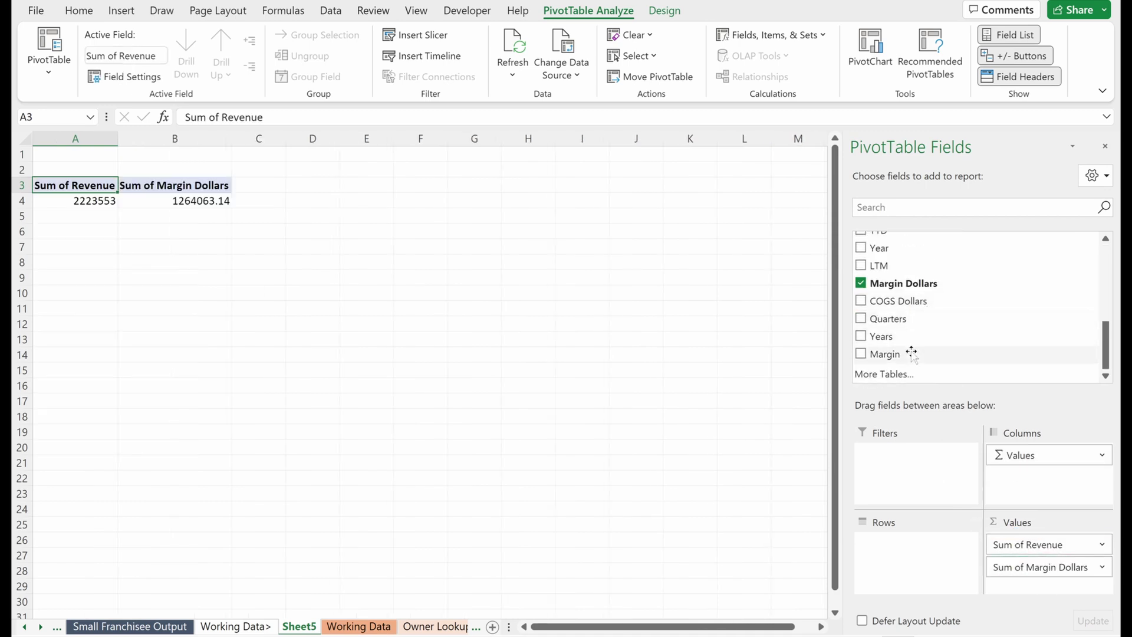
{"action": "left_click_drag", "start_coordinate": [900, 356], "coordinate": [1018, 588]}
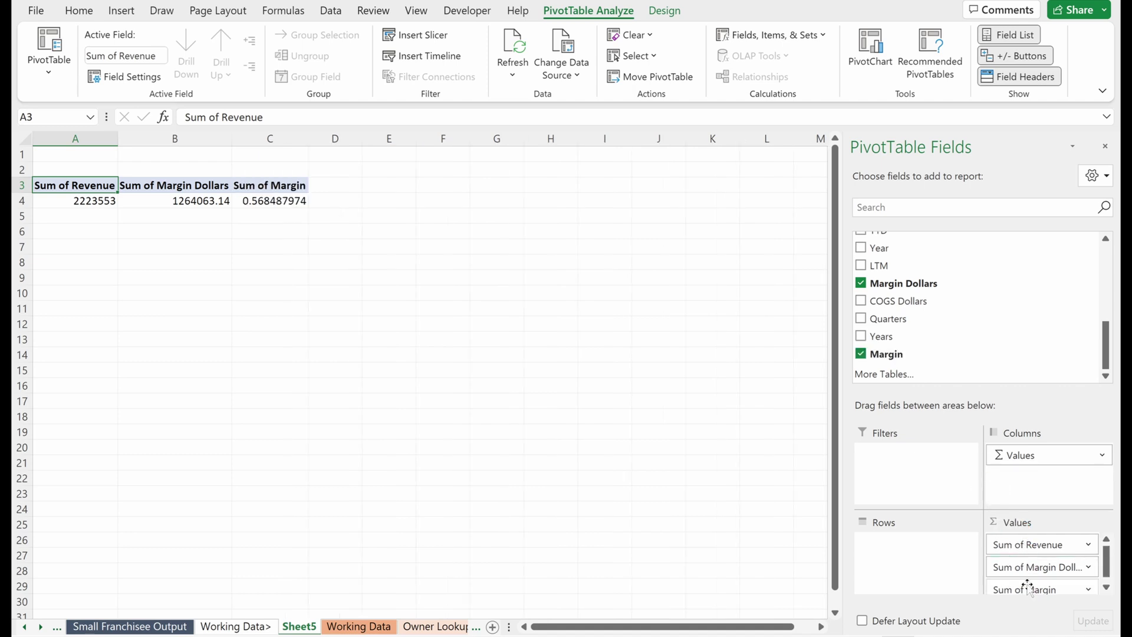
Verify the margin total with a =B4/A4=C4 check in E4, then delete it.
{"action": "left_click", "coordinate": [275, 200]}
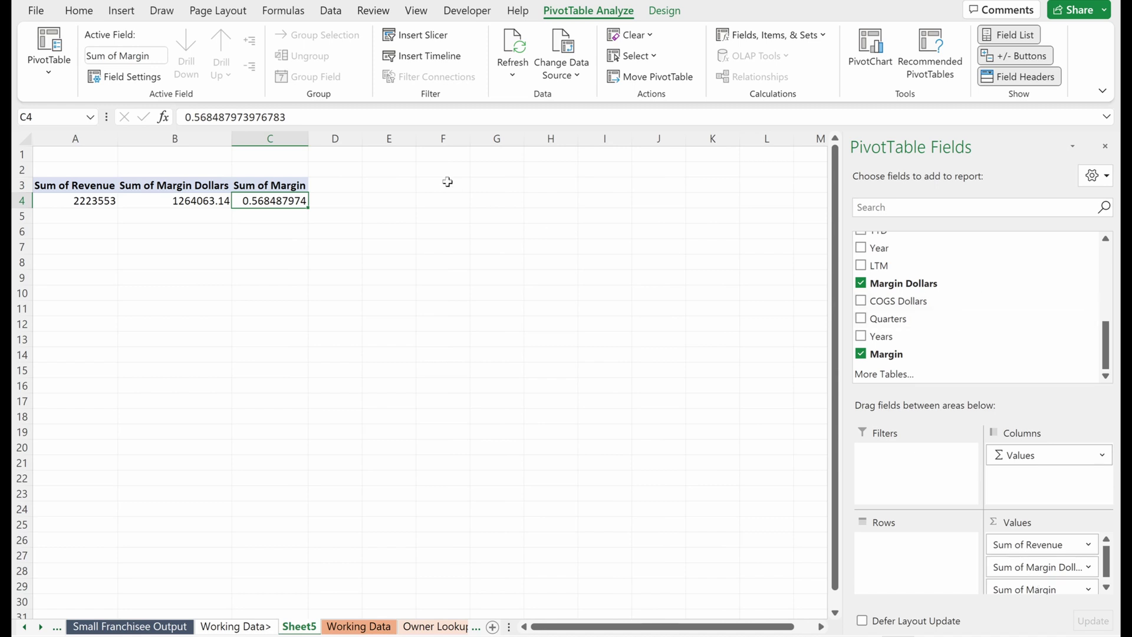
{"action": "left_click", "coordinate": [356, 198]}
{"action": "key", "text": "Right"}
{"action": "type", "text": "="}
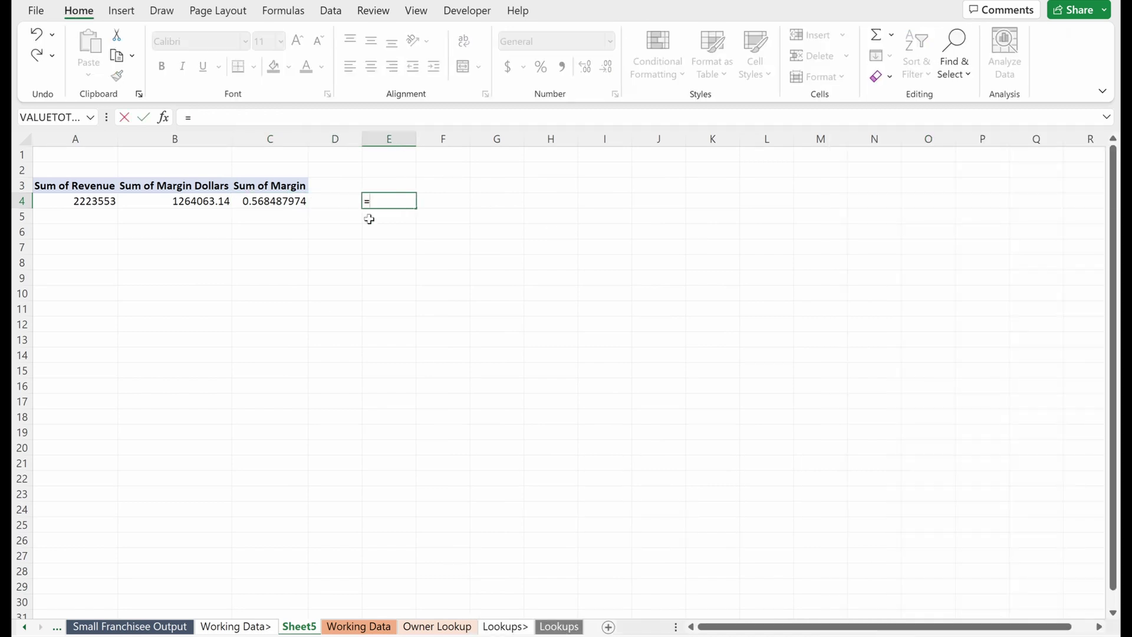
{"action": "key", "text": "Left"}
{"action": "key", "text": "Left"}
{"action": "key", "text": "Left"}
{"action": "type", "text": "/"}
{"action": "key", "text": "Left"}
{"action": "key", "text": "Left"}
{"action": "key", "text": "Left"}
{"action": "key", "text": "Left"}
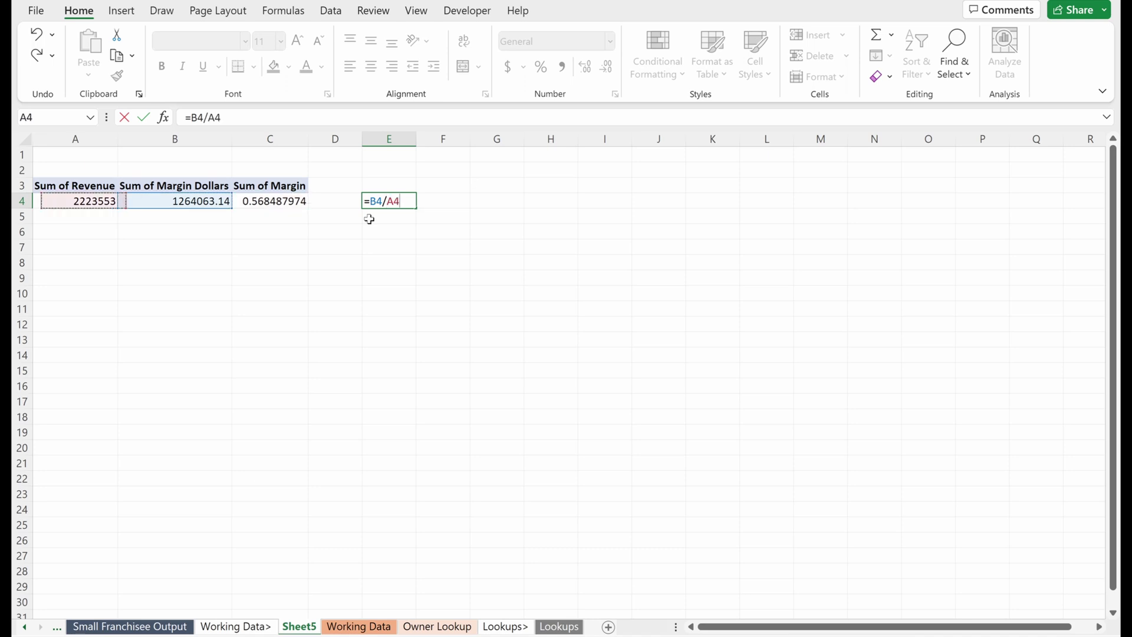
{"action": "type", "text": "="}
{"action": "key", "text": "Left"}
{"action": "key", "text": "Left"}
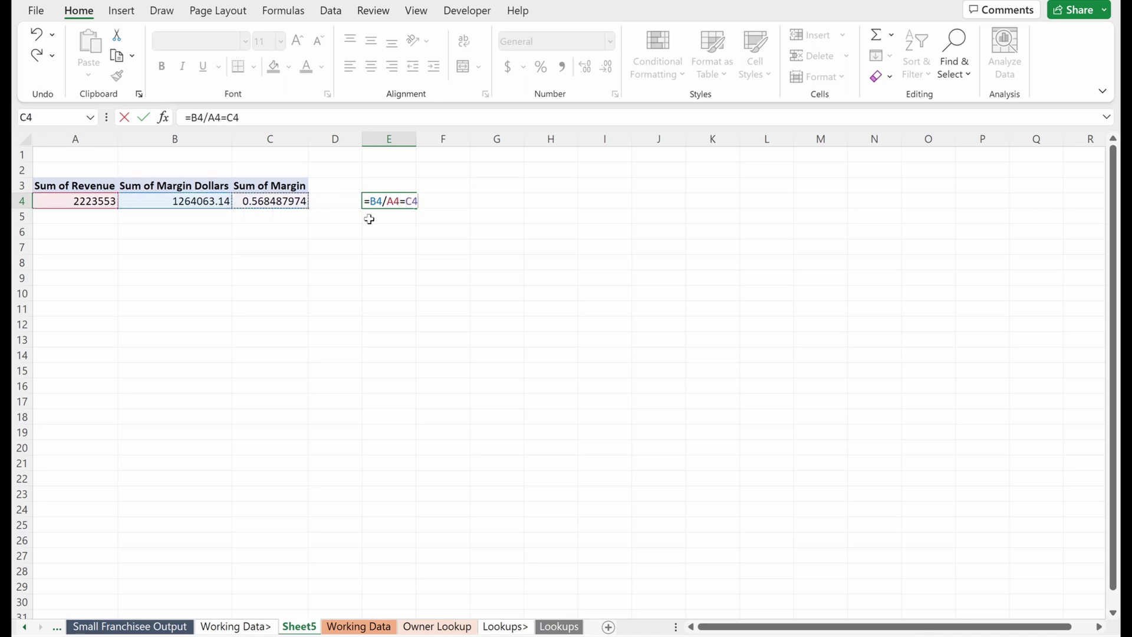
{"action": "key", "text": "Return"}
{"action": "key", "text": "Up"}
{"action": "key", "text": "F2"}
{"action": "key", "text": "Escape"}
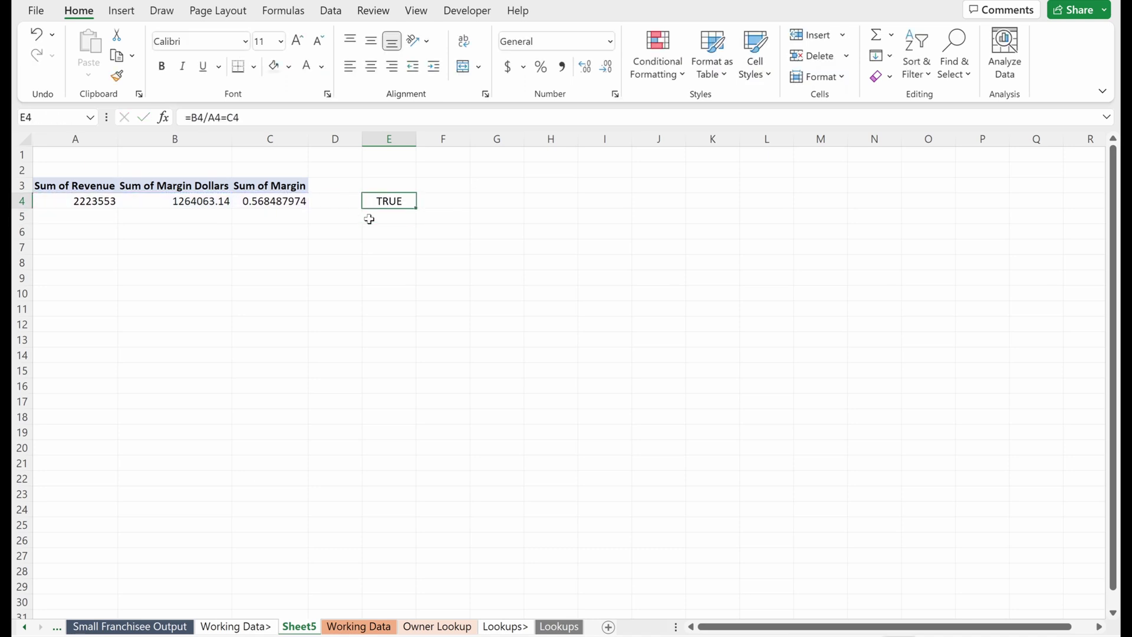
{"action": "key", "text": "Delete"}
Add LTM and Paint Color to the pivot's report filters.
{"action": "left_click", "coordinate": [289, 201]}
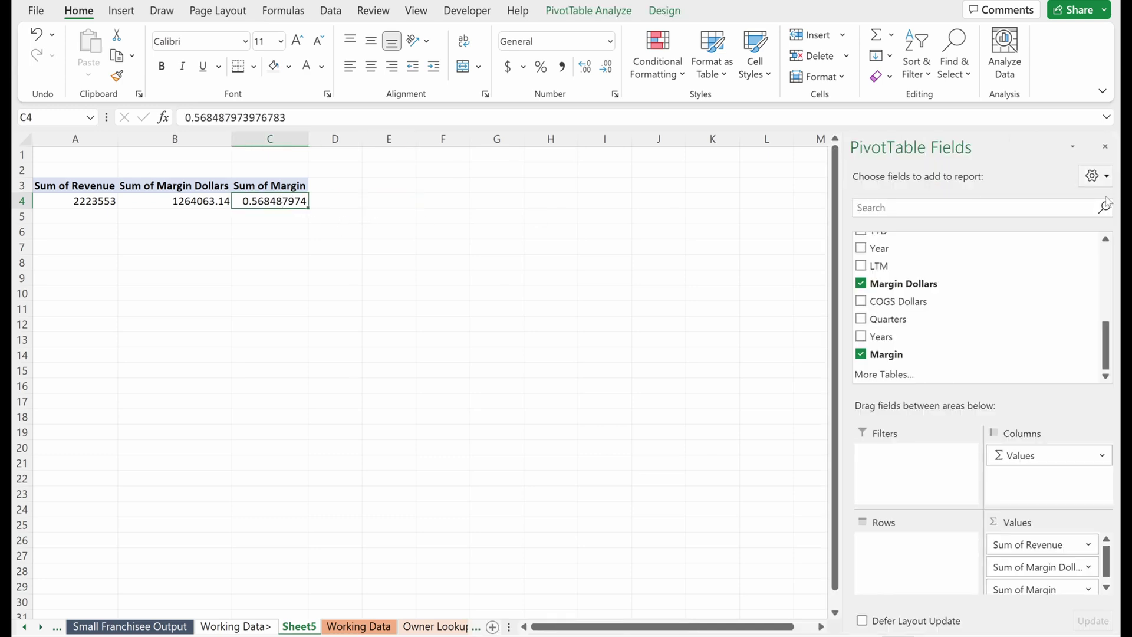
{"action": "mouse_move", "coordinate": [953, 275]}
{"action": "left_mouse_down"}
{"action": "mouse_move", "coordinate": [929, 501]}
{"action": "mouse_move", "coordinate": [920, 471]}
{"action": "left_mouse_up"}
{"action": "scroll", "coordinate": [967, 299], "scroll_direction": "up", "scroll_amount": 3}
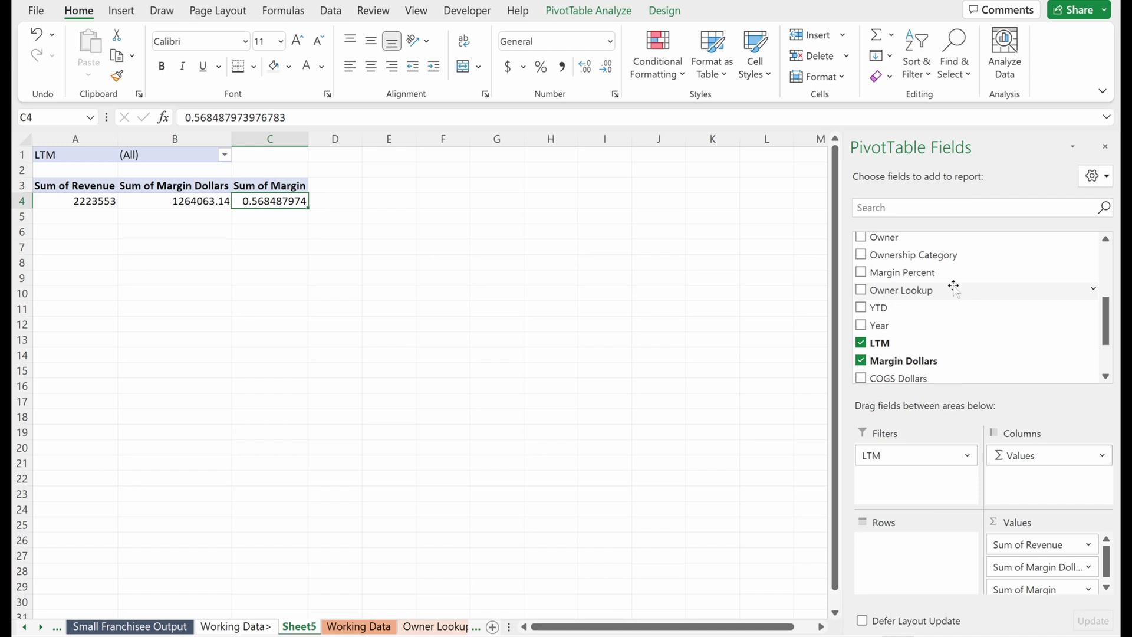
{"action": "scroll", "coordinate": [933, 278], "scroll_direction": "up", "scroll_amount": 3}
{"action": "left_click_drag", "start_coordinate": [933, 277], "coordinate": [918, 489]}
Filter the pivot to LTM and Blue Paint.
{"action": "left_click", "coordinate": [225, 154]}
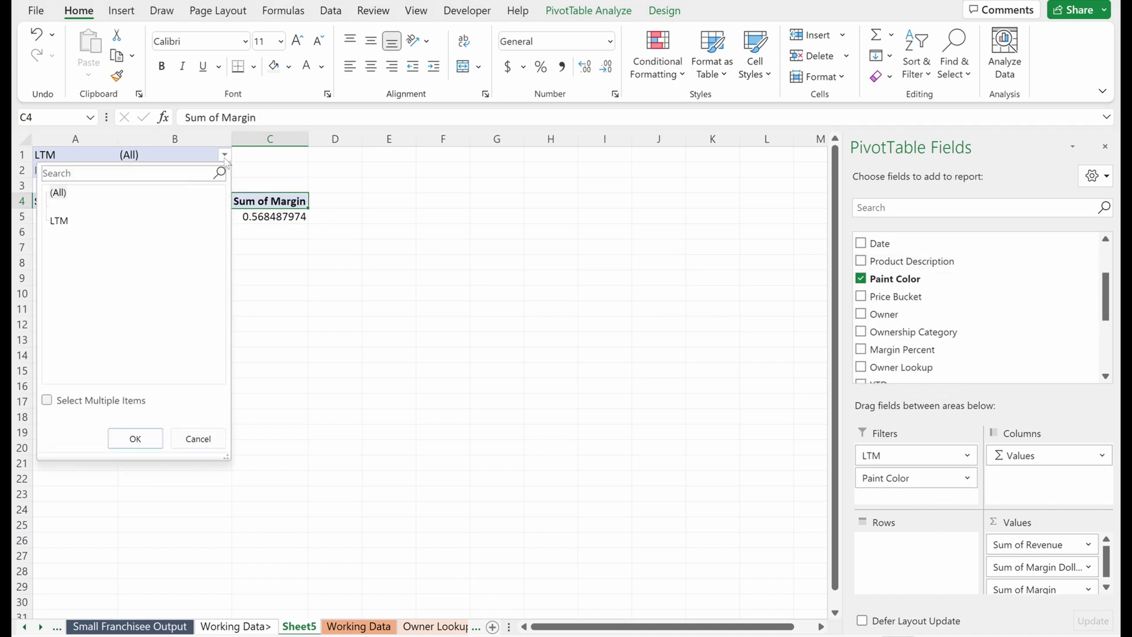
{"action": "left_click", "coordinate": [59, 221]}
{"action": "left_click", "coordinate": [127, 437]}
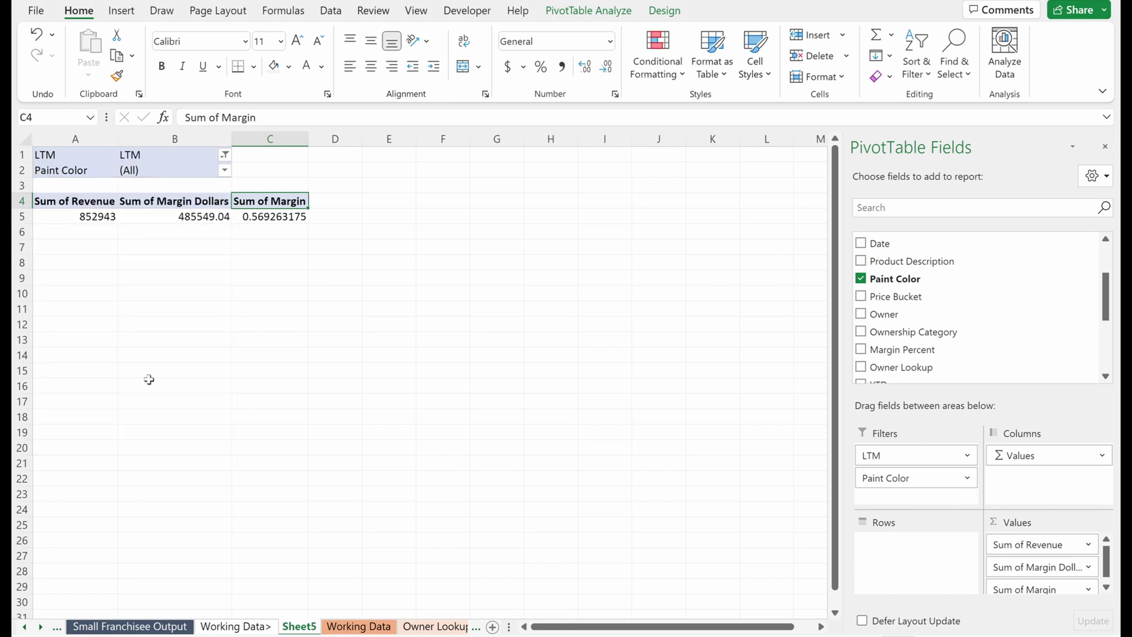
{"action": "left_click", "coordinate": [224, 171]}
{"action": "left_click", "coordinate": [71, 222]}
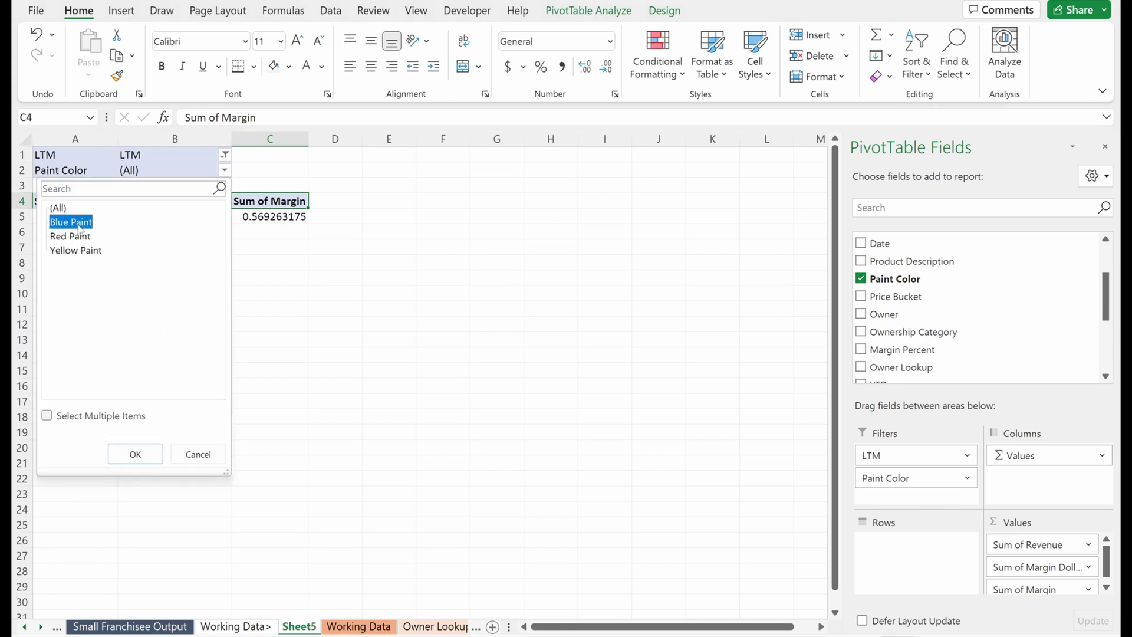
{"action": "left_click", "coordinate": [128, 457]}
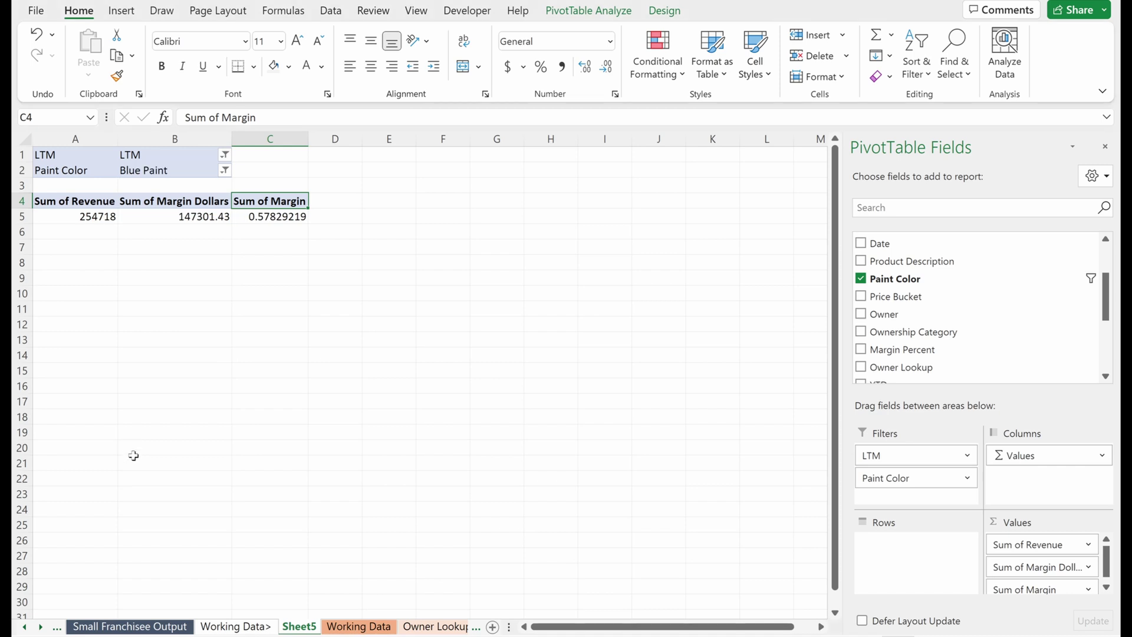
Format revenue and margin dollars in A5:B5 with thousands separators and no decimals.
{"action": "left_click", "coordinate": [114, 217]}
{"action": "left_click_drag", "start_coordinate": [113, 217], "coordinate": [183, 215]}
{"action": "key", "text": "ctrl+shift+1"}
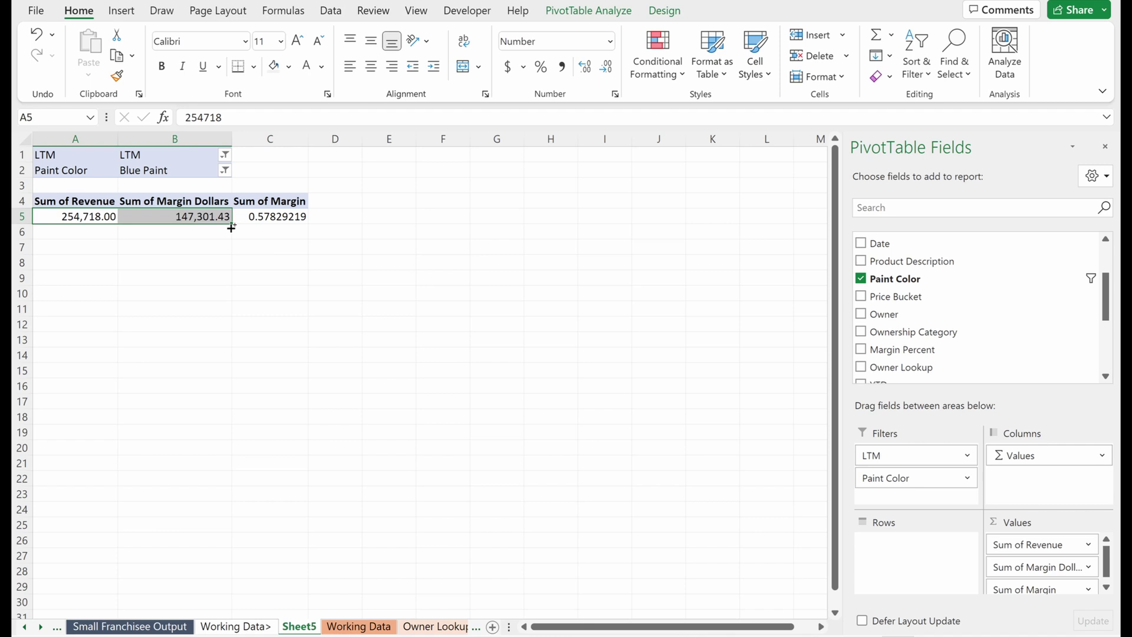
{"action": "key", "text": "alt+h"}
{"action": "key", "text": "9"}
{"action": "key", "text": "alt+h"}
{"action": "key", "text": "9"}
Format the margin in C5 as a percentage with one decimal place.
{"action": "left_click", "coordinate": [274, 219]}
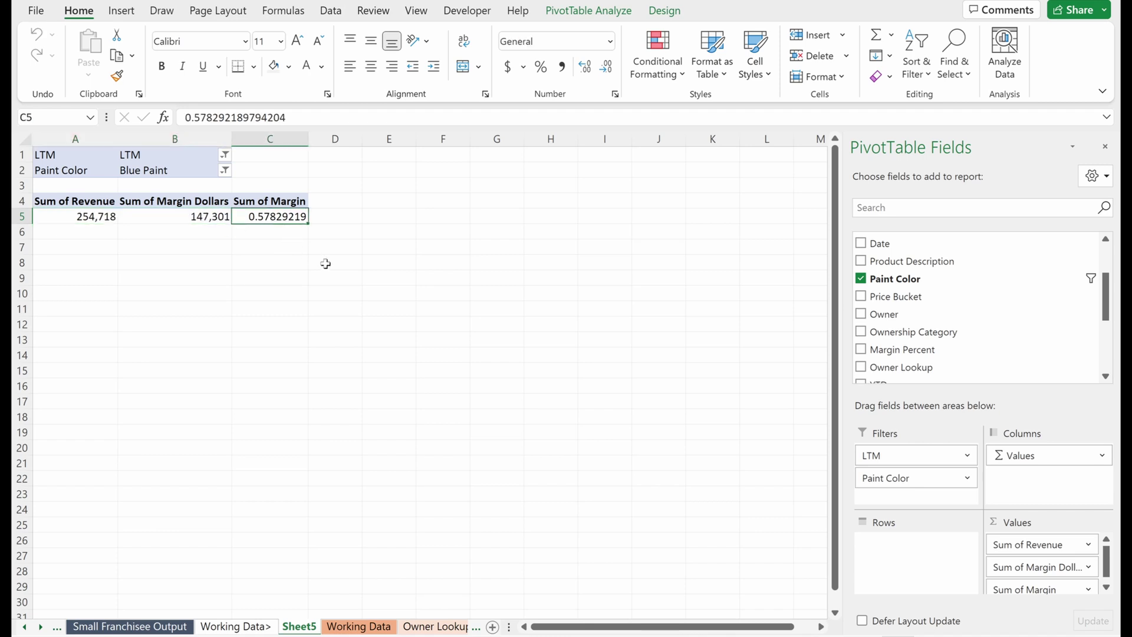
{"action": "key", "text": "ctrl+shift+5"}
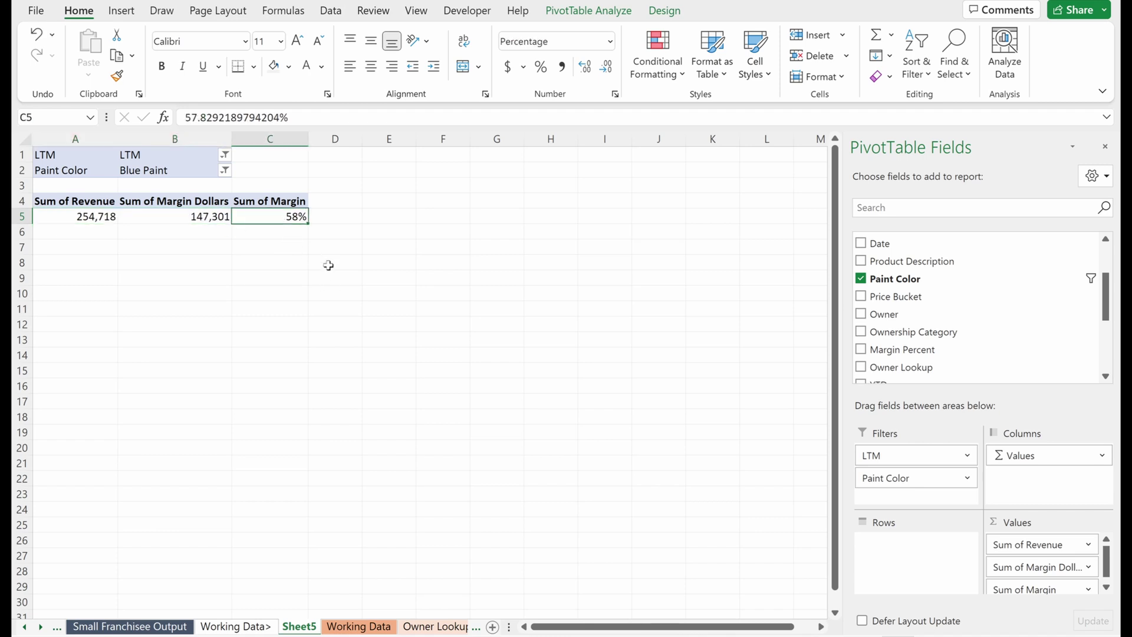
{"action": "key", "text": "alt+h"}
{"action": "key", "text": "0"}
{"action": "left_click_drag", "start_coordinate": [95, 218], "coordinate": [262, 221]}
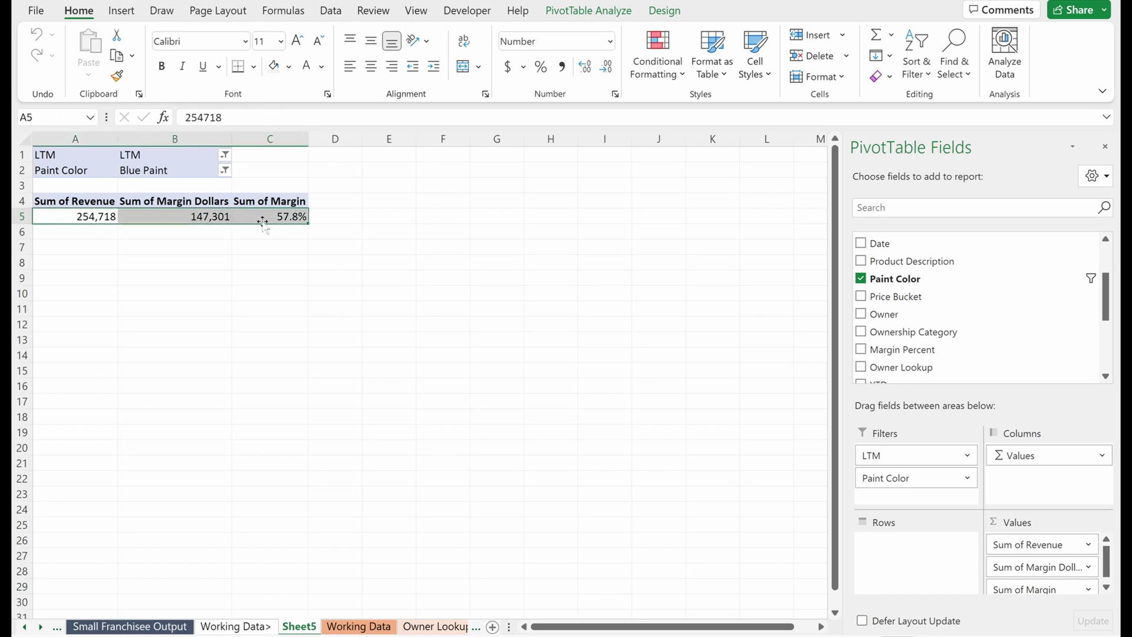
{"action": "left_click", "coordinate": [262, 222]}
{"action": "left_click_drag", "start_coordinate": [85, 218], "coordinate": [224, 217]}
Add Price Bucket to the pivot rows to split results into Basic and Premium.
{"action": "left_click", "coordinate": [410, 215]}
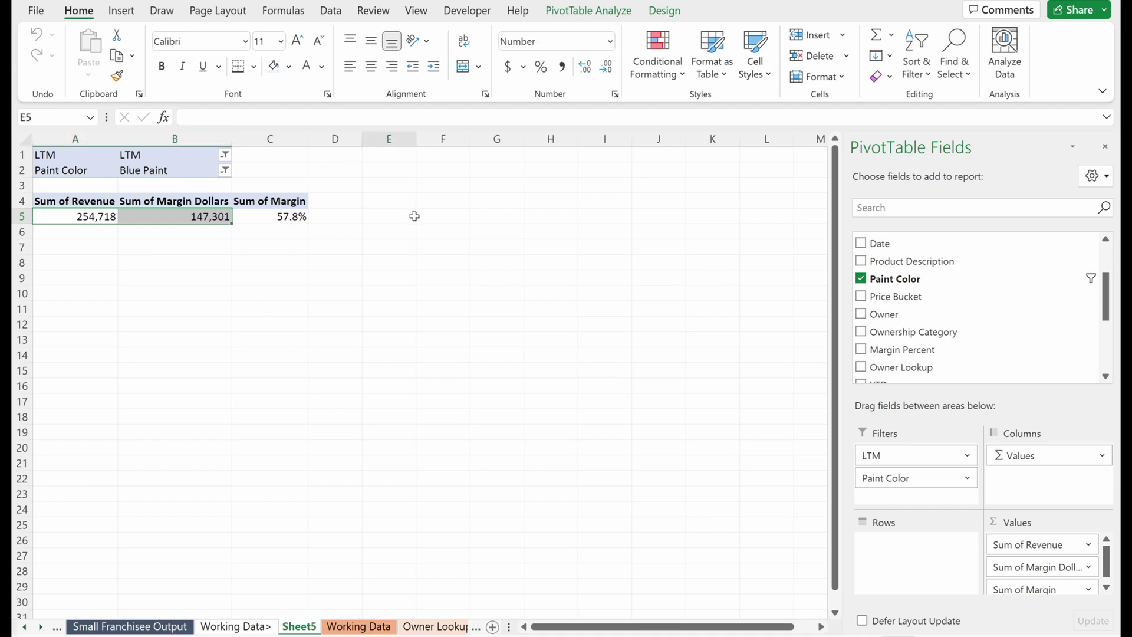
{"action": "left_click", "coordinate": [299, 204]}
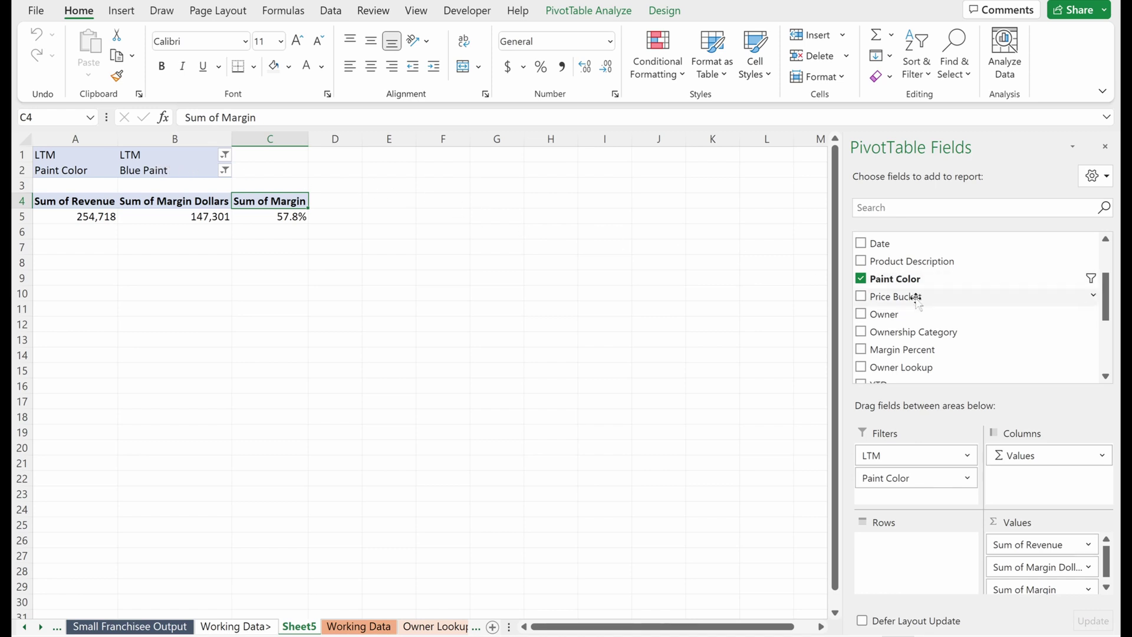
{"action": "mouse_move", "coordinate": [915, 298]}
{"action": "left_mouse_down"}
{"action": "mouse_move", "coordinate": [935, 425]}
{"action": "mouse_move", "coordinate": [937, 399]}
{"action": "mouse_move", "coordinate": [937, 481]}
{"action": "mouse_move", "coordinate": [908, 577]}
{"action": "mouse_move", "coordinate": [907, 551]}
{"action": "left_mouse_up"}
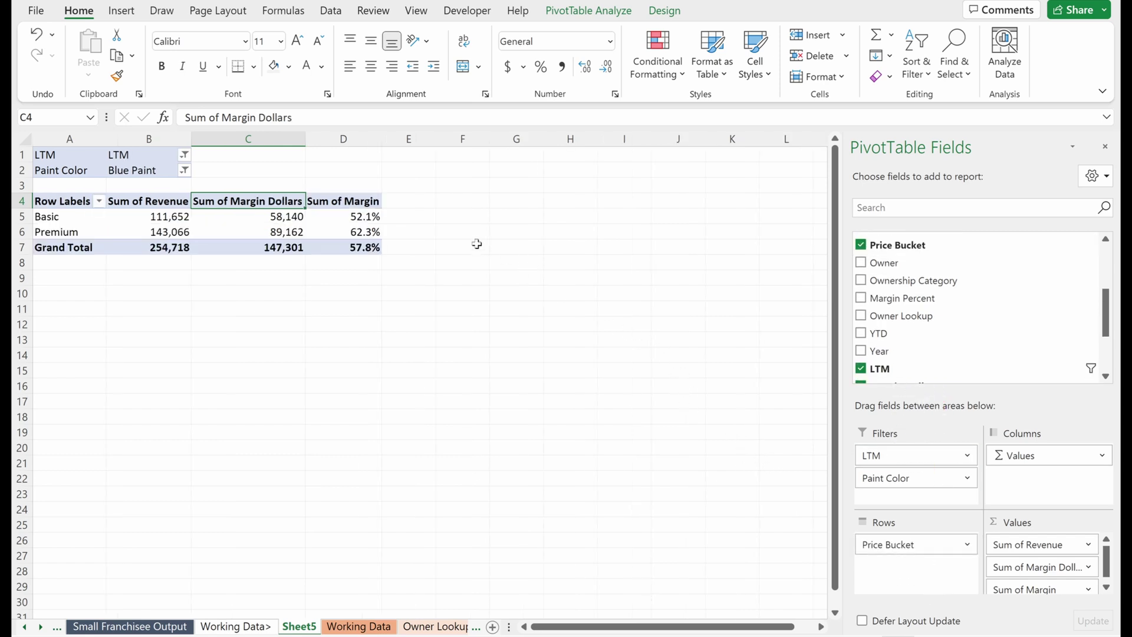
Review the Basic 52.1% and Premium 62.3% margin values in the pivot.
{"action": "left_click_drag", "start_coordinate": [50, 217], "coordinate": [378, 218]}
{"action": "left_click", "coordinate": [404, 217]}
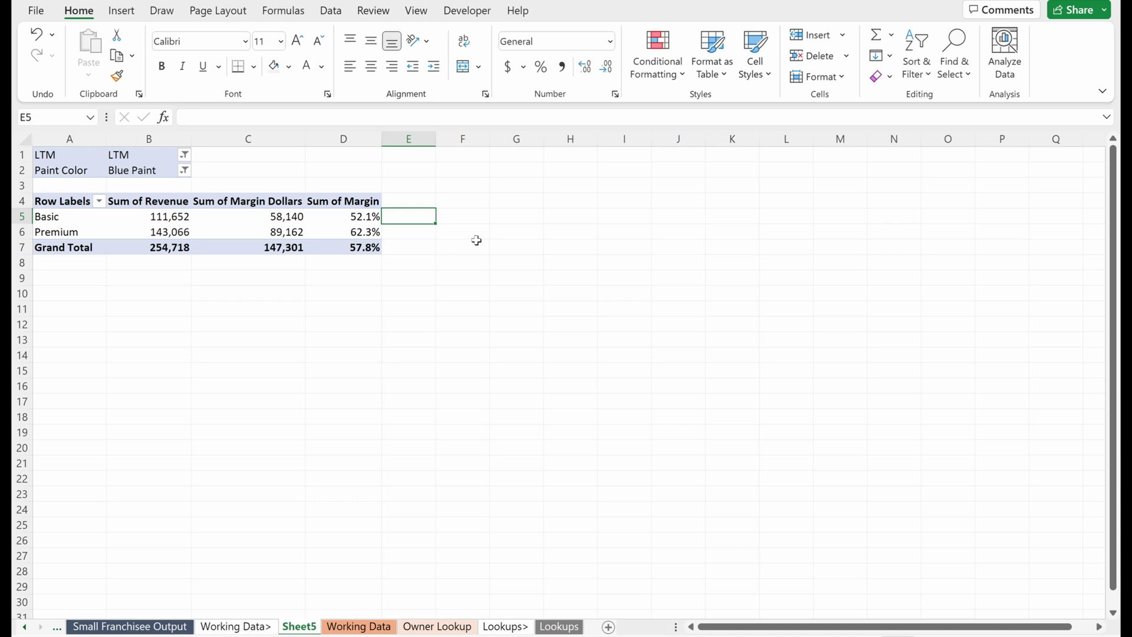
{"action": "key", "text": "Left"}
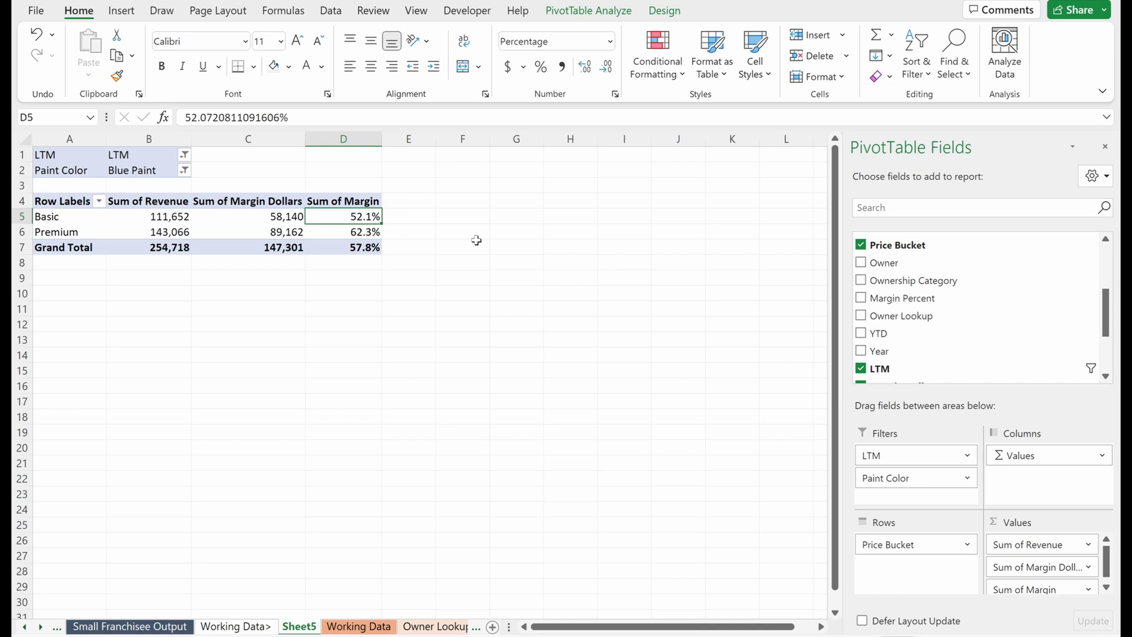
{"action": "key", "text": "Down"}
{"action": "key", "text": "Right"}
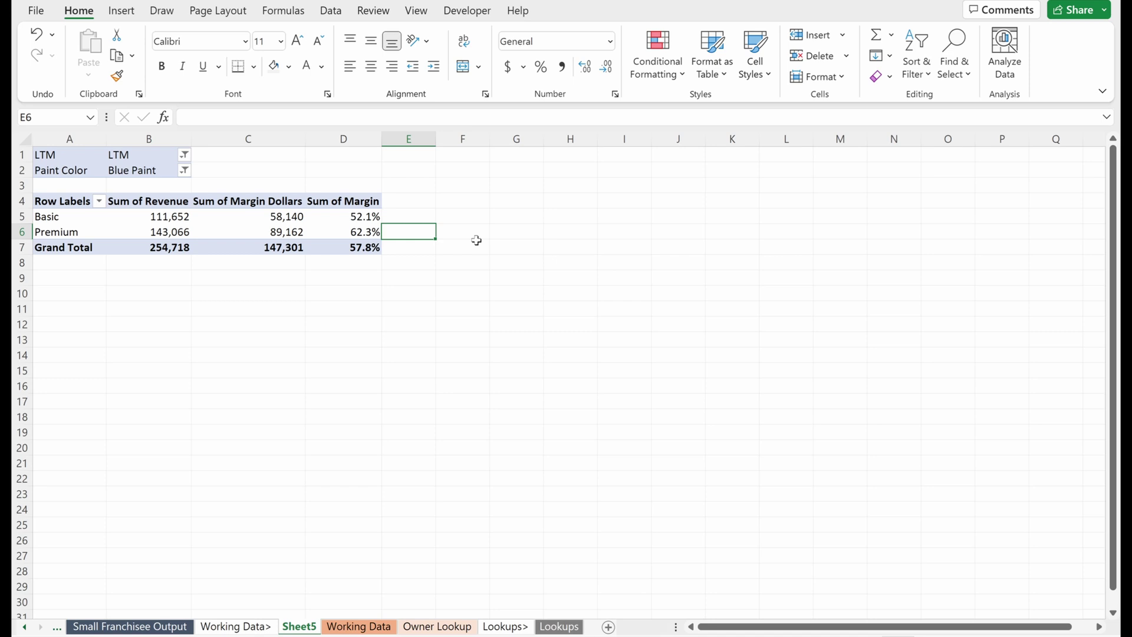
{"action": "key", "text": "Left"}
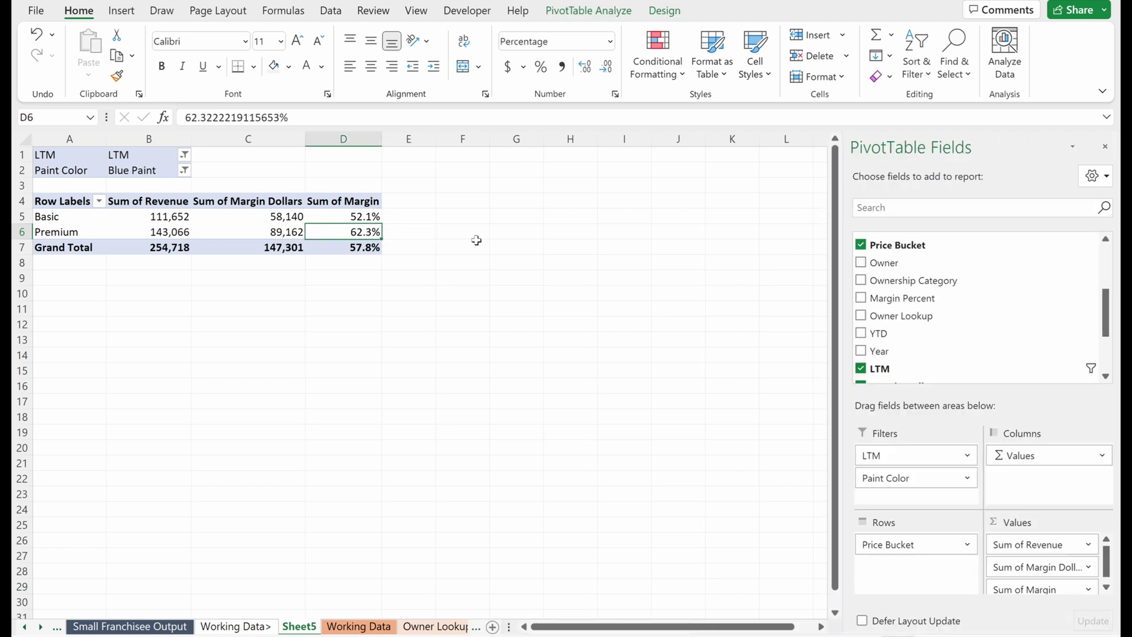
{"action": "key", "text": "shift+space"}
{"action": "key", "text": "Up"}
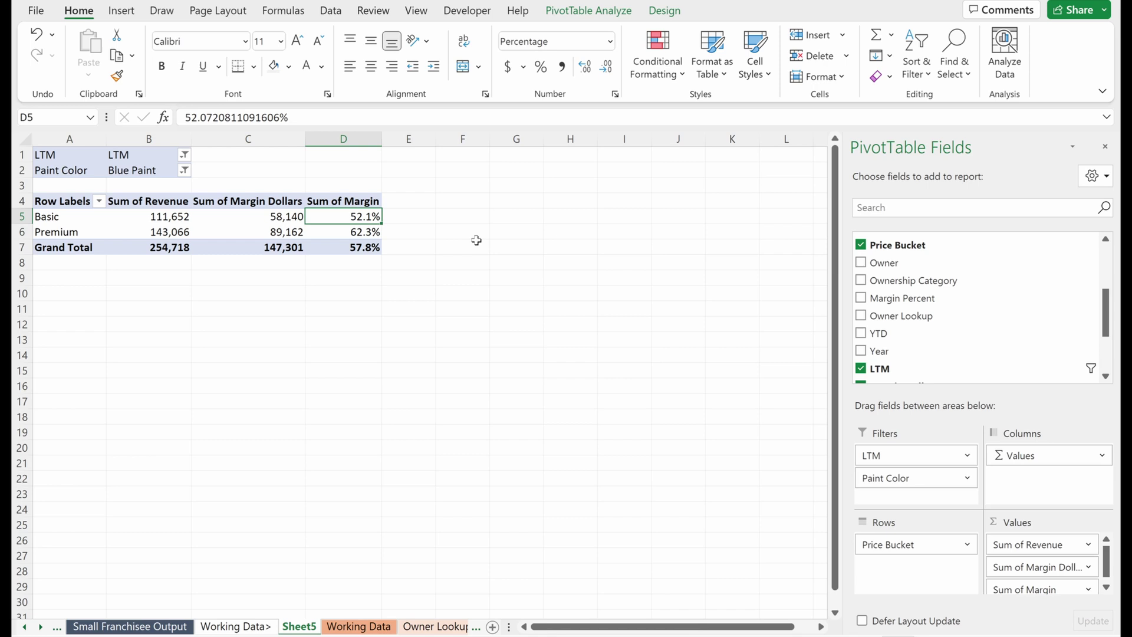
{"action": "key", "text": "shift+space"}
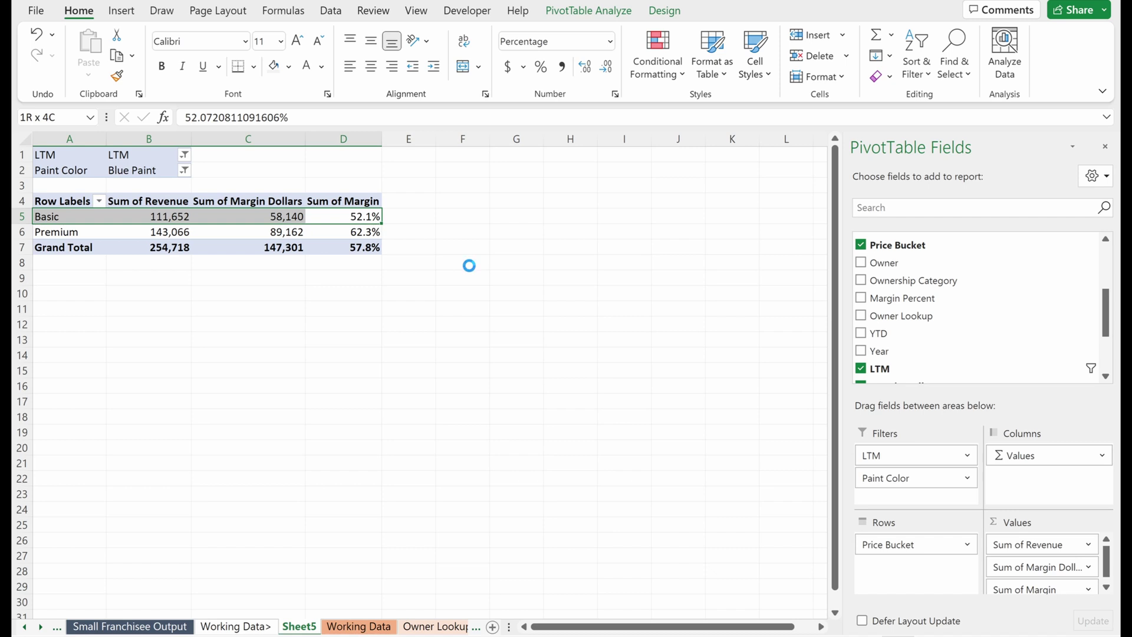
{"action": "left_click", "coordinate": [471, 264]}
{"action": "left_click", "coordinate": [371, 233]}
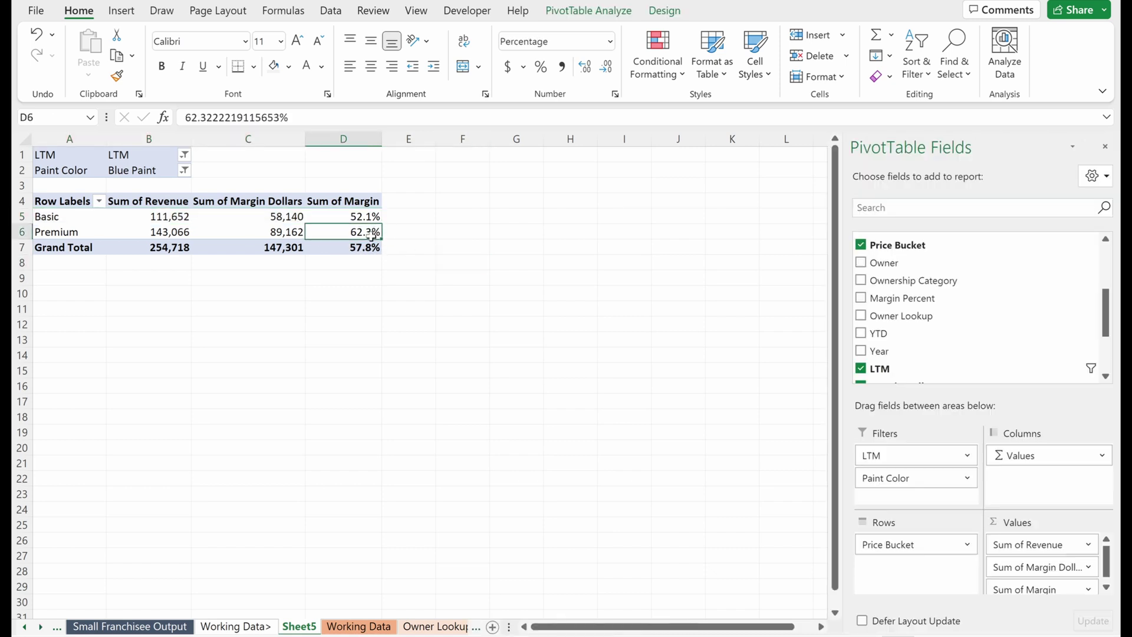
Enter the heading 'Blue Basic Paint' in F8.
{"action": "left_click", "coordinate": [470, 264]}
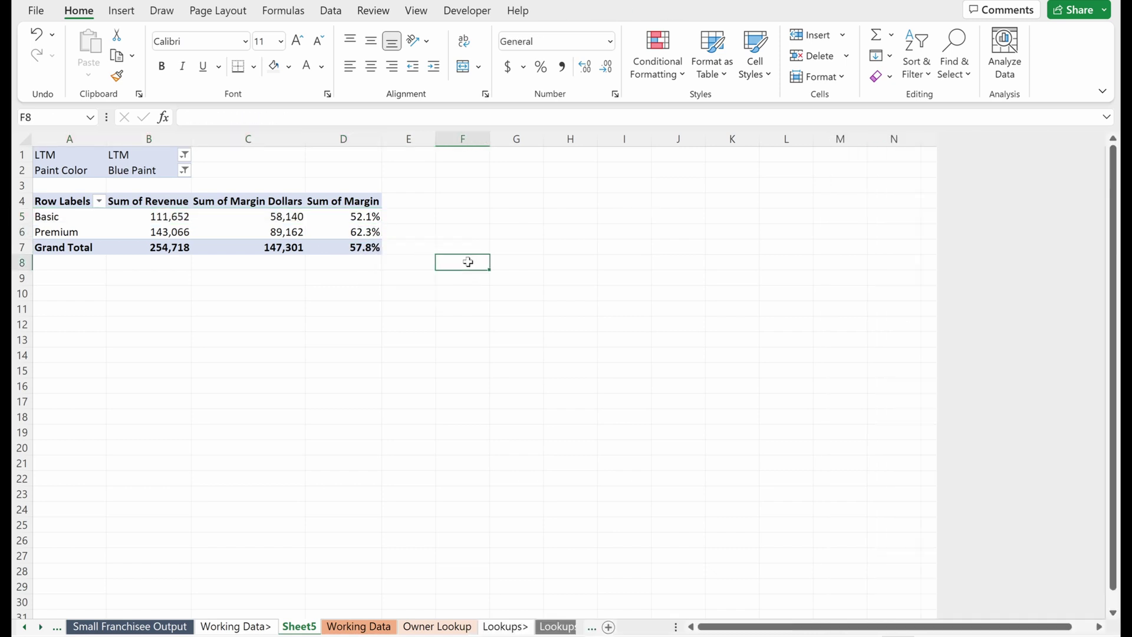
{"action": "type", "text": "Blue"}
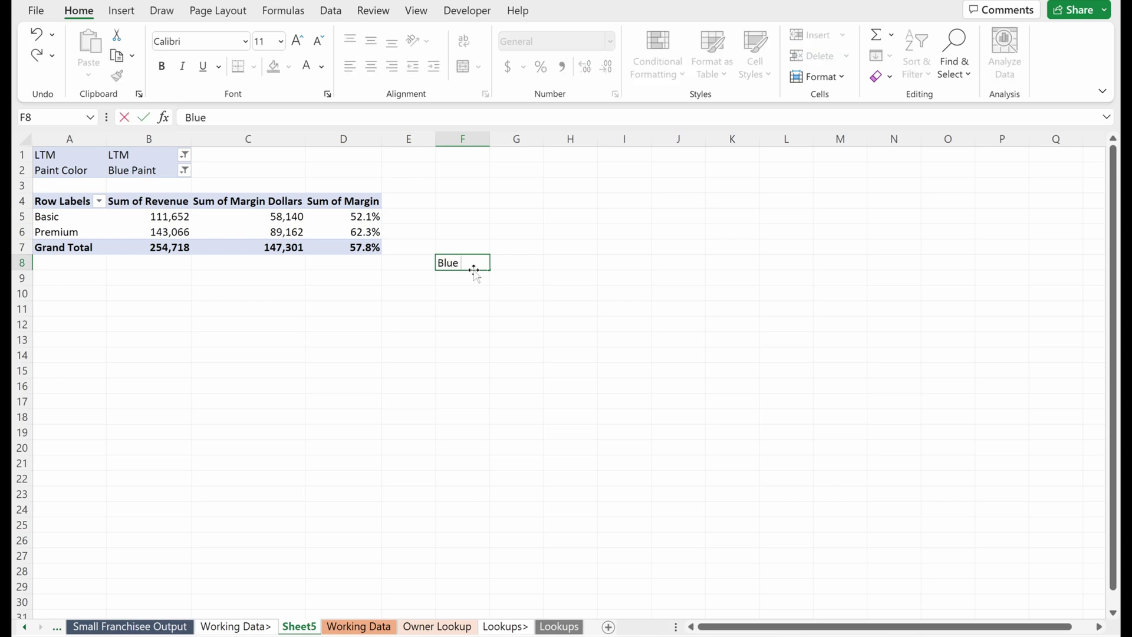
{"action": "type", "text": " Basic Paint"}
{"action": "key", "text": "Return"}
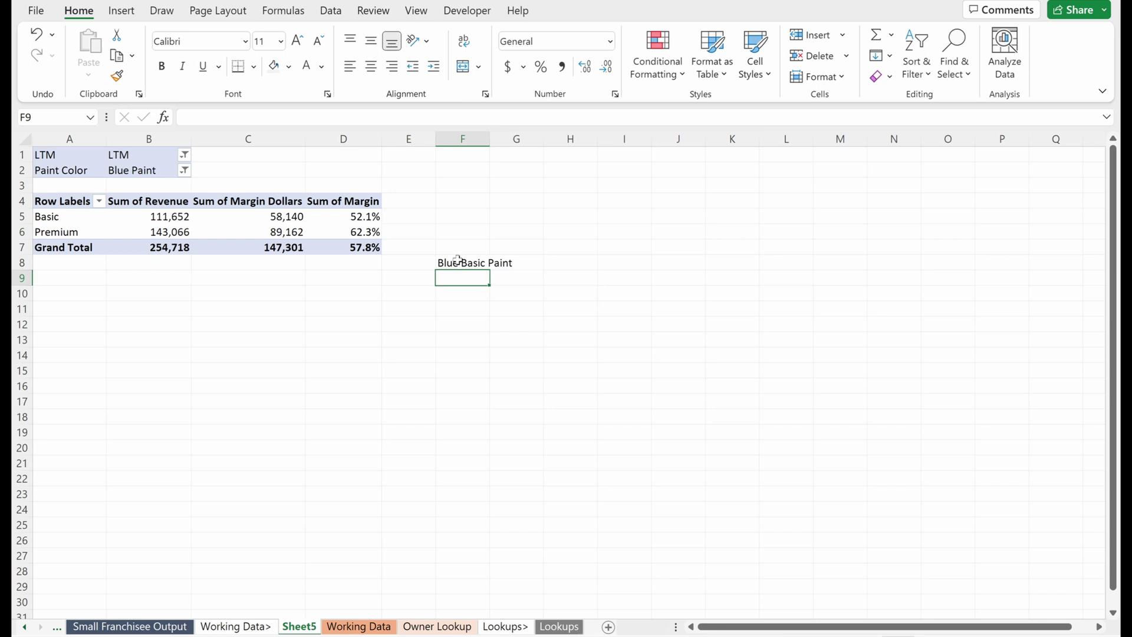
Format F8:K8 with Center Across Selection, light grey fill, outline border and bold.
{"action": "left_click_drag", "start_coordinate": [458, 260], "coordinate": [716, 273]}
{"action": "key", "text": "ctrl+1"}
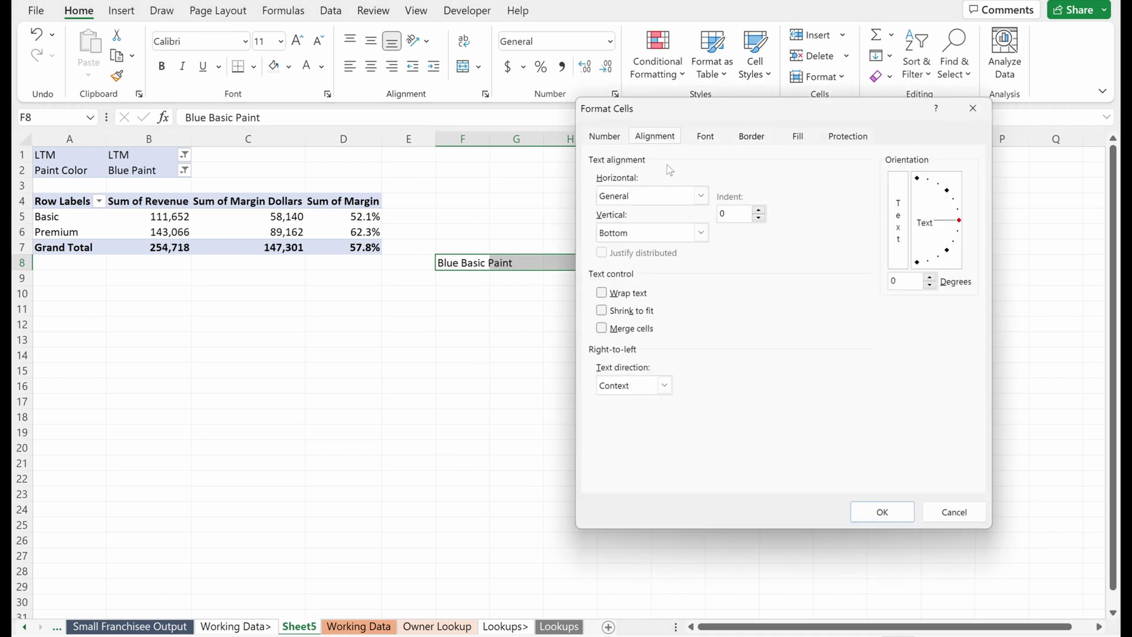
{"action": "left_click", "coordinate": [663, 189]}
{"action": "left_click", "coordinate": [667, 282]}
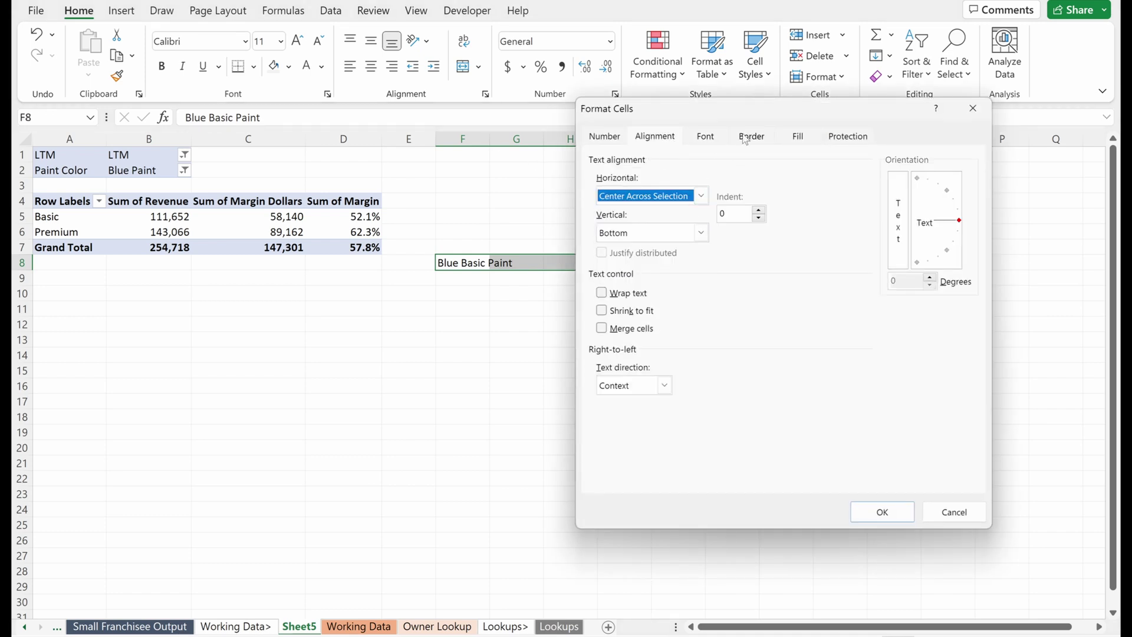
{"action": "left_click", "coordinate": [793, 140]}
{"action": "left_click", "coordinate": [601, 222]}
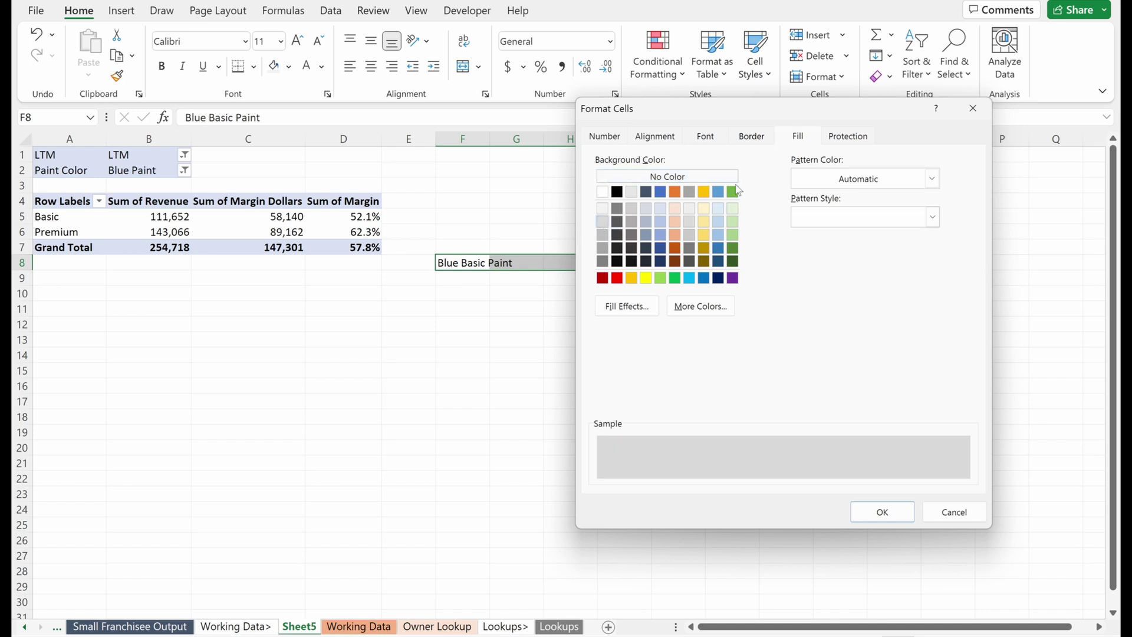
{"action": "left_click", "coordinate": [754, 141]}
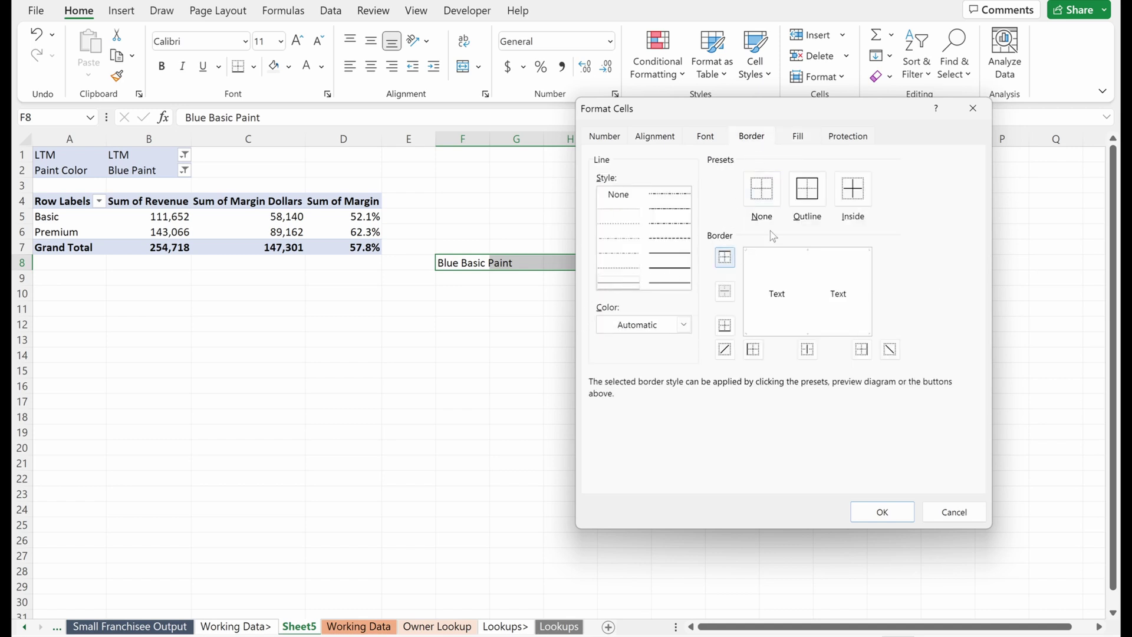
{"action": "left_click", "coordinate": [807, 188]}
{"action": "left_click", "coordinate": [705, 136]}
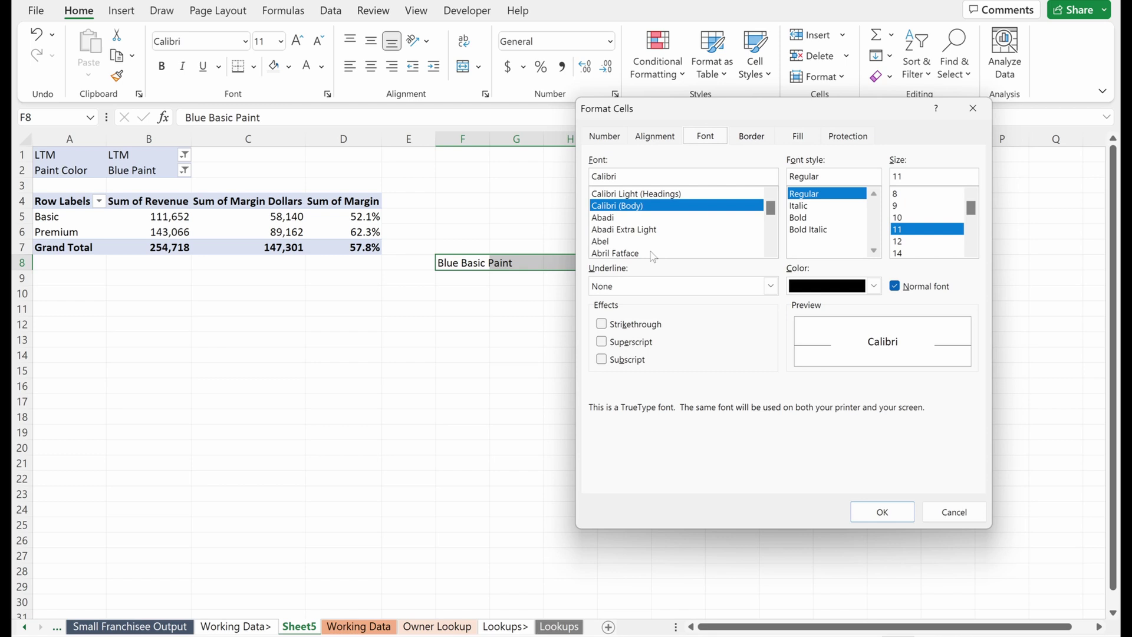
{"action": "left_click", "coordinate": [817, 219]}
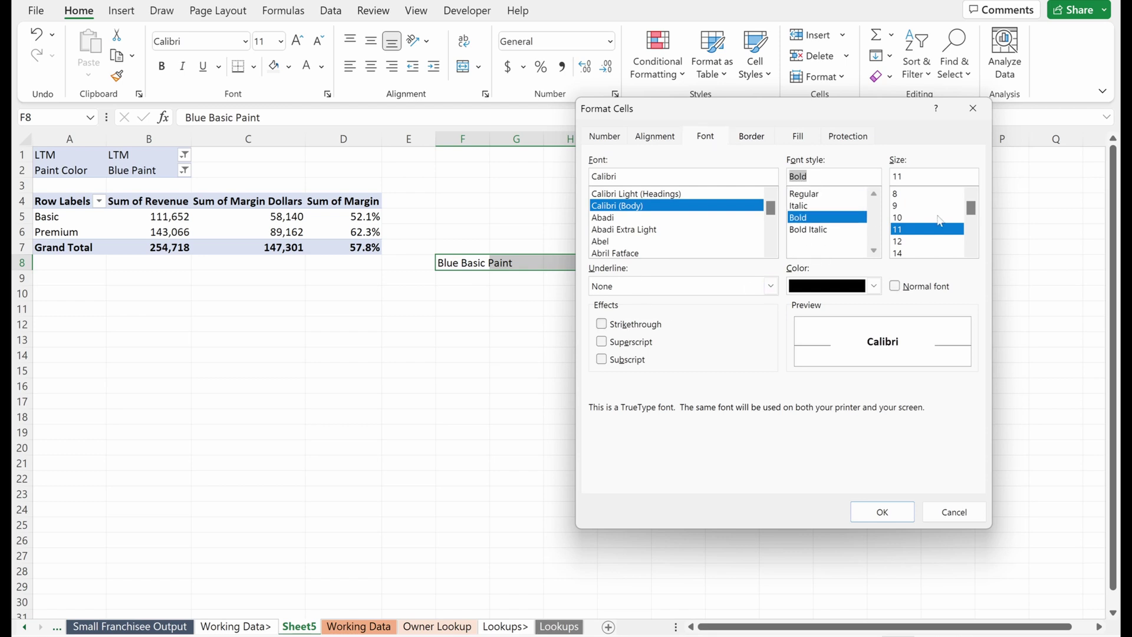
{"action": "left_click", "coordinate": [882, 512]}
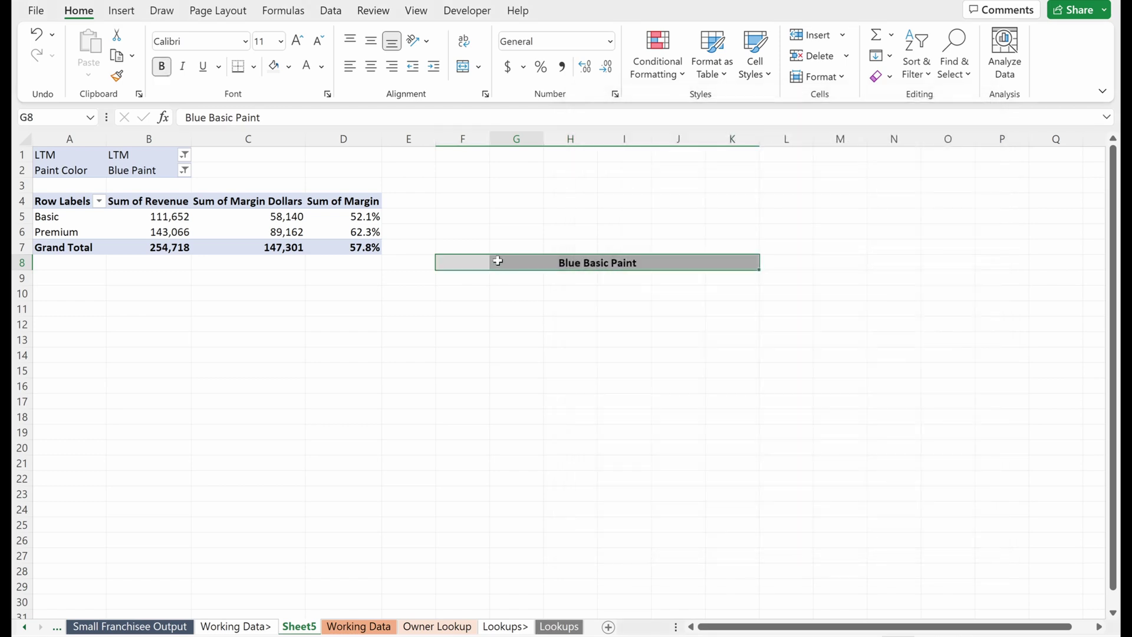
{"action": "left_click", "coordinate": [469, 279]}
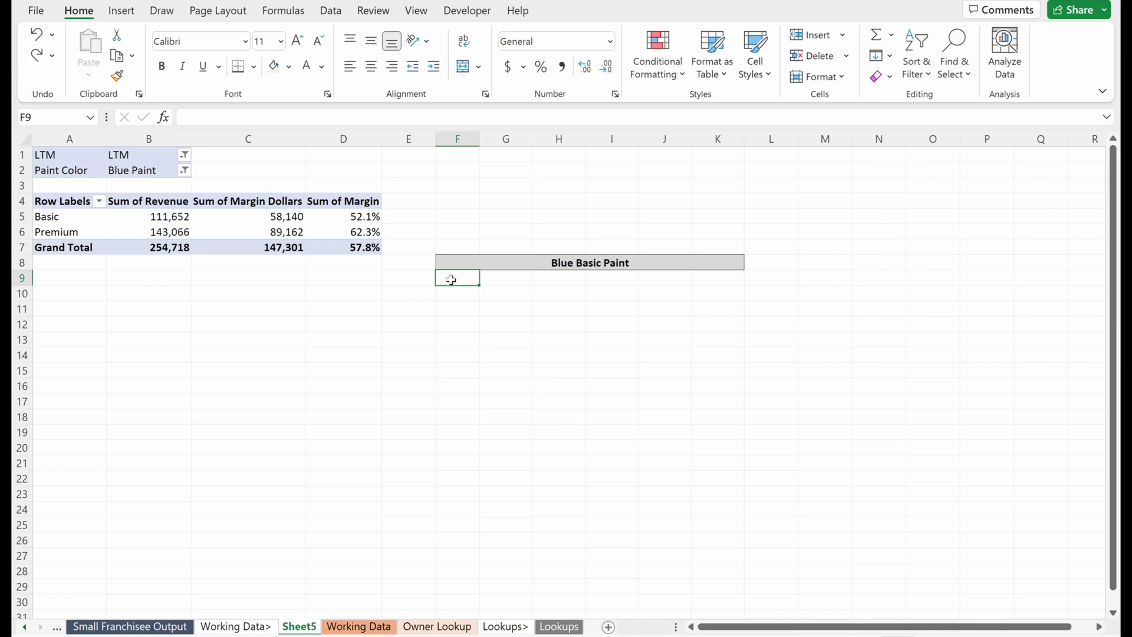
Enter =D5*B5 in F9 for 58140 Basic margin dollars and compare with the pivot.
{"action": "mouse_move", "coordinate": [451, 280]}
{"action": "left_mouse_down"}
{"action": "mouse_move", "coordinate": [745, 338]}
{"action": "mouse_move", "coordinate": [733, 374]}
{"action": "left_mouse_up"}
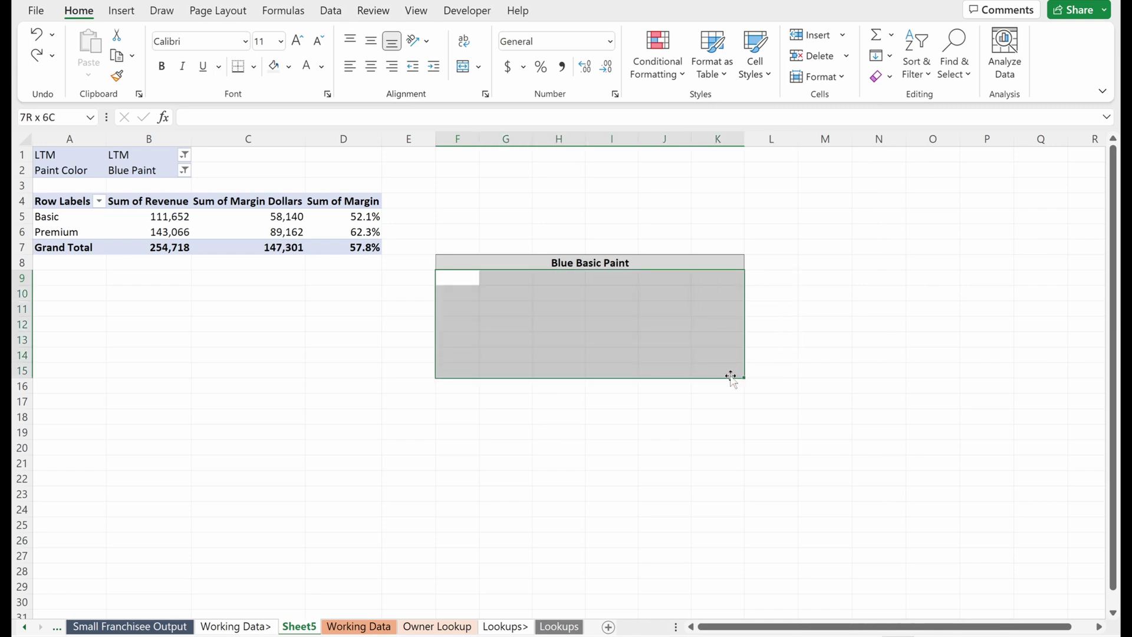
{"action": "left_click", "coordinate": [463, 280]}
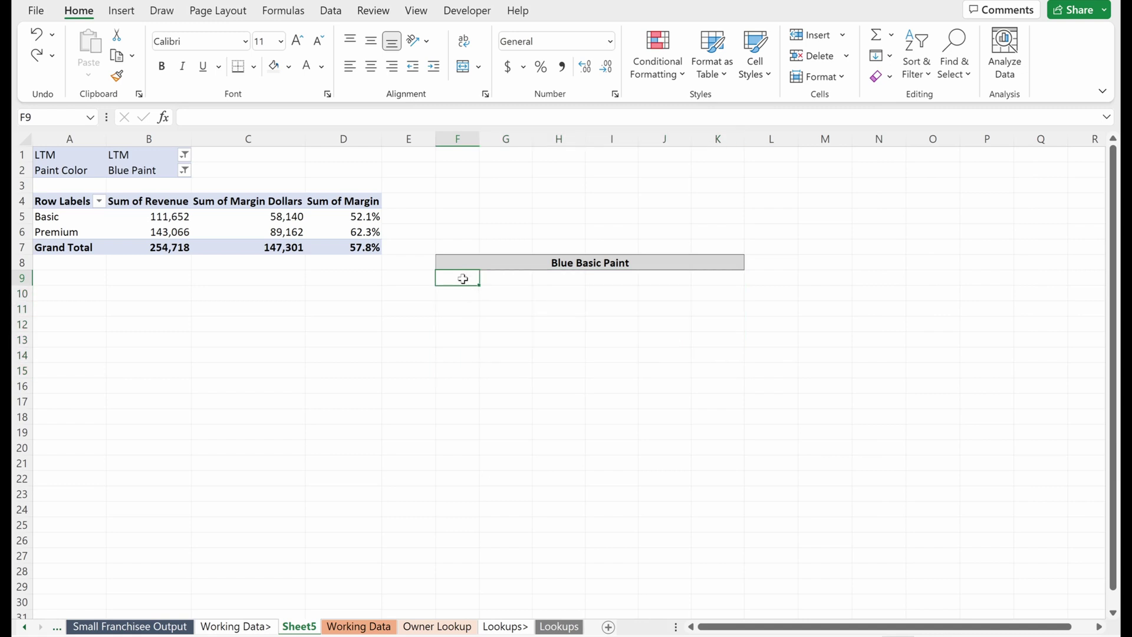
{"action": "type", "text": "="}
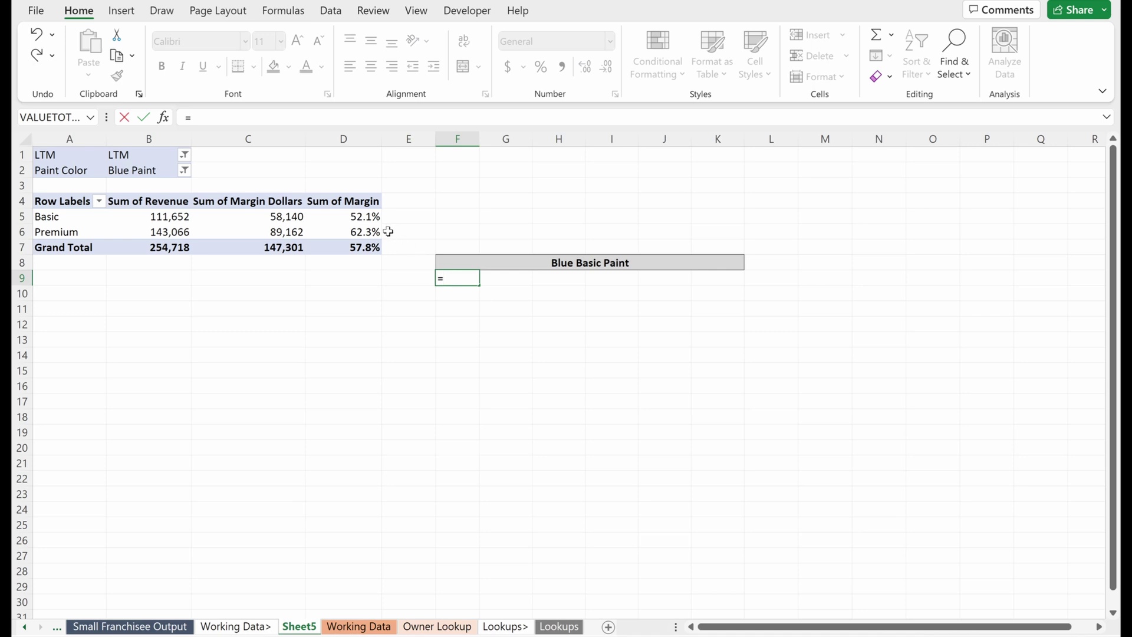
{"action": "left_click", "coordinate": [367, 218]}
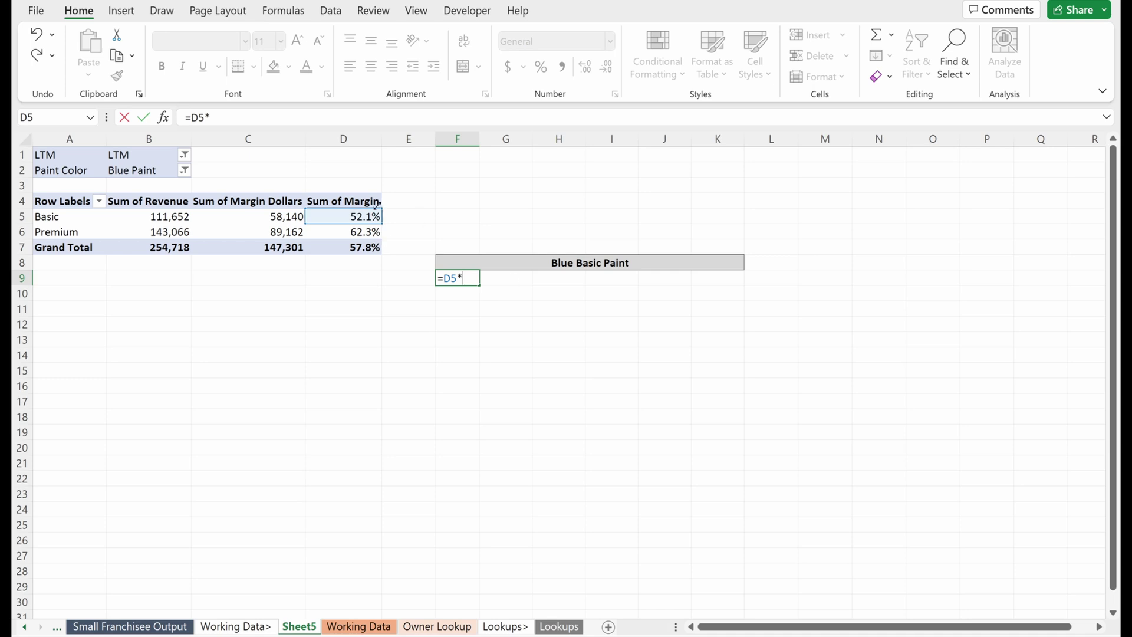
{"action": "left_click", "coordinate": [149, 216]}
{"action": "key", "text": "Return"}
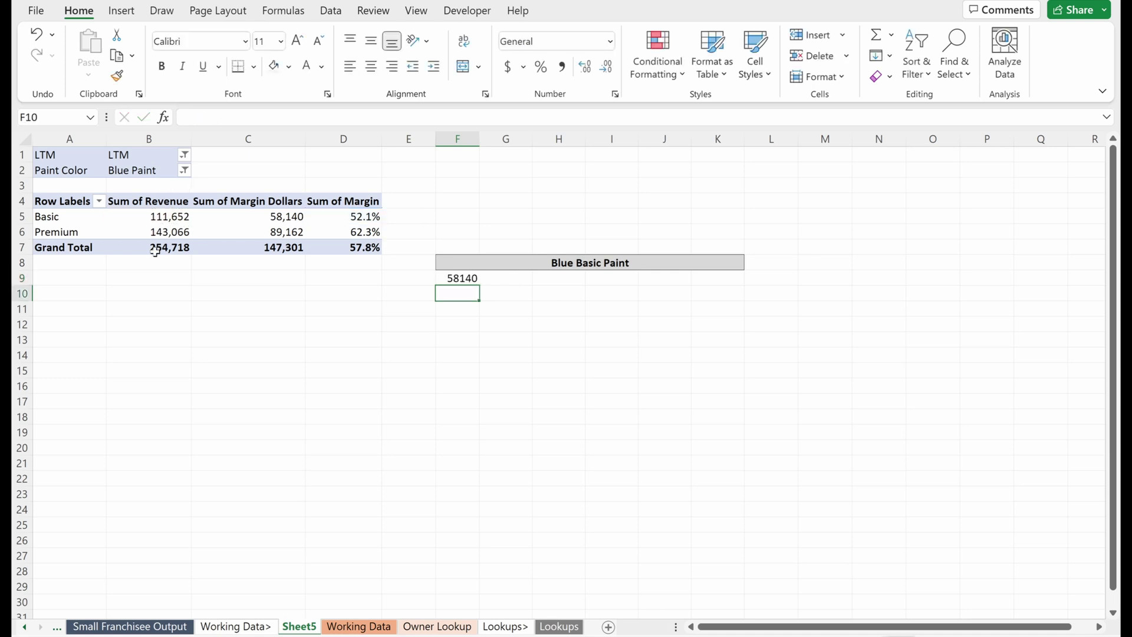
{"action": "left_click", "coordinate": [471, 280]}
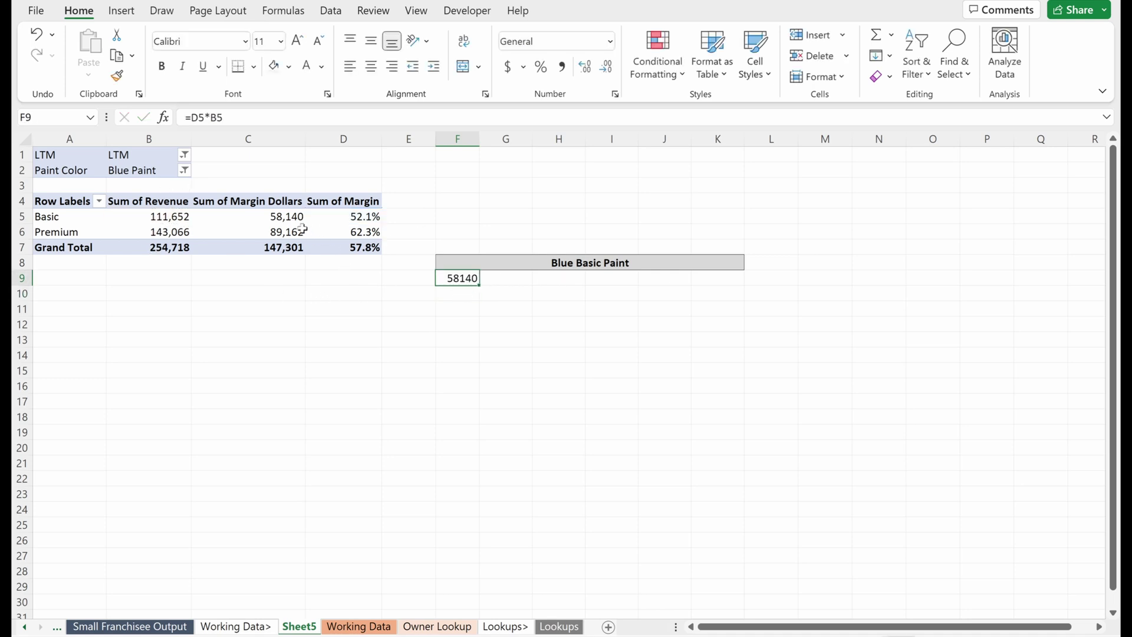
{"action": "left_click", "coordinate": [282, 221]}
{"action": "left_click", "coordinate": [454, 306]}
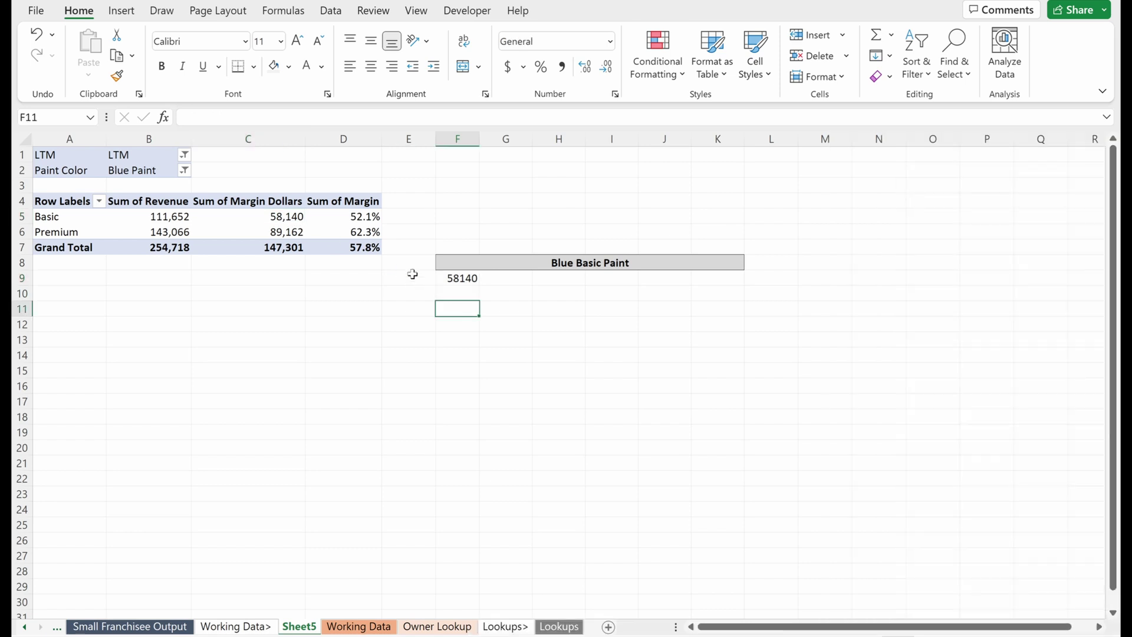
{"action": "left_click", "coordinate": [273, 213]}
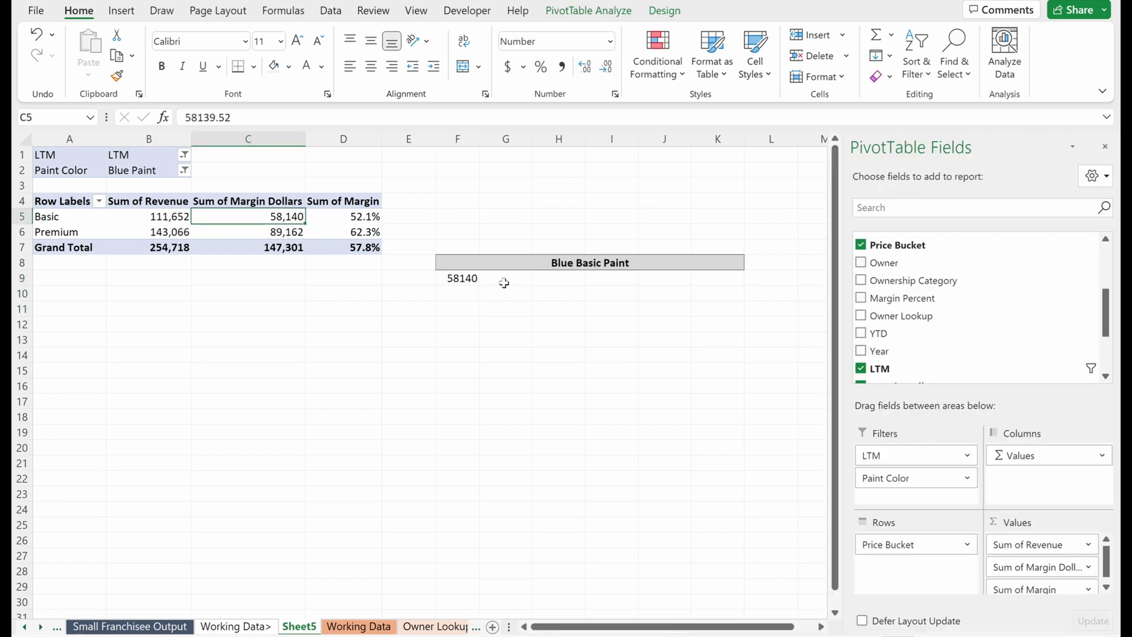
{"action": "left_click_drag", "start_coordinate": [504, 280], "coordinate": [715, 280]}
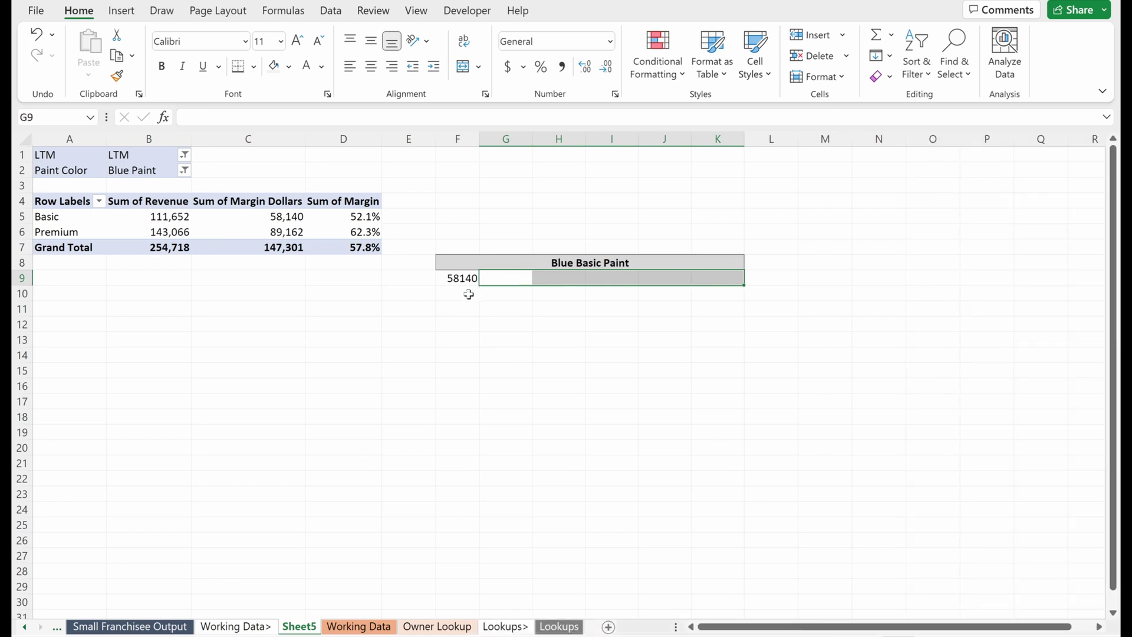
{"action": "left_click_drag", "start_coordinate": [468, 294], "coordinate": [467, 358]}
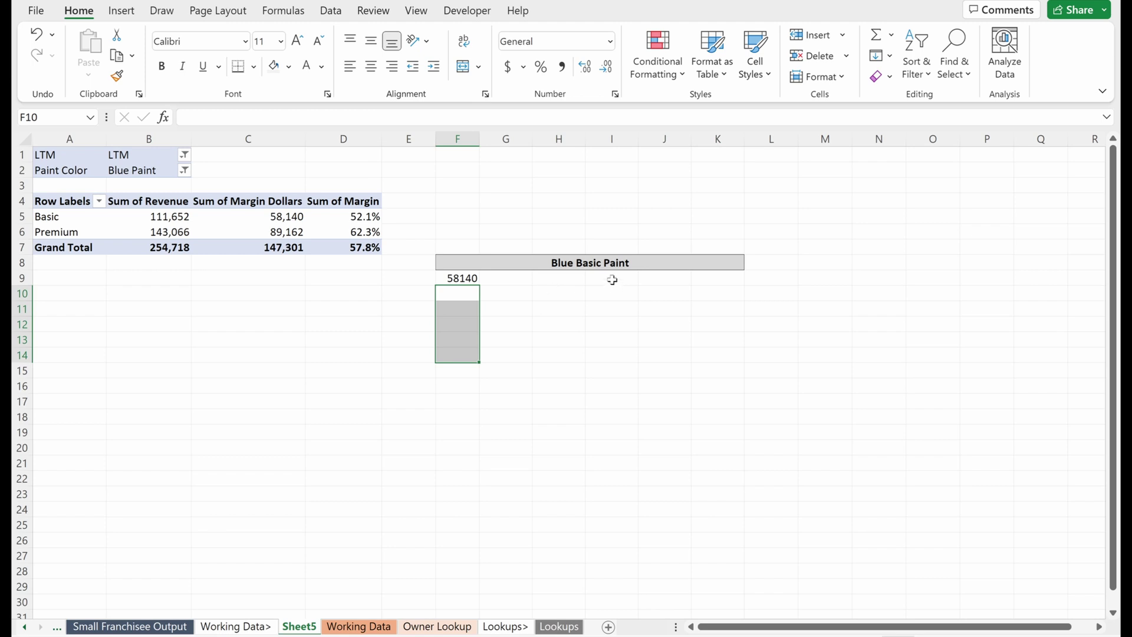
{"action": "left_click_drag", "start_coordinate": [612, 280], "coordinate": [608, 328]}
{"action": "left_click_drag", "start_coordinate": [517, 278], "coordinate": [715, 280]}
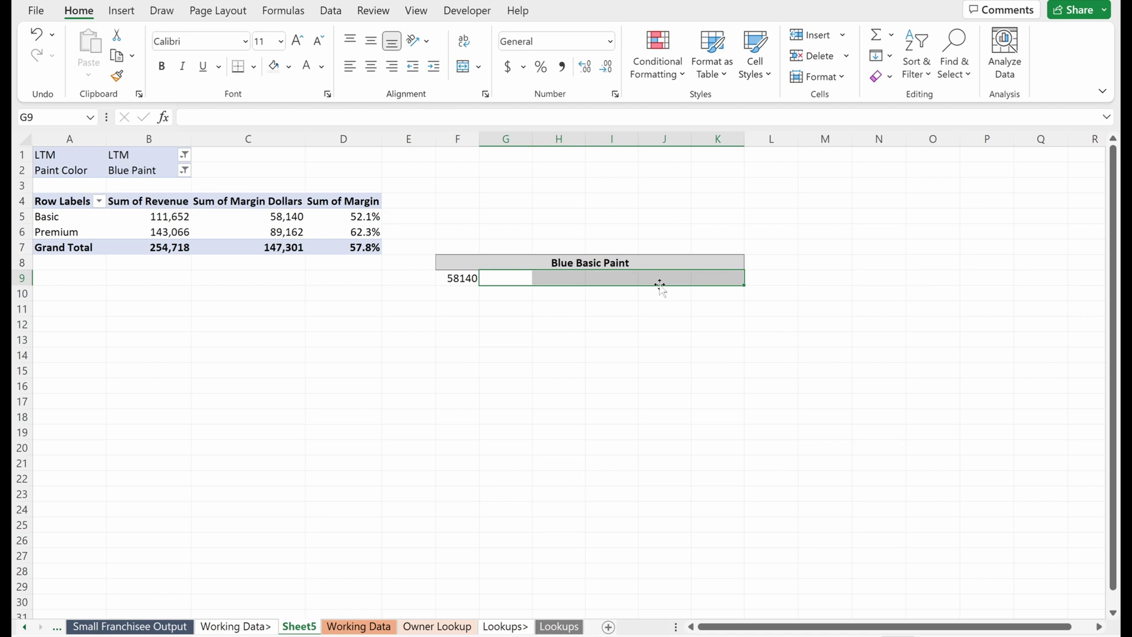
{"action": "left_click_drag", "start_coordinate": [625, 281], "coordinate": [616, 356]}
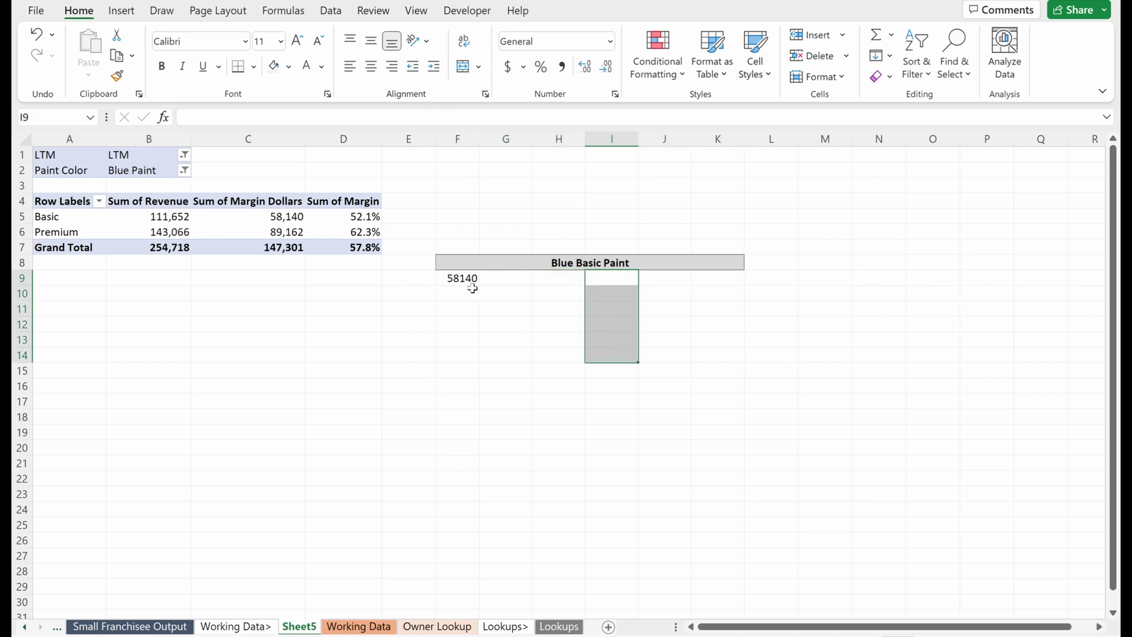
{"action": "left_click_drag", "start_coordinate": [471, 292], "coordinate": [711, 324]}
{"action": "left_click", "coordinate": [608, 325]}
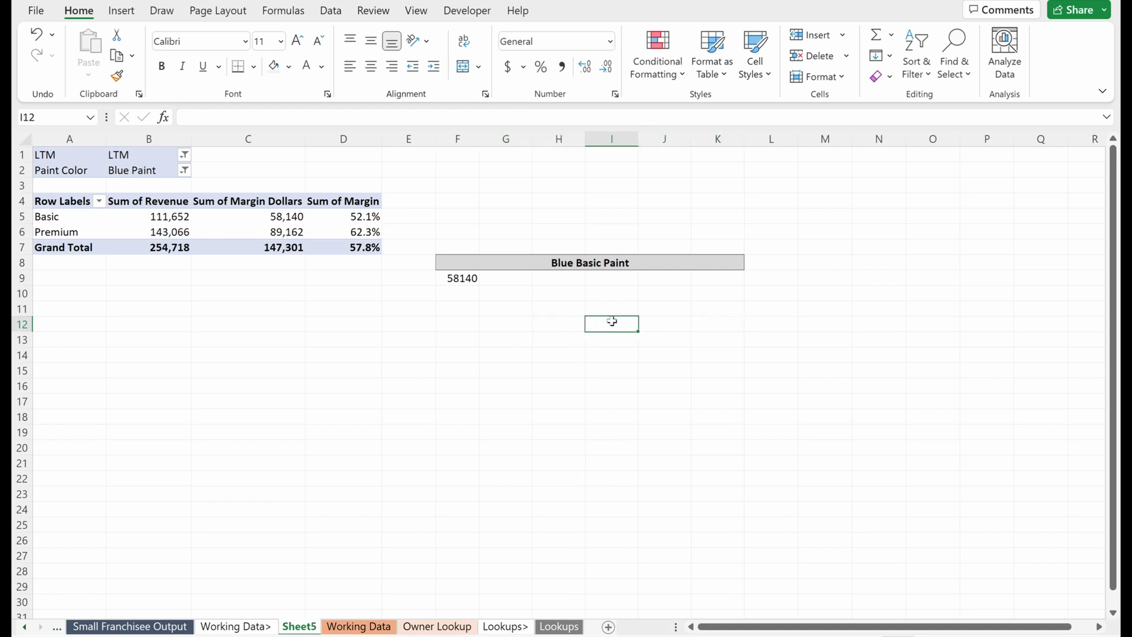
{"action": "left_click", "coordinate": [611, 280]}
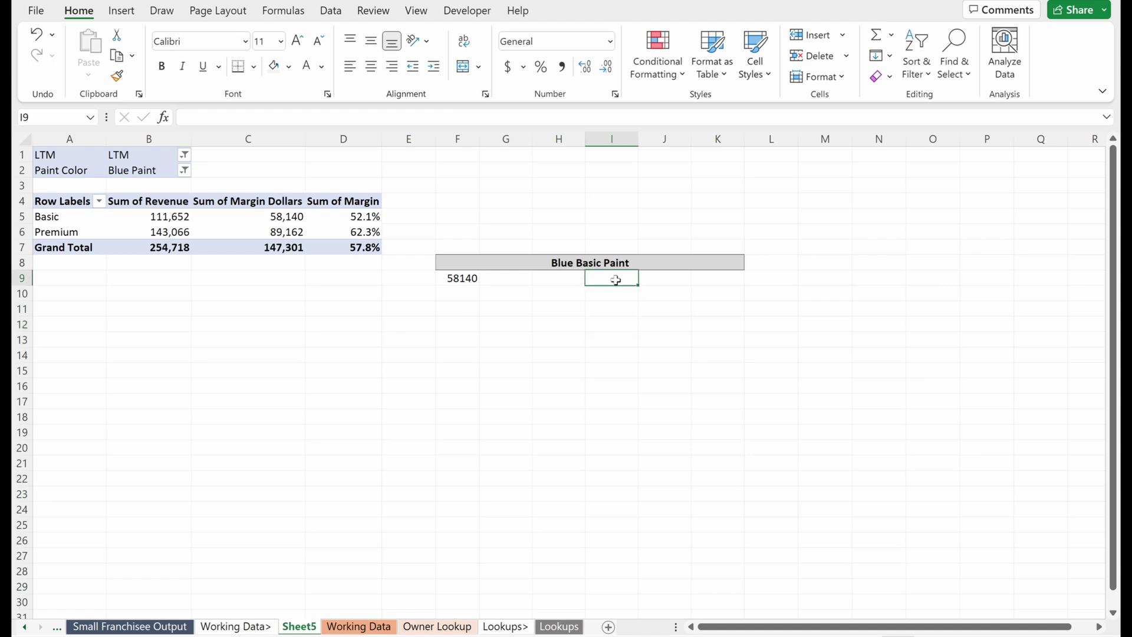
Paste the Basic margin from D5 into I9 as a value only.
{"action": "left_click", "coordinate": [365, 217]}
{"action": "key", "text": "ctrl+c"}
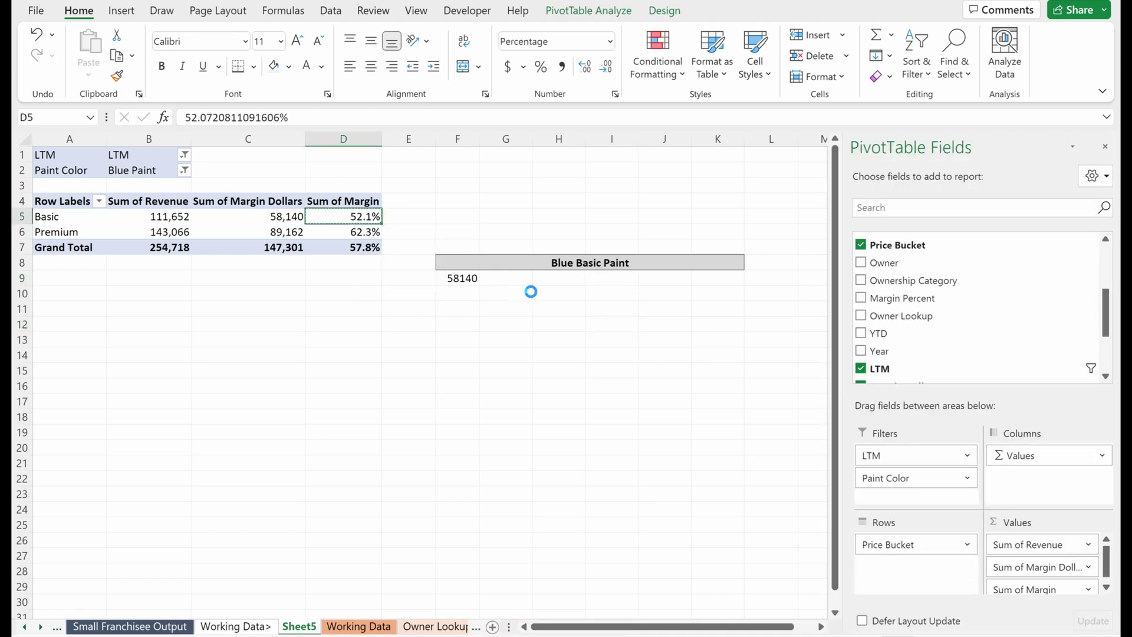
{"action": "left_click", "coordinate": [602, 280]}
{"action": "key", "text": "ctrl+alt+v"}
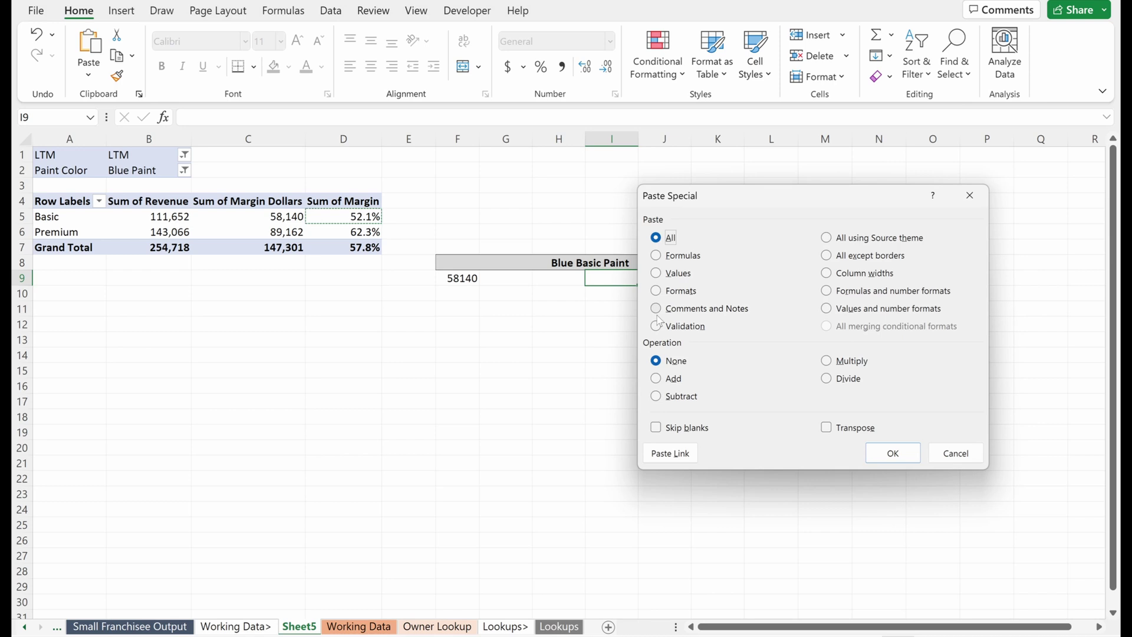
{"action": "key", "text": "v"}
{"action": "key", "text": "Return"}
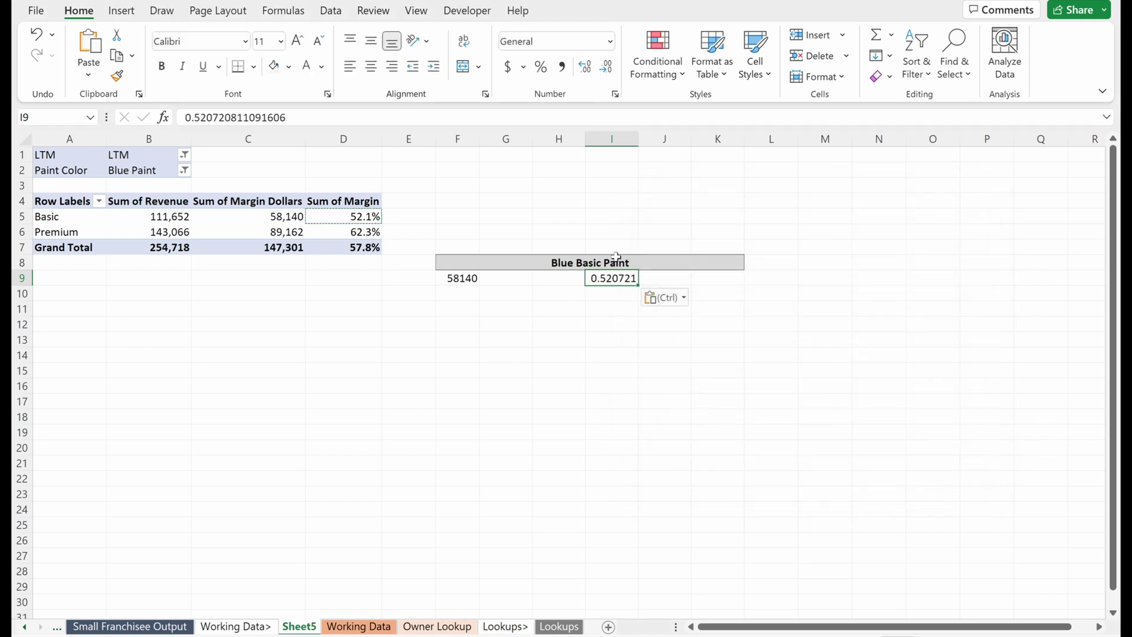
Add a 'Margin Change' label in F5 with 2.5% in G5.
{"action": "left_click", "coordinate": [470, 218]}
{"action": "type", "text": "Margin"}
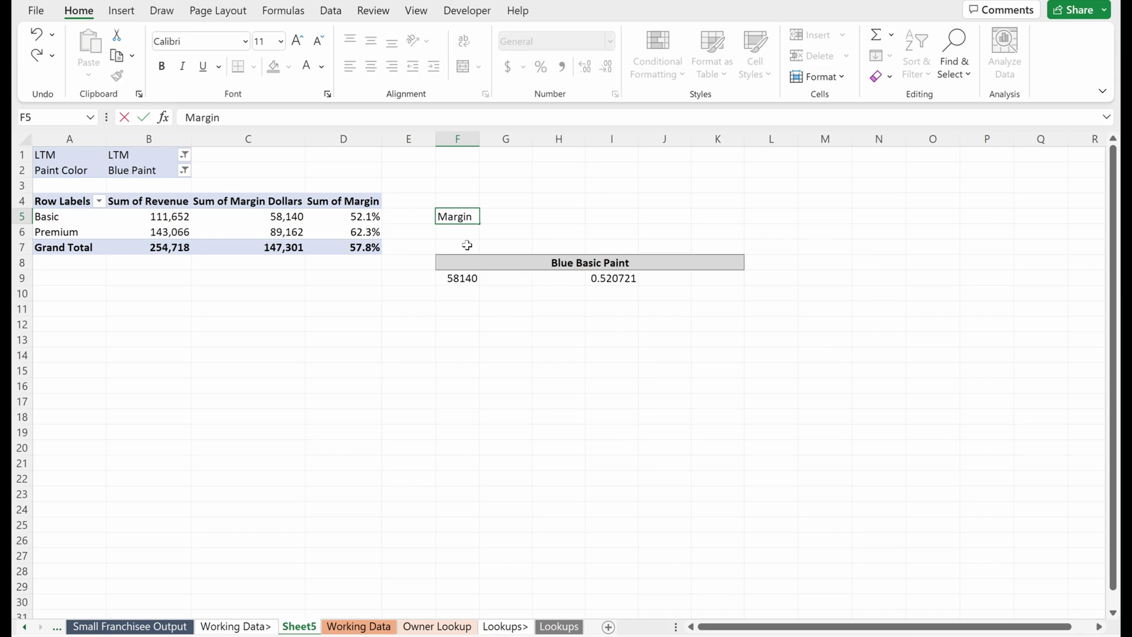
{"action": "type", "text": " Change"}
{"action": "key", "text": "Tab"}
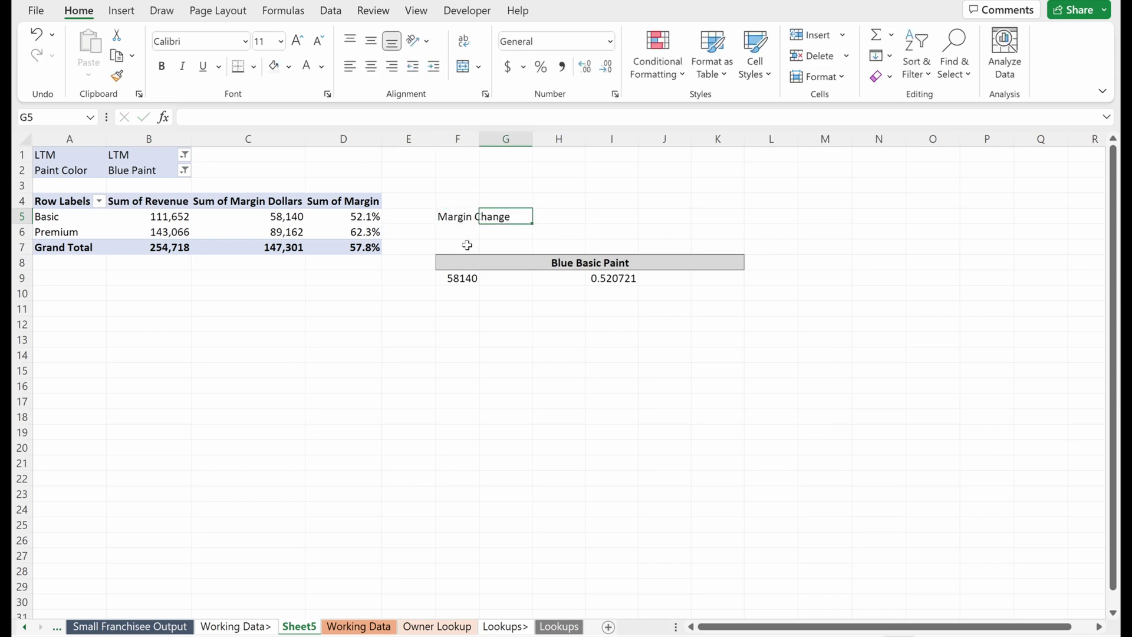
{"action": "type", "text": "2.5%"}
{"action": "key", "text": "Return"}
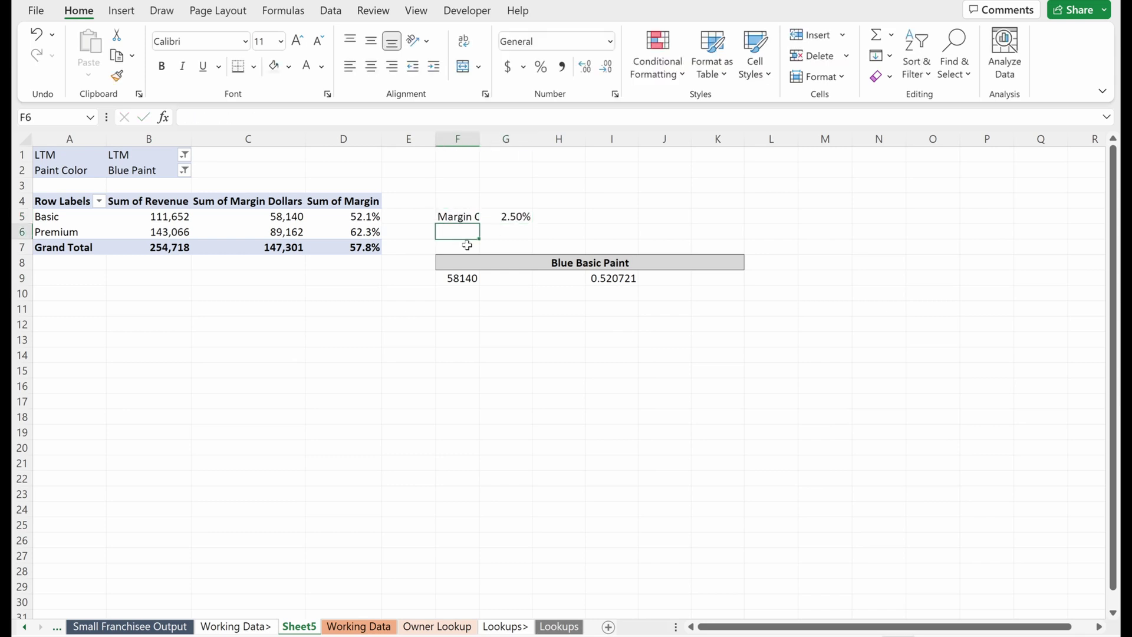
{"action": "key", "text": "Up"}
{"action": "key", "text": "Right"}
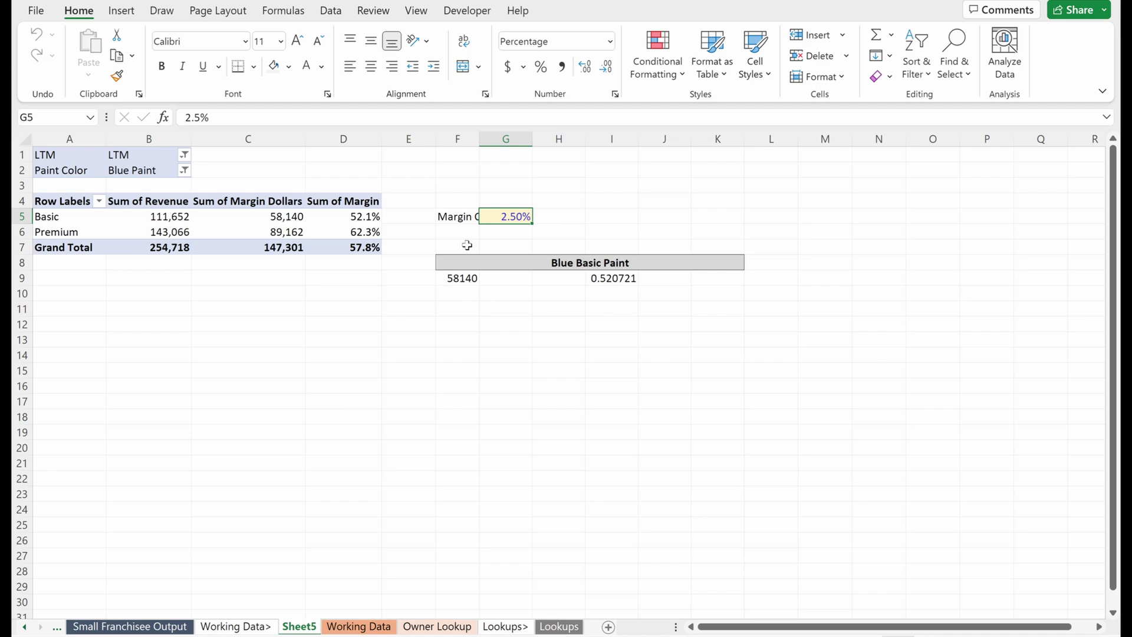
AutoFit column F so the Margin Change label fits.
{"action": "key", "text": "Left"}
{"action": "key", "text": "alt+h"}
{"action": "key", "text": "o"}
{"action": "key", "text": "i"}
Enter =I9-$G$5 in H9 for the reduced margin.
{"action": "key", "text": "Right"}
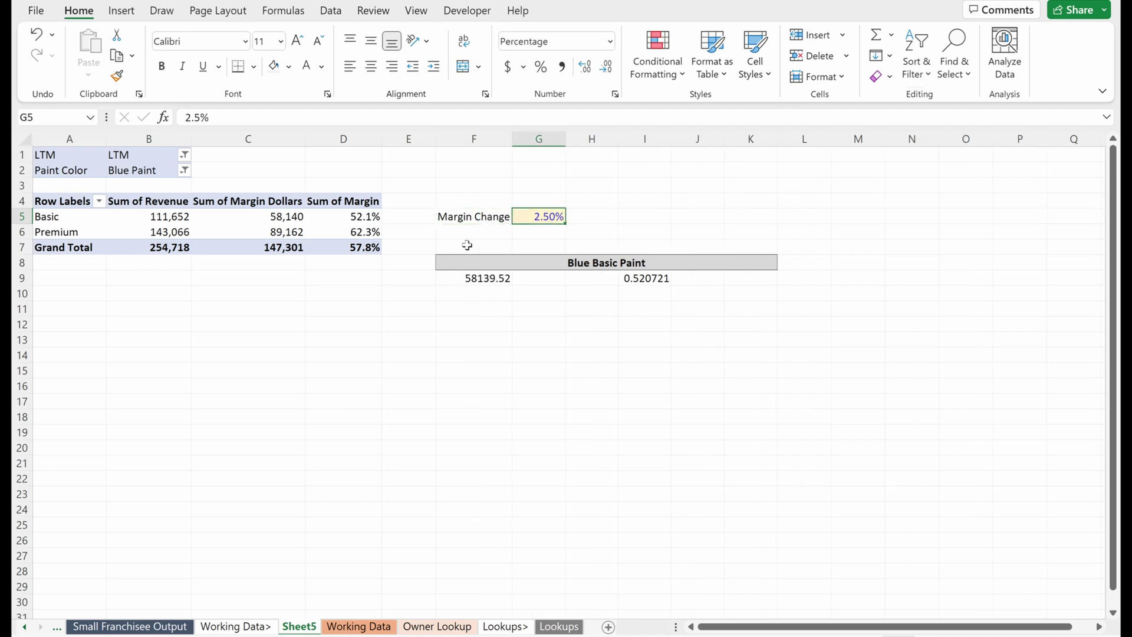
{"action": "key", "text": "Right"}
{"action": "key", "text": "Down"}
{"action": "key", "text": "Down"}
{"action": "key", "text": "Down"}
{"action": "key", "text": "Down"}
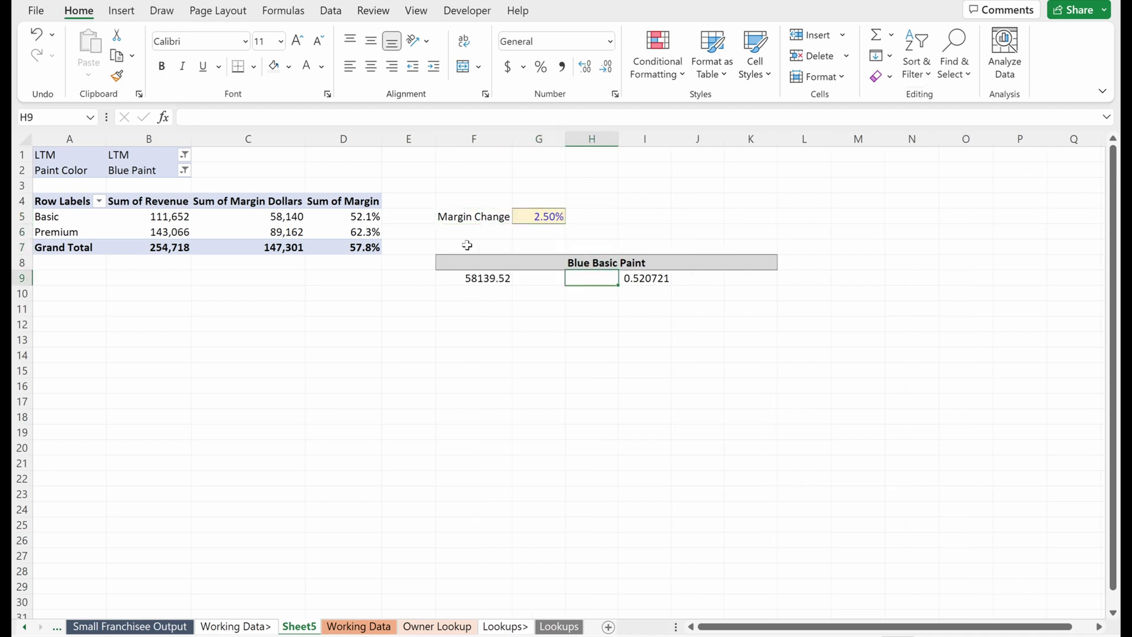
{"action": "type", "text": "="}
{"action": "key", "text": "Right"}
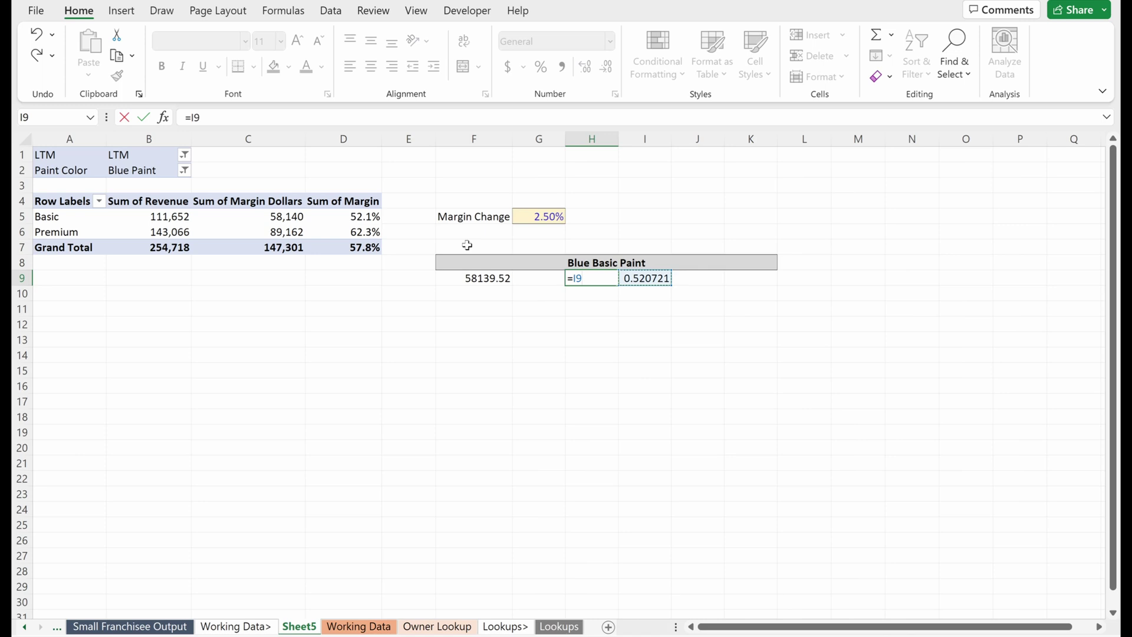
{"action": "type", "text": "-"}
{"action": "key", "text": "Left"}
{"action": "key", "text": "Up"}
{"action": "key", "text": "Up"}
{"action": "key", "text": "Up"}
{"action": "key", "text": "Up"}
{"action": "key", "text": "F3"}
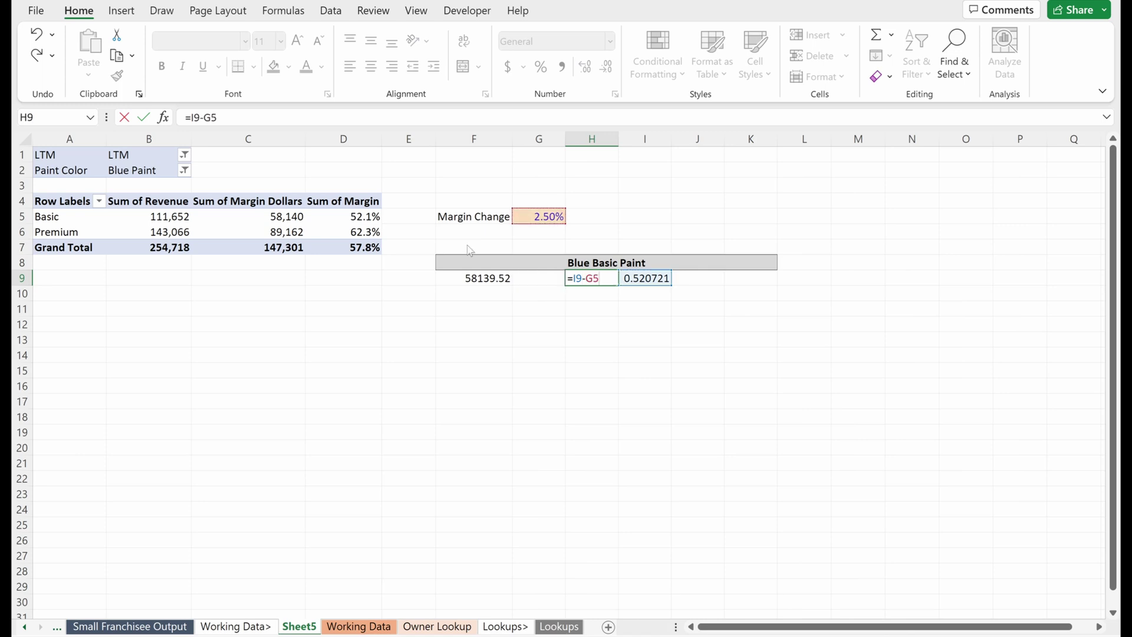
{"action": "key", "text": "Escape"}
{"action": "key", "text": "F4"}
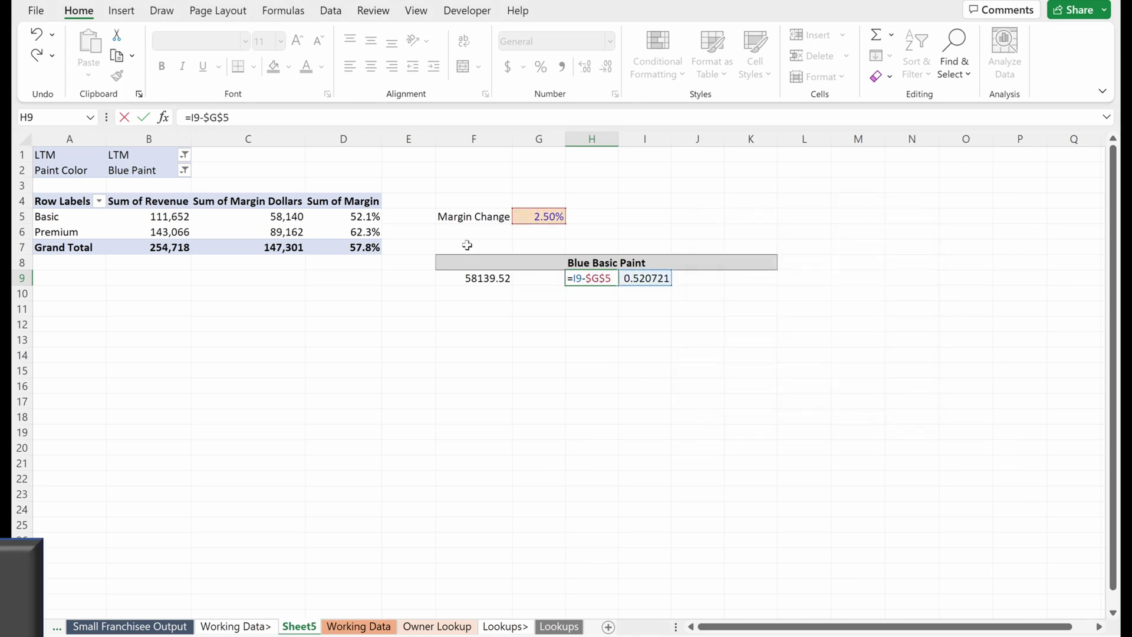
{"action": "key", "text": "ctrl+Return"}
Copy the H9 reduced-margin formula into G9.
{"action": "key", "text": "ctrl+c"}
{"action": "key", "text": "Left"}
{"action": "key", "text": "ctrl+v"}
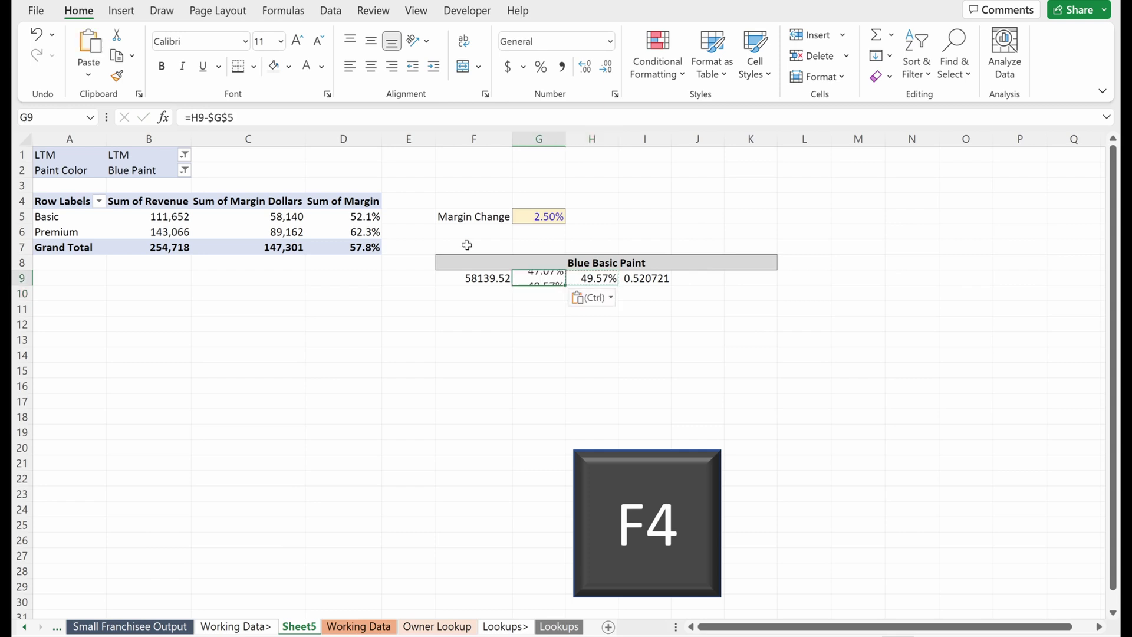
{"action": "key", "text": "Right"}
{"action": "key", "text": "Right"}
{"action": "key", "text": "Right"}
Enter =I9+$G$5 in J9 and fill it right to K9.
{"action": "type", "text": "="}
{"action": "key", "text": "Left"}
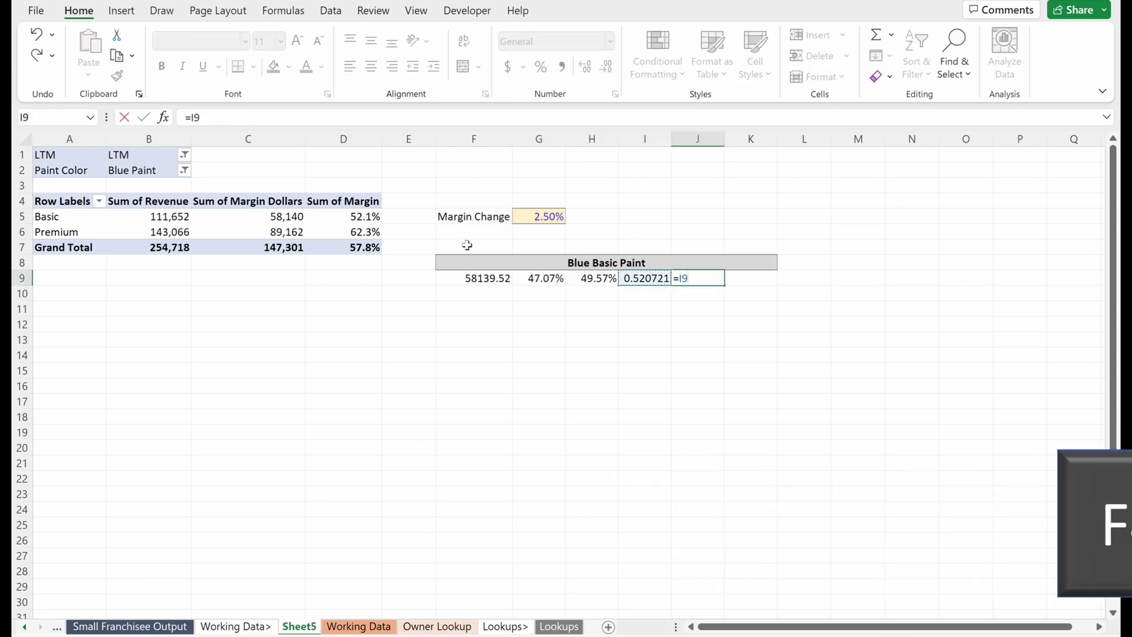
{"action": "type", "text": "+"}
{"action": "left_click", "coordinate": [565, 218]}
{"action": "key", "text": "F4"}
{"action": "key", "text": "Return"}
{"action": "key", "text": "Up"}
{"action": "key", "text": "shift+Right"}
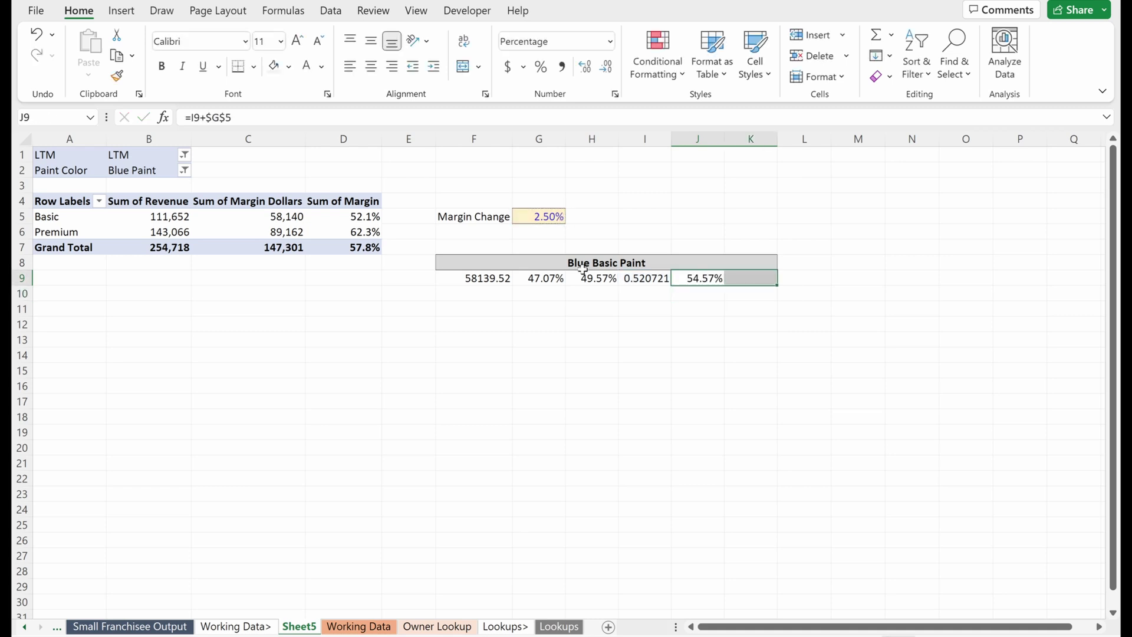
{"action": "key", "text": "ctrl+r"}
Format G9:K9 as percentages with one decimal place.
{"action": "key", "text": "Left"}
{"action": "key", "text": "Left"}
{"action": "key", "text": "Left"}
{"action": "key", "text": "ctrl+shift+Right"}
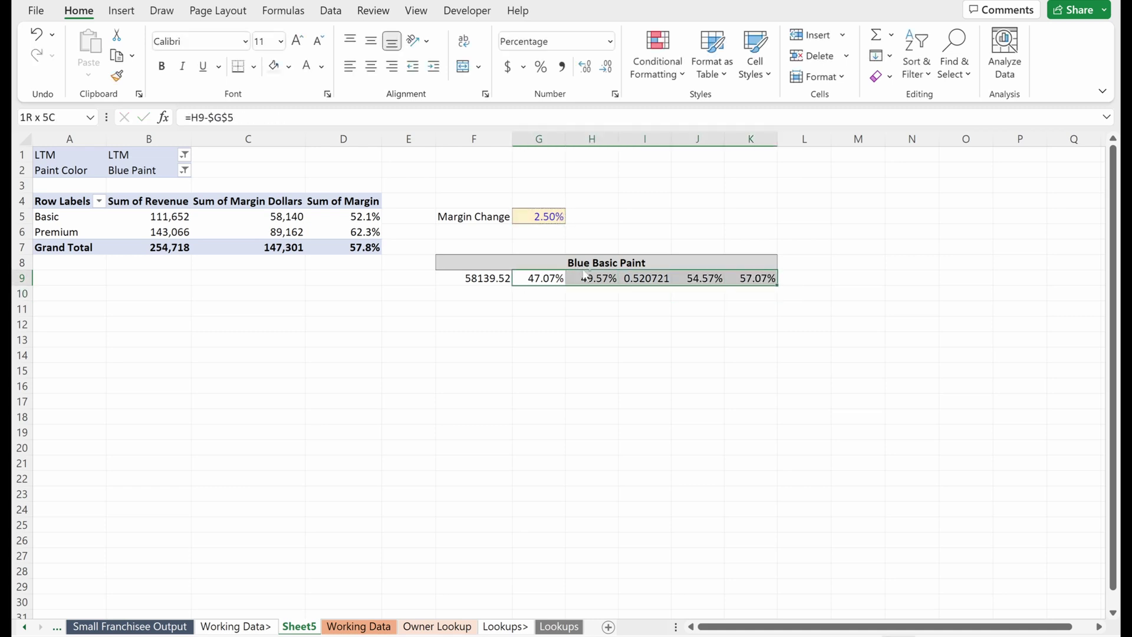
{"action": "key", "text": "ctrl+shift+5"}
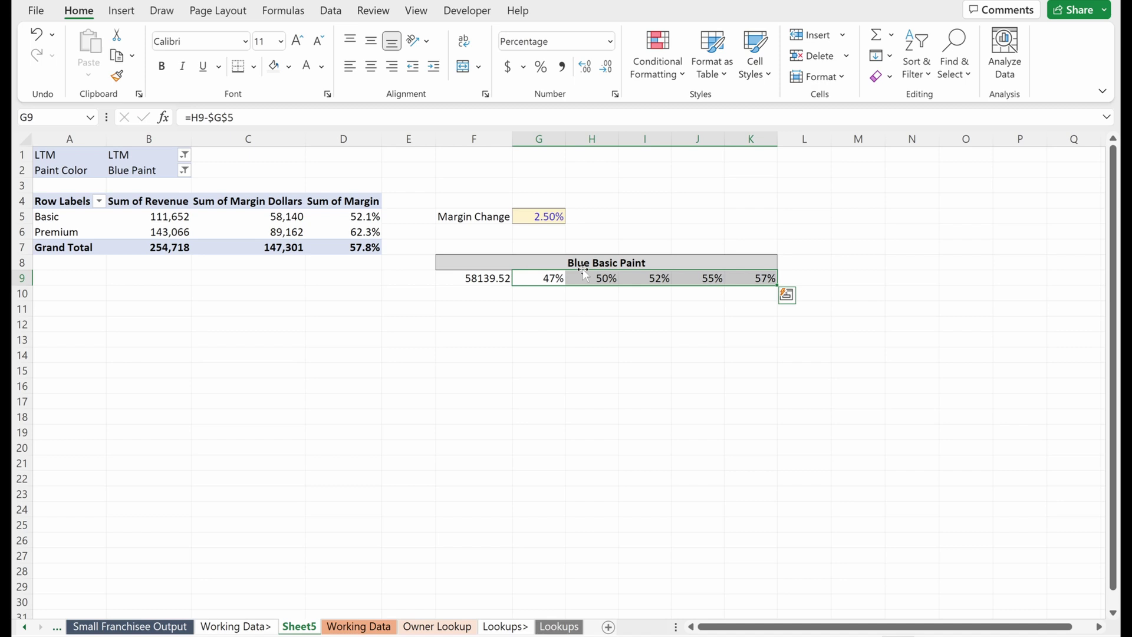
{"action": "key", "text": "alt+h"}
{"action": "key", "text": "0"}
Review the H9 and J9 margin formulas without changing them.
{"action": "left_click", "coordinate": [583, 273]}
{"action": "double_click", "coordinate": [582, 270]}
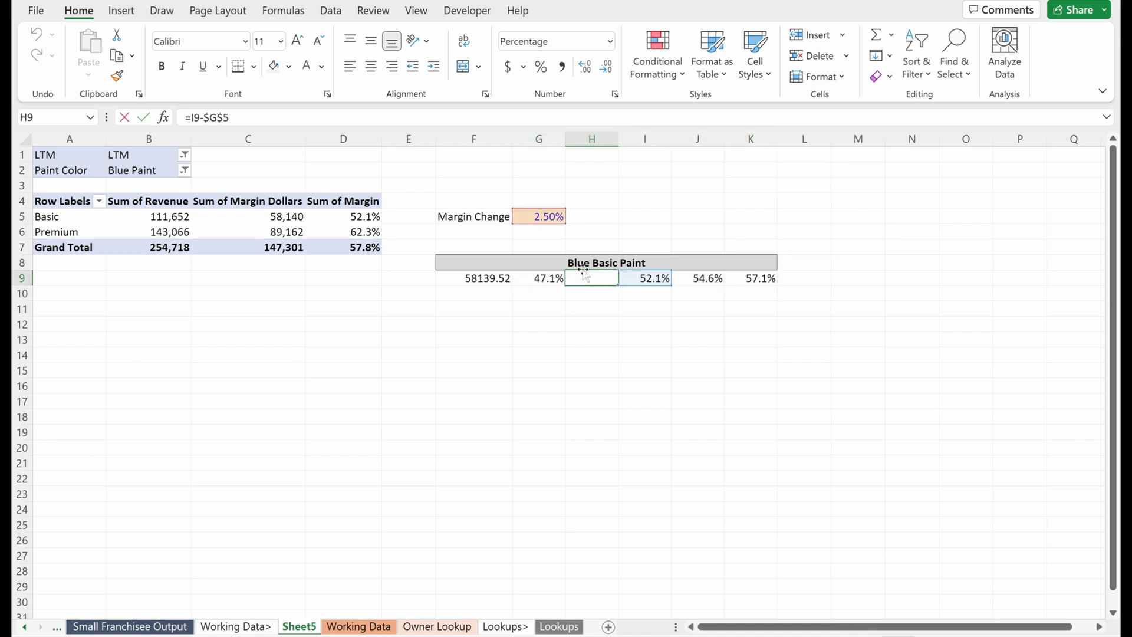
{"action": "key", "text": "Tab"}
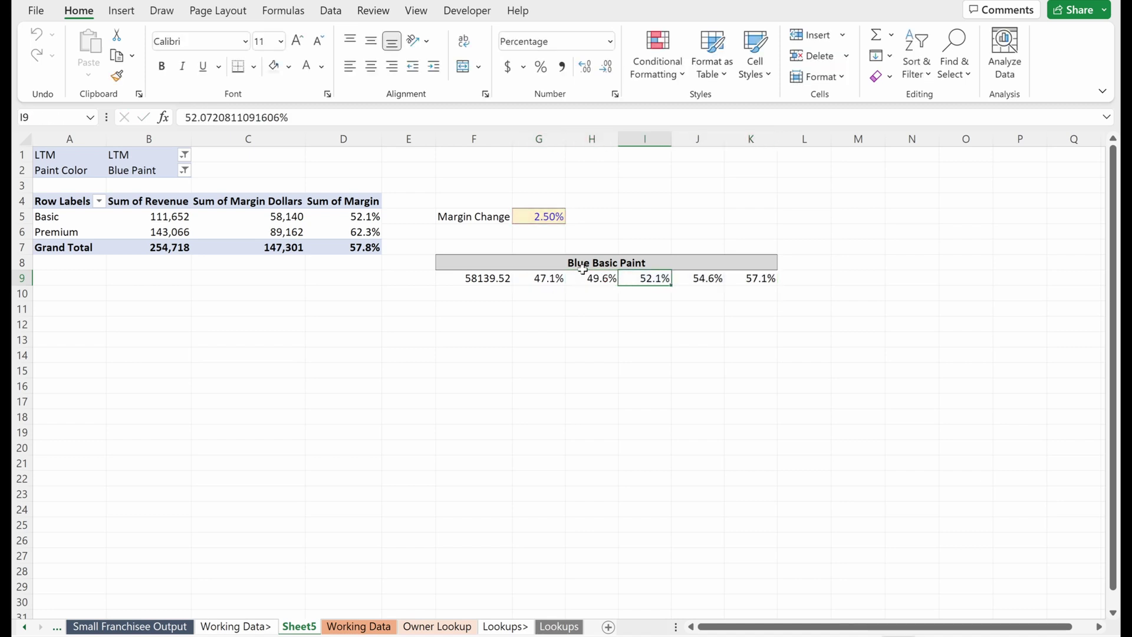
{"action": "key", "text": "Tab"}
{"action": "key", "text": "F2"}
{"action": "key", "text": "Escape"}
{"action": "key", "text": "shift+Tab"}
{"action": "key", "text": "F2"}
{"action": "double_click", "coordinate": [583, 270]}
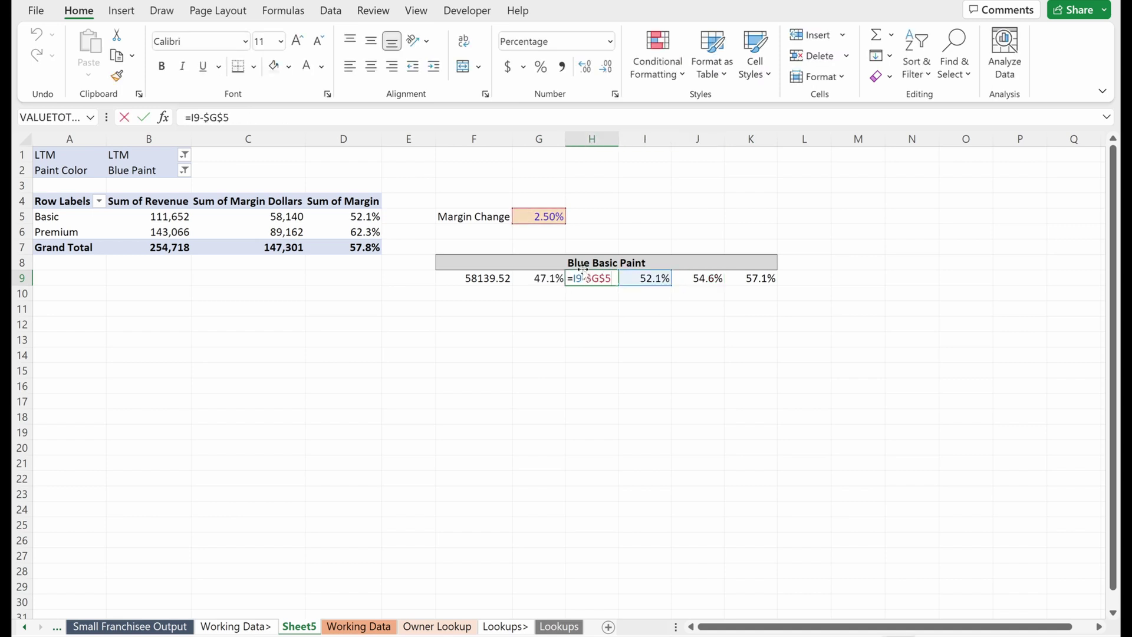
{"action": "key", "text": "Escape"}
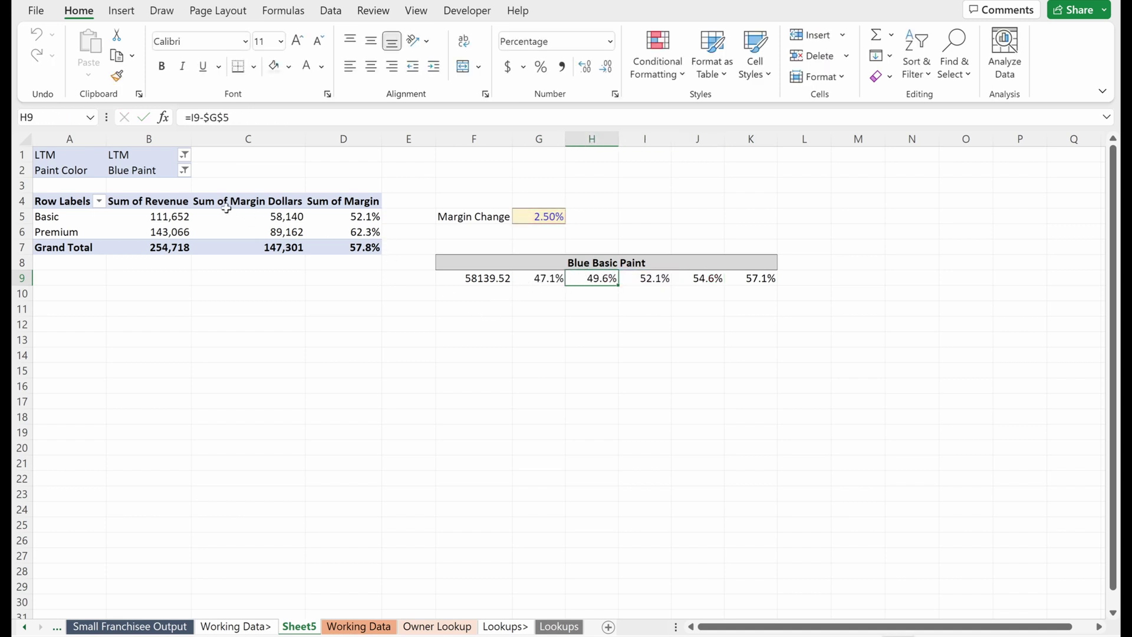
Paste the Basic revenue value 111,652 into F12 as a value only.
{"action": "left_click", "coordinate": [175, 215]}
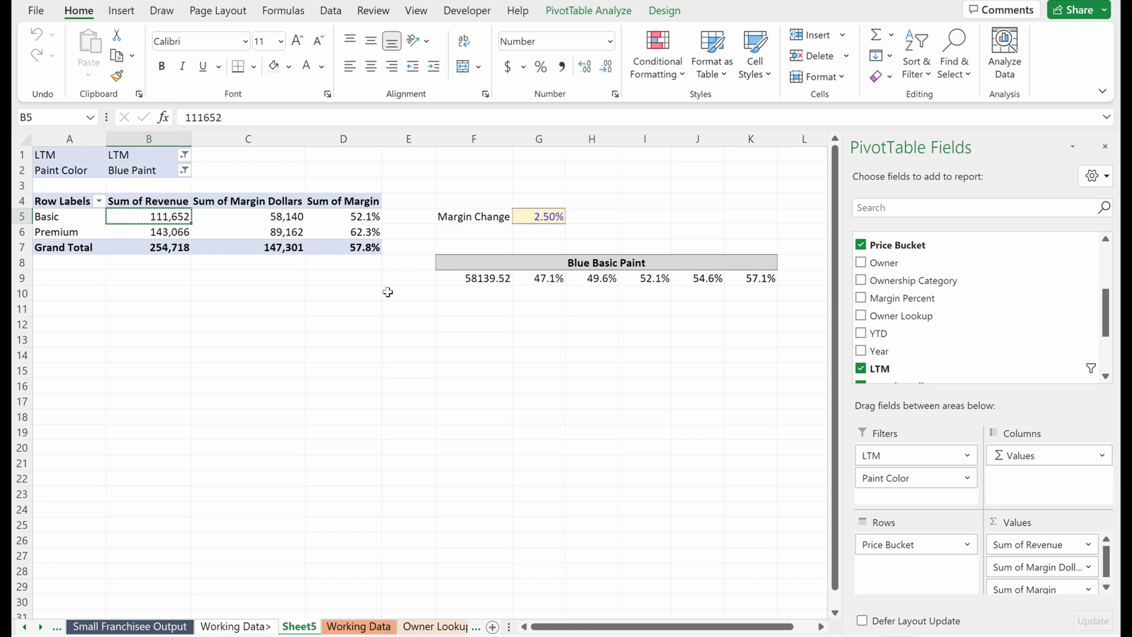
{"action": "key", "text": "ctrl+c"}
{"action": "left_click", "coordinate": [470, 324]}
{"action": "key", "text": "ctrl+alt+v"}
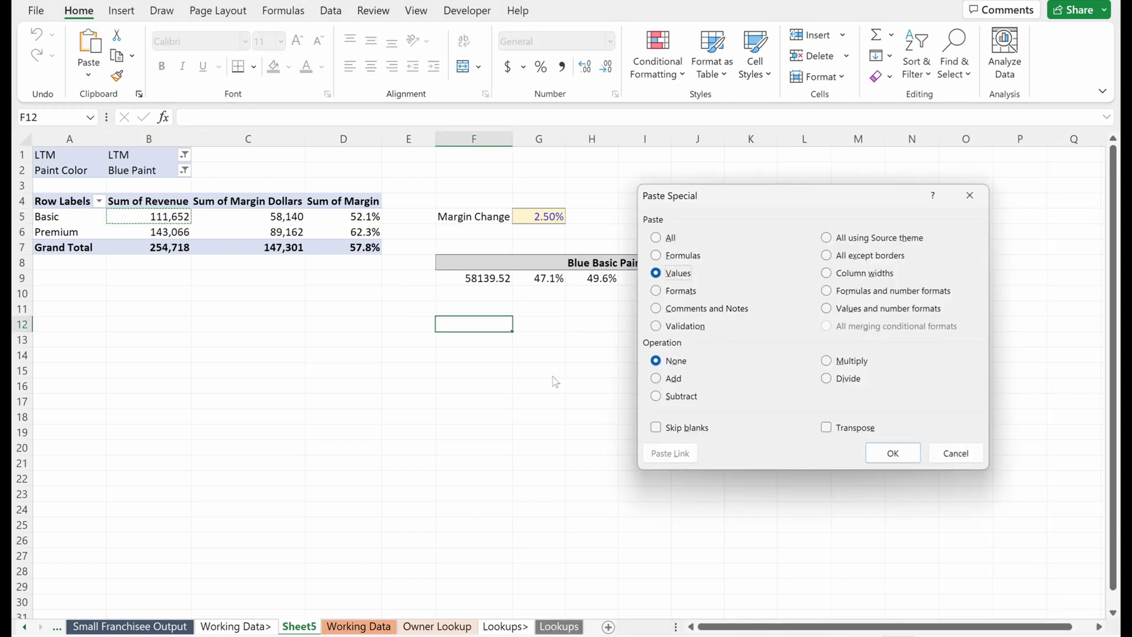
{"action": "key", "text": "Return"}
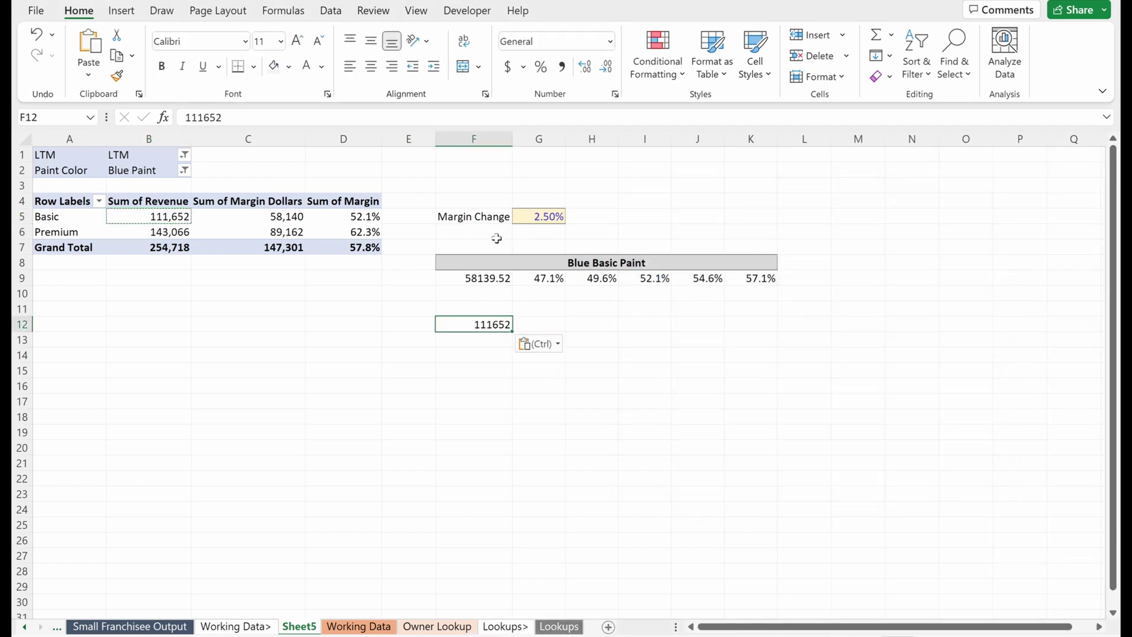
Add a 'Revenue Change' input in row 6 with value 10,000 in G6.
{"action": "left_click_drag", "start_coordinate": [482, 216], "coordinate": [488, 244]}
{"action": "key", "text": "F2"}
{"action": "key", "text": "Home"}
{"action": "key", "text": "ctrl+shift+Right"}
{"action": "type", "text": "Revenue"}
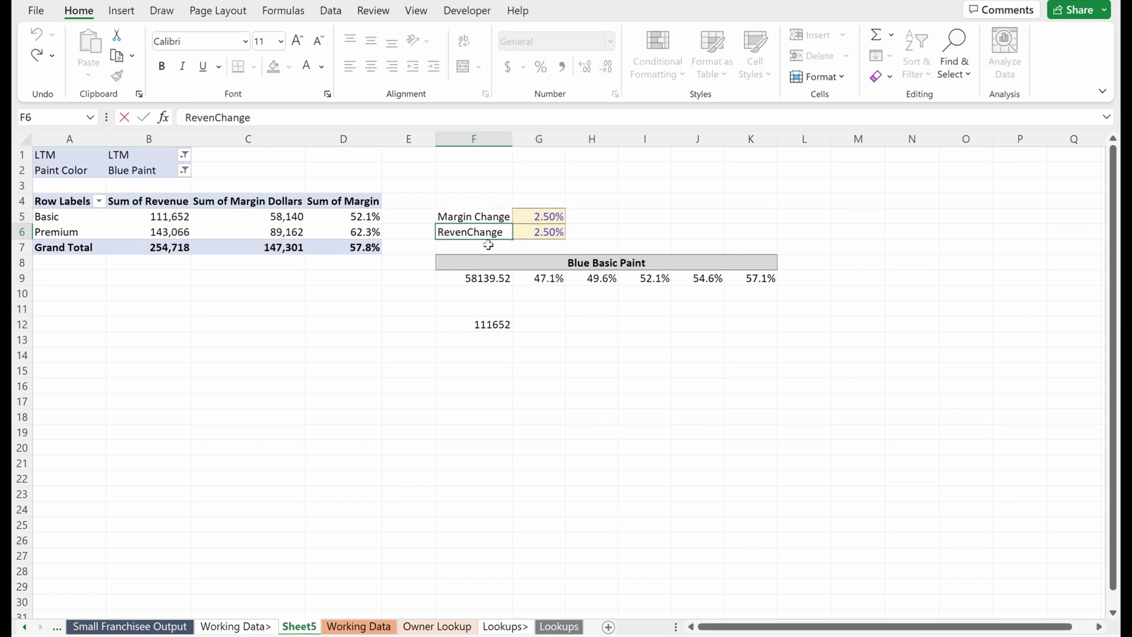
{"action": "key", "text": "Return"}
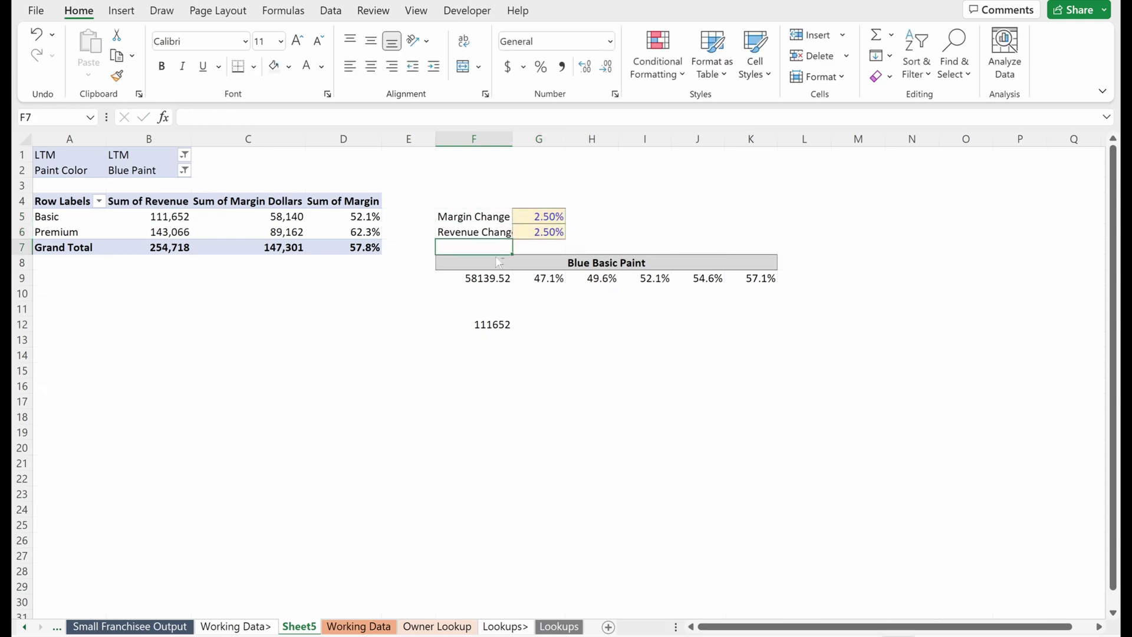
{"action": "left_click", "coordinate": [539, 235]}
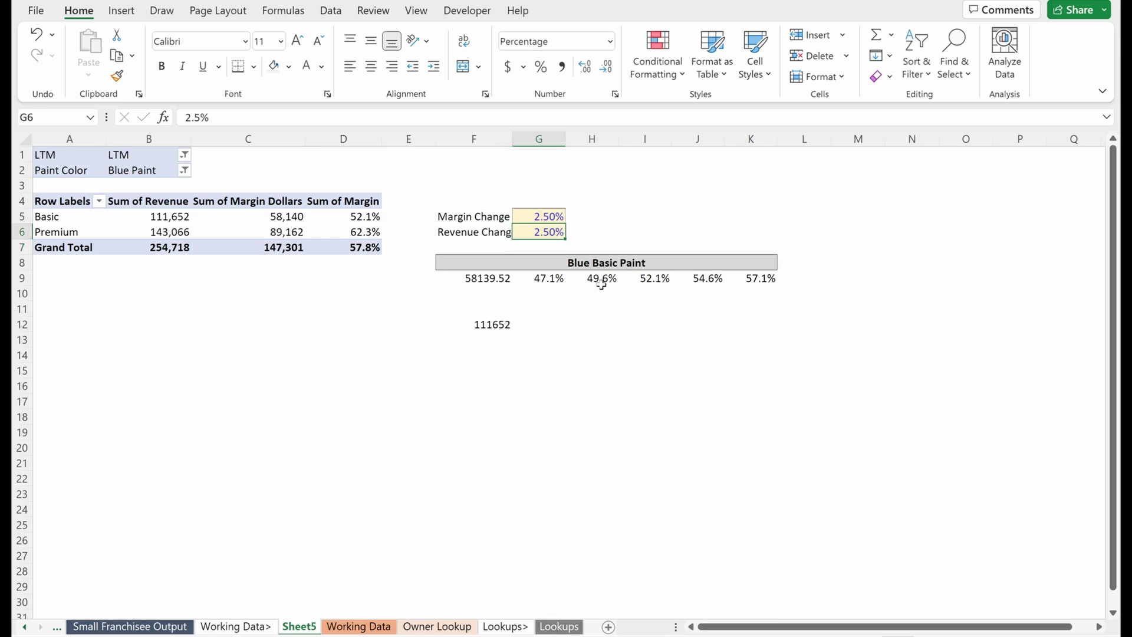
{"action": "key", "text": "ctrl+shift+1"}
{"action": "type", "text": "10000"}
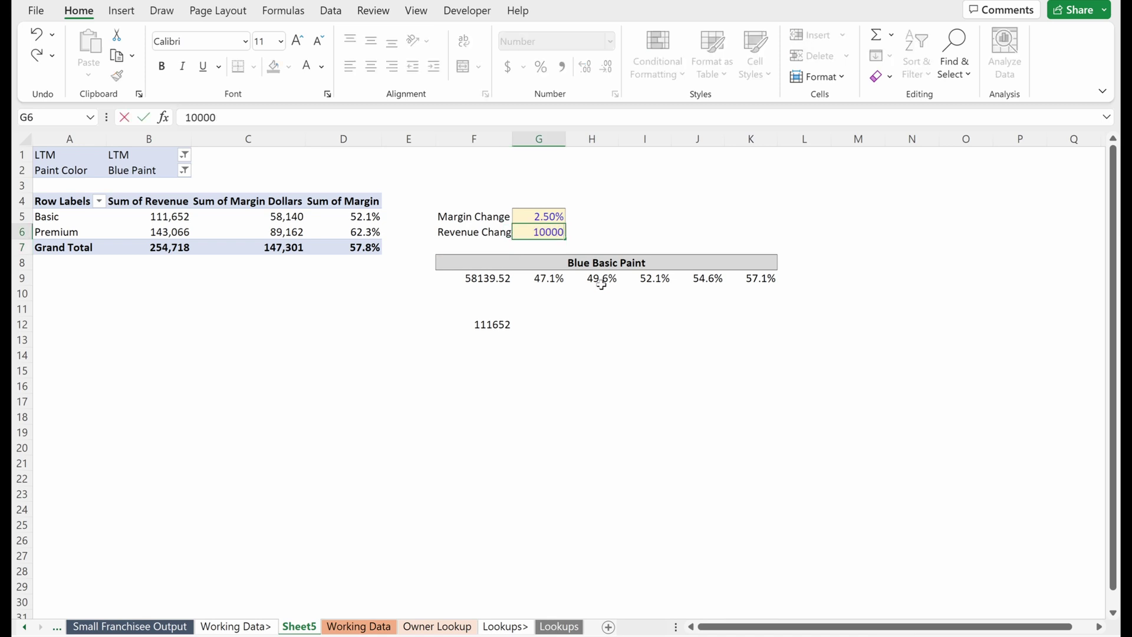
{"action": "key", "text": "Return"}
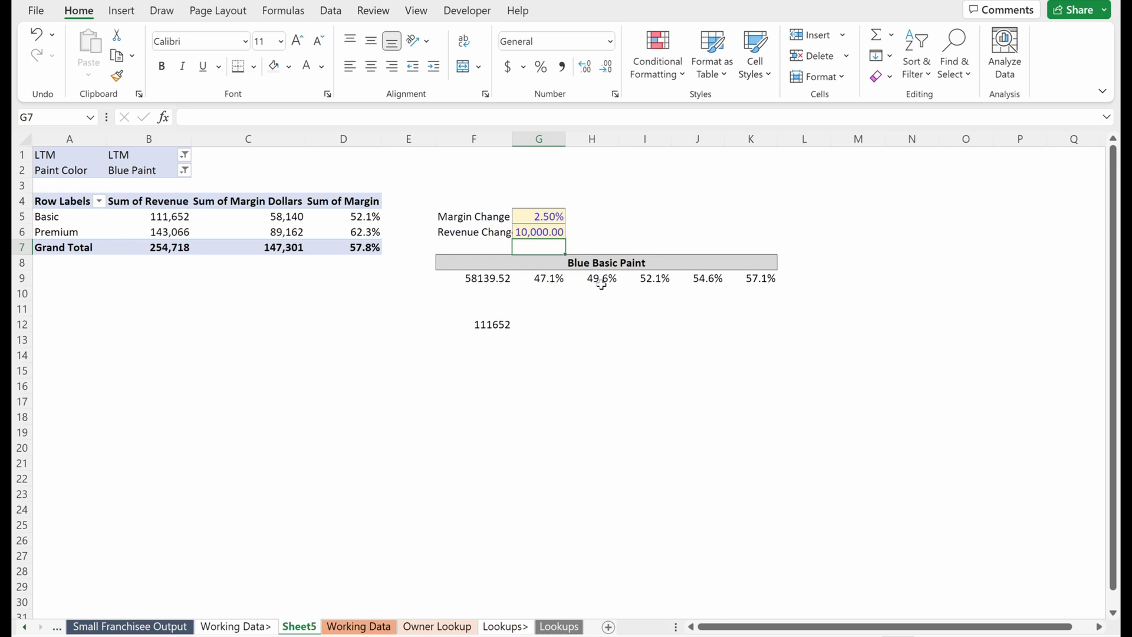
Enter the reduced revenue formula in F11 using $G$6 and copy it to F10.
{"action": "left_click", "coordinate": [489, 309]}
{"action": "type", "text": "="}
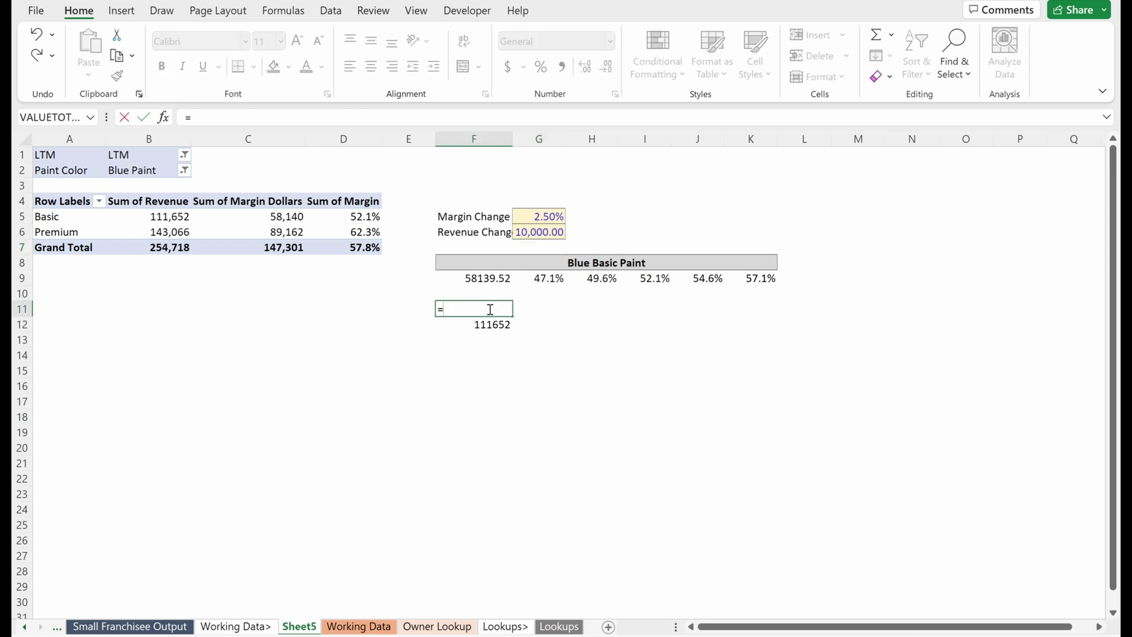
{"action": "key", "text": "Down"}
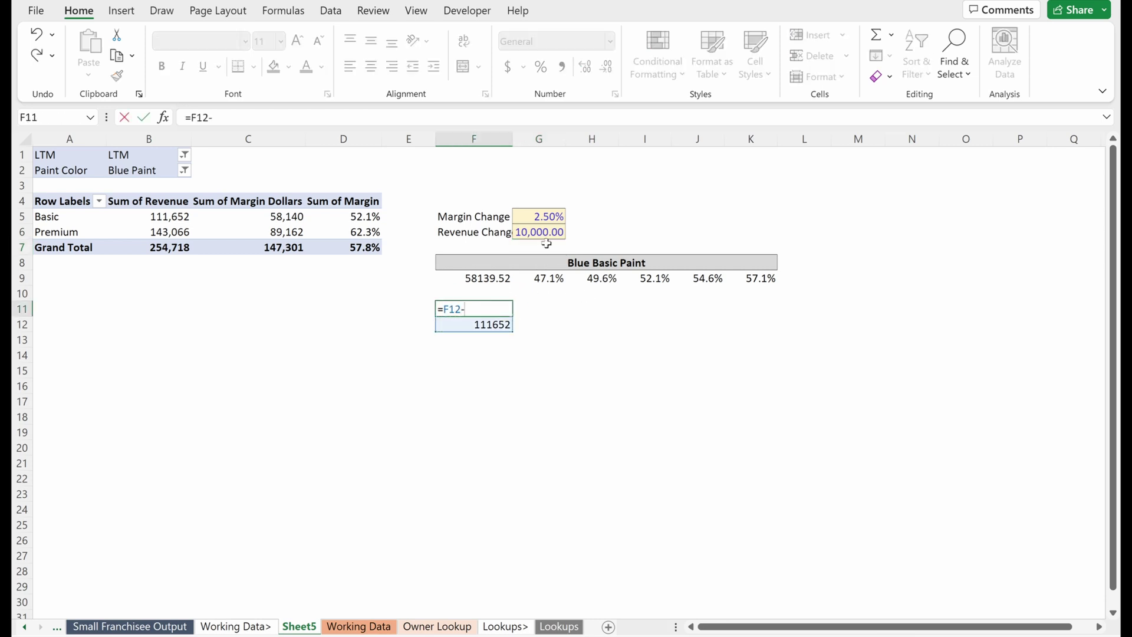
{"action": "left_click", "coordinate": [546, 235]}
{"action": "key", "text": "F4"}
{"action": "key", "text": "Return"}
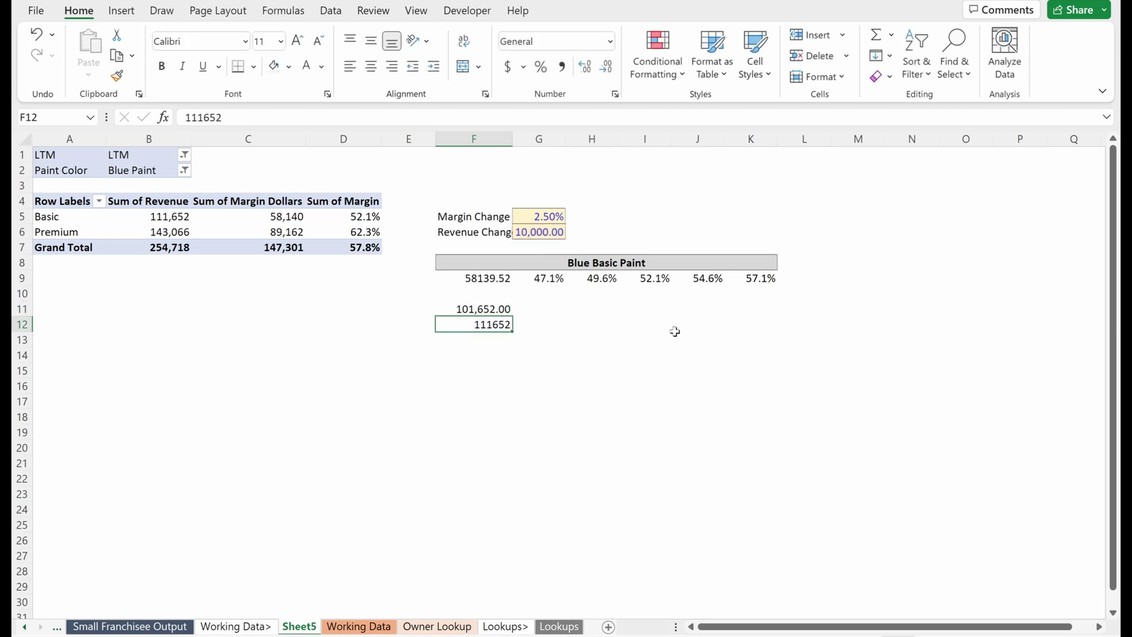
{"action": "key", "text": "Up"}
{"action": "key", "text": "ctrl+c"}
{"action": "key", "text": "Up"}
{"action": "key", "text": "ctrl+v"}
Enter =F12+$G$6 in F13 and fill it down to F14.
{"action": "key", "text": "Down"}
{"action": "key", "text": "Down"}
{"action": "key", "text": "Down"}
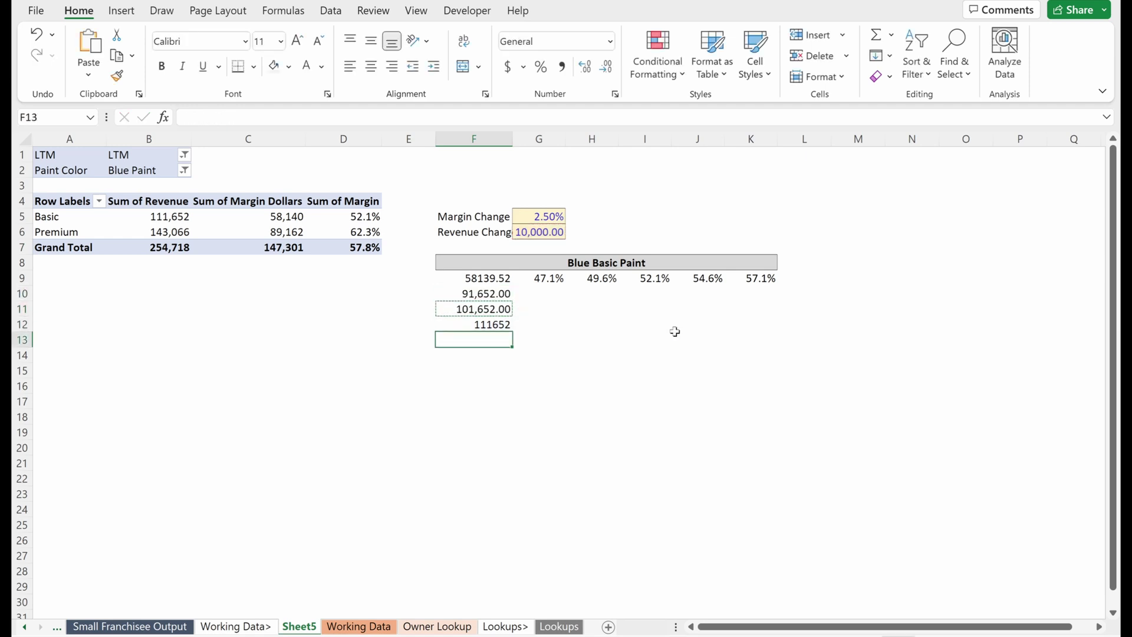
{"action": "type", "text": "="}
{"action": "key", "text": "Up"}
{"action": "type", "text": "+"}
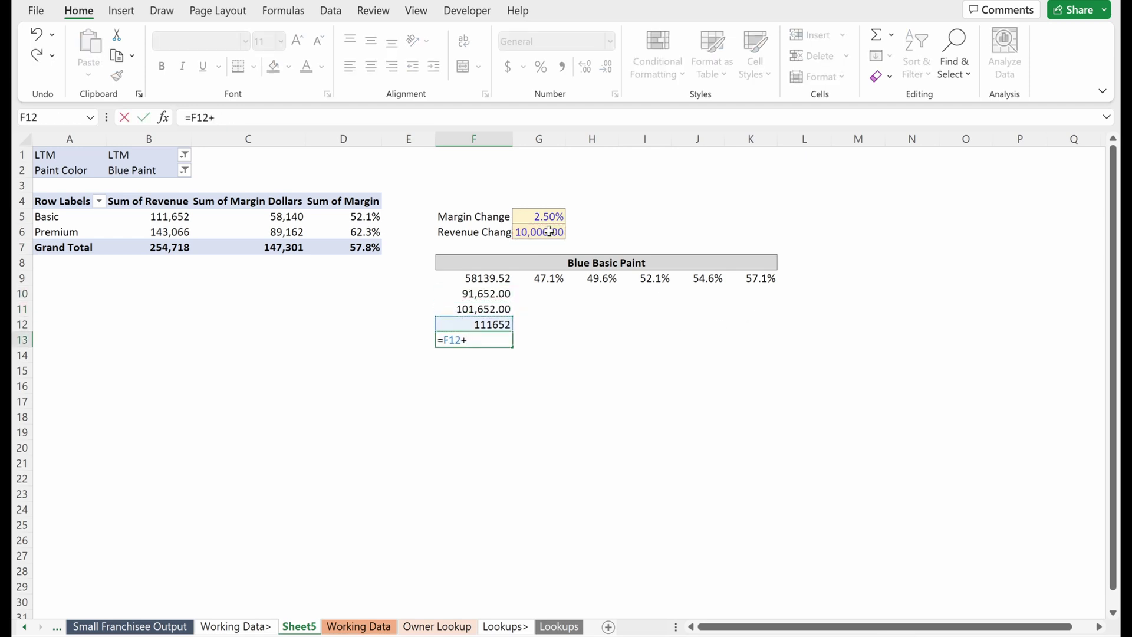
{"action": "left_click", "coordinate": [545, 235]}
{"action": "key", "text": "F4"}
{"action": "key", "text": "Return"}
{"action": "key", "text": "Up"}
{"action": "key", "text": "shift+Down"}
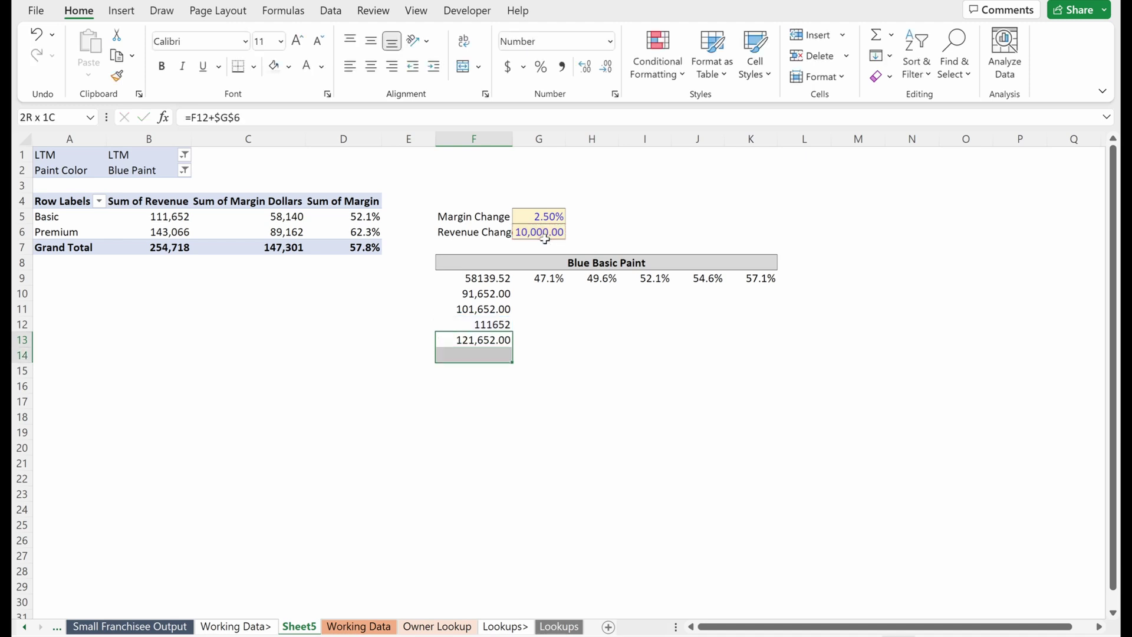
{"action": "key", "text": "ctrl+d"}
Format F10:F14 with thousands separators and no decimals.
{"action": "left_click_drag", "start_coordinate": [486, 293], "coordinate": [486, 358]}
{"action": "key", "text": "ctrl+shift+1"}
{"action": "key", "text": "alt+h"}
{"action": "key", "text": "9"}
{"action": "key", "text": "alt+h"}
{"action": "key", "text": "9"}
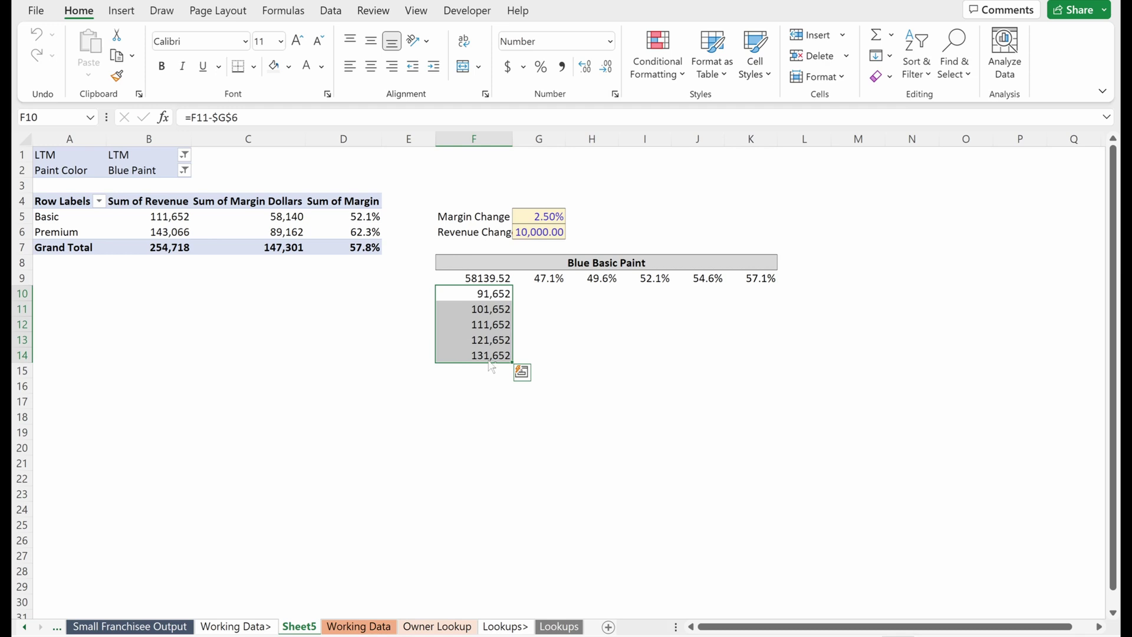
{"action": "left_click", "coordinate": [602, 341]}
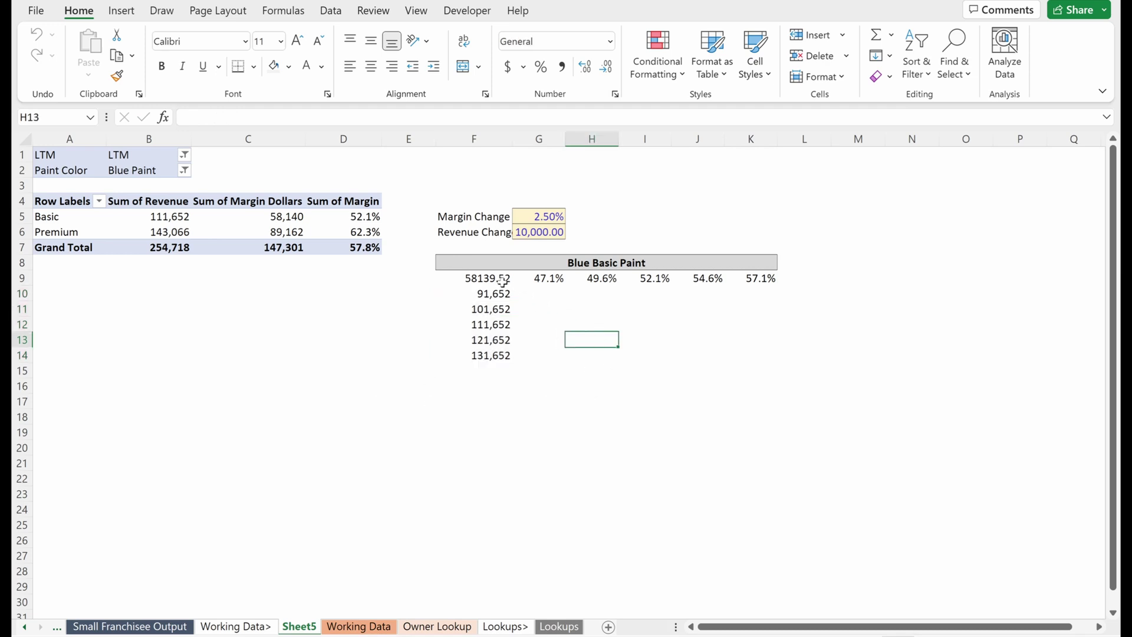
Create a data table on F9:K14 with row input D5 and column input B5, then select the G10:K14 results.
{"action": "left_click_drag", "start_coordinate": [497, 276], "coordinate": [744, 351]}
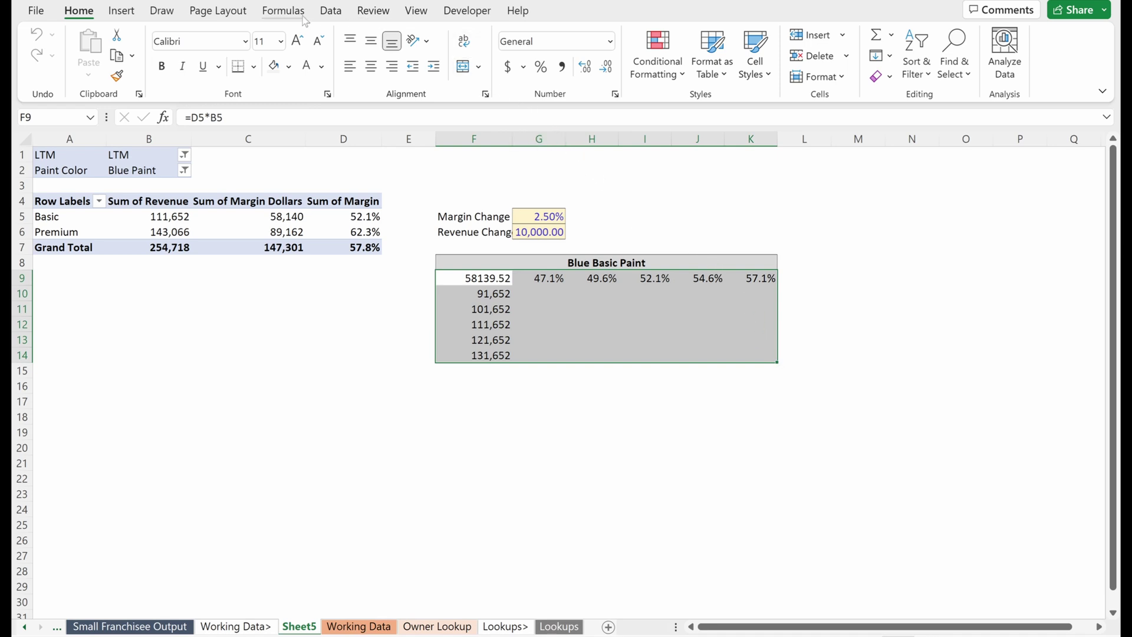
{"action": "left_click", "coordinate": [330, 11]}
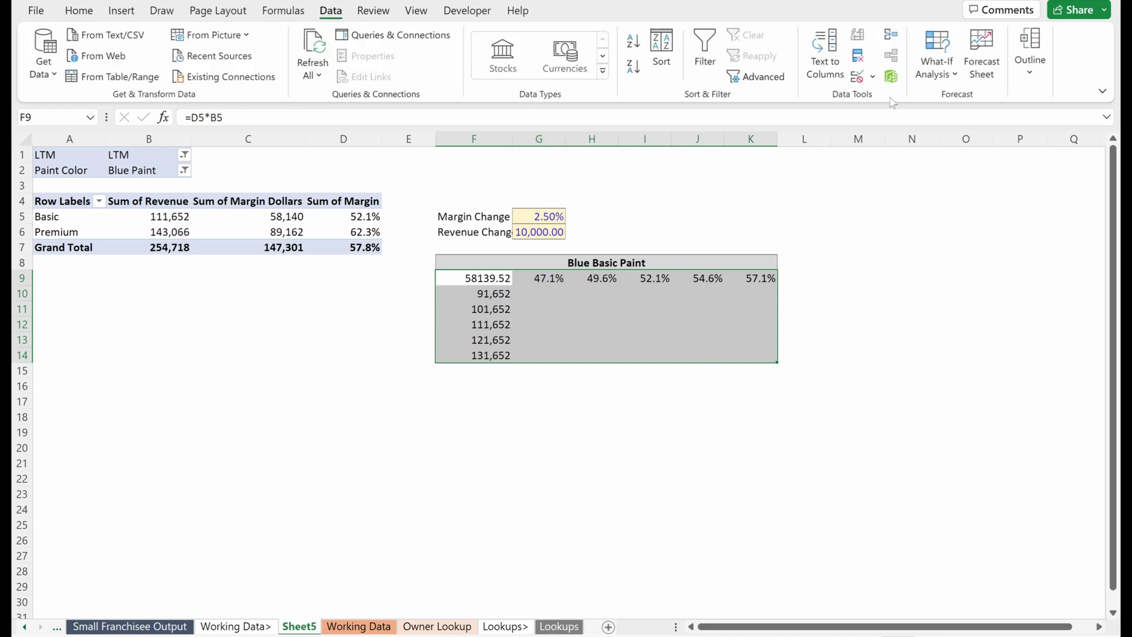
{"action": "left_click", "coordinate": [936, 70]}
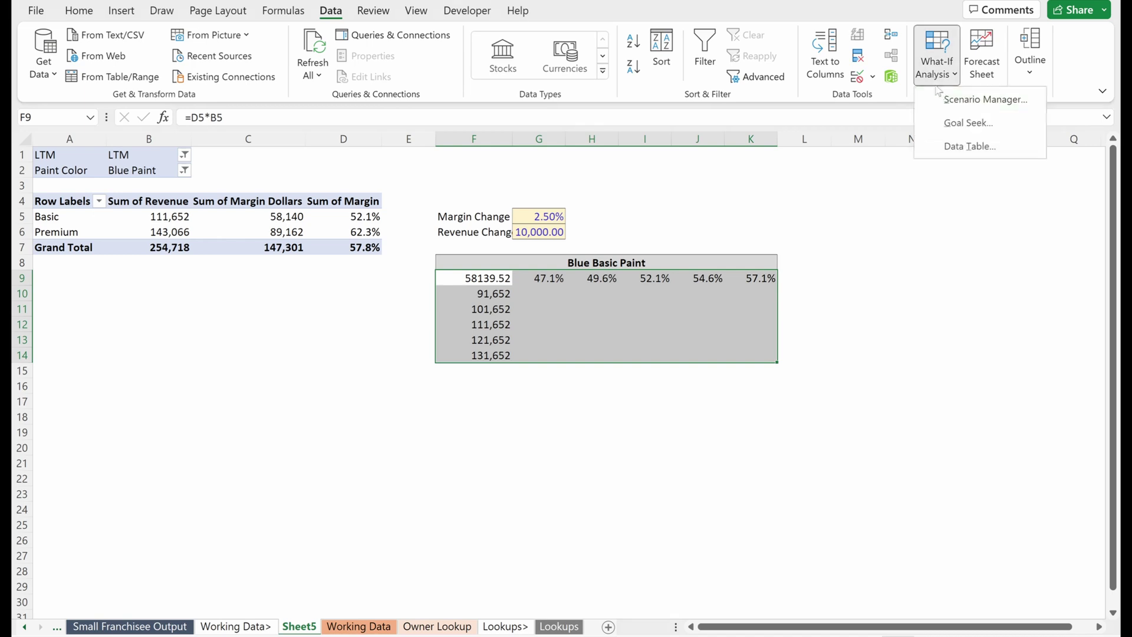
{"action": "left_click", "coordinate": [970, 147]}
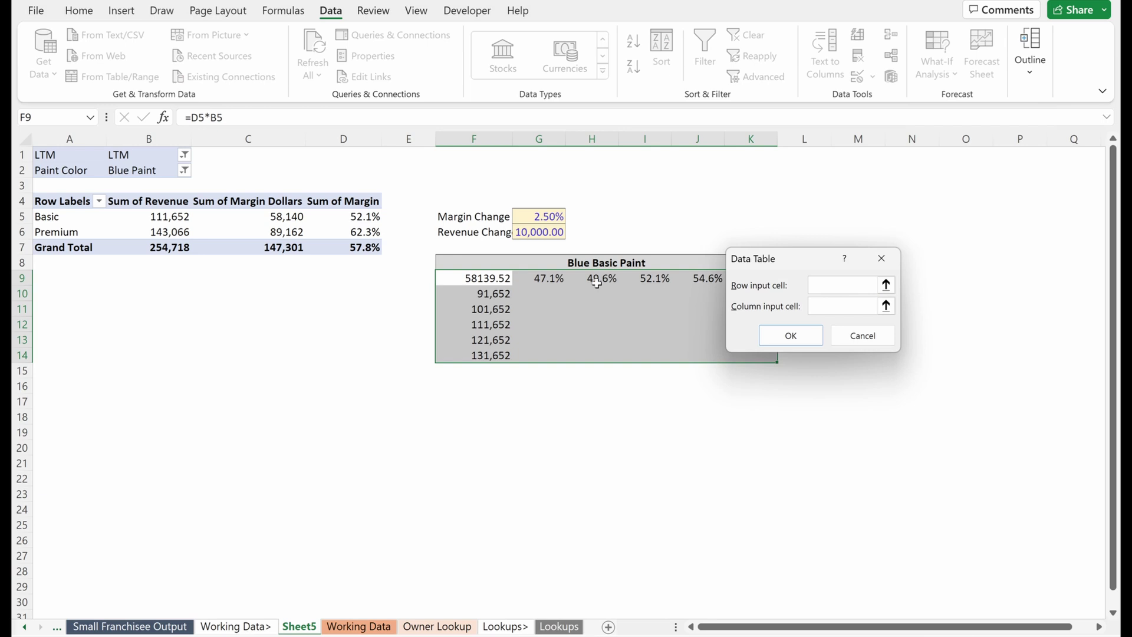
{"action": "left_click", "coordinate": [357, 217]}
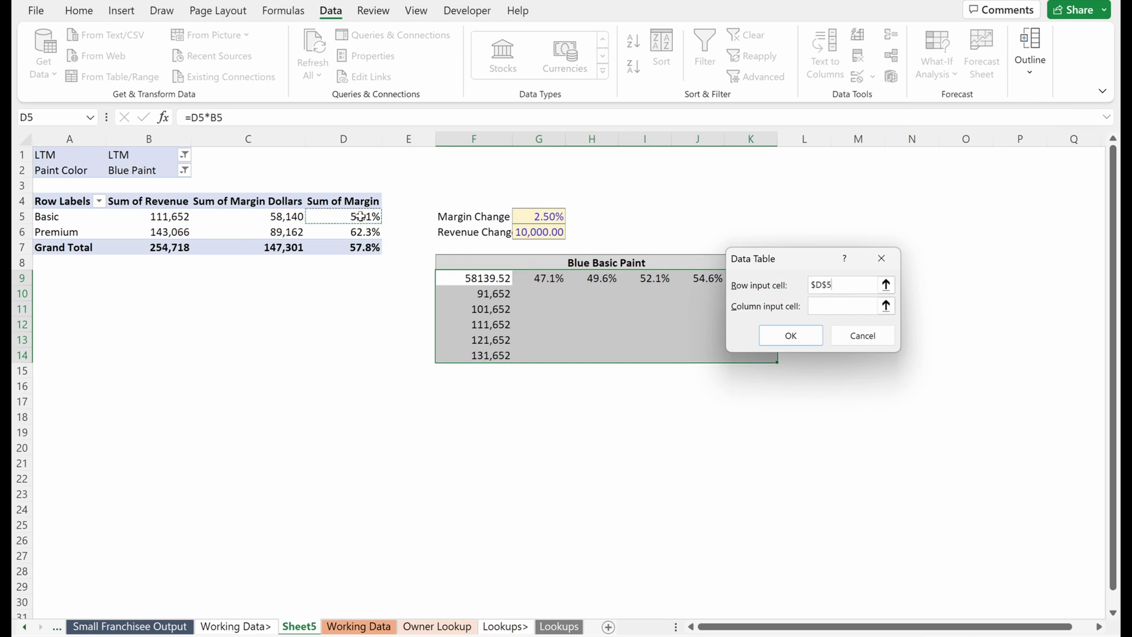
{"action": "left_click", "coordinate": [852, 302]}
{"action": "left_click", "coordinate": [162, 216]}
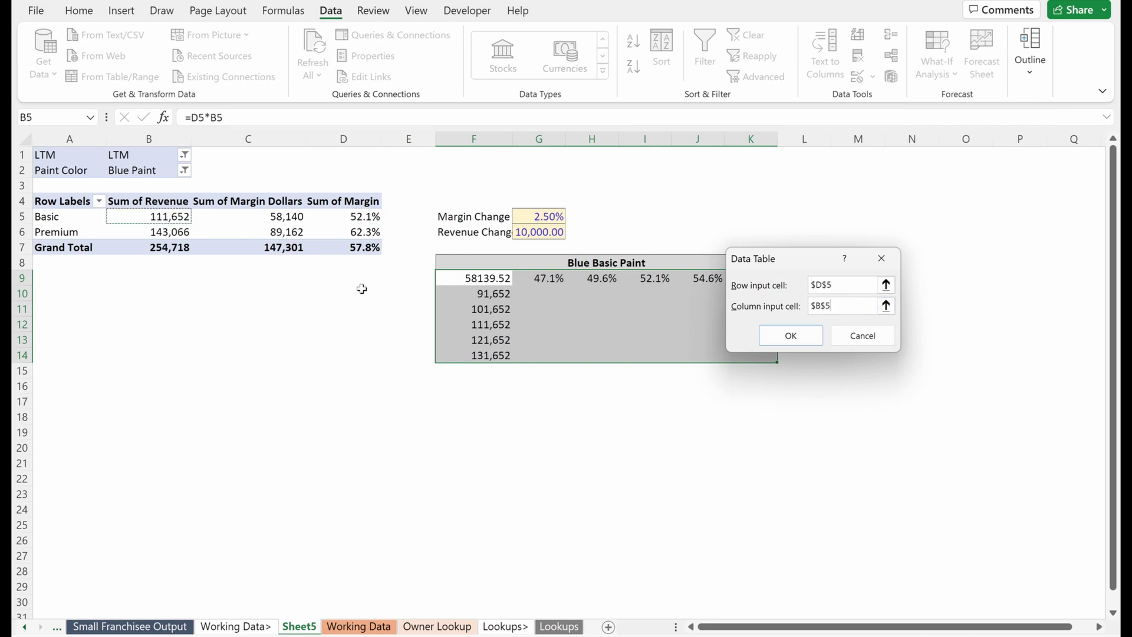
{"action": "left_click", "coordinate": [796, 337]}
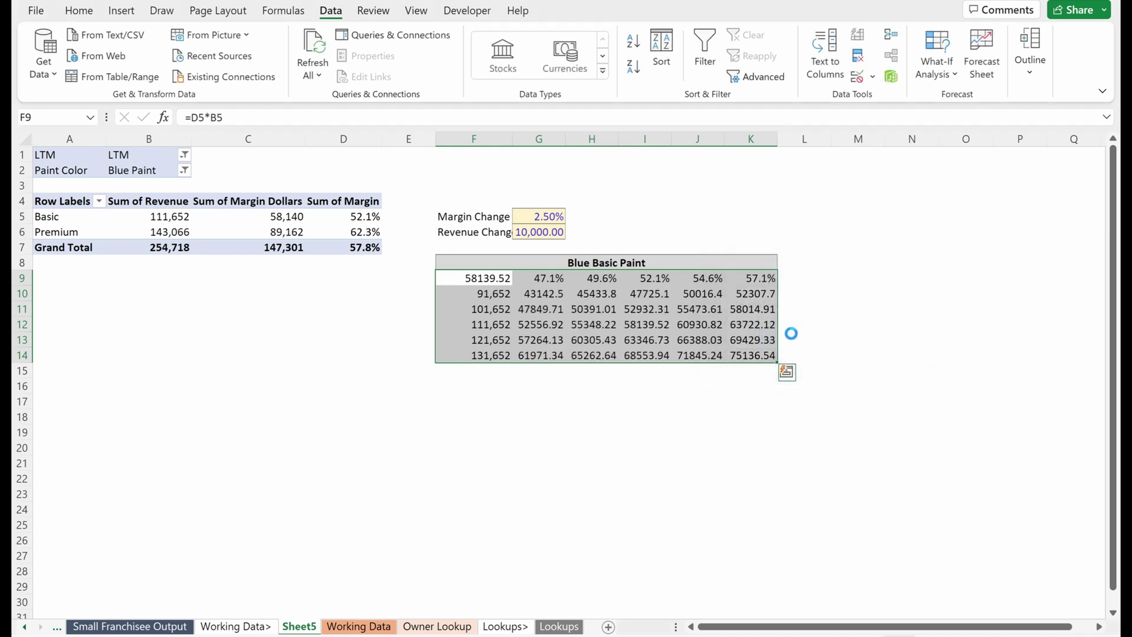
{"action": "left_click", "coordinate": [647, 320]}
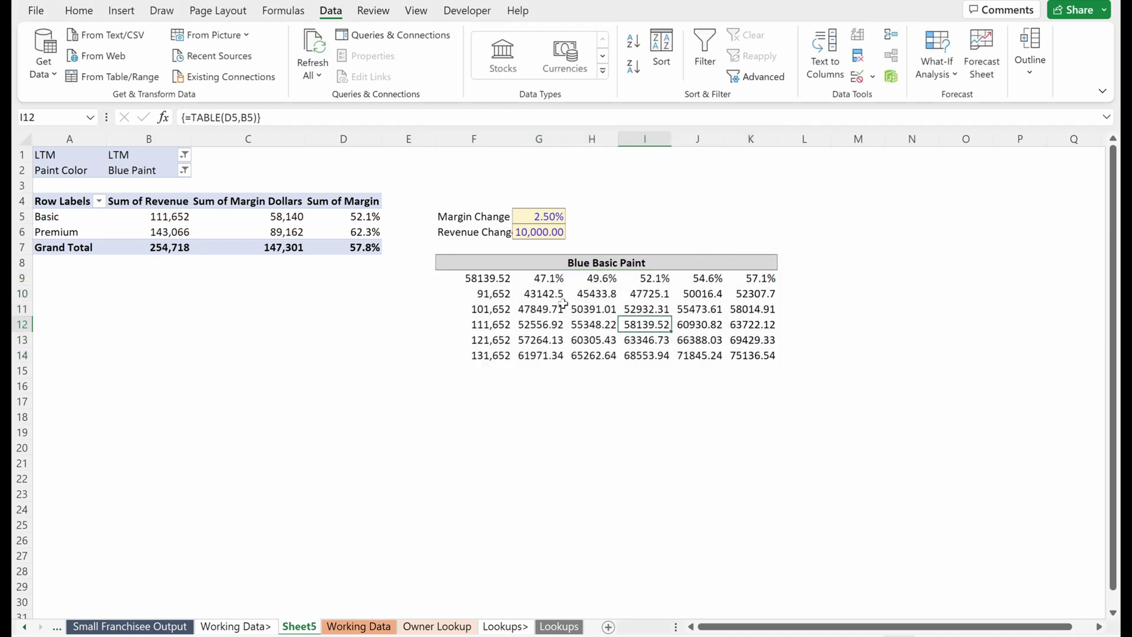
{"action": "left_click_drag", "start_coordinate": [540, 294], "coordinate": [747, 353]}
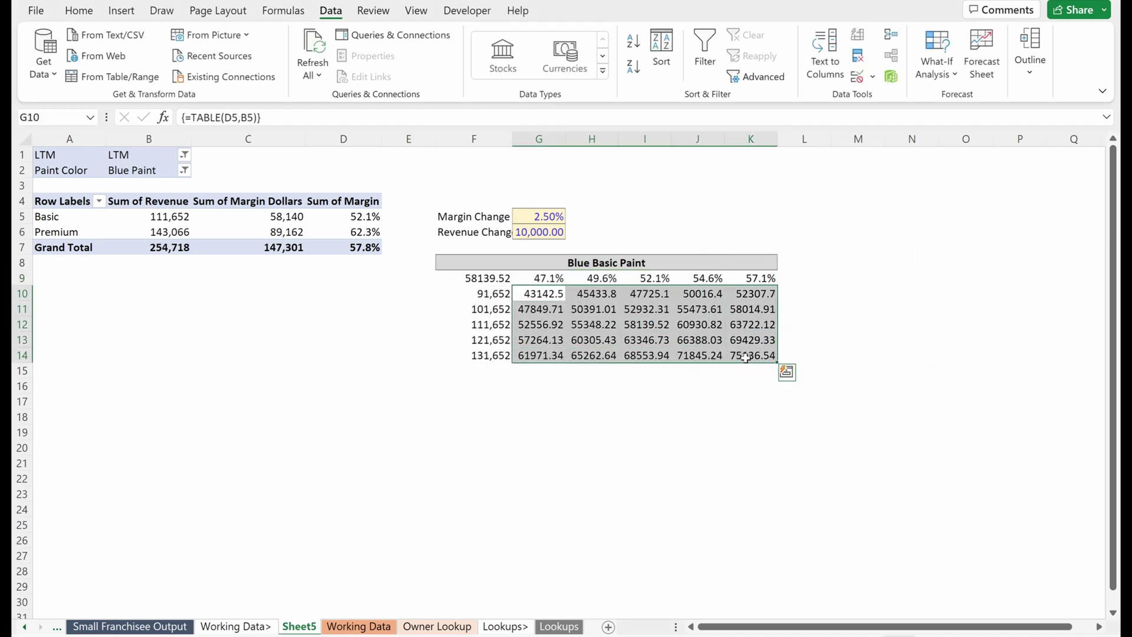
Format the data table results with thousands separators and check the baseline against the pivot.
{"action": "key", "text": "ctrl+shift+1"}
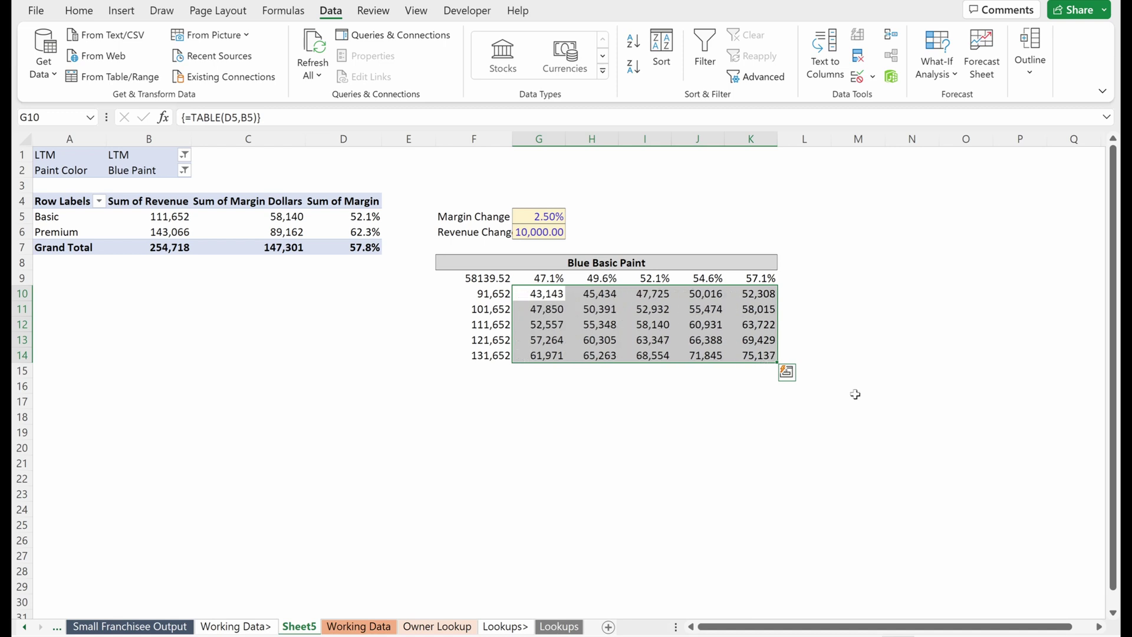
{"action": "left_click", "coordinate": [643, 325]}
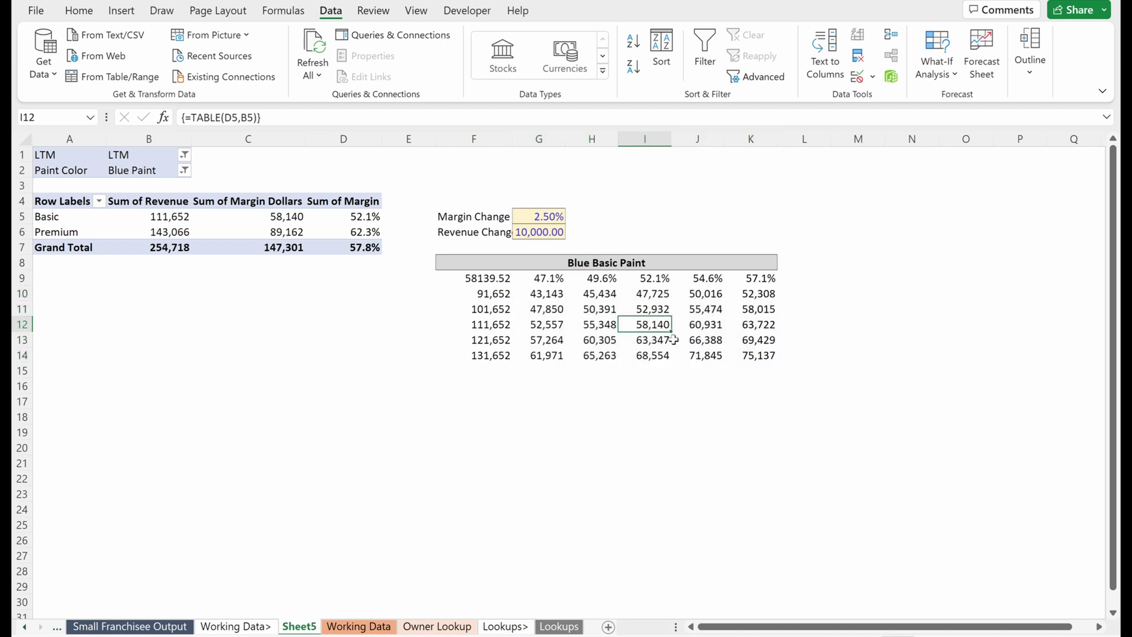
{"action": "key", "text": "ctrl+space"}
{"action": "left_click", "coordinate": [640, 327]}
{"action": "key", "text": "shift+space"}
{"action": "left_click", "coordinate": [645, 329]}
{"action": "left_click", "coordinate": [273, 213]}
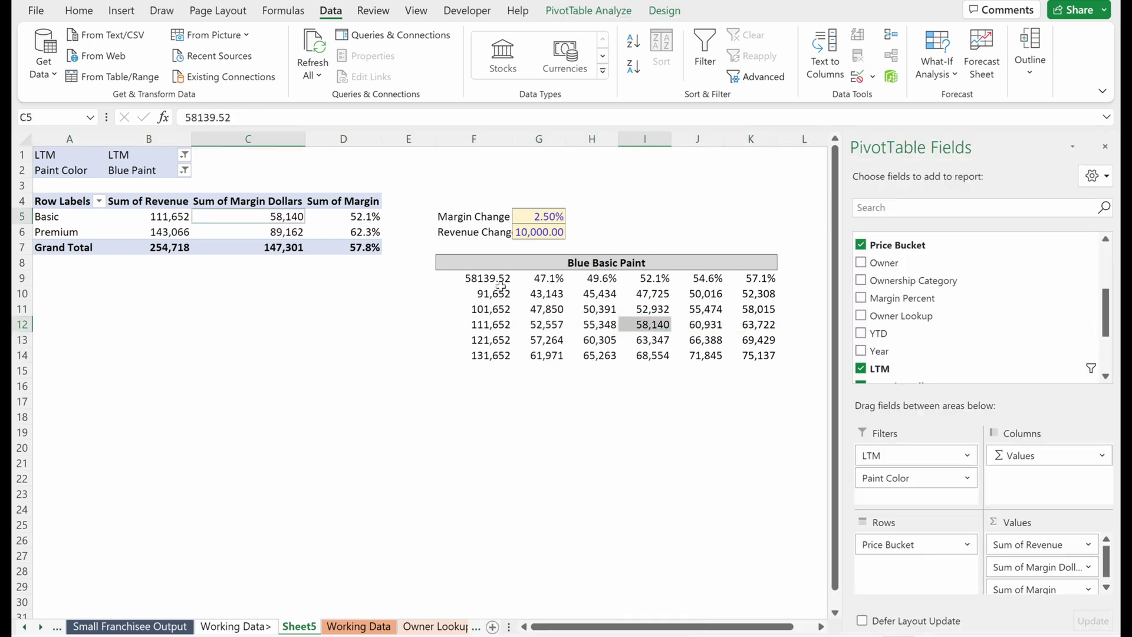
{"action": "left_click", "coordinate": [685, 325]}
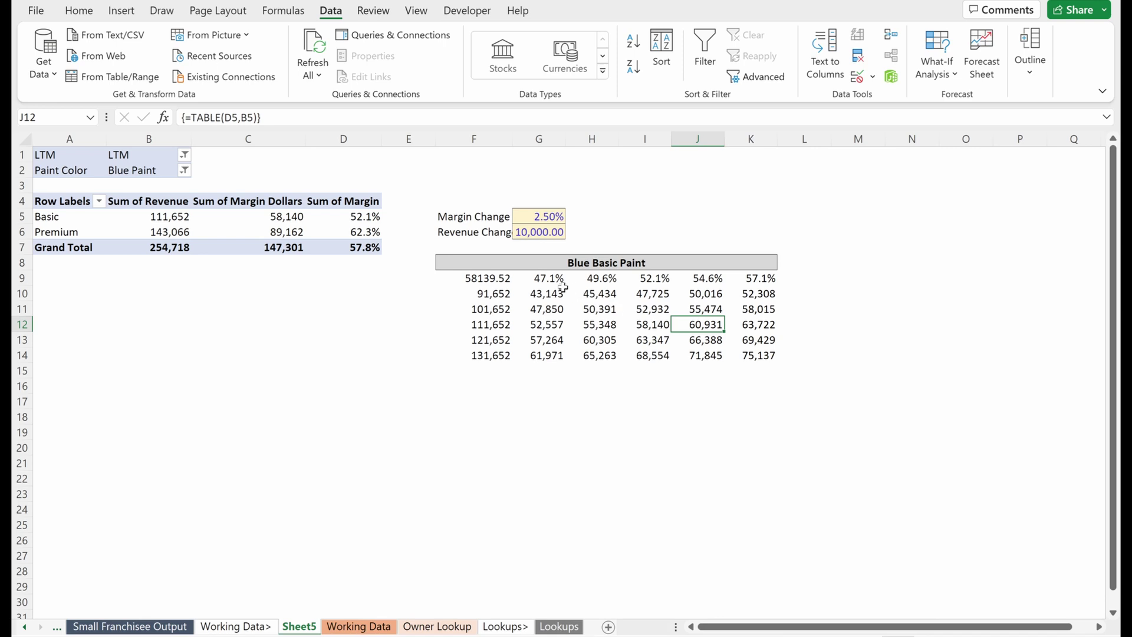
Make the margin percentage headers and revenue step values bold and italic.
{"action": "left_click_drag", "start_coordinate": [546, 287], "coordinate": [763, 344]}
{"action": "key", "text": "Up"}
{"action": "key", "text": "shift+Right"}
{"action": "key", "text": "shift+Right"}
{"action": "key", "text": "shift+Right"}
{"action": "key", "text": "shift+Right"}
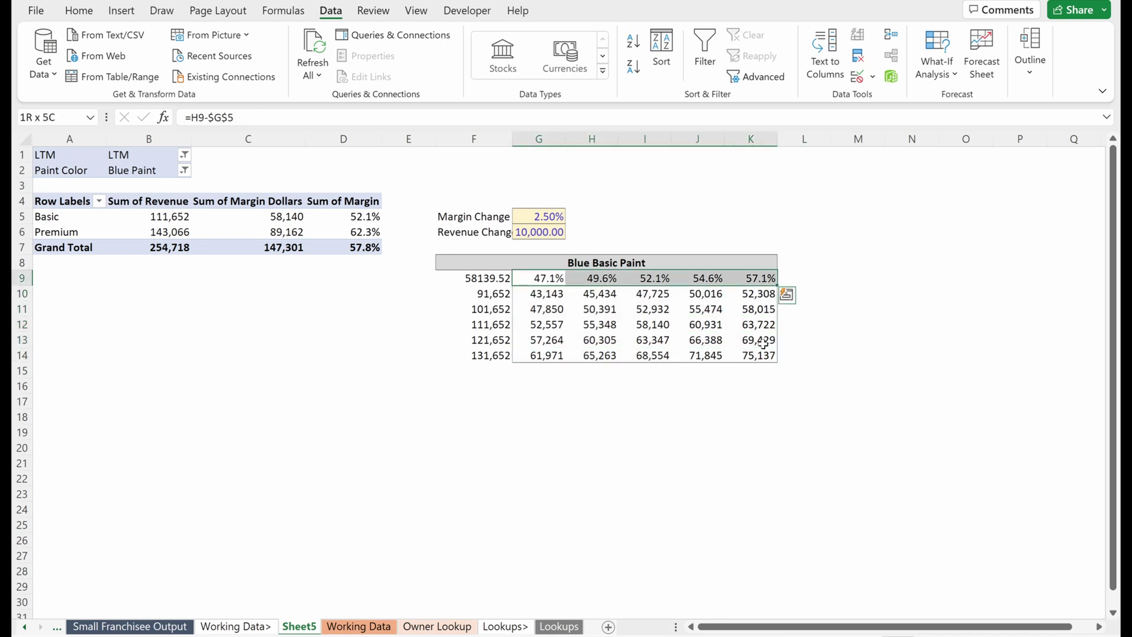
{"action": "key", "text": "ctrl+b"}
{"action": "key", "text": "ctrl+i"}
{"action": "key", "text": "Down"}
{"action": "key", "text": "Left"}
{"action": "key", "text": "shift+Down"}
{"action": "key", "text": "shift+Down"}
{"action": "key", "text": "shift+Down"}
{"action": "key", "text": "shift+Down"}
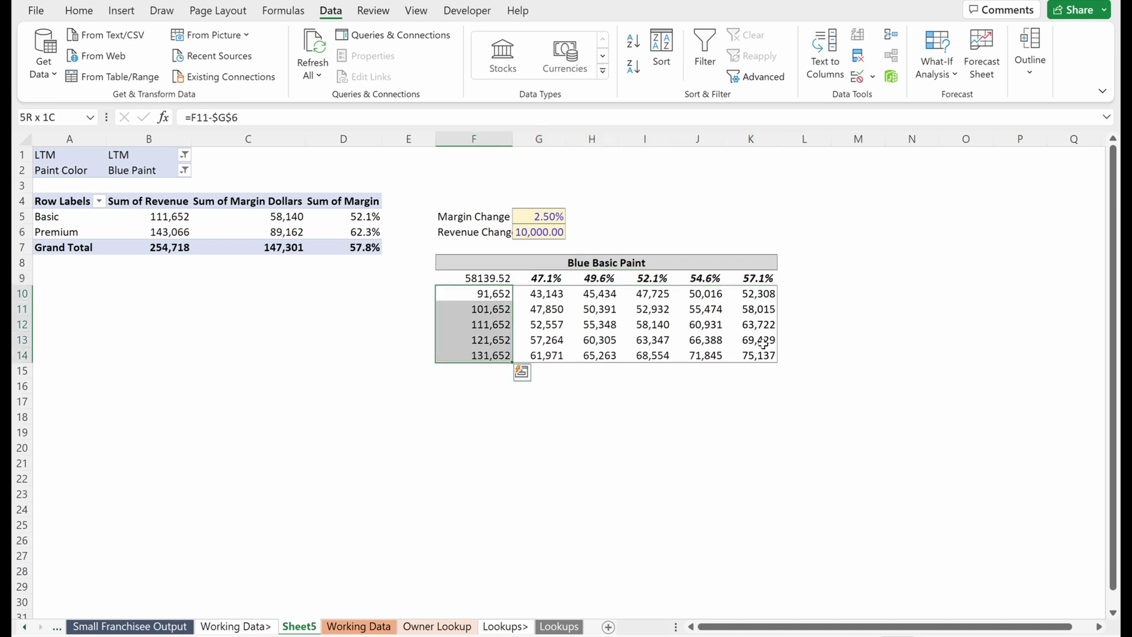
{"action": "key", "text": "ctrl+b"}
{"action": "key", "text": "ctrl+i"}
Fill the baseline result in I12 with a light grey shade.
{"action": "key", "text": "Right"}
{"action": "key", "text": "Down"}
{"action": "key", "text": "Right"}
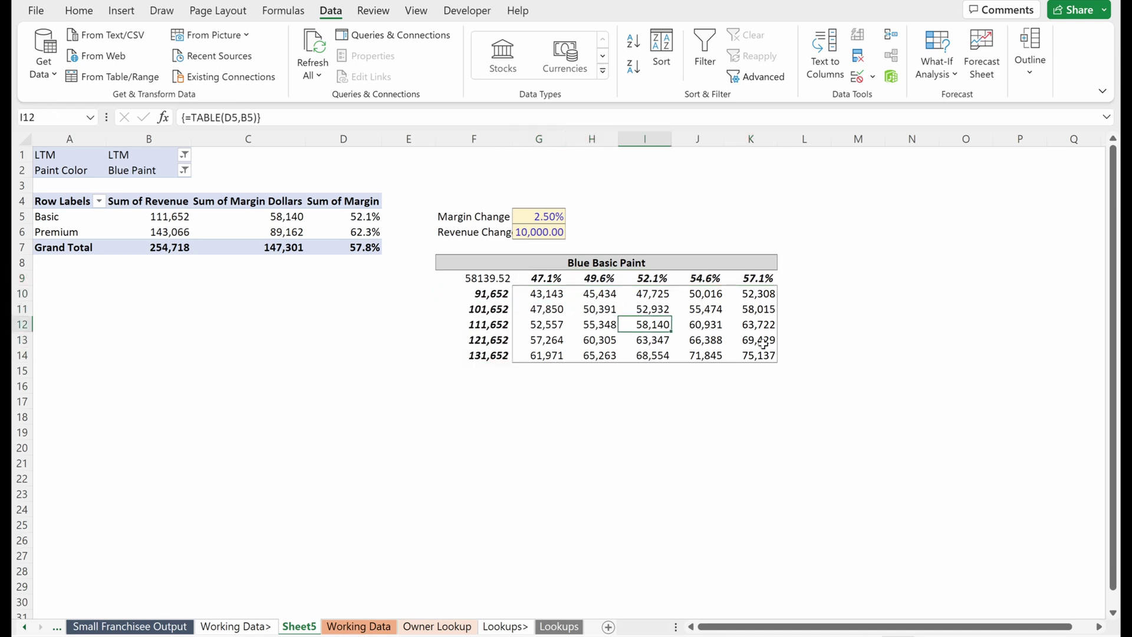
{"action": "key", "text": "shift+Right"}
{"action": "key", "text": "shift+Down"}
{"action": "key", "text": "shift+Right"}
{"action": "key", "text": "shift+Down"}
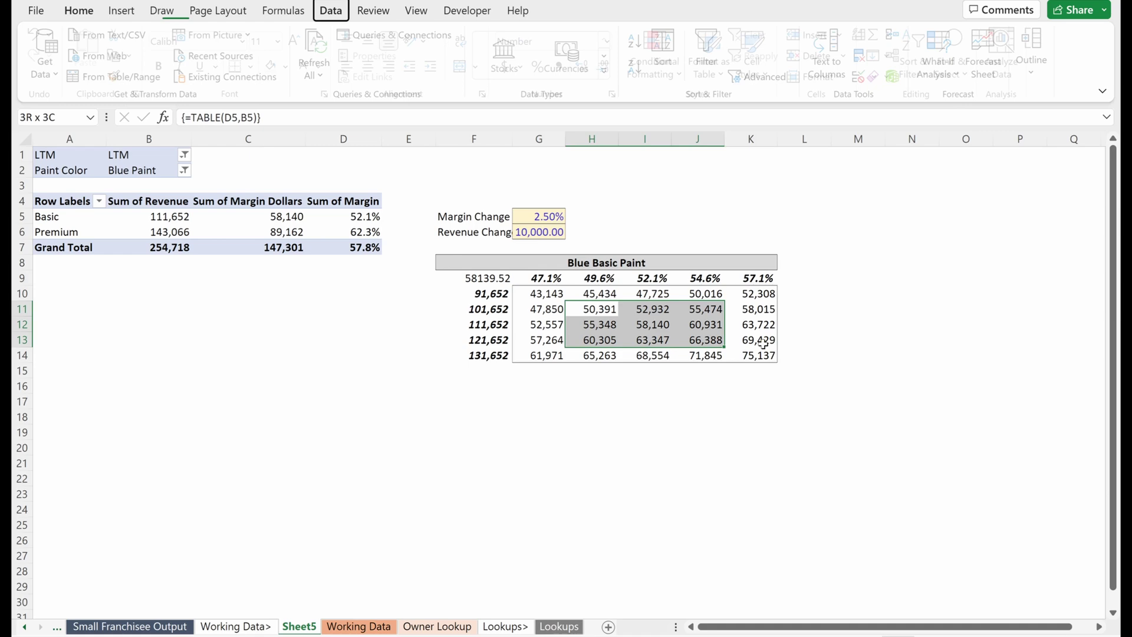
{"action": "key", "text": "h"}
{"action": "key", "text": "Escape"}
{"action": "key", "text": "Down"}
{"action": "key", "text": "Right"}
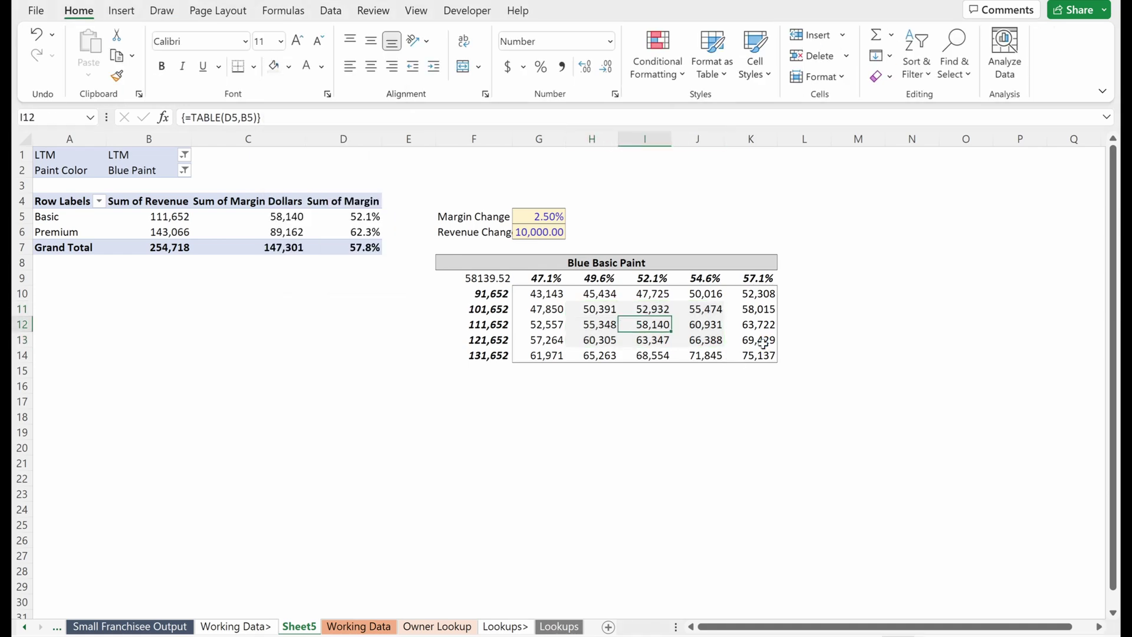
{"action": "key", "text": "alt+h"}
{"action": "key", "text": "h"}
{"action": "key", "text": "Down"}
{"action": "key", "text": "Down"}
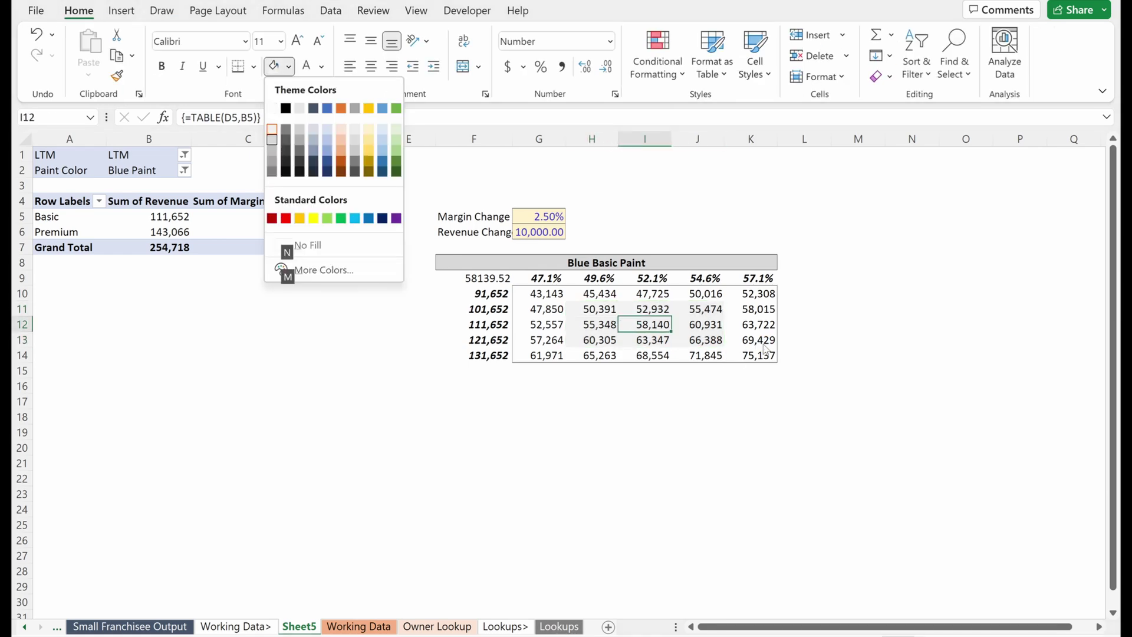
{"action": "key", "text": "Return"}
Put an outline border around the baseline result I12 and check its formula.
{"action": "key", "text": "Up"}
{"action": "key", "text": "Left"}
{"action": "key", "text": "shift+Right"}
{"action": "key", "text": "shift+Down"}
{"action": "key", "text": "shift+Right"}
{"action": "key", "text": "shift+Down"}
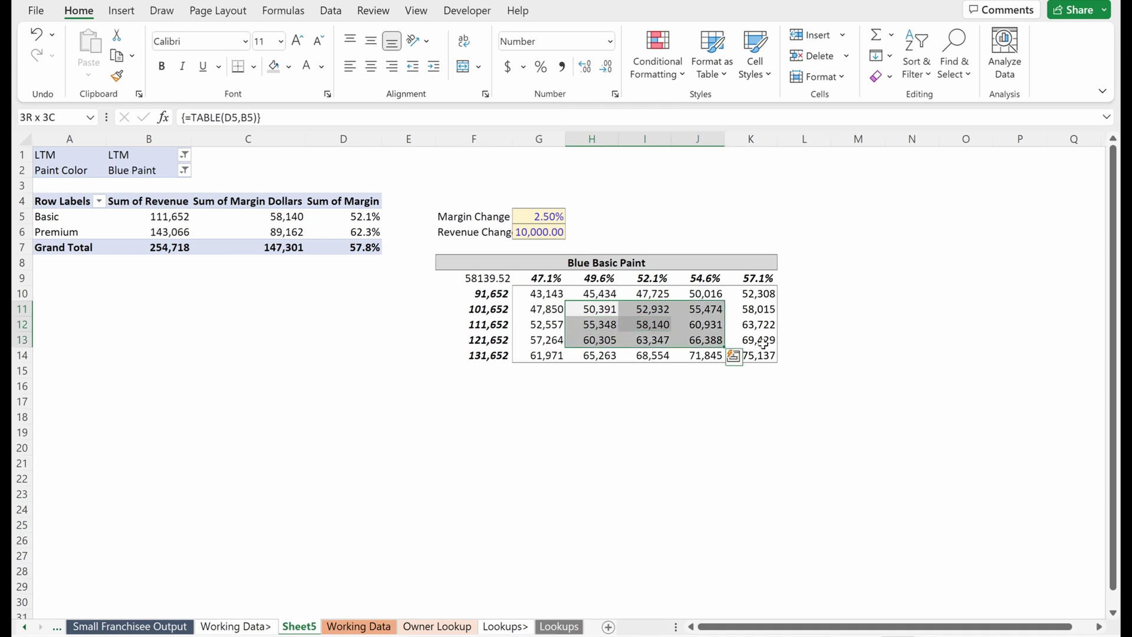
{"action": "key", "text": "Down"}
{"action": "key", "text": "Right"}
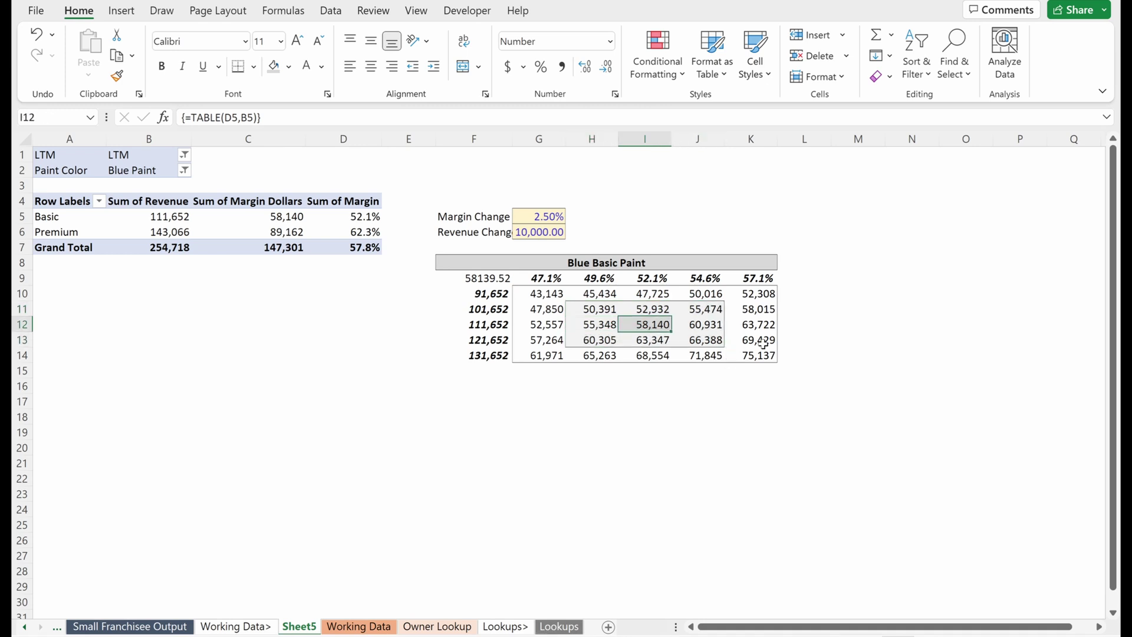
{"action": "key", "text": "ctrl+shift+7"}
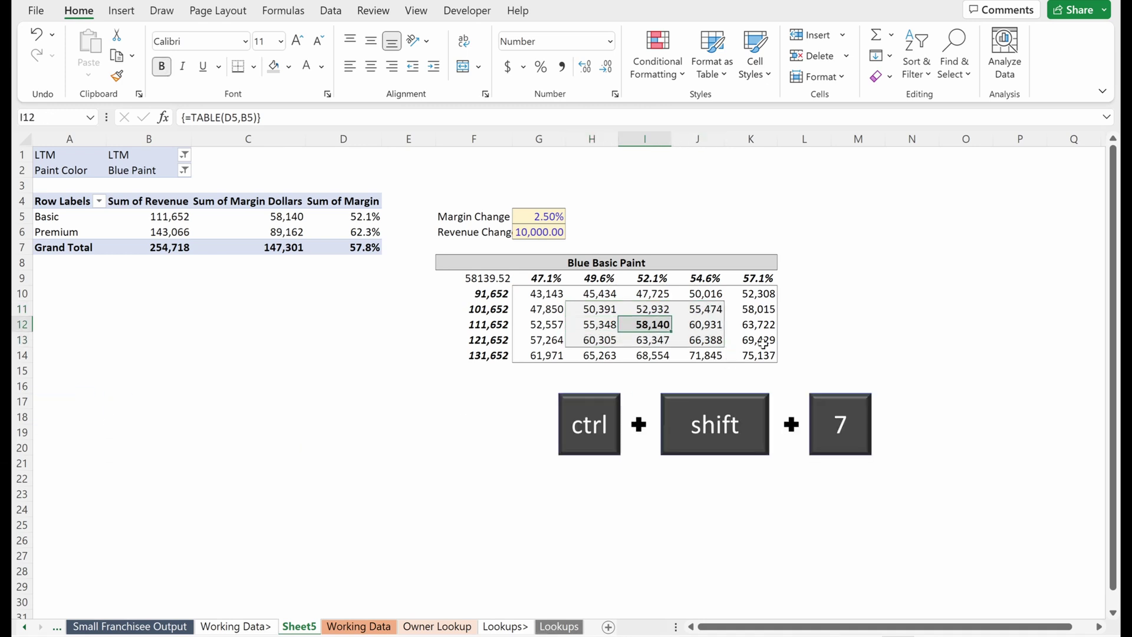
{"action": "key", "text": "Left"}
{"action": "key", "text": "Down"}
{"action": "left_click", "coordinate": [644, 328]}
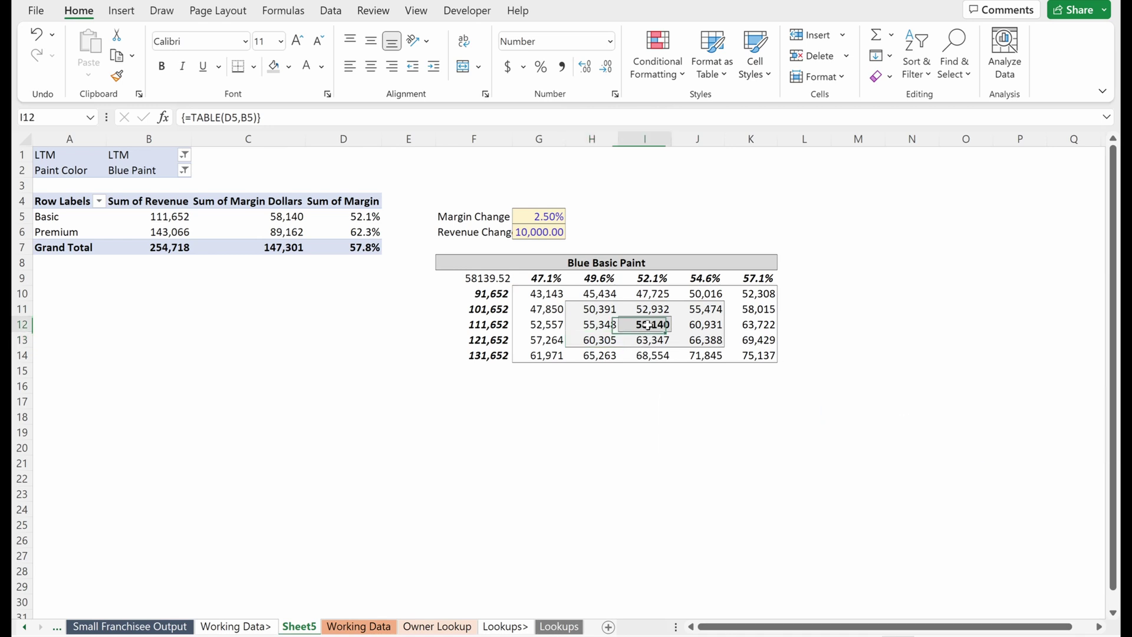
{"action": "key", "text": "F2"}
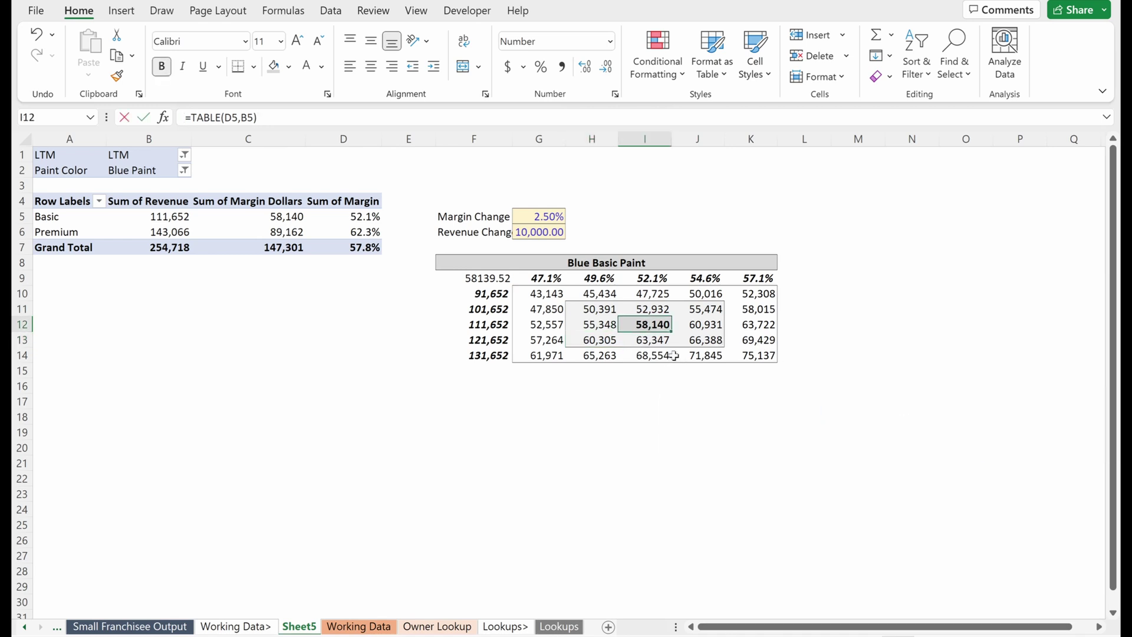
{"action": "key", "text": "Escape"}
Give the F9 corner formula white font, then select the table F8:K14.
{"action": "left_click", "coordinate": [659, 309]}
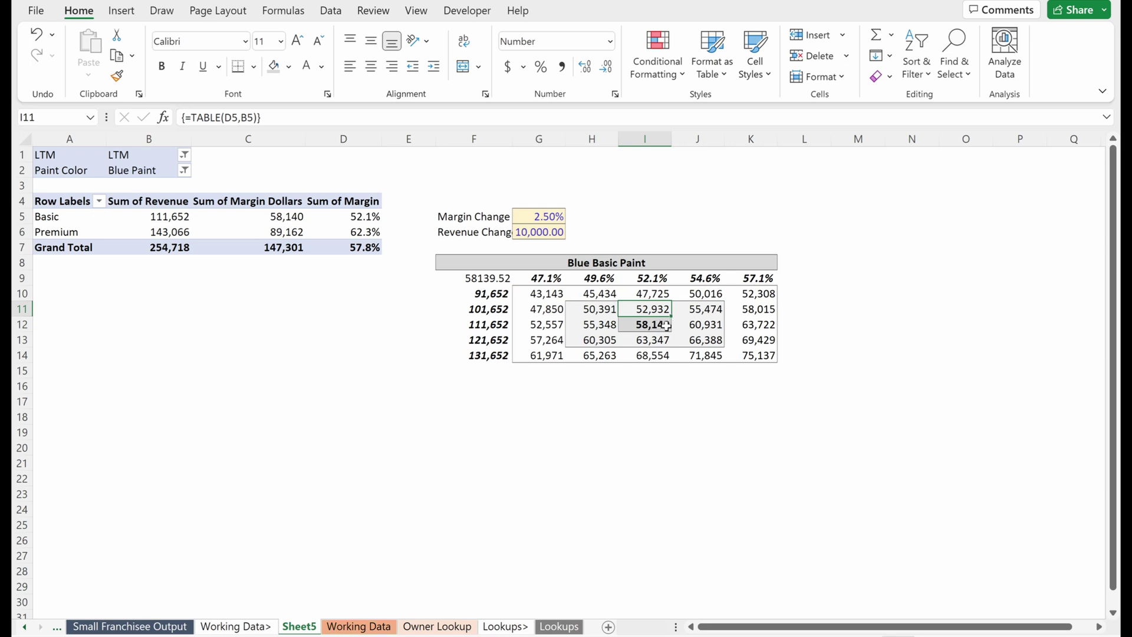
{"action": "left_click", "coordinate": [479, 278]}
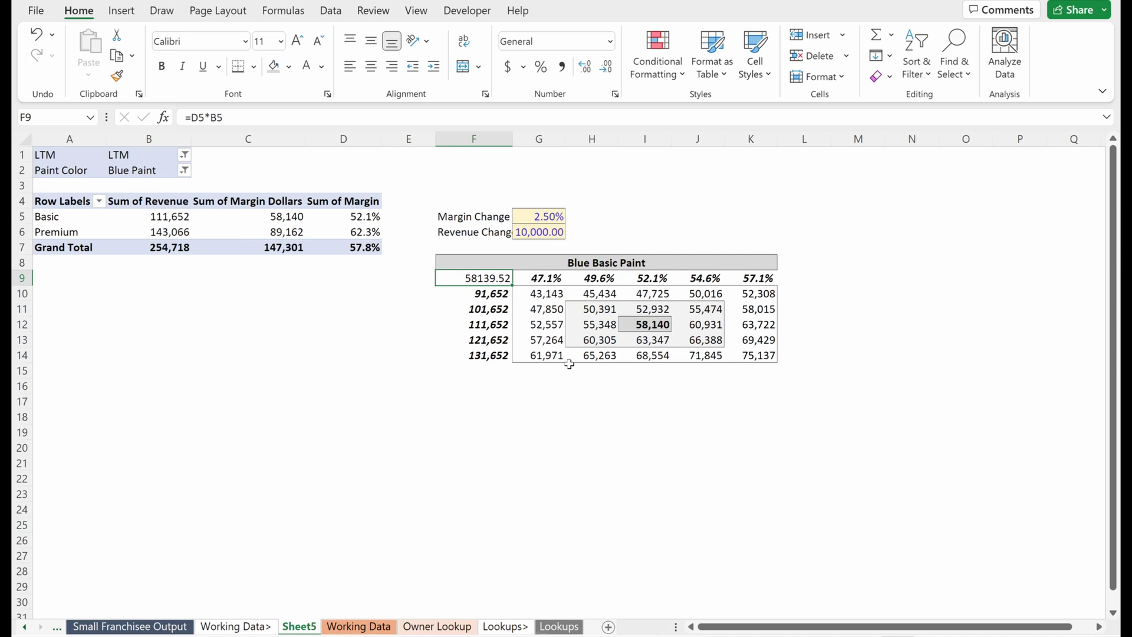
{"action": "key", "text": "alt+h"}
{"action": "key", "text": "f"}
{"action": "key", "text": "c"}
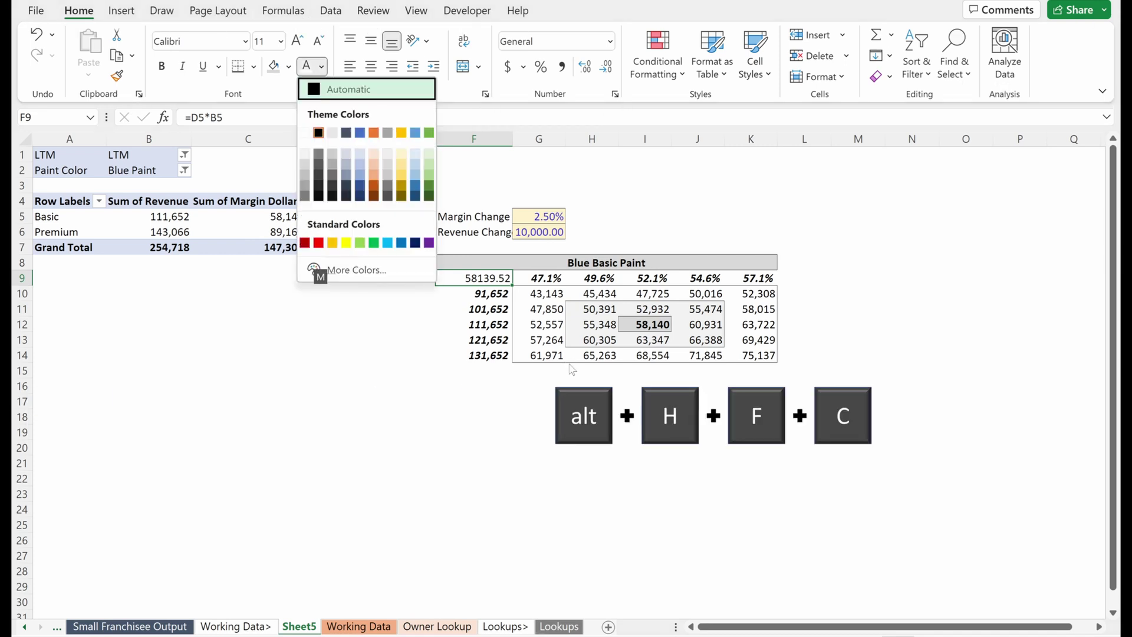
{"action": "key", "text": "Down"}
{"action": "key", "text": "Right"}
{"action": "key", "text": "Return"}
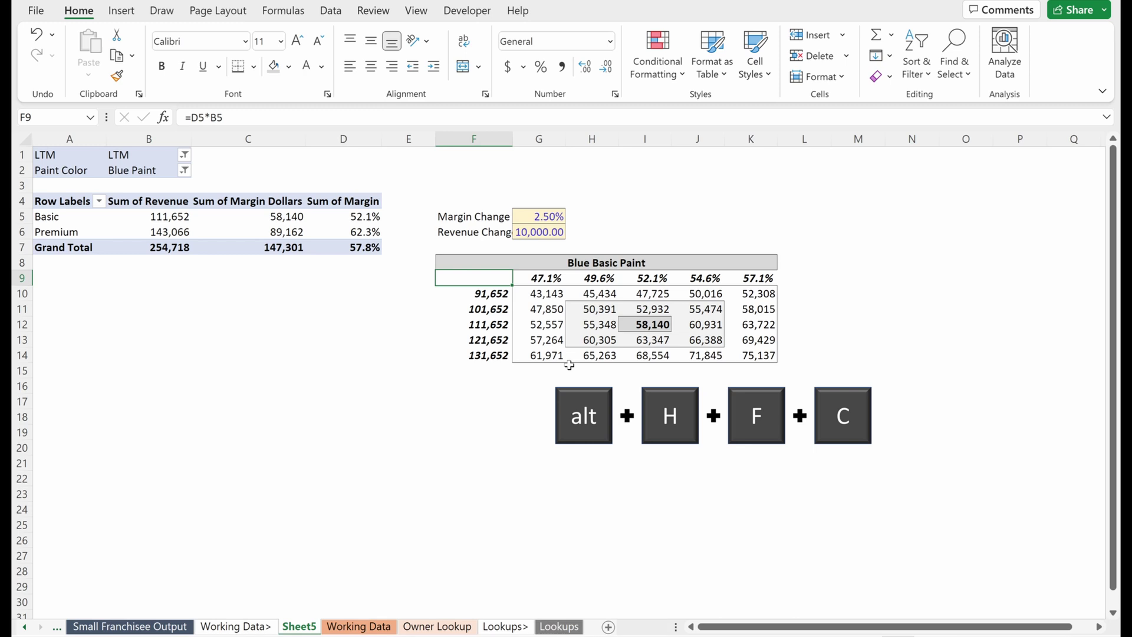
{"action": "left_click", "coordinate": [571, 370]}
{"action": "left_click_drag", "start_coordinate": [467, 262], "coordinate": [758, 361]}
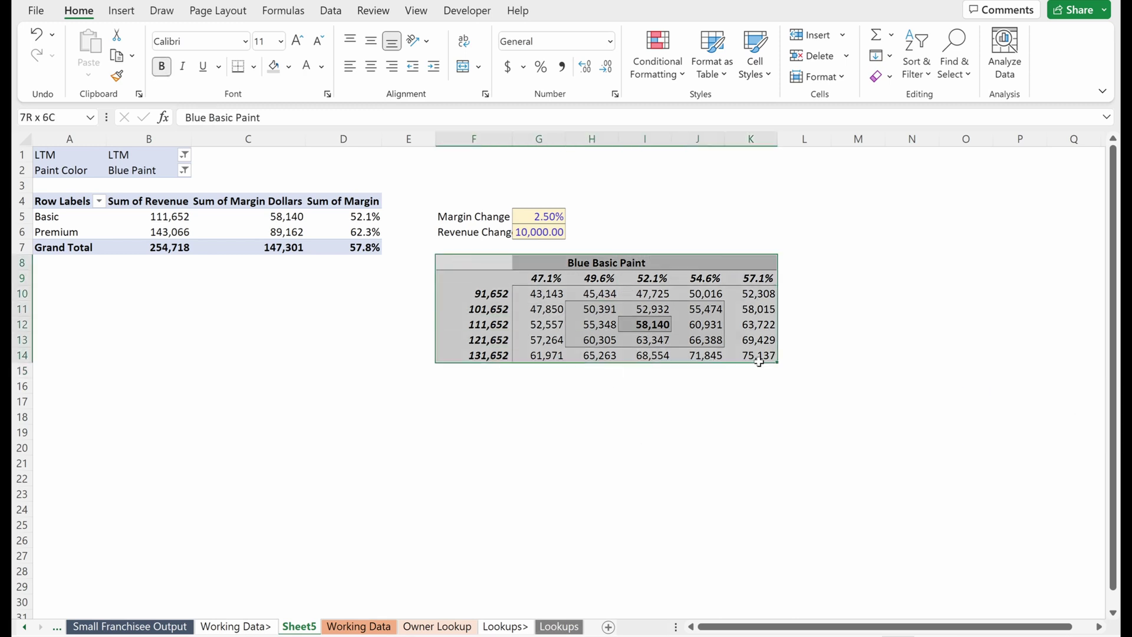
Copy the table to F16 and retitle the copy 'Blue Premium Paint'.
{"action": "key", "text": "ctrl+c"}
{"action": "left_click", "coordinate": [475, 388]}
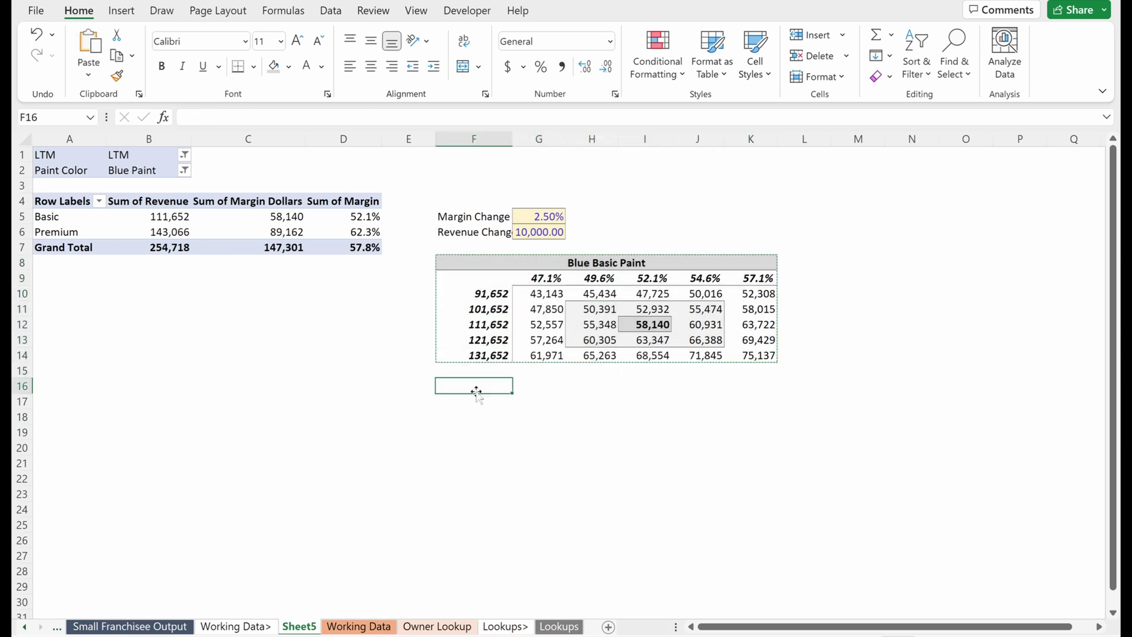
{"action": "key", "text": "ctrl+v"}
{"action": "left_click", "coordinate": [478, 398]}
{"action": "double_click", "coordinate": [480, 389]}
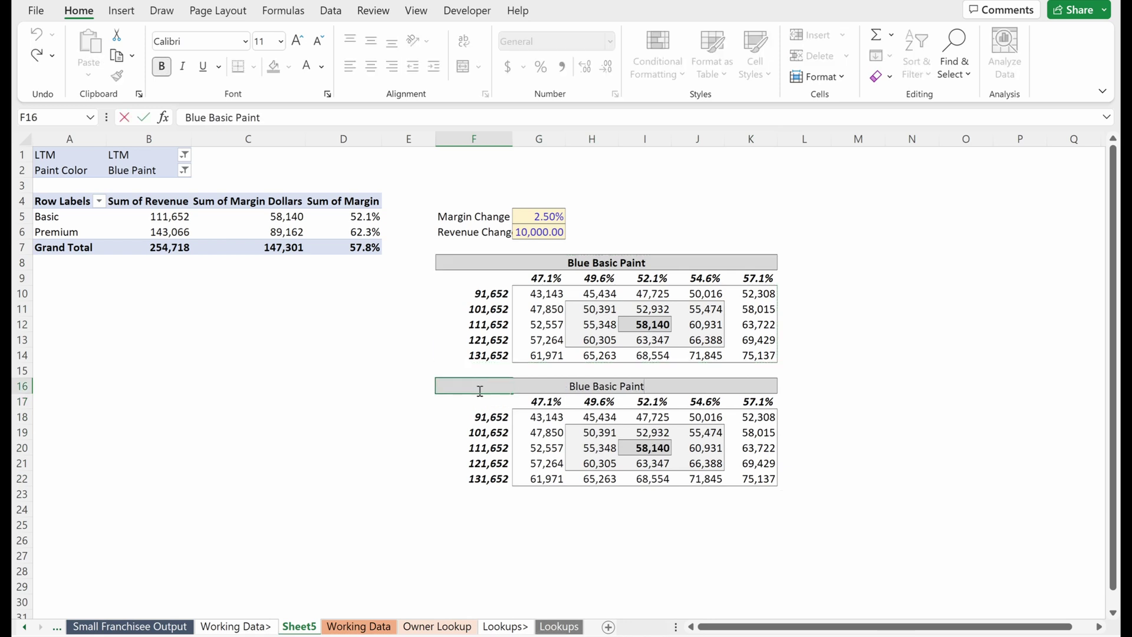
{"action": "key", "text": "ctrl+shift+Left"}
{"action": "type", "text": "Premium"}
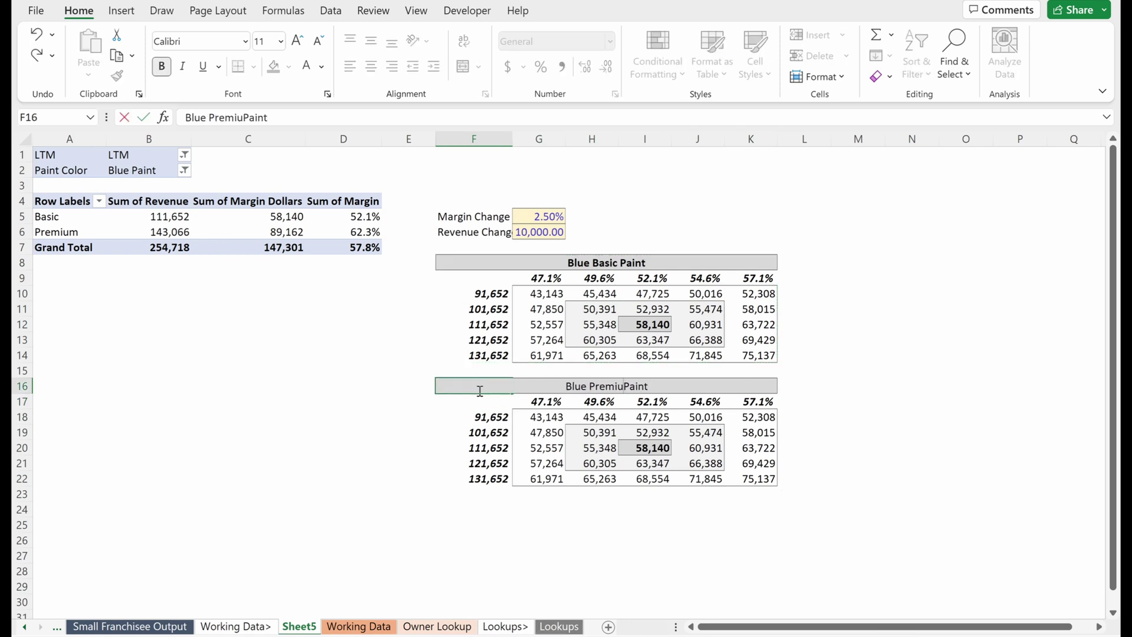
{"action": "key", "text": "Return"}
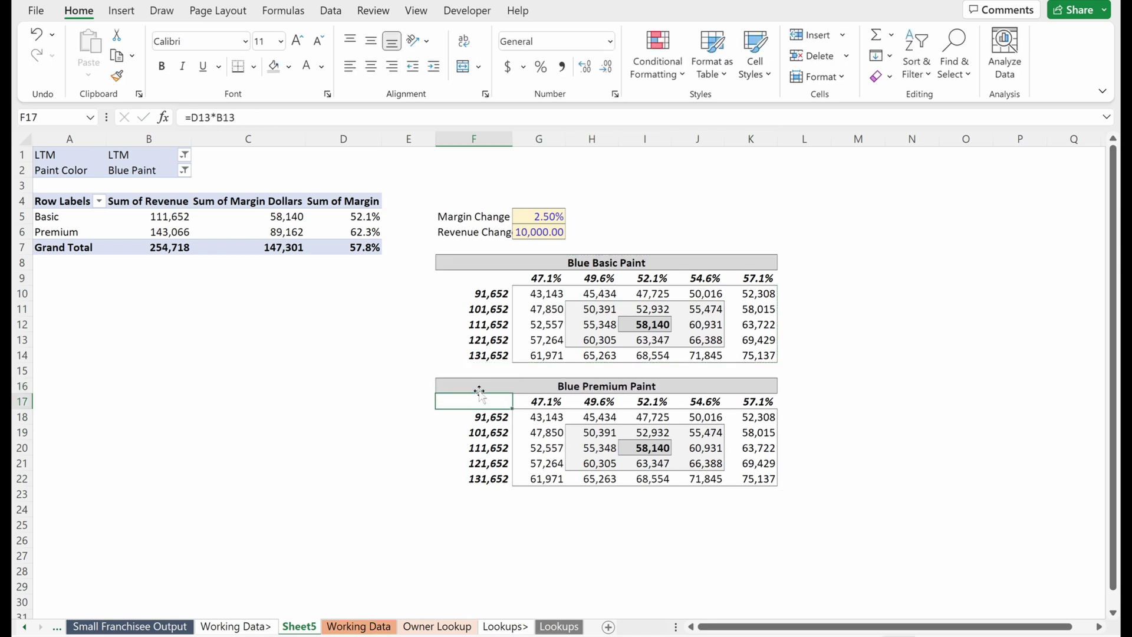
Replace the F17 corner formula with =B6*D6.
{"action": "key", "text": "F2"}
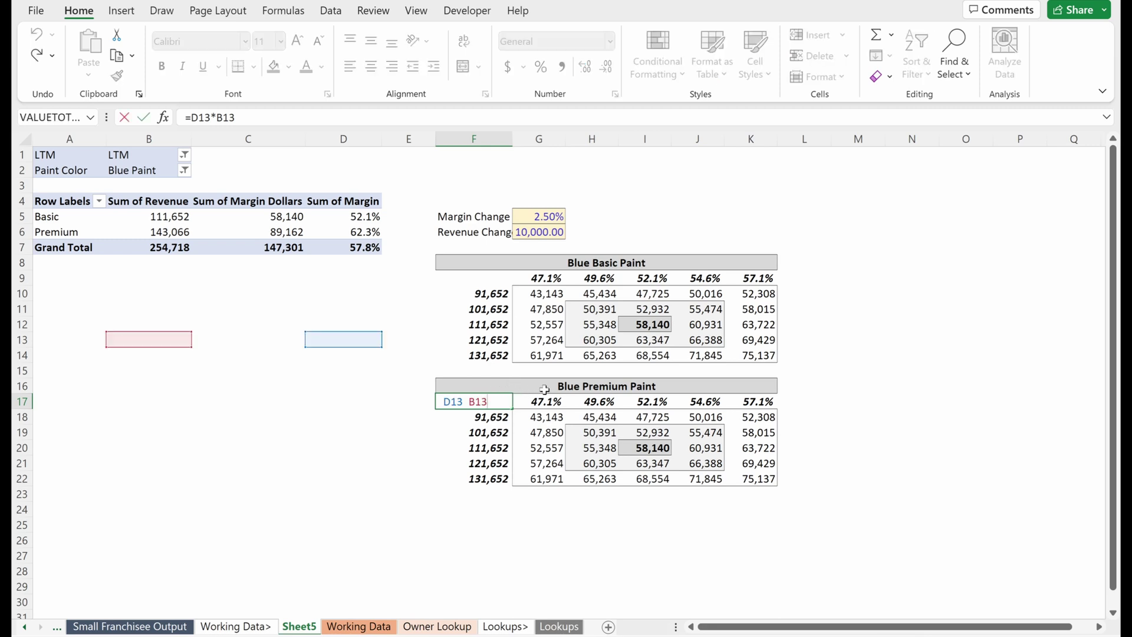
{"action": "key", "text": "Escape"}
{"action": "type", "text": "="}
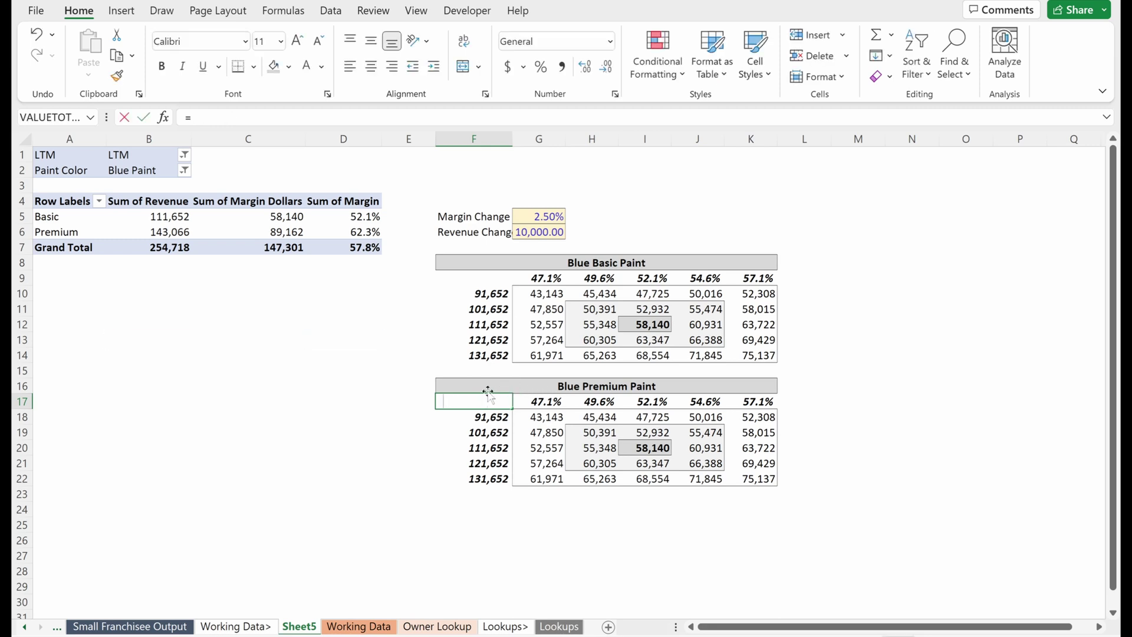
{"action": "left_click", "coordinate": [166, 233]}
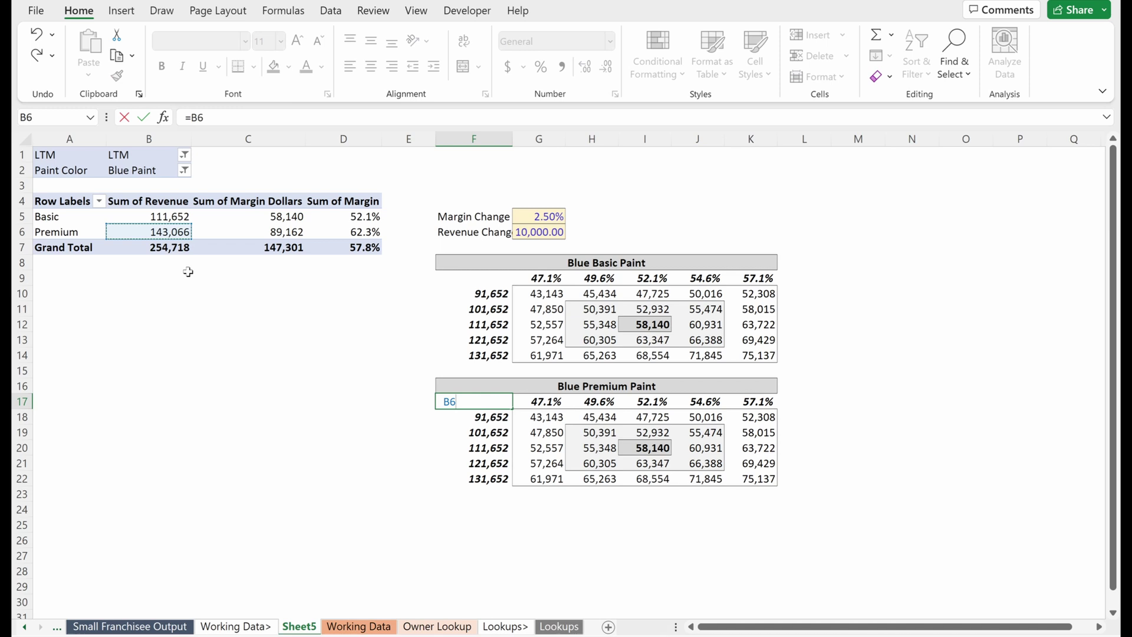
{"action": "type", "text": "*"}
{"action": "left_click", "coordinate": [361, 231]}
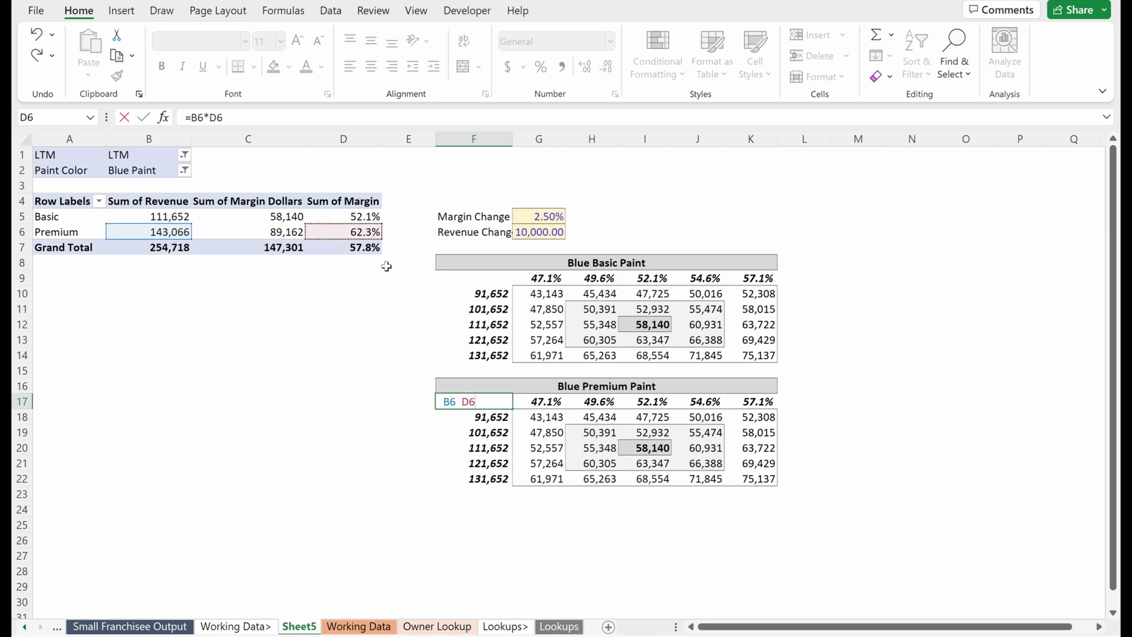
{"action": "key", "text": "Return"}
{"action": "key", "text": "Up"}
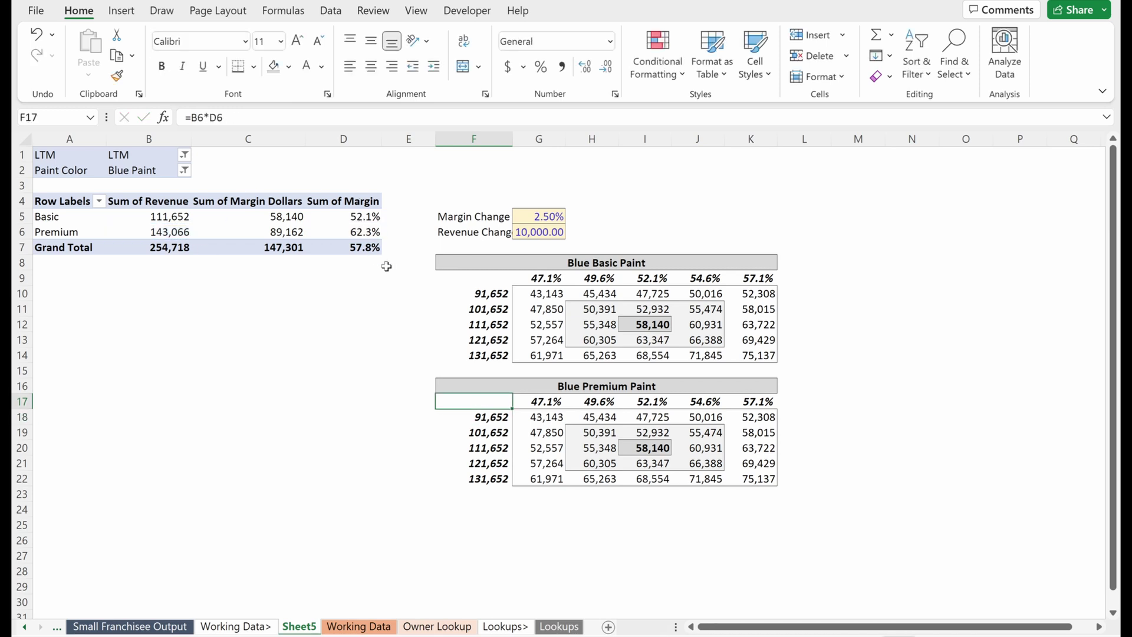
Reset F17's font colour to automatic and apply the thousands-separator number format.
{"action": "key", "text": "alt+h"}
{"action": "key", "text": "f"}
{"action": "key", "text": "c"}
{"action": "key", "text": "Return"}
{"action": "key", "text": "ctrl+shift+1"}
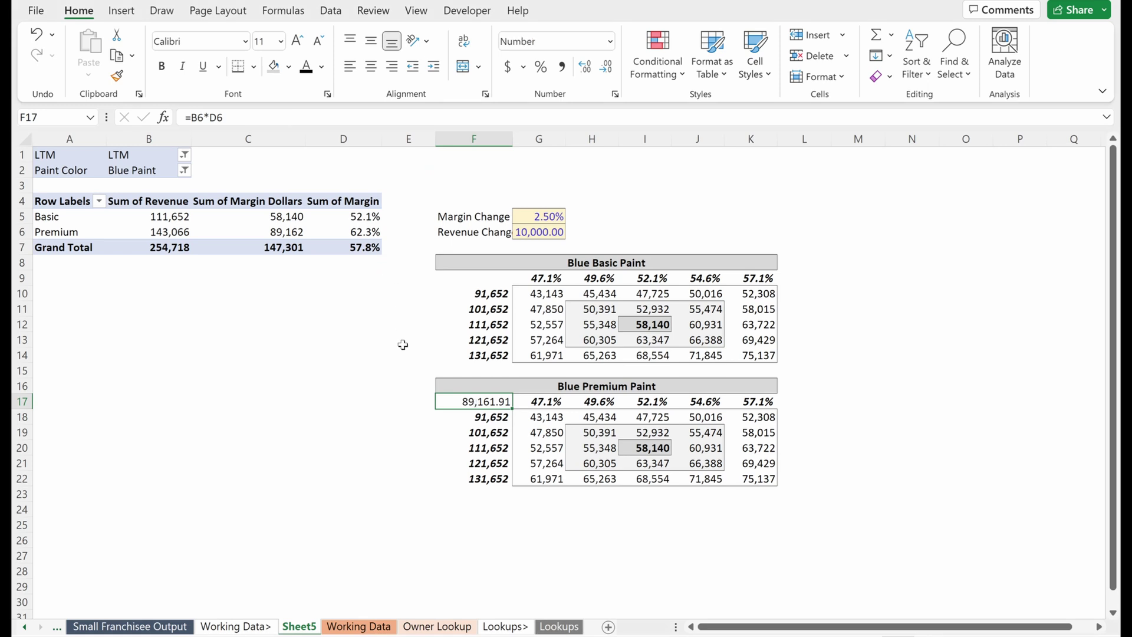
{"action": "left_click", "coordinate": [287, 234]}
{"action": "left_click", "coordinate": [479, 401]}
{"action": "left_click", "coordinate": [643, 404]}
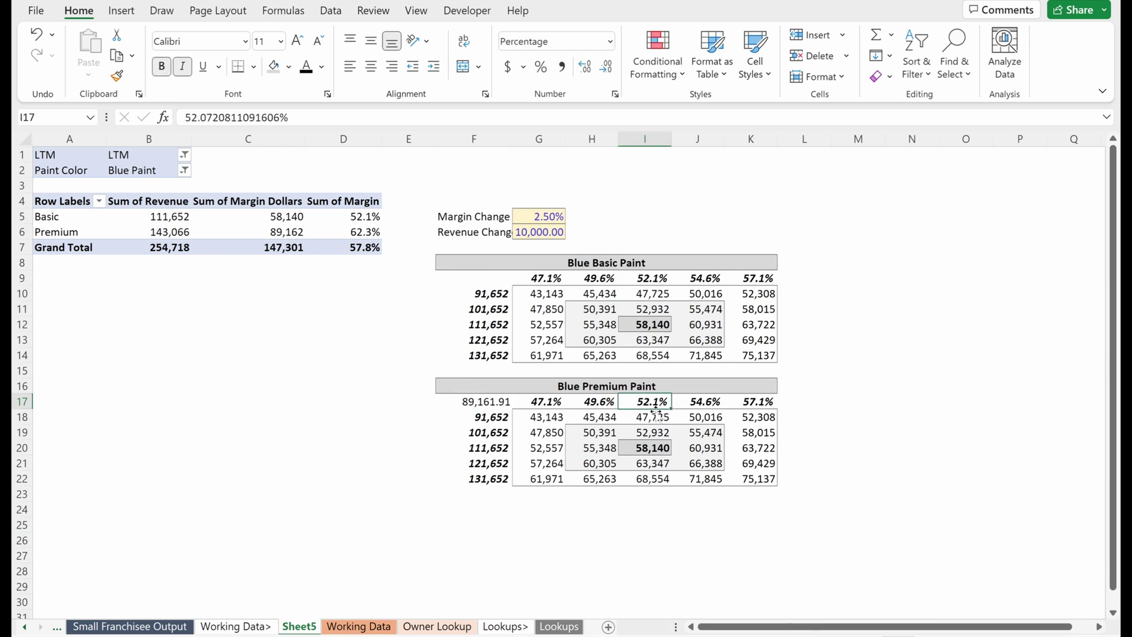
Paste the Premium margin (D6) into I17 and revenue (B6) into F20 as values.
{"action": "left_click", "coordinate": [361, 234]}
{"action": "left_click", "coordinate": [654, 401]}
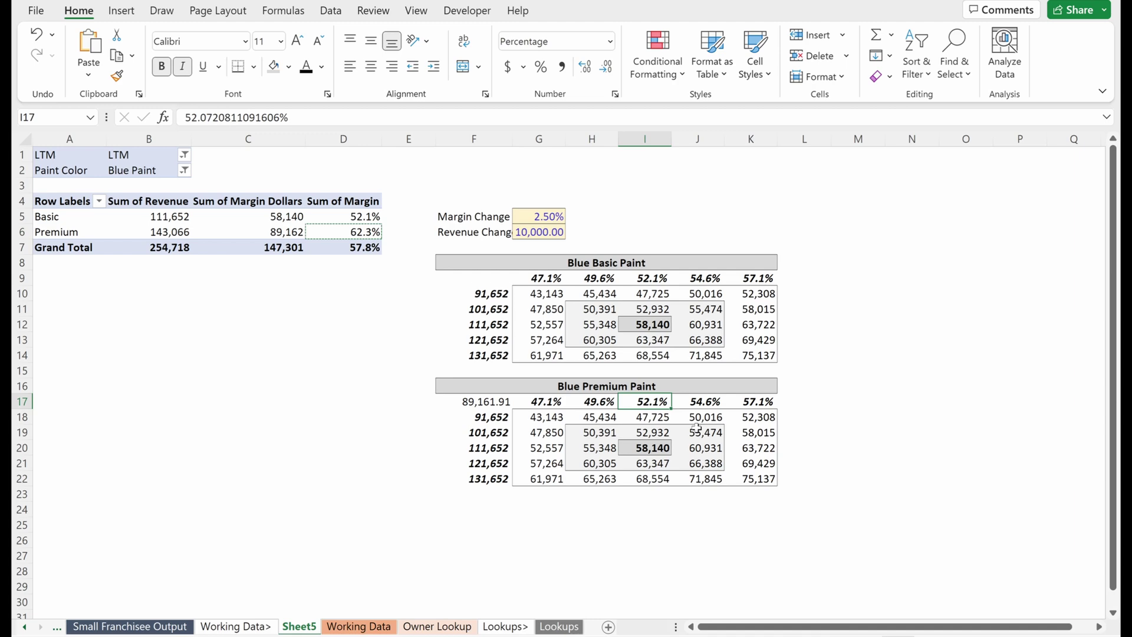
{"action": "key", "text": "ctrl+alt+v"}
{"action": "key", "text": "v"}
{"action": "key", "text": "Return"}
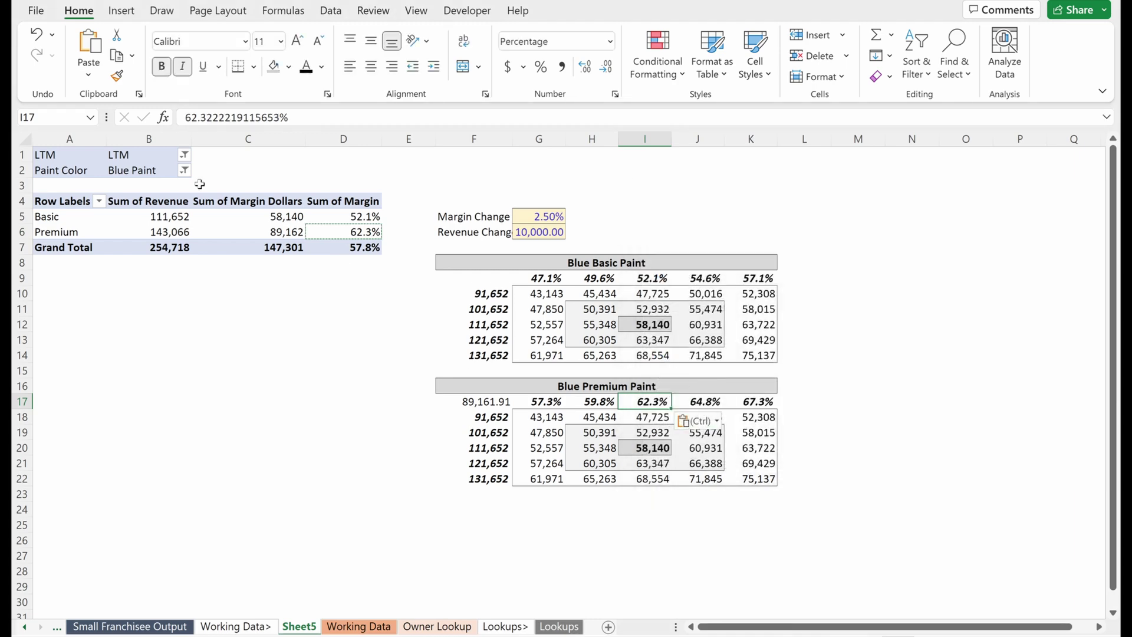
{"action": "left_click", "coordinate": [163, 229]}
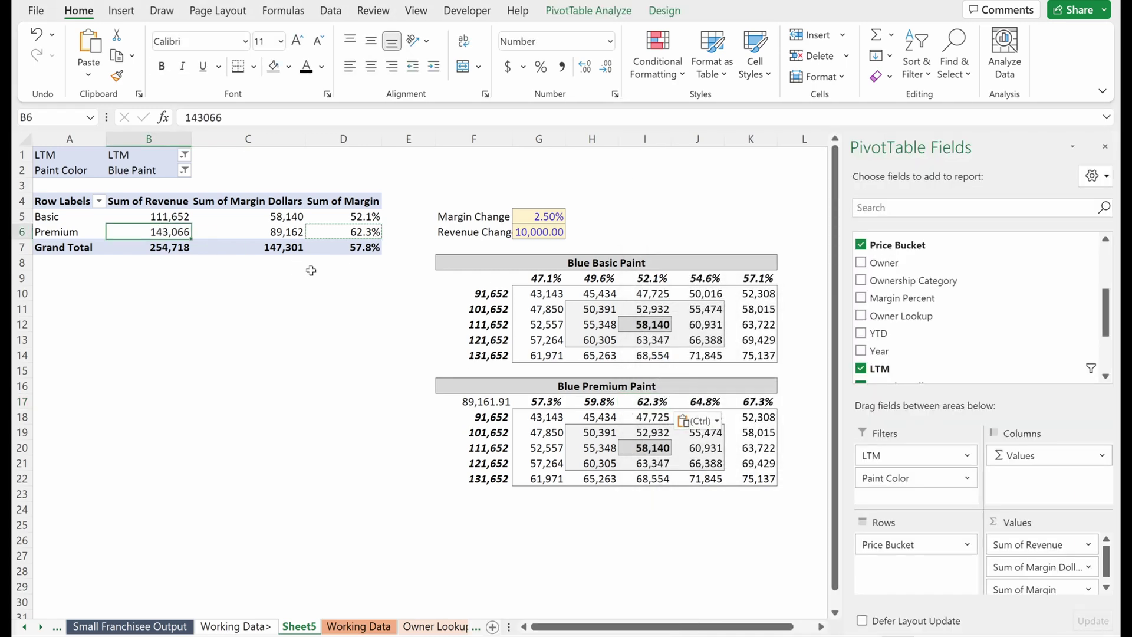
{"action": "key", "text": "ctrl+c"}
{"action": "left_click", "coordinate": [498, 450]}
{"action": "key", "text": "ctrl+alt+v"}
{"action": "key", "text": "v"}
{"action": "key", "text": "Return"}
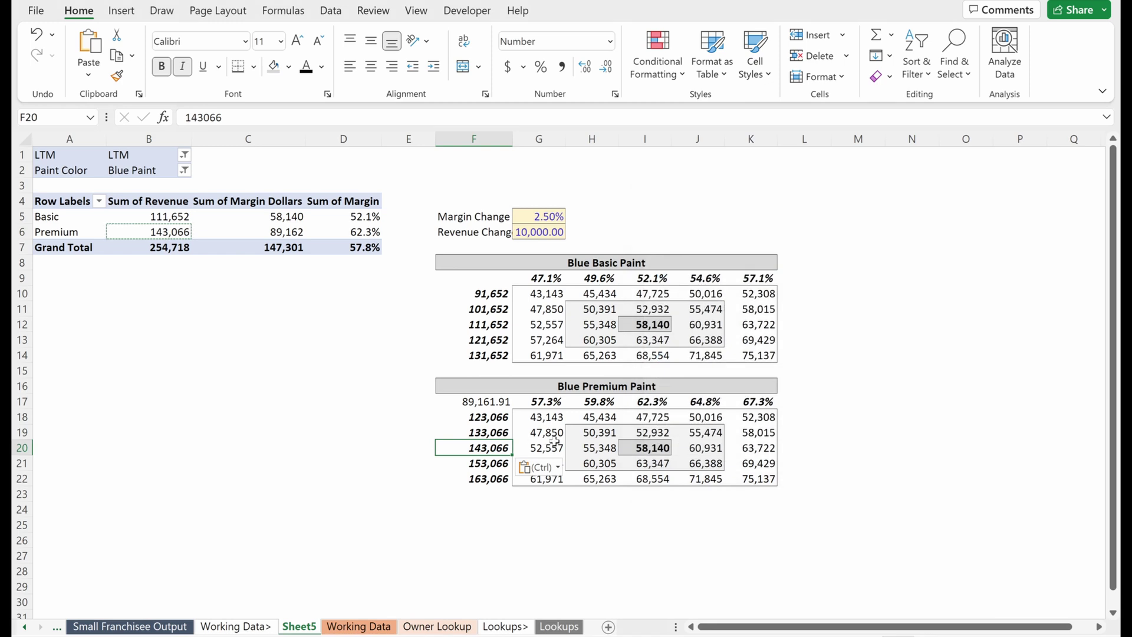
{"action": "left_click", "coordinate": [554, 442]}
{"action": "left_click_drag", "start_coordinate": [491, 401], "coordinate": [761, 476]}
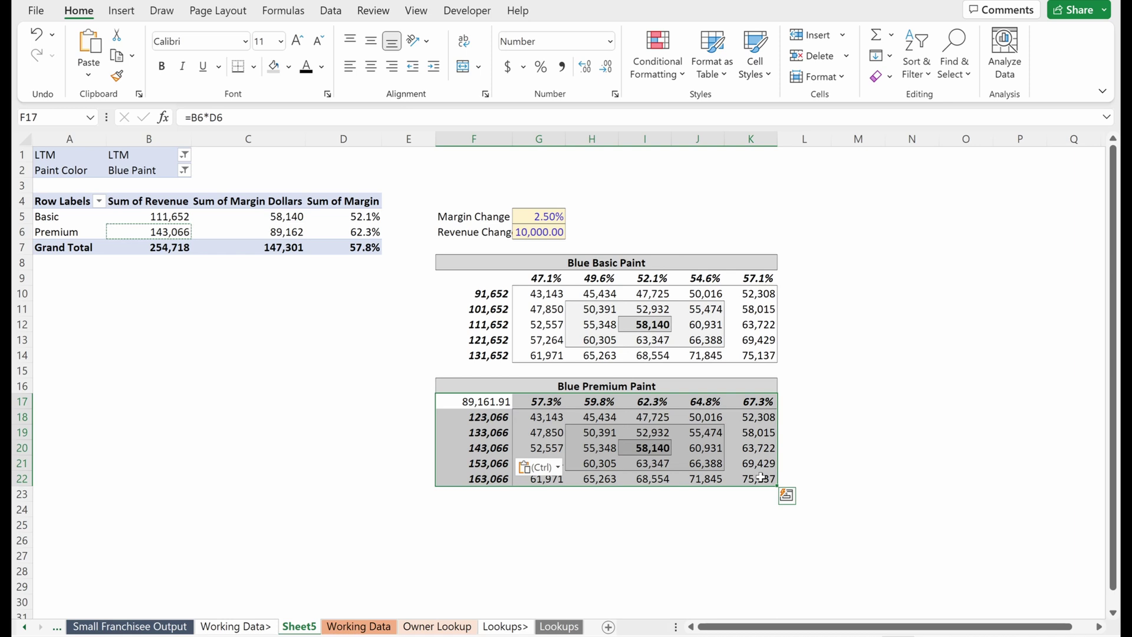
Create a data table on F17:K22 with row input D6 and column input B6.
{"action": "key", "text": "alt"}
{"action": "key", "text": "a"}
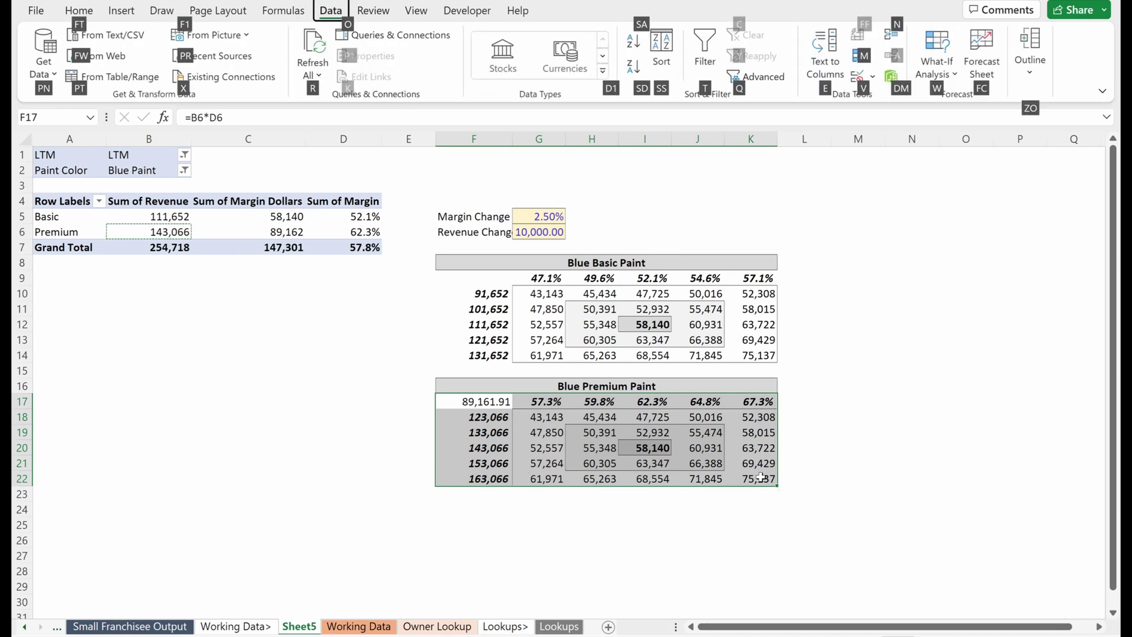
{"action": "key", "text": "w"}
{"action": "key", "text": "t"}
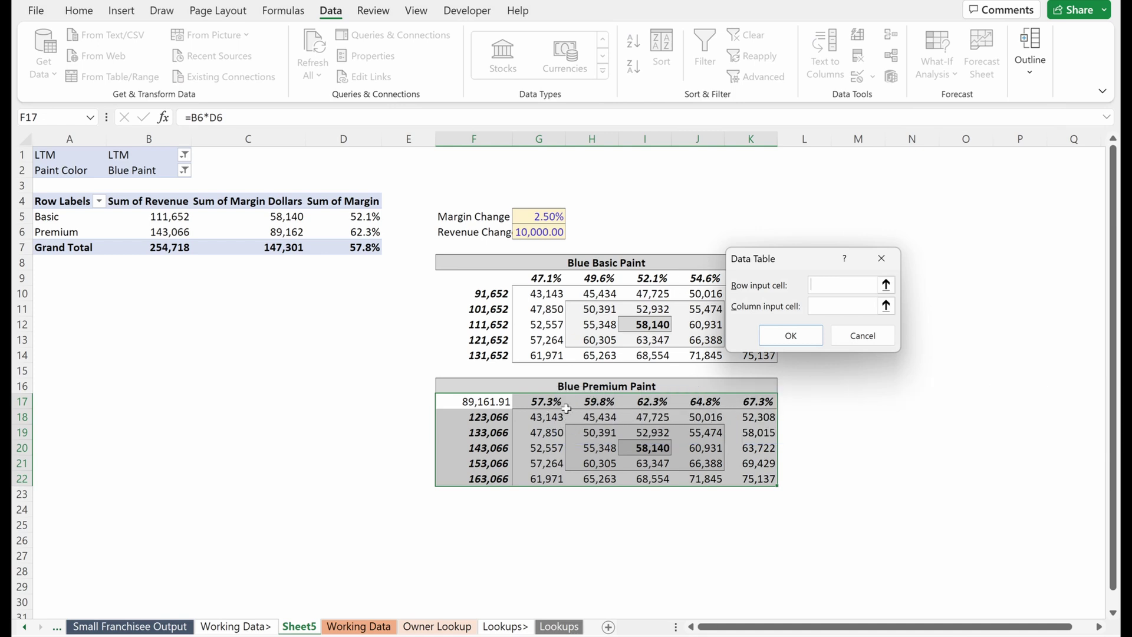
{"action": "left_click", "coordinate": [368, 234]}
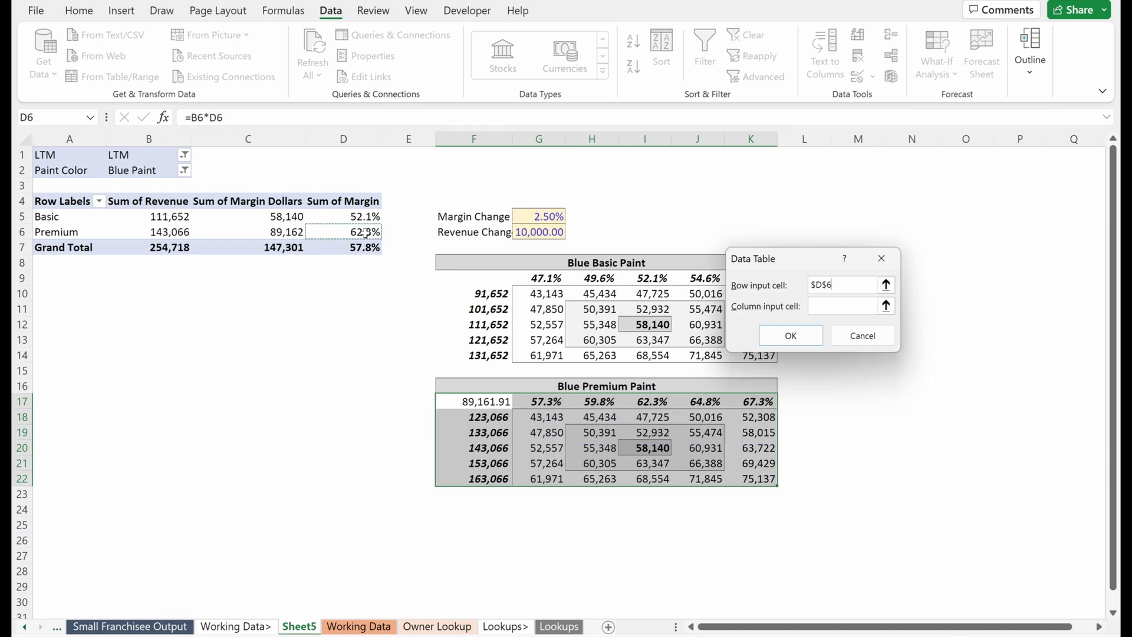
{"action": "left_click", "coordinate": [858, 307]}
{"action": "left_click", "coordinate": [171, 234]}
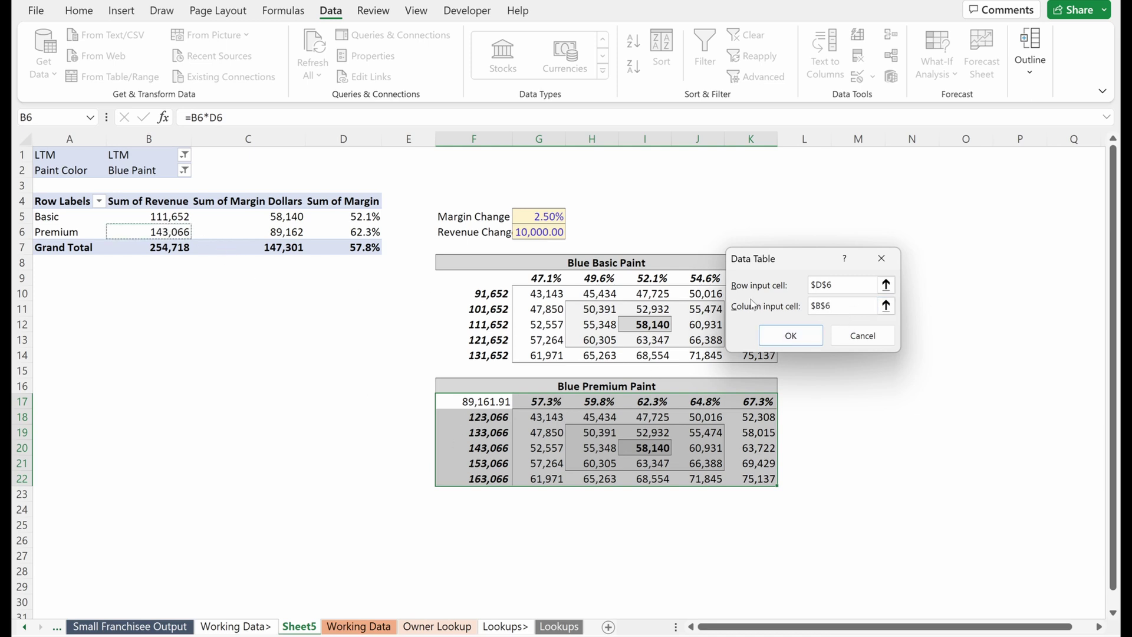
{"action": "left_click", "coordinate": [790, 335]}
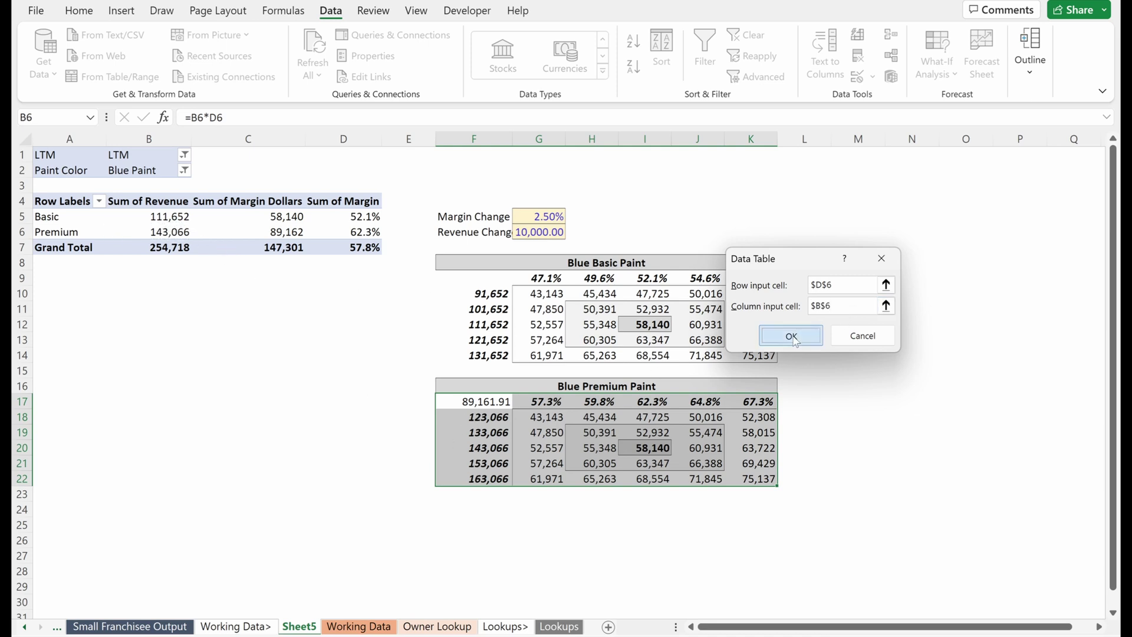
{"action": "left_click", "coordinate": [656, 447]}
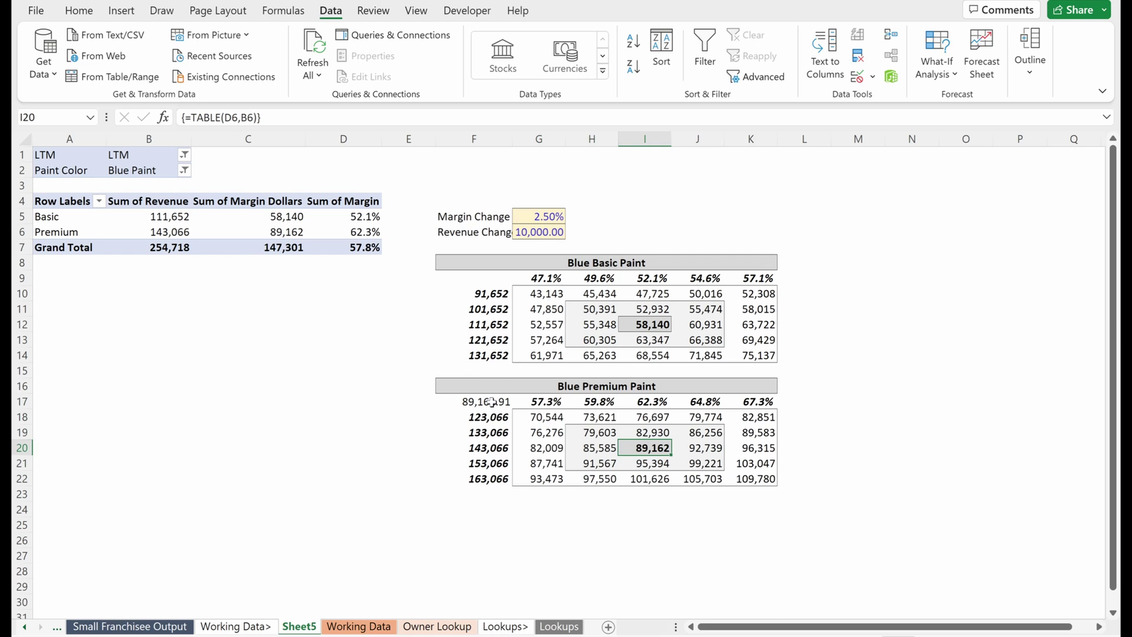
Clear the data-table results from the Blue Premium Paint cells G18:K22.
{"action": "left_click", "coordinate": [540, 418]}
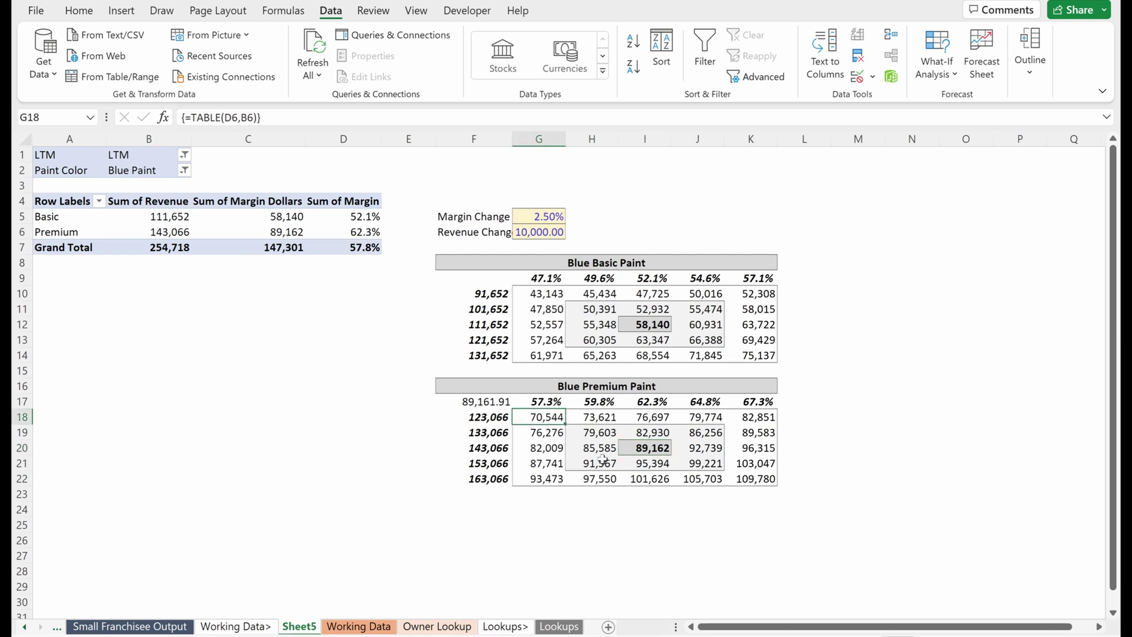
{"action": "left_click_drag", "start_coordinate": [471, 401], "coordinate": [760, 479]}
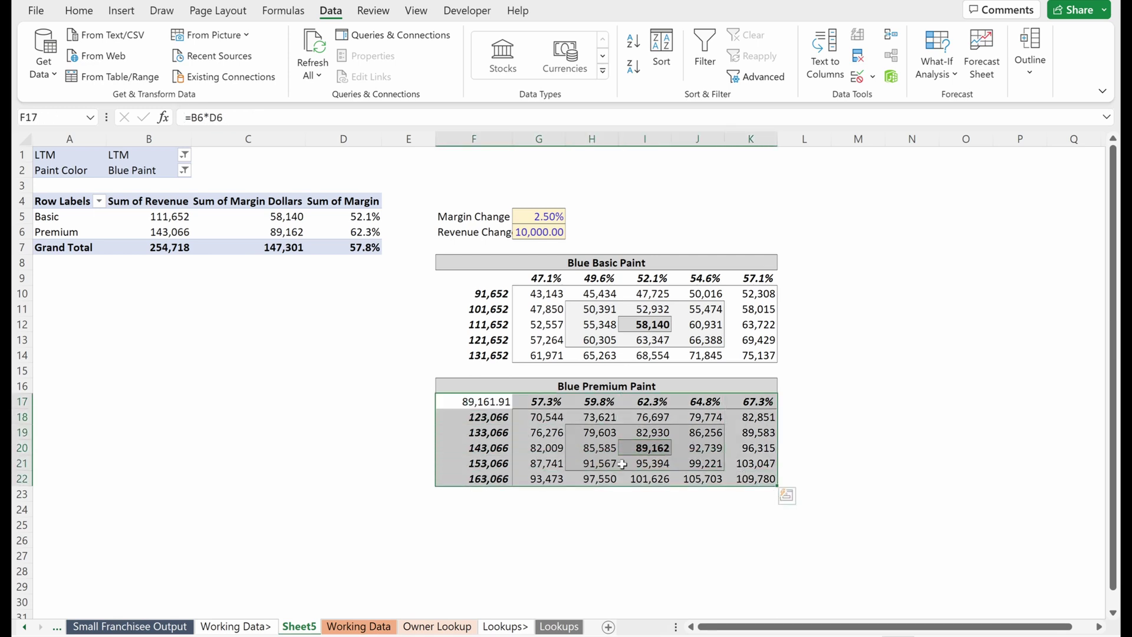
{"action": "left_click", "coordinate": [538, 416]}
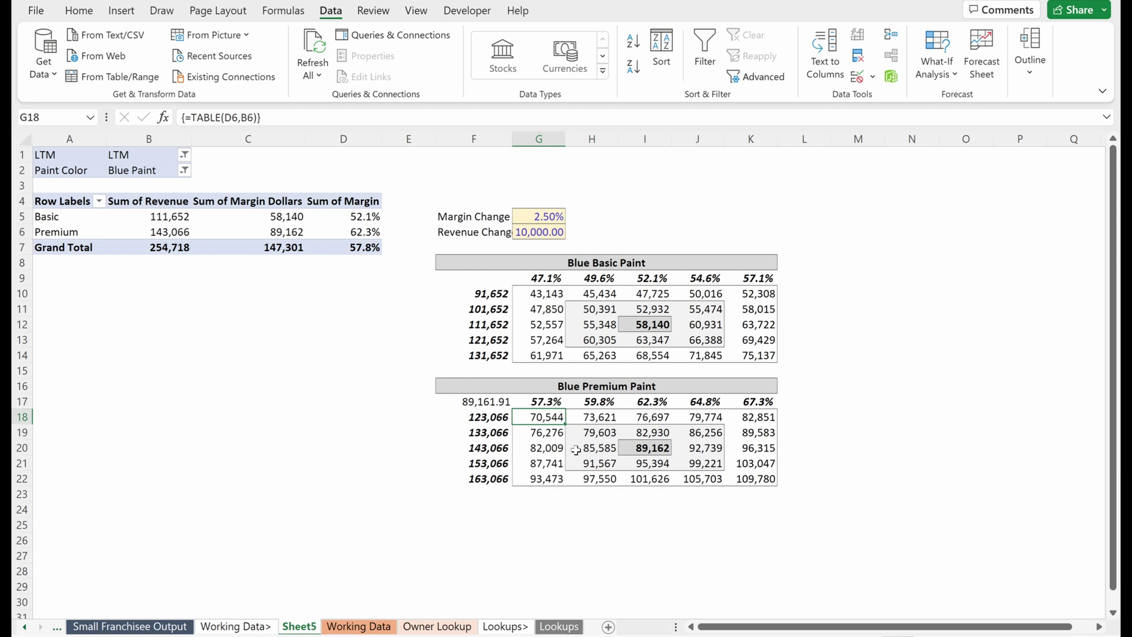
{"action": "key", "text": "ctrl+shift+Down"}
{"action": "key", "text": "ctrl+shift+Right"}
{"action": "key", "text": "alt"}
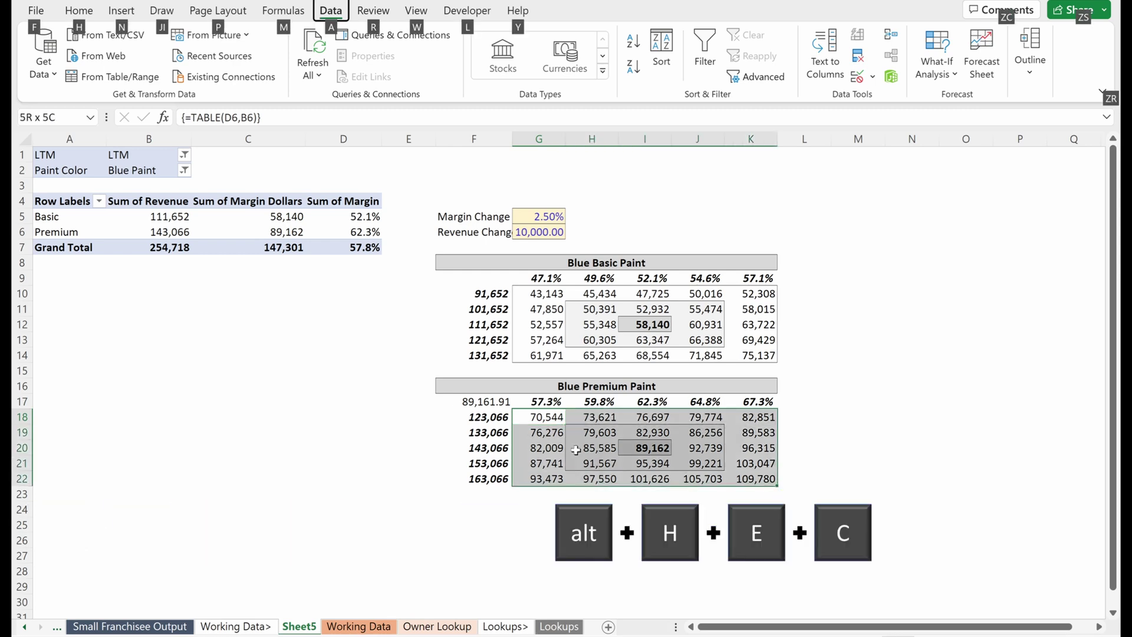
{"action": "key", "text": "h"}
{"action": "key", "text": "e"}
{"action": "key", "text": "c"}
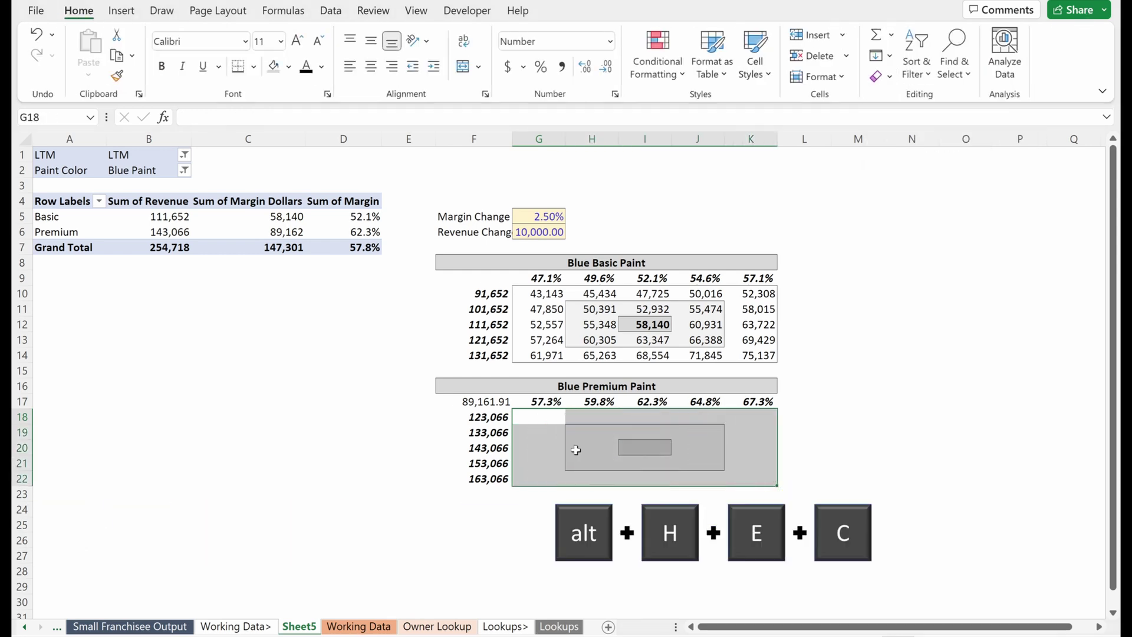
Enter =G$17*$F18 in G18, anchoring the margin row and revenue column.
{"action": "type", "text": "="}
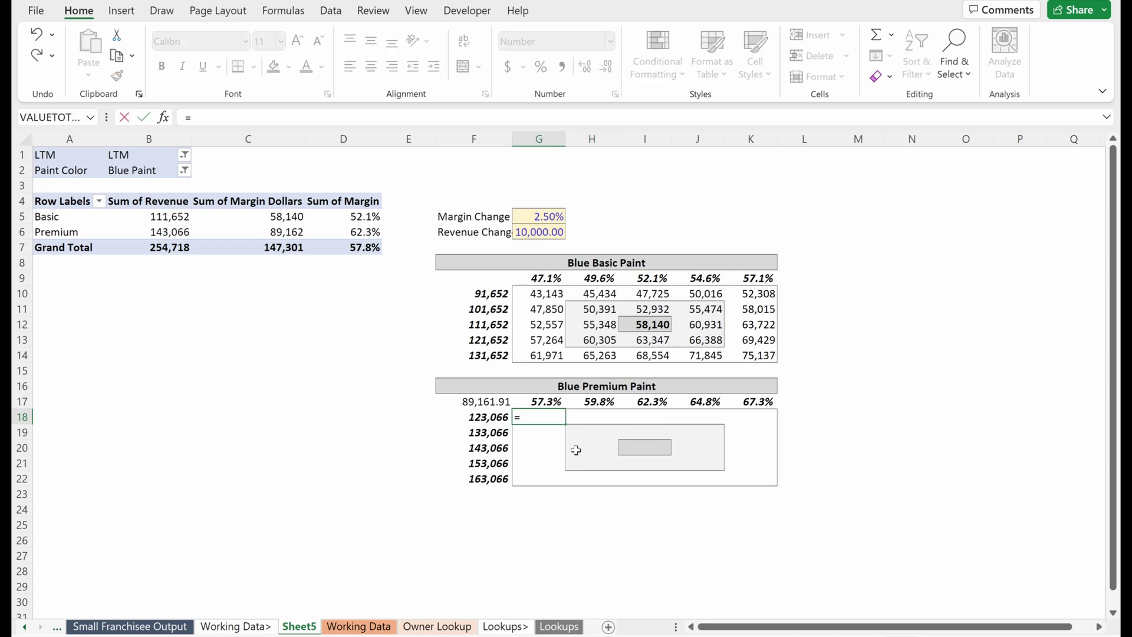
{"action": "key", "text": "Up"}
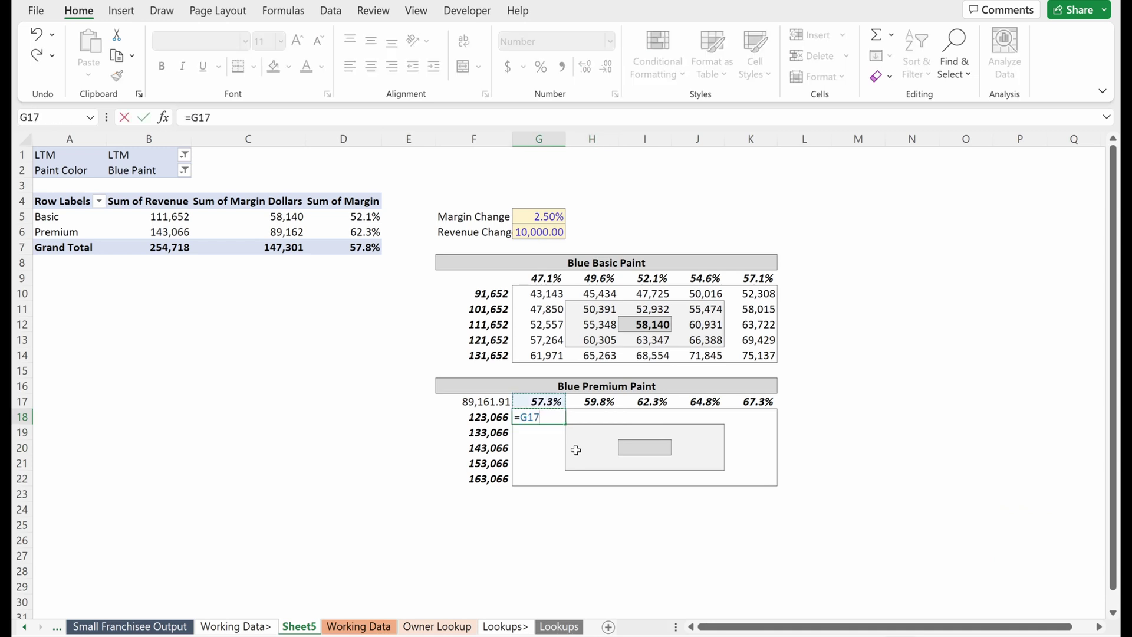
{"action": "key", "text": "F4"}
{"action": "key", "text": "F4"}
{"action": "type", "text": "*"}
{"action": "key", "text": "Left"}
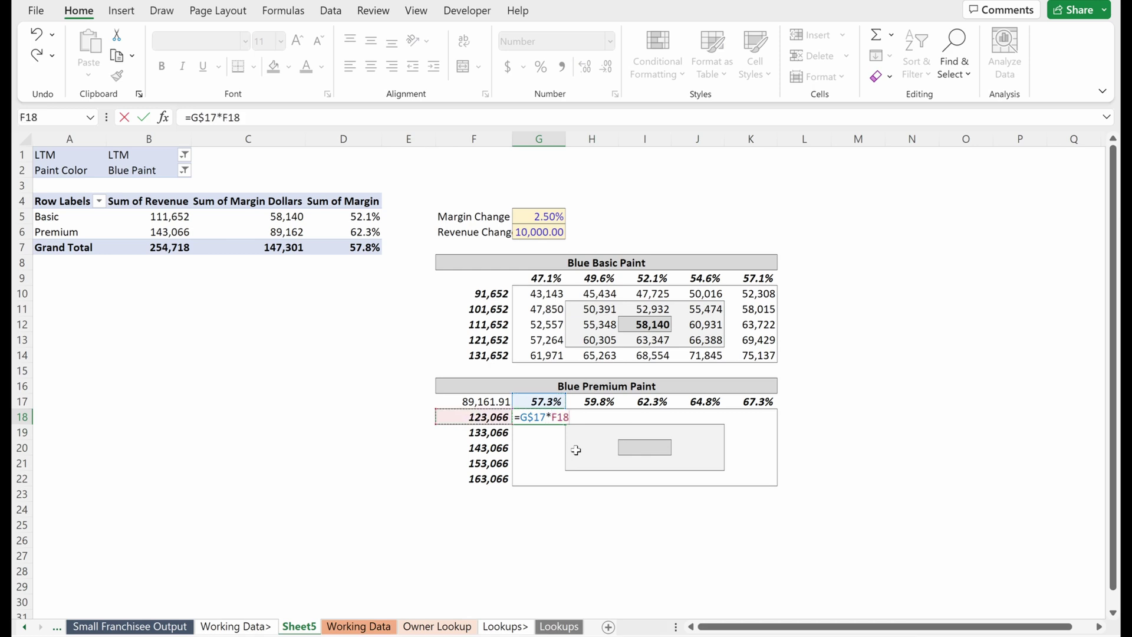
{"action": "key", "text": "F4"}
{"action": "key", "text": "F4"}
{"action": "key", "text": "F4"}
{"action": "key", "text": "ctrl+Return"}
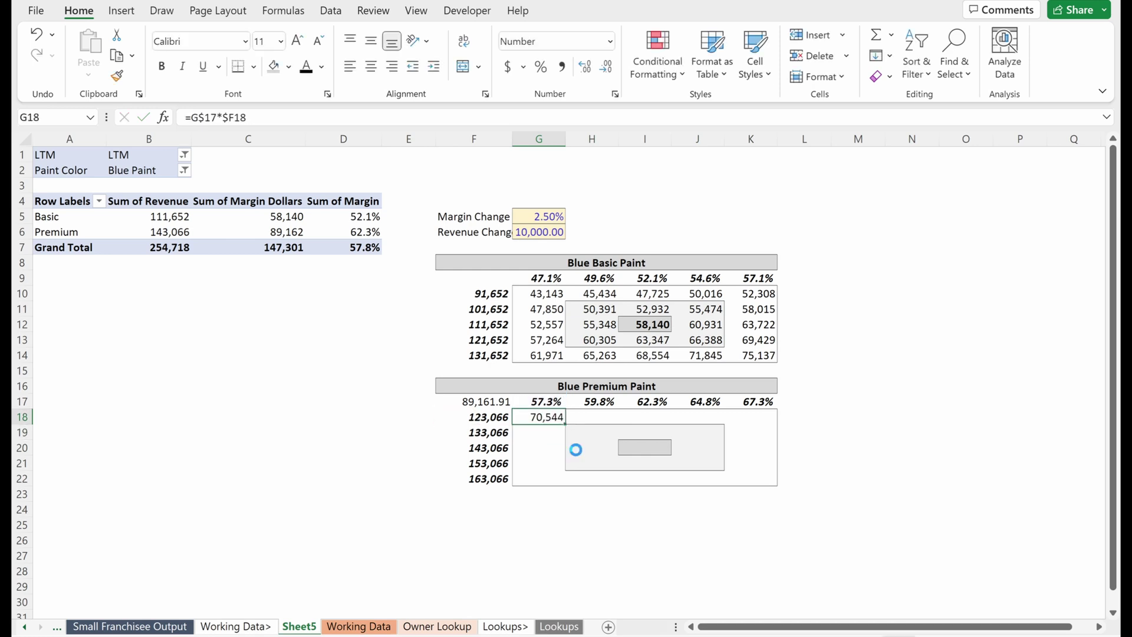
Paste the G18 formula as formulas only across G18:K22.
{"action": "key", "text": "ctrl+c"}
{"action": "key", "text": "shift+Right"}
{"action": "key", "text": "shift+Down"}
{"action": "key", "text": "shift+Down"}
{"action": "key", "text": "shift+Down"}
{"action": "key", "text": "shift+Down"}
{"action": "key", "text": "shift+Right"}
{"action": "key", "text": "shift+Right"}
{"action": "key", "text": "shift+Right"}
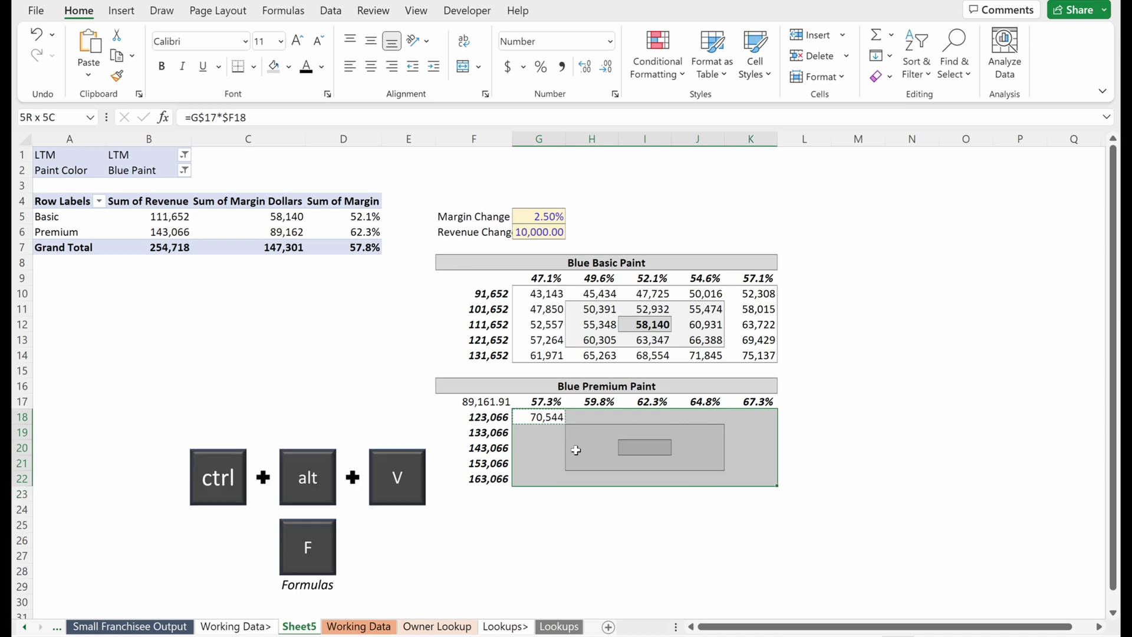
{"action": "key", "text": "f"}
{"action": "key", "text": "Return"}
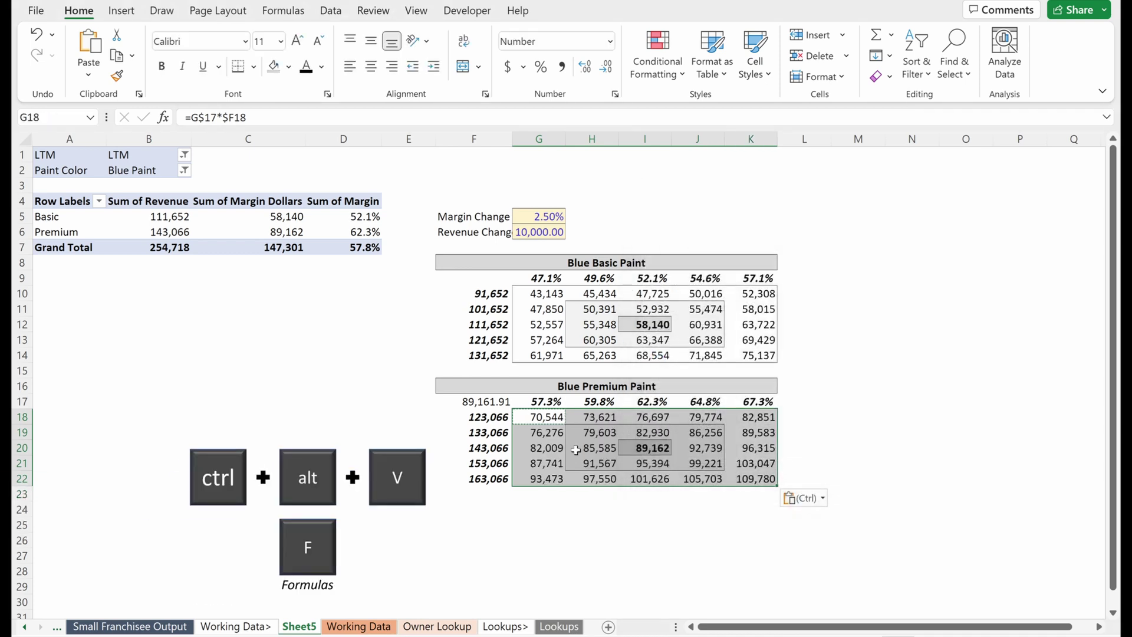
Spot-check the pasted formulas in I21, I22, J21, K21, K22, I20, I19 and H19.
{"action": "key", "text": "Right"}
{"action": "key", "text": "Right"}
{"action": "key", "text": "Down"}
{"action": "key", "text": "Down"}
{"action": "key", "text": "F2"}
{"action": "key", "text": "Escape"}
{"action": "key", "text": "Down"}
{"action": "key", "text": "F2"}
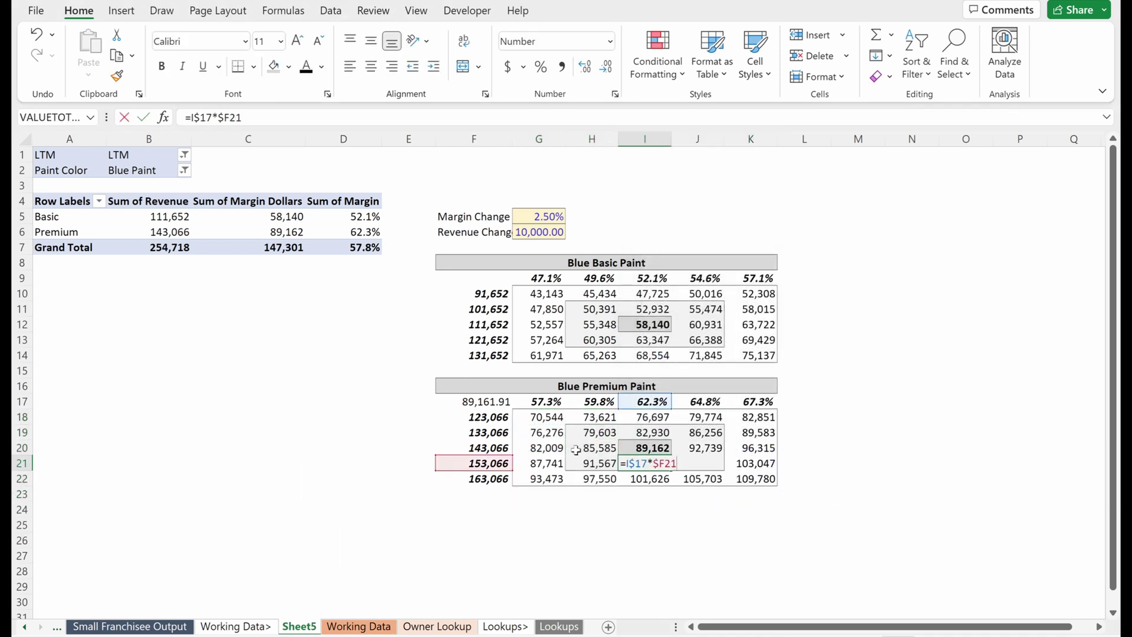
{"action": "key", "text": "Escape"}
{"action": "key", "text": "Down"}
{"action": "key", "text": "F2"}
{"action": "key", "text": "Escape"}
{"action": "key", "text": "Up"}
{"action": "key", "text": "F2"}
{"action": "key", "text": "Escape"}
{"action": "key", "text": "Right"}
{"action": "key", "text": "F2"}
{"action": "key", "text": "Escape"}
{"action": "key", "text": "Right"}
{"action": "key", "text": "F2"}
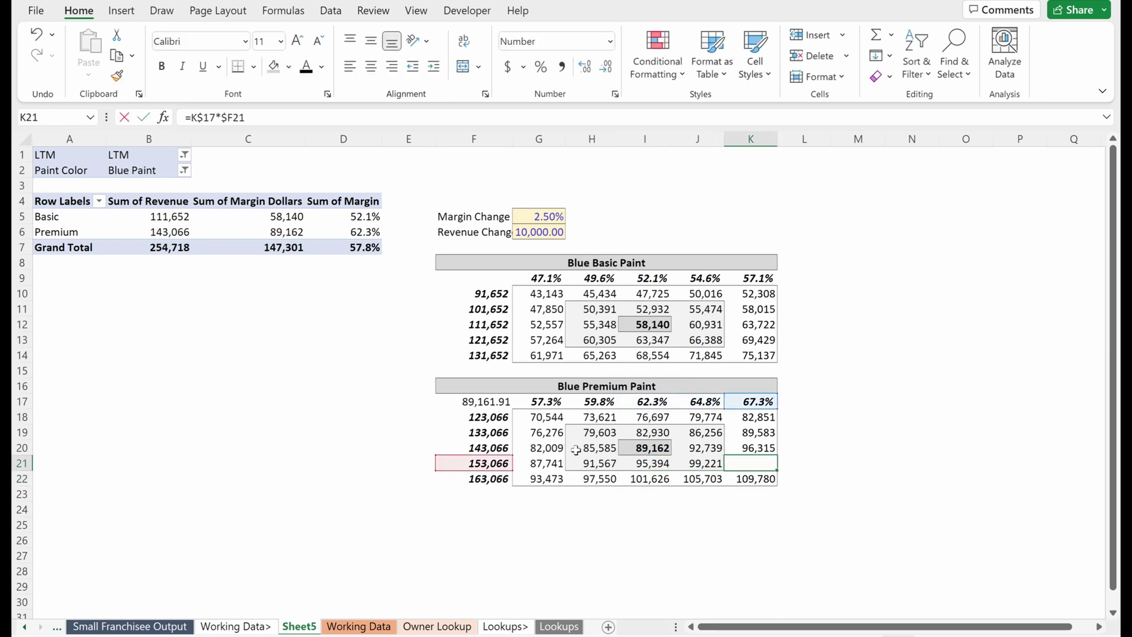
{"action": "key", "text": "Escape"}
{"action": "key", "text": "Down"}
{"action": "key", "text": "F2"}
{"action": "key", "text": "Escape"}
{"action": "key", "text": "Left"}
{"action": "key", "text": "Left"}
{"action": "key", "text": "Up"}
{"action": "key", "text": "Up"}
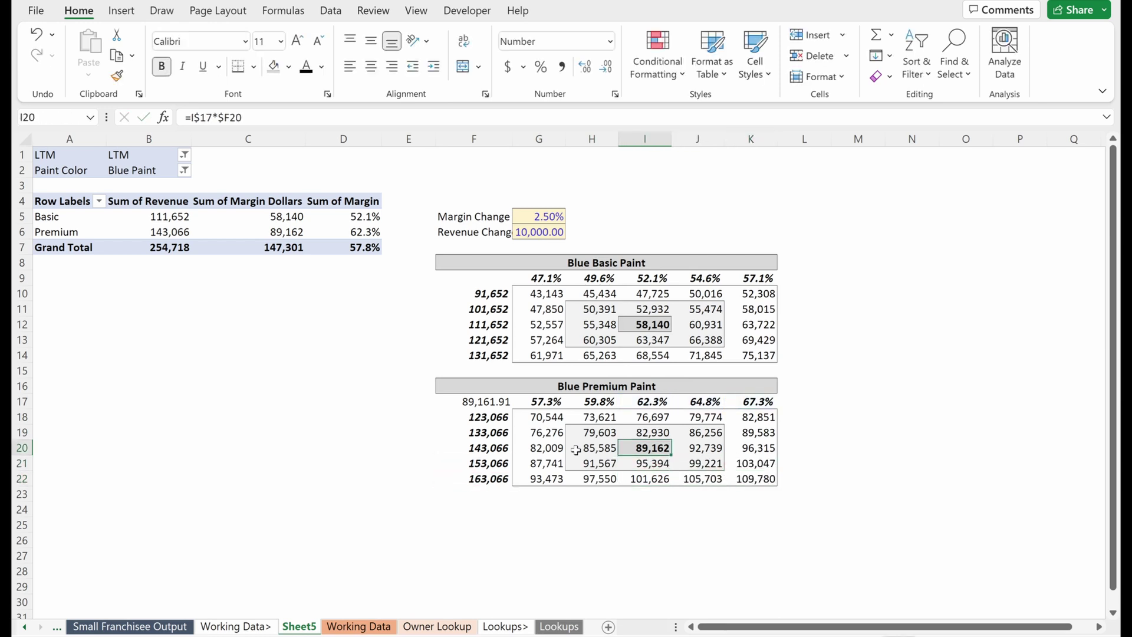
{"action": "key", "text": "F2"}
{"action": "key", "text": "Escape"}
{"action": "key", "text": "Up"}
{"action": "key", "text": "F2"}
{"action": "key", "text": "Escape"}
{"action": "key", "text": "Left"}
{"action": "key", "text": "F2"}
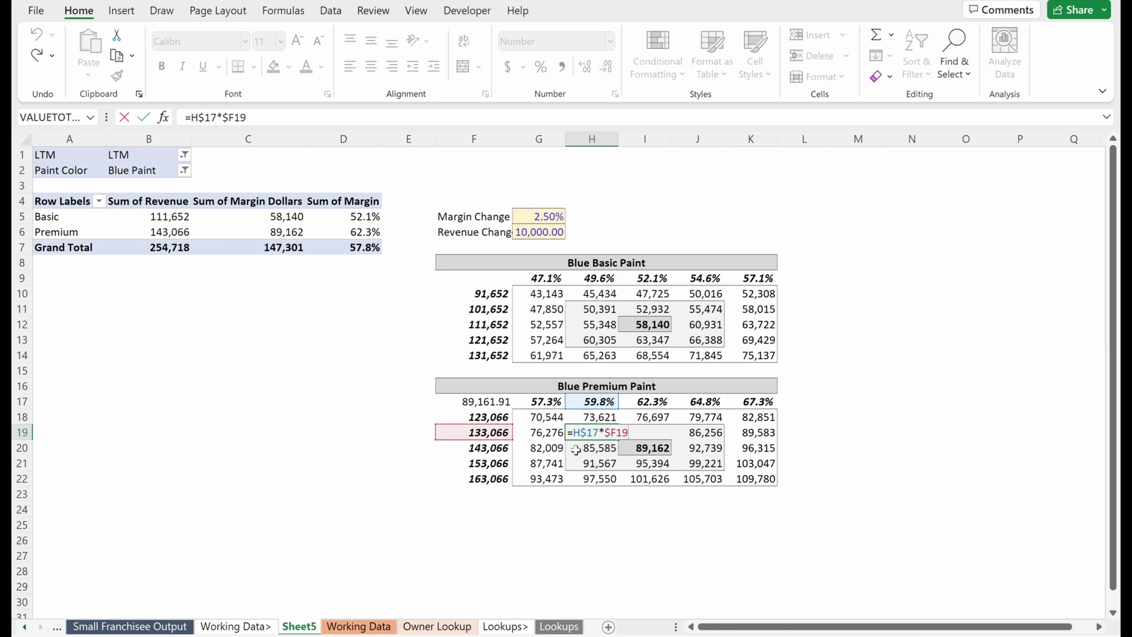
{"action": "key", "text": "Escape"}
{"action": "key", "text": "Left"}
{"action": "key", "text": "Up"}
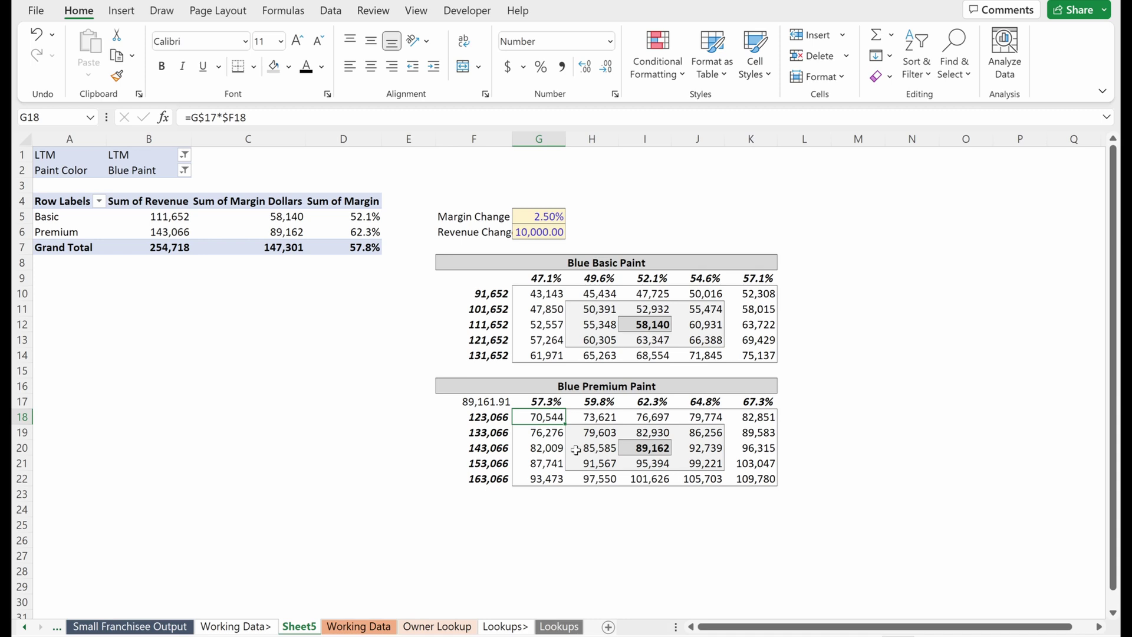
Copy the Basic table's corner cell F9 and begin a formats-only paste onto F17.
{"action": "key", "text": "Up"}
{"action": "key", "text": "ctrl+shift+Right"}
{"action": "key", "text": "ctrl+shift+Down"}
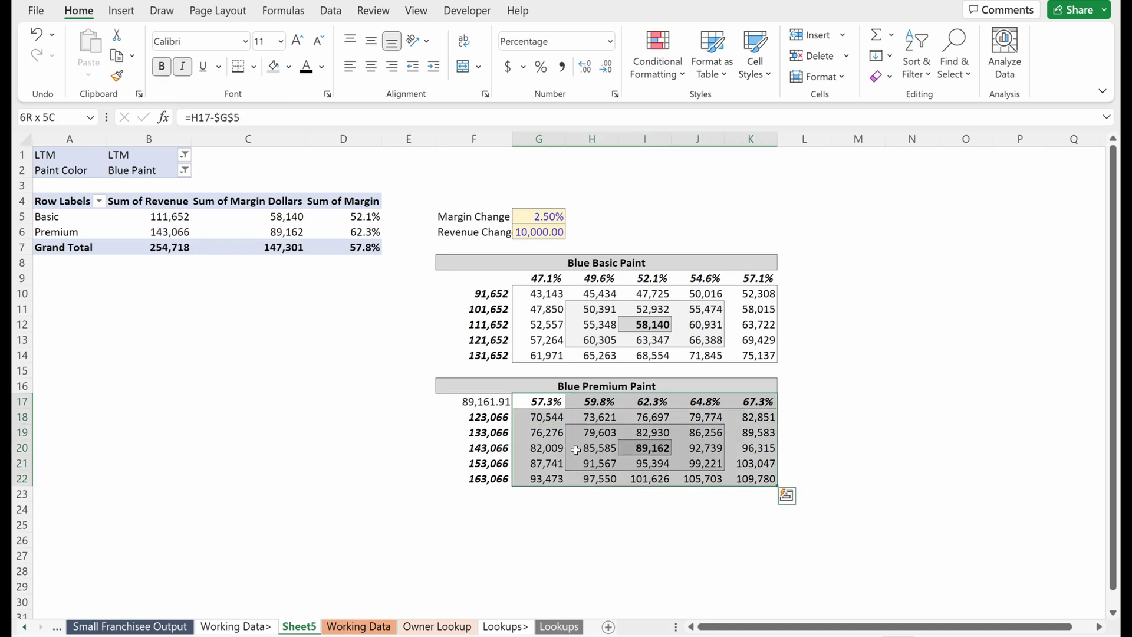
{"action": "key", "text": "Down"}
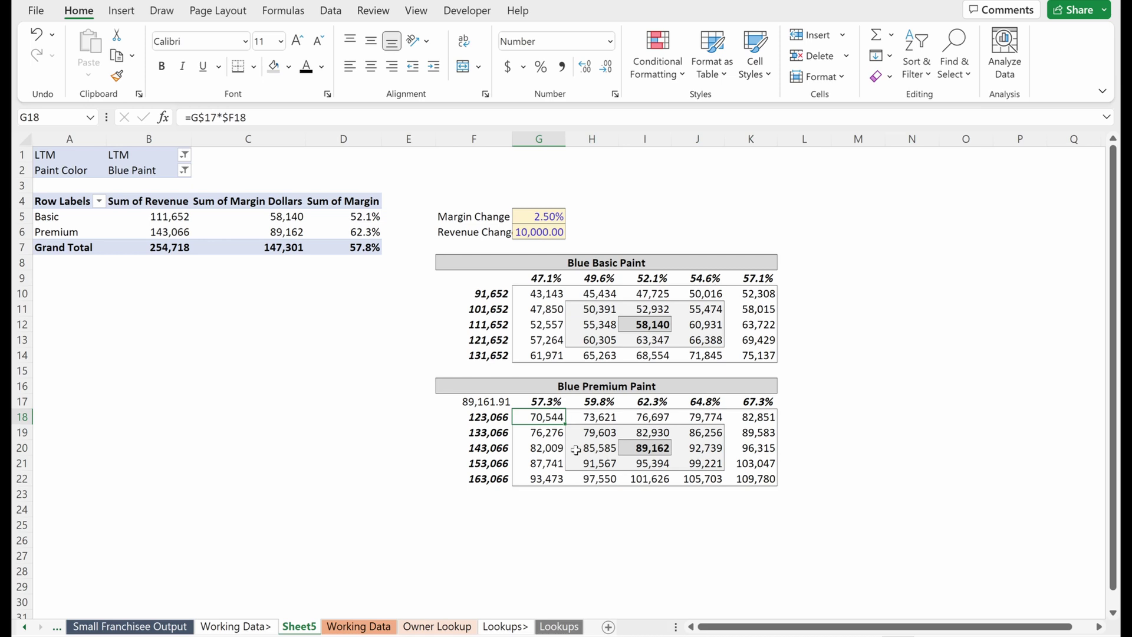
{"action": "left_click", "coordinate": [498, 280]}
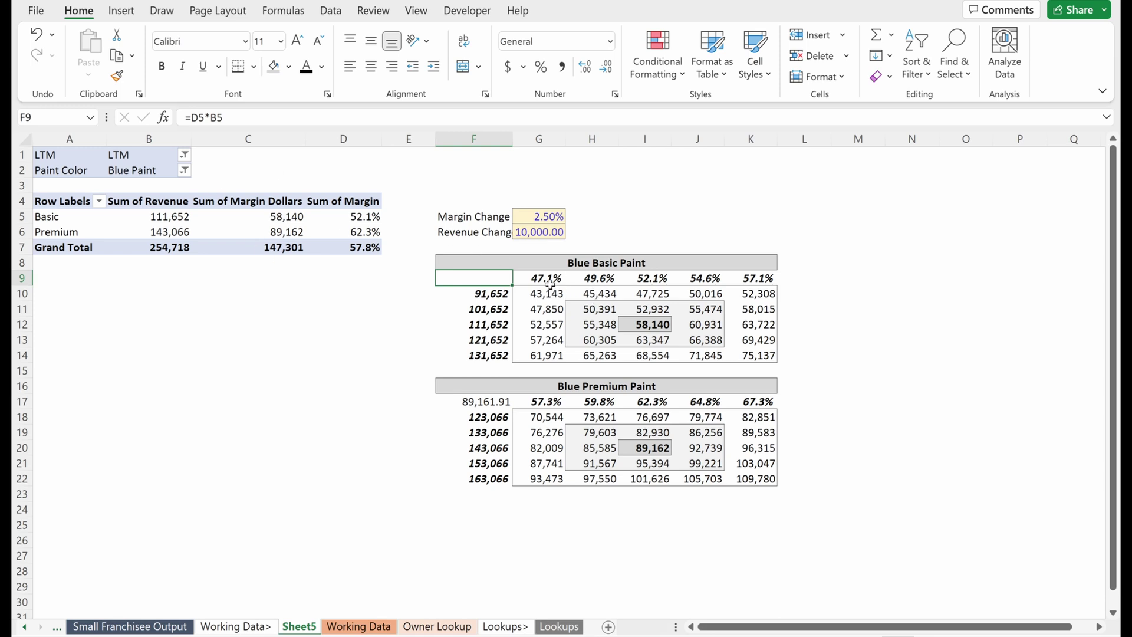
{"action": "key", "text": "ctrl+c"}
{"action": "left_click", "coordinate": [500, 404]}
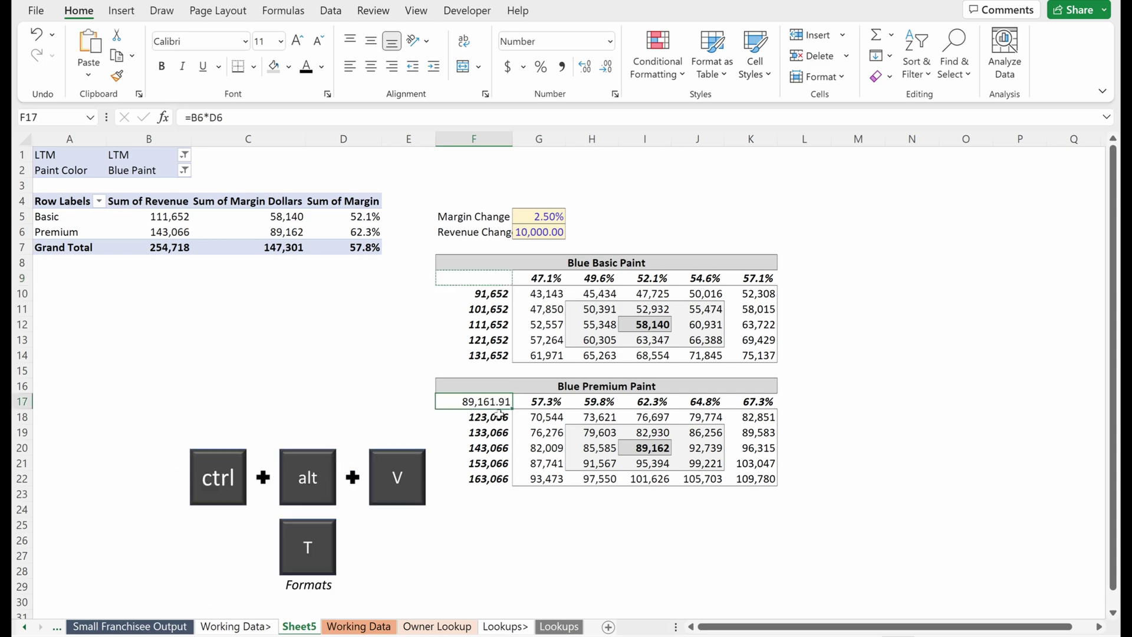
{"action": "key", "text": "ctrl+alt+v"}
Apply F9's formats to F17, then paste a copy of the Premium table at F24.
{"action": "key", "text": "t"}
{"action": "key", "text": "Return"}
{"action": "scroll", "coordinate": [500, 415], "scroll_direction": "down", "scroll_amount": 1}
{"action": "left_click_drag", "start_coordinate": [471, 340], "coordinate": [766, 432]}
{"action": "key", "text": "ctrl+c"}
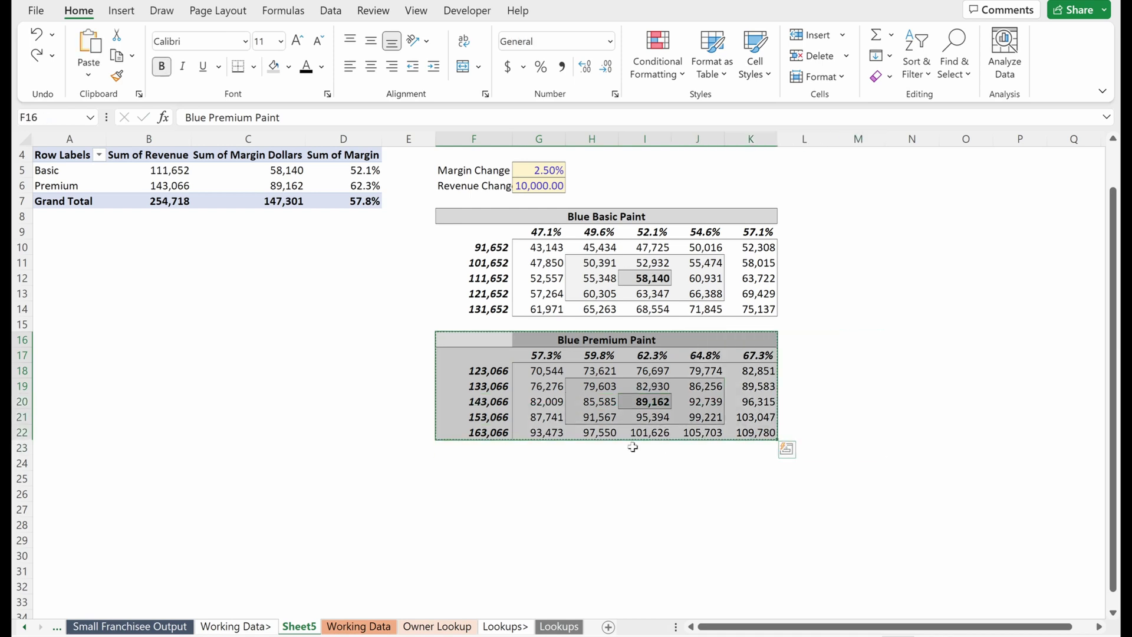
{"action": "left_click", "coordinate": [472, 462]}
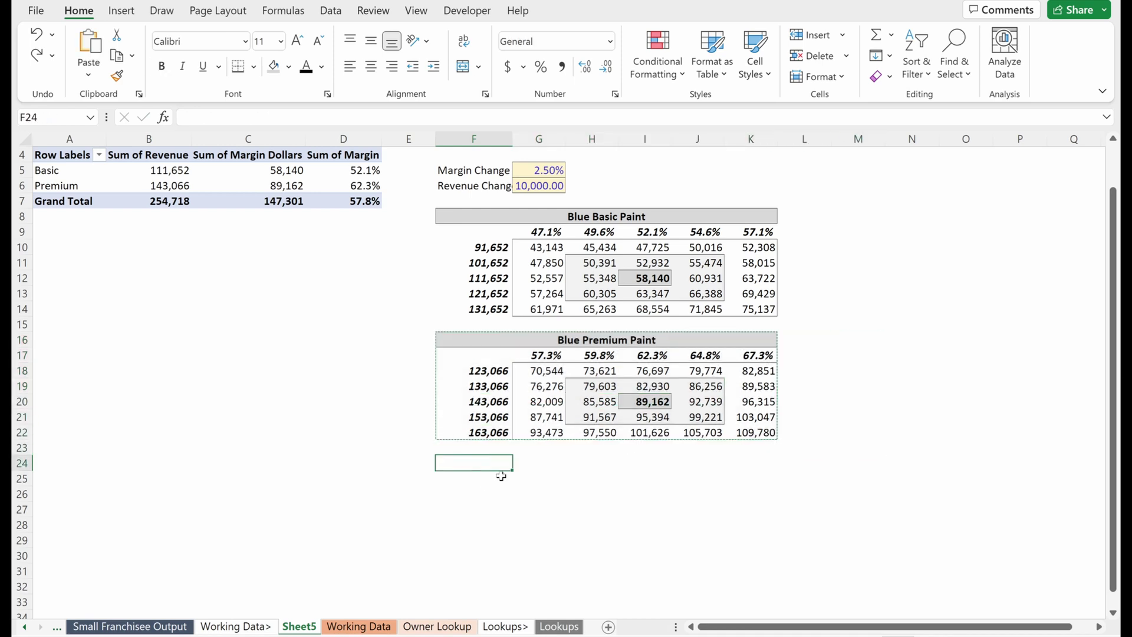
{"action": "key", "text": "ctrl+v"}
Retitle the copied table 'Blue Paint - Aggregate'.
{"action": "double_click", "coordinate": [487, 464]}
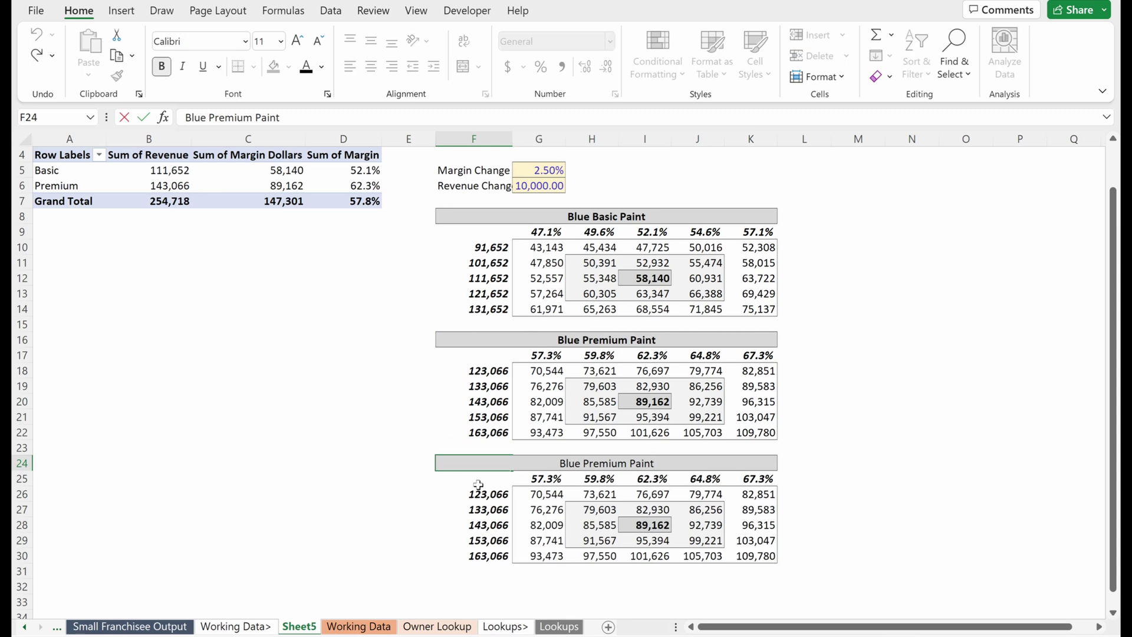
{"action": "key", "text": "BackSpace"}
{"action": "key", "text": "BackSpace"}
{"action": "key", "text": "BackSpace"}
{"action": "key", "text": "BackSpace"}
{"action": "key", "text": "BackSpace"}
{"action": "key", "text": "BackSpace"}
{"action": "key", "text": "BackSpace"}
{"action": "key", "text": "BackSpace"}
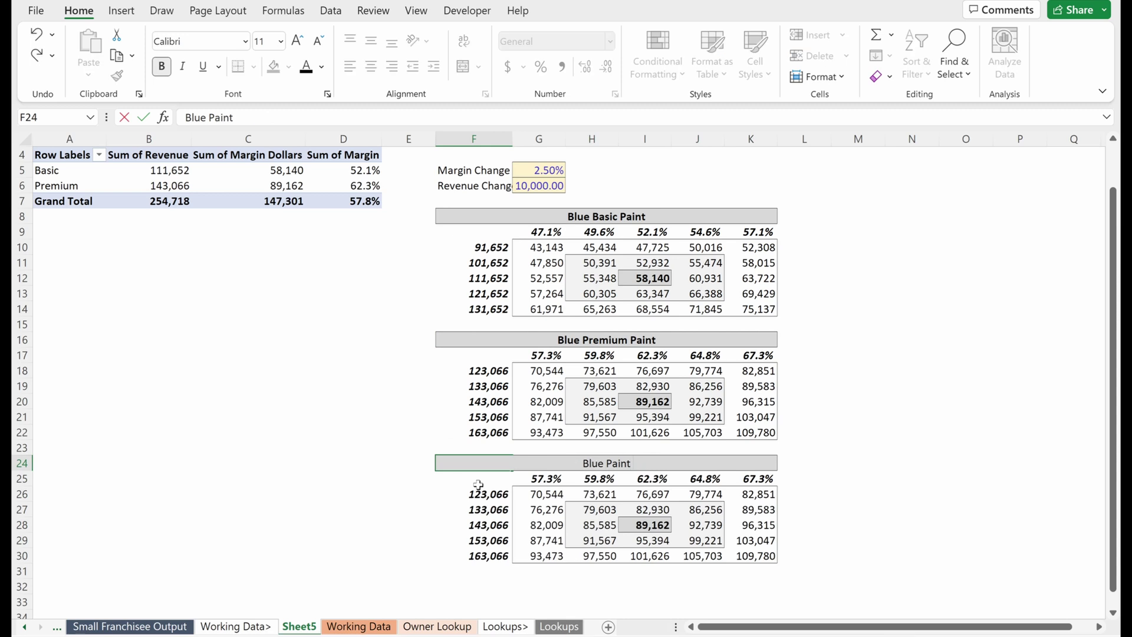
{"action": "type", "text": "- Aggreg"}
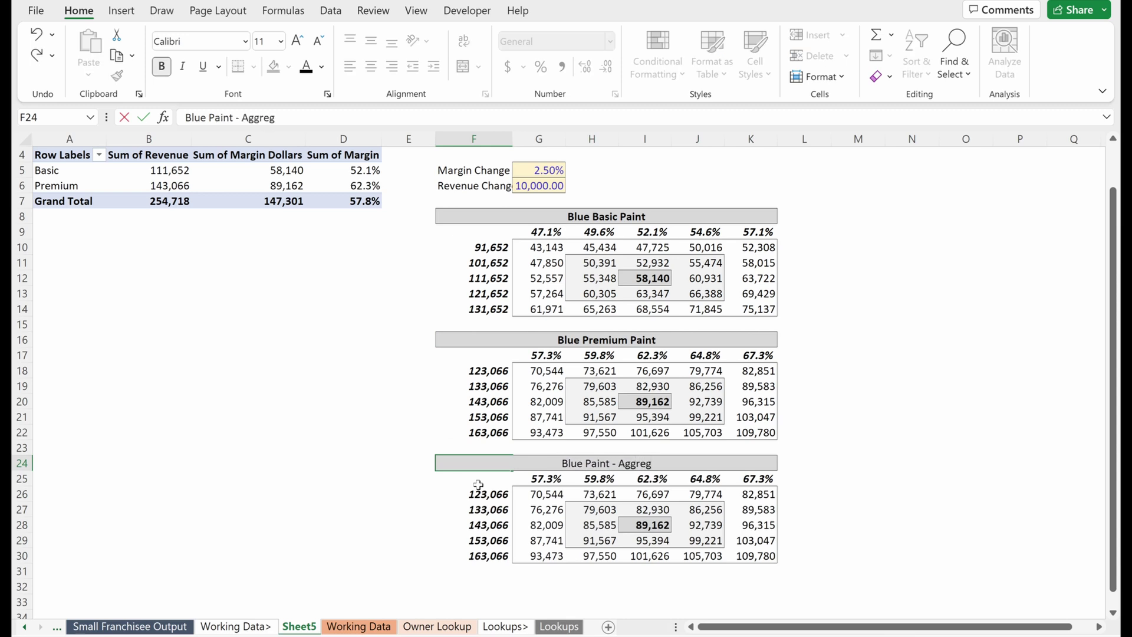
{"action": "type", "text": "ate"}
{"action": "key", "text": "Return"}
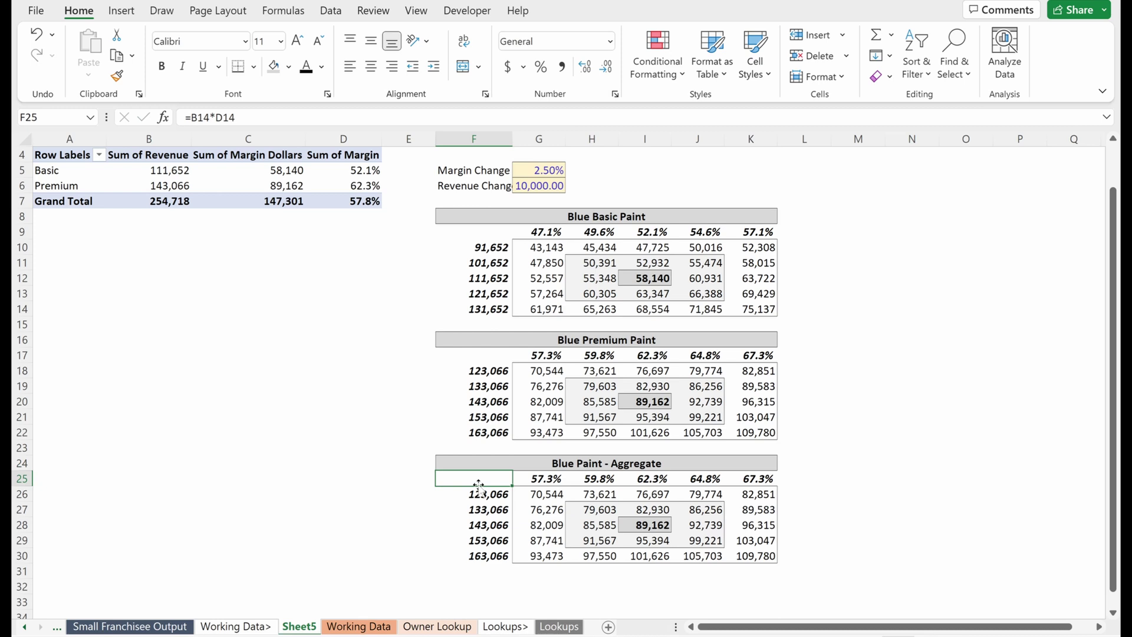
Inspect the copied H26 formula to see which cells it references.
{"action": "key", "text": "Right"}
{"action": "key", "text": "Right"}
{"action": "key", "text": "Down"}
{"action": "key", "text": "Left"}
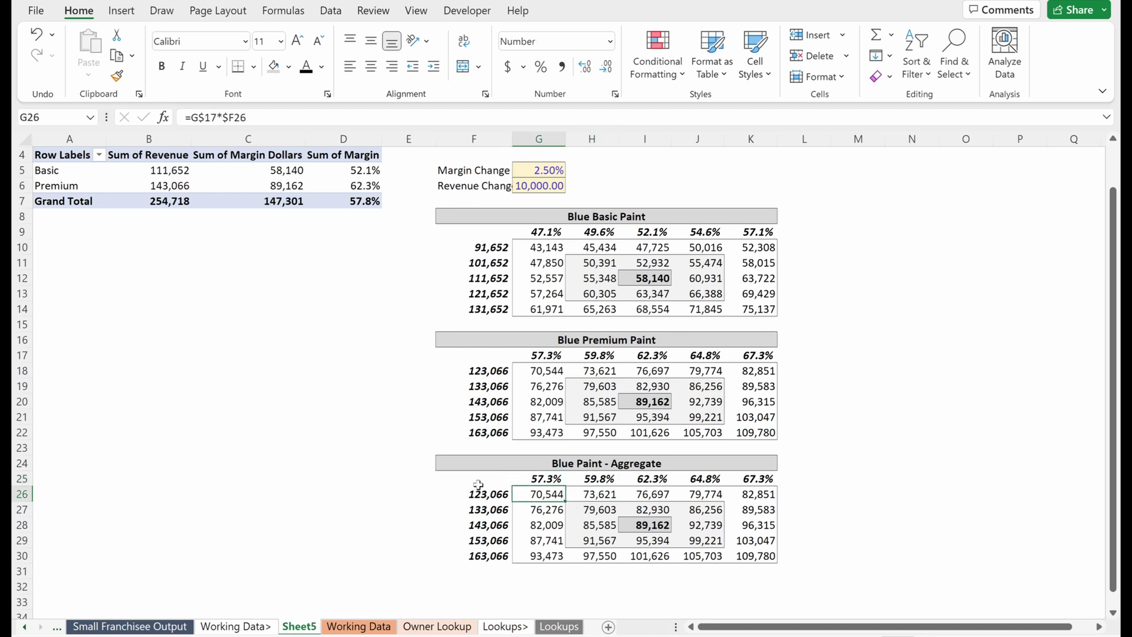
{"action": "key", "text": "F2"}
{"action": "key", "text": "Tab"}
{"action": "key", "text": "F2"}
{"action": "key", "text": "shift+Tab"}
Enter =SUM(G18,G10)-$C$7 in G26 to subtract the 147,301 grand total.
{"action": "type", "text": "="}
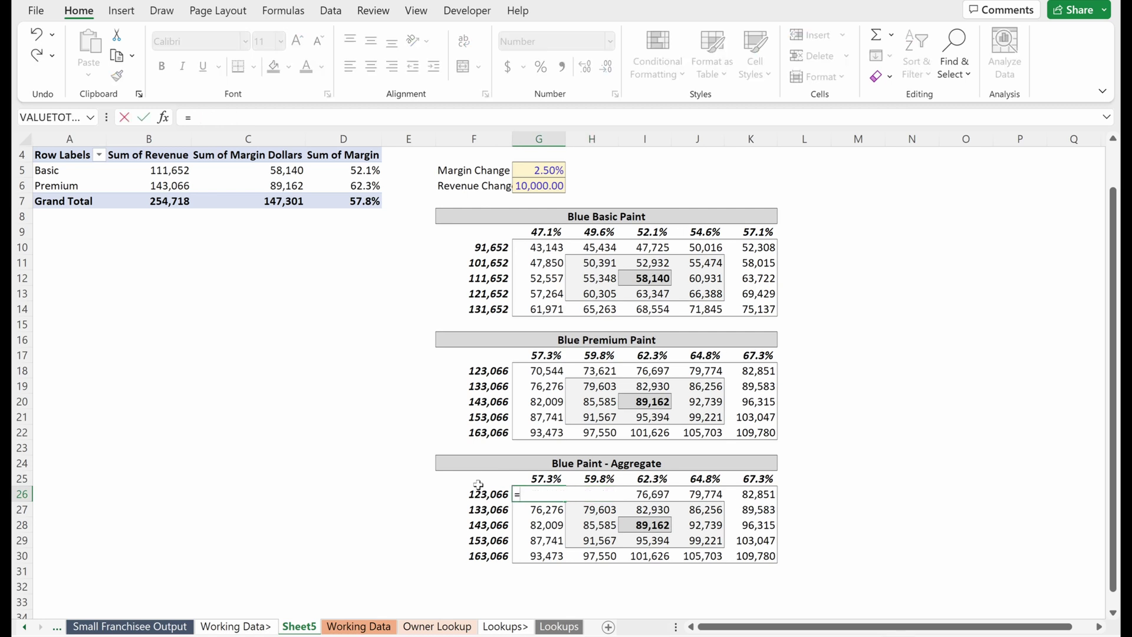
{"action": "type", "text": "sum"}
{"action": "key", "text": "Tab"}
{"action": "key", "text": "Up"}
{"action": "key", "text": "Up"}
{"action": "key", "text": "Up"}
{"action": "key", "text": "Up"}
{"action": "key", "text": "Up"}
{"action": "key", "text": "Up"}
{"action": "key", "text": "Up"}
{"action": "key", "text": "Up"}
{"action": "key", "text": "Up"}
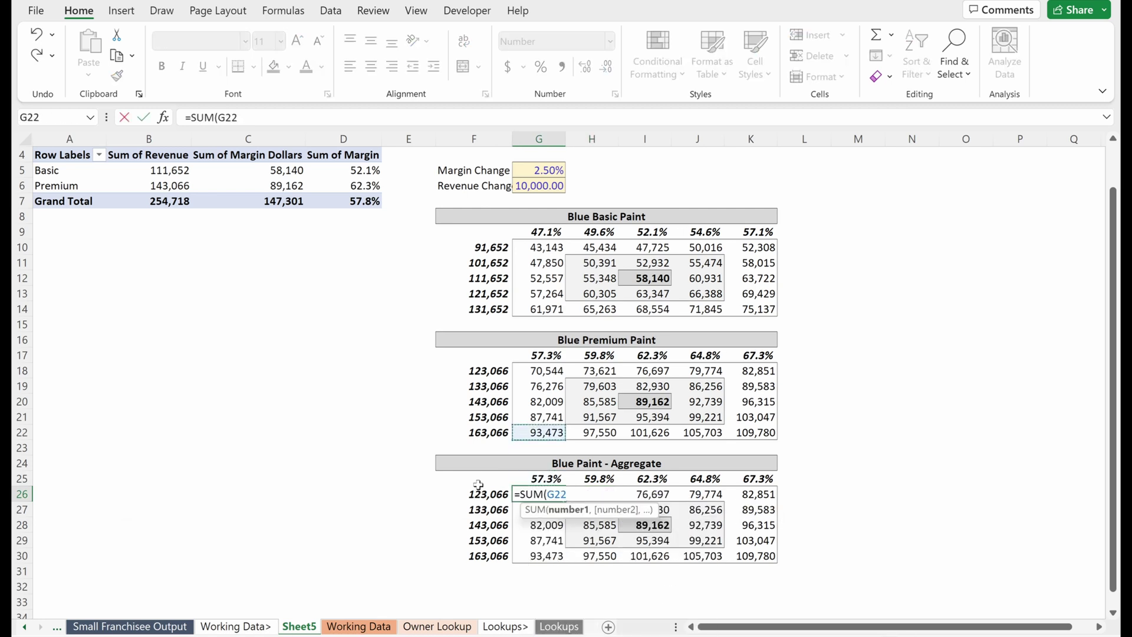
{"action": "key", "text": "Down"}
{"action": "type", "text": ","}
{"action": "key", "text": "Up"}
{"action": "key", "text": "Up"}
{"action": "key", "text": "Up"}
{"action": "key", "text": "Up"}
{"action": "key", "text": "Up"}
{"action": "key", "text": "Up"}
{"action": "key", "text": "Up"}
{"action": "key", "text": "Up"}
{"action": "key", "text": "Up"}
{"action": "key", "text": "Up"}
{"action": "key", "text": "Up"}
{"action": "key", "text": "Up"}
{"action": "key", "text": "Up"}
{"action": "key", "text": "Up"}
{"action": "key", "text": "Up"}
{"action": "key", "text": "Up"}
{"action": "key", "text": "Up"}
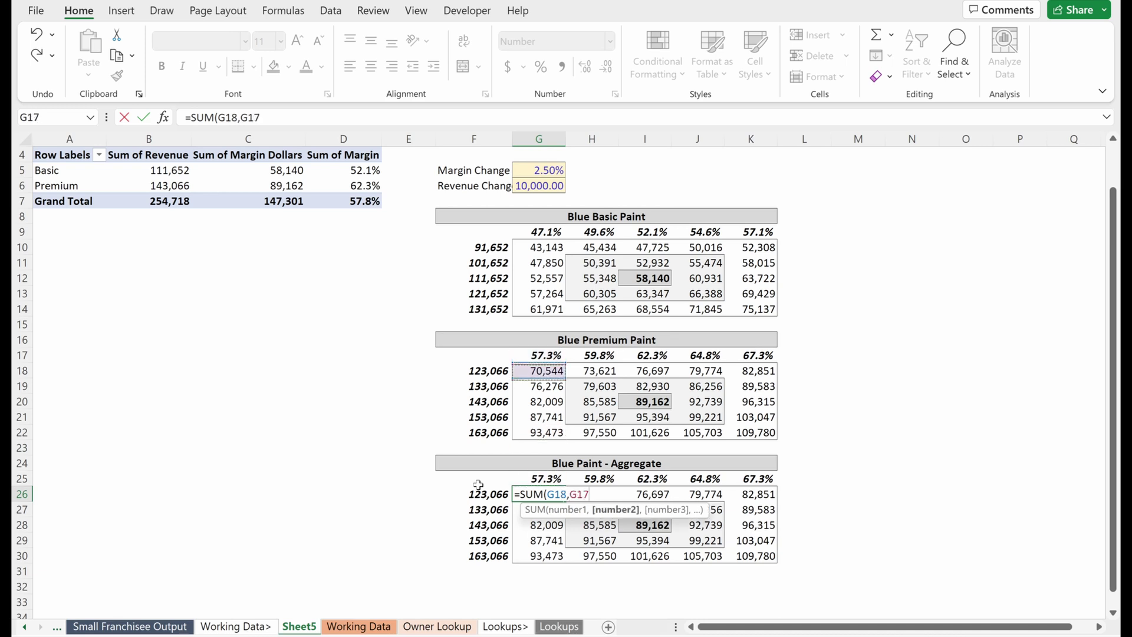
{"action": "key", "text": "Down"}
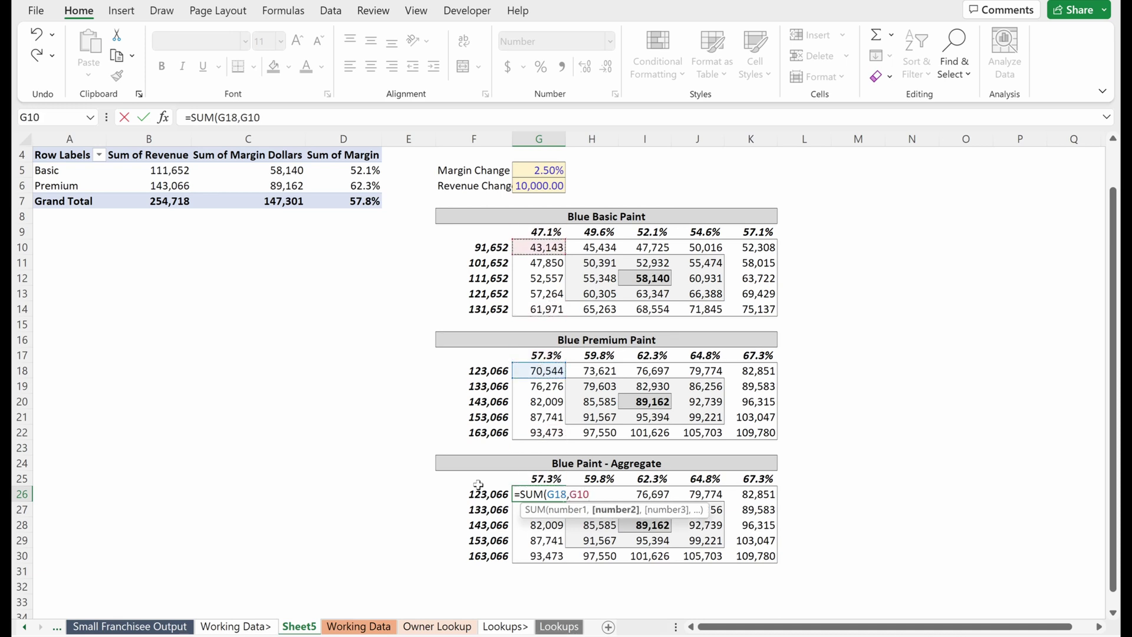
{"action": "type", "text": ")-"}
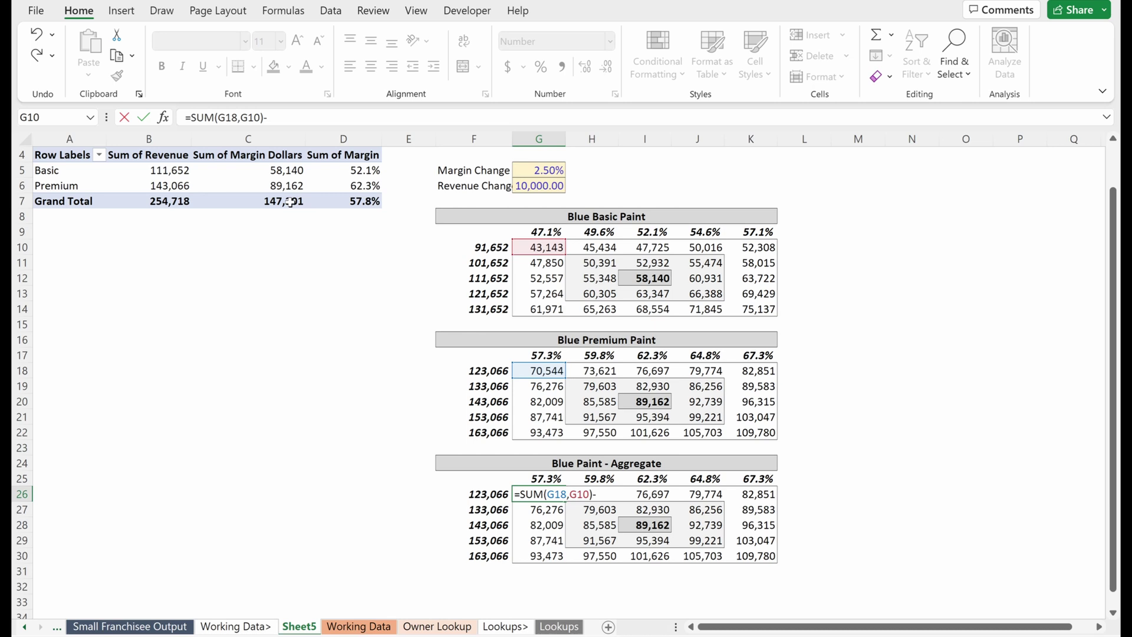
{"action": "left_click", "coordinate": [289, 202]}
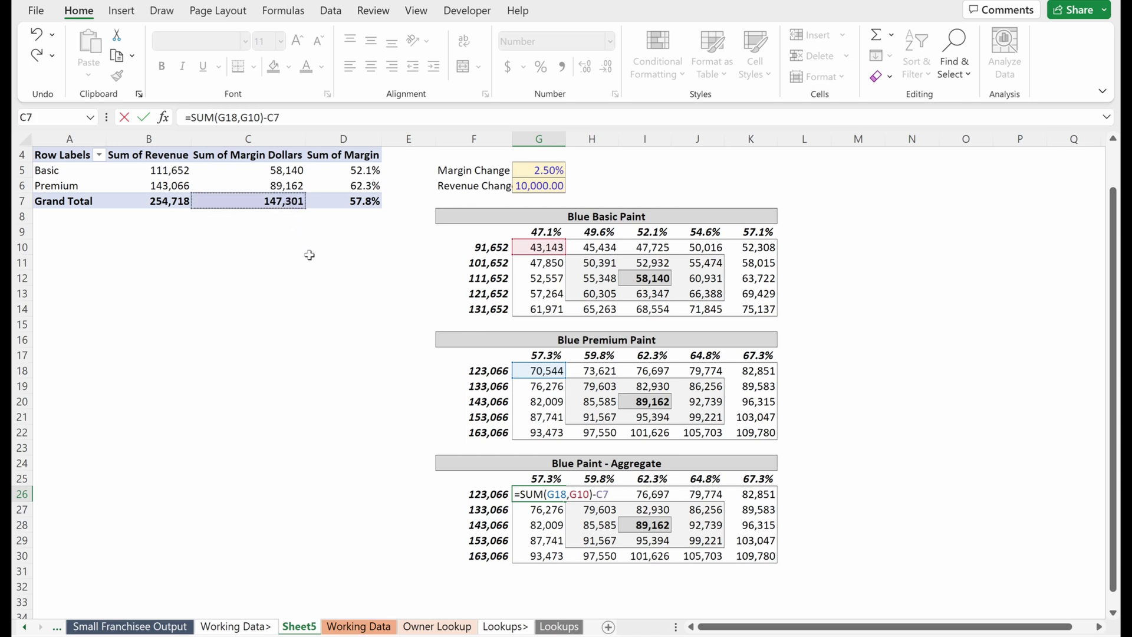
{"action": "key", "text": "F4"}
{"action": "key", "text": "Return"}
Paste the G26 formula as formulas only across G26:K30 and verify J28.
{"action": "key", "text": "Up"}
{"action": "key", "text": "ctrl+c"}
{"action": "key", "text": "ctrl+shift+Right"}
{"action": "key", "text": "ctrl+shift+Down"}
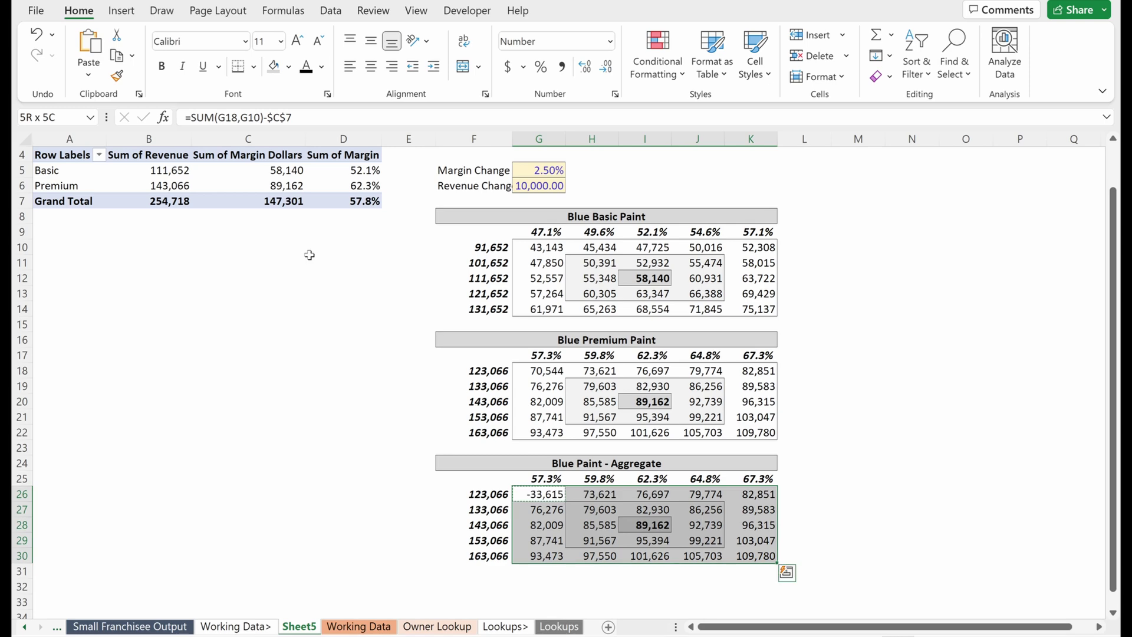
{"action": "key", "text": "ctrl+alt+v"}
{"action": "key", "text": "f"}
{"action": "key", "text": "Return"}
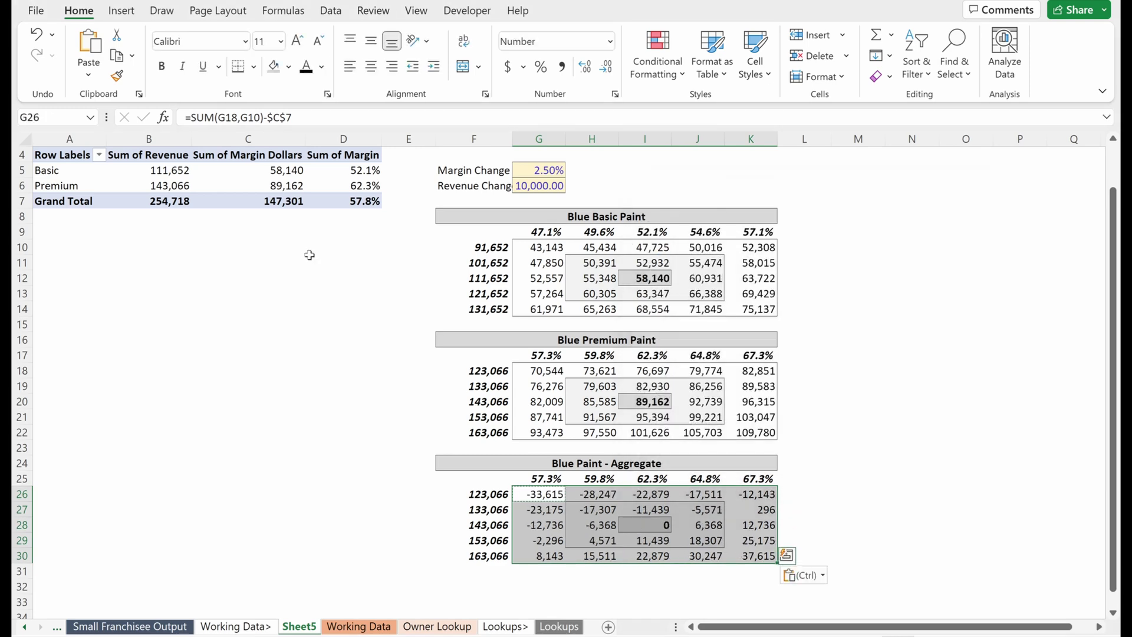
{"action": "left_click", "coordinate": [703, 526]}
{"action": "key", "text": "F2"}
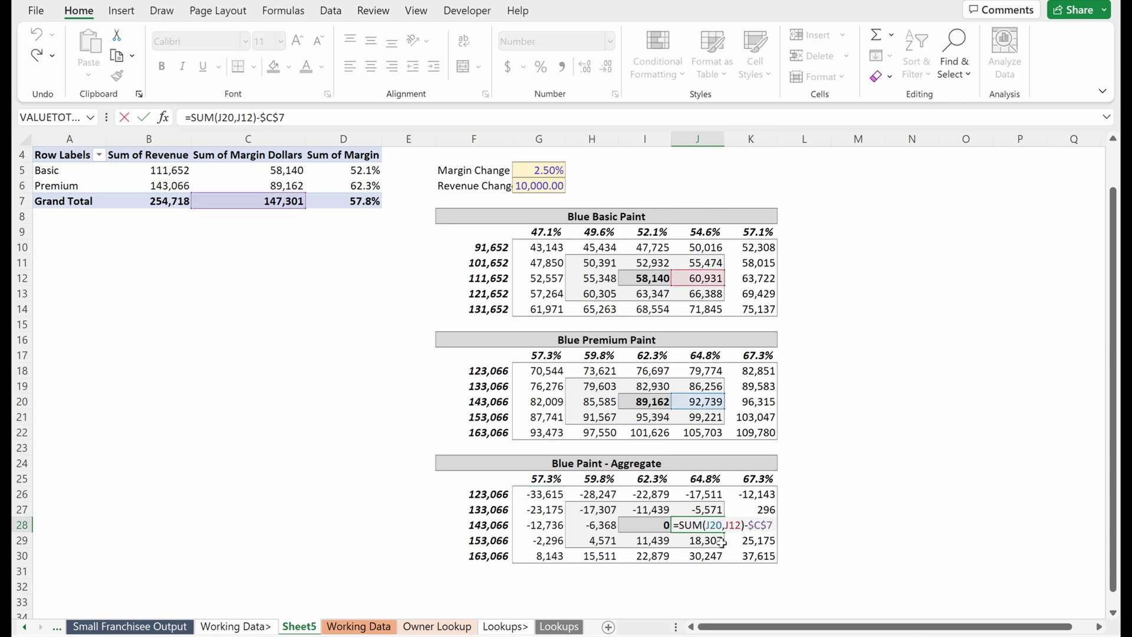
Review the H25 header formula and set the centre margin input I25 to 0.
{"action": "key", "text": "Escape"}
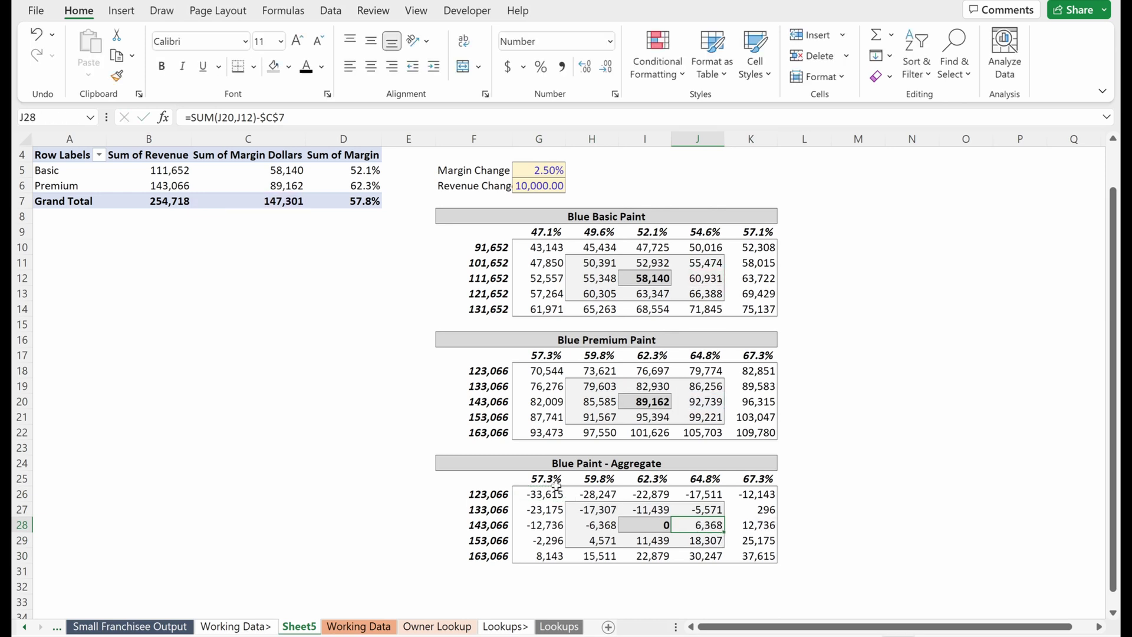
{"action": "left_click_drag", "start_coordinate": [556, 485], "coordinate": [760, 480]}
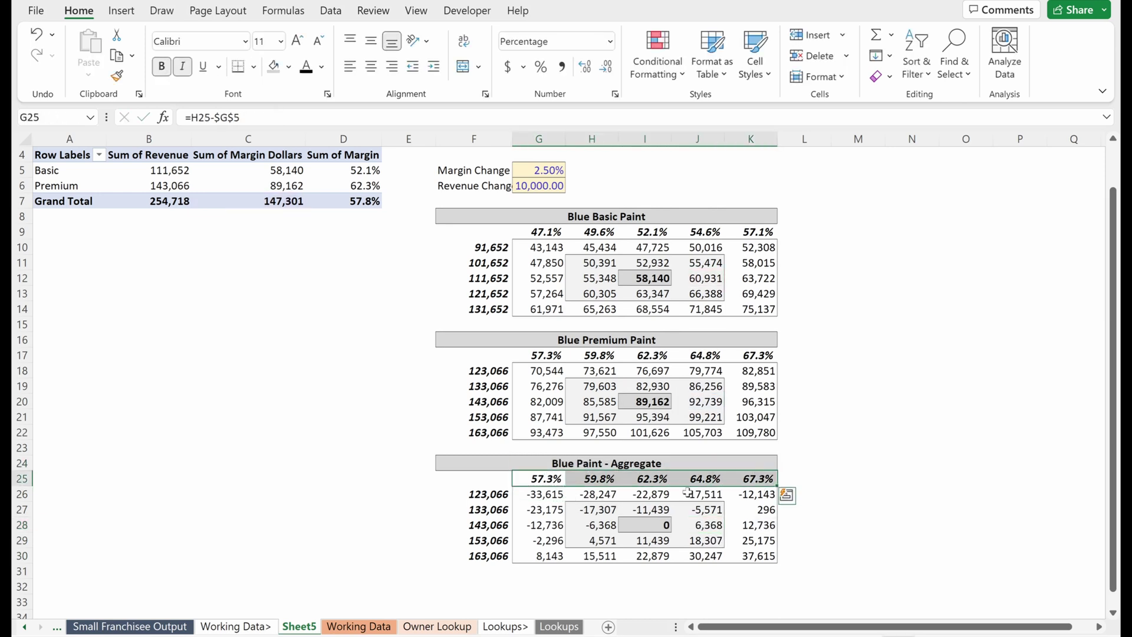
{"action": "left_click", "coordinate": [653, 480]}
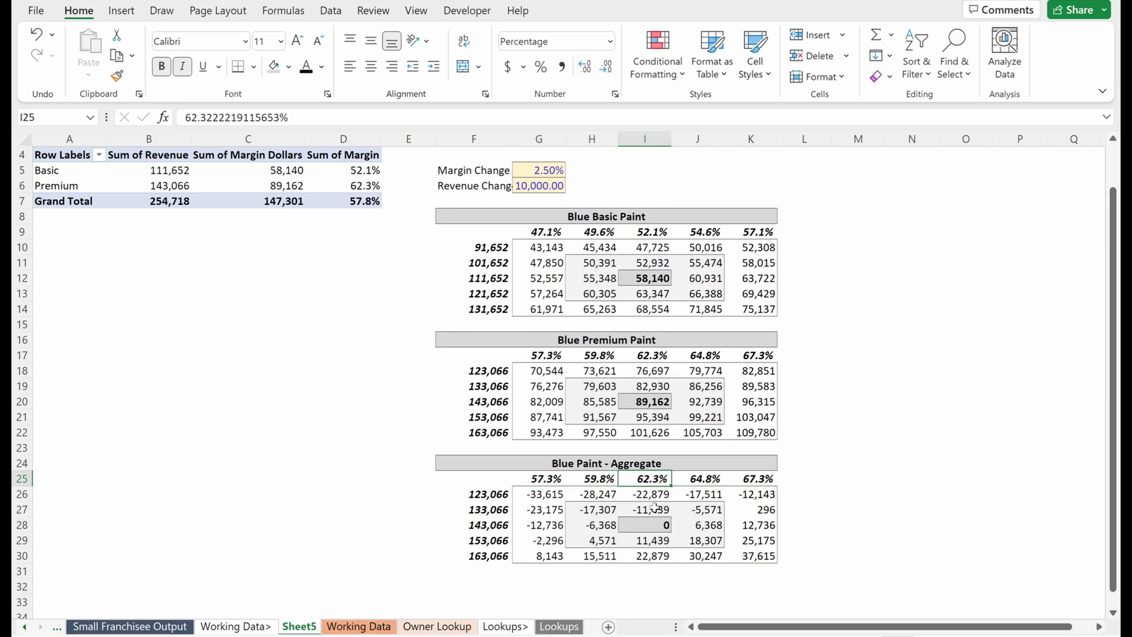
{"action": "left_click", "coordinate": [610, 485]}
{"action": "double_click", "coordinate": [610, 484]}
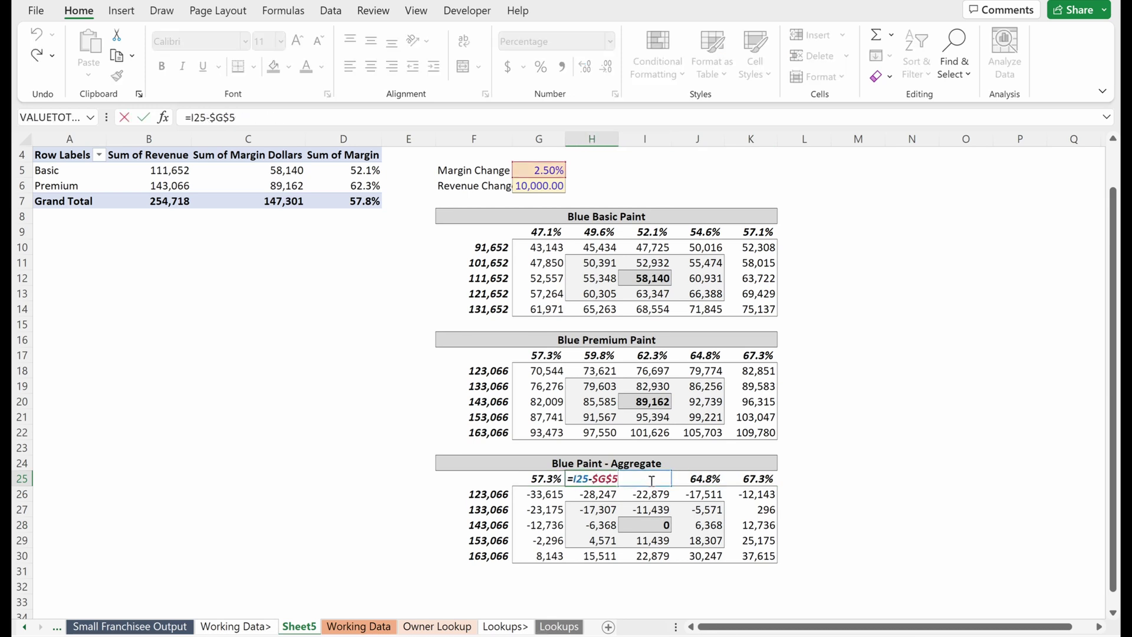
{"action": "key", "text": "Escape"}
{"action": "left_click", "coordinate": [651, 480]}
{"action": "type", "text": "0"}
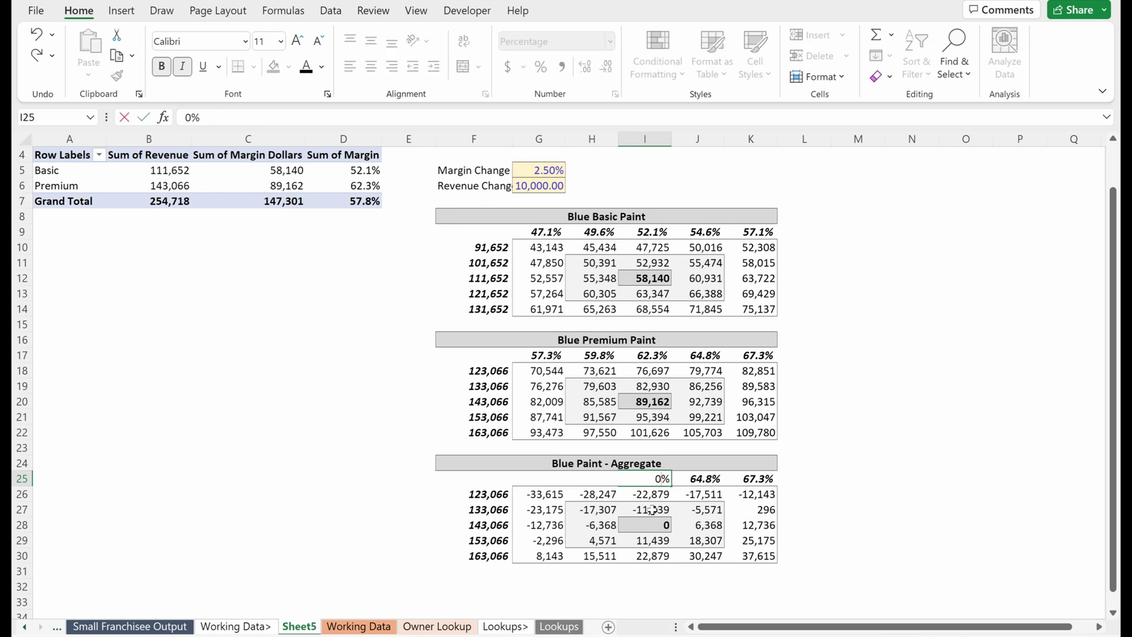
{"action": "key", "text": "Return"}
Fill the H25 and J25 header formulas down through row 30.
{"action": "key", "text": "Up"}
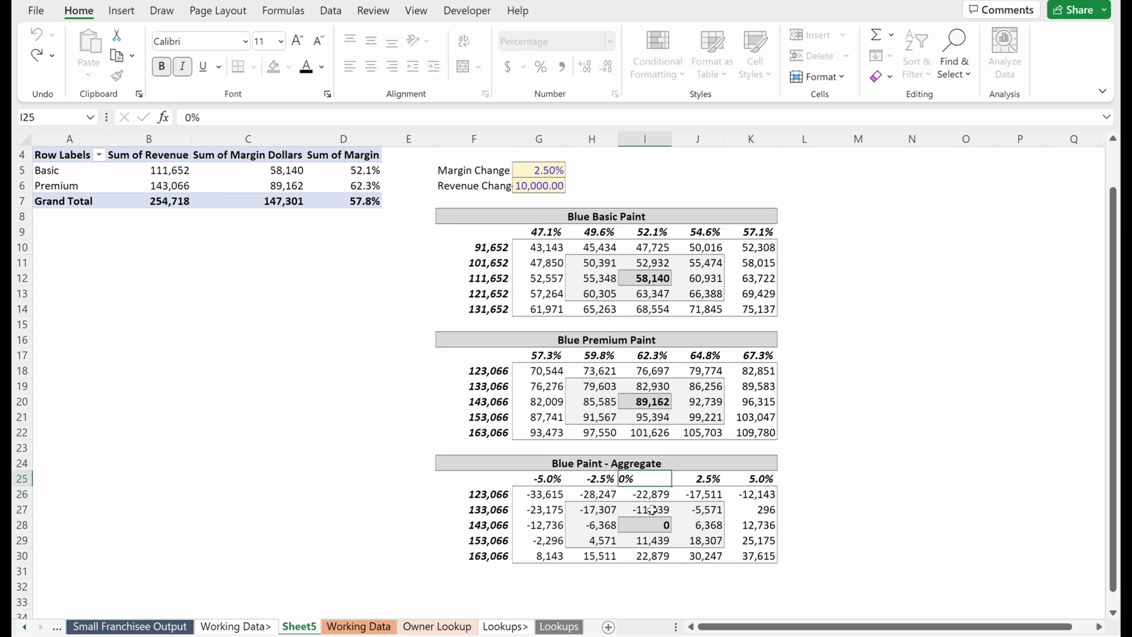
{"action": "key", "text": "Left"}
{"action": "key", "text": "ctrl+shift+Down"}
{"action": "key", "text": "ctrl+d"}
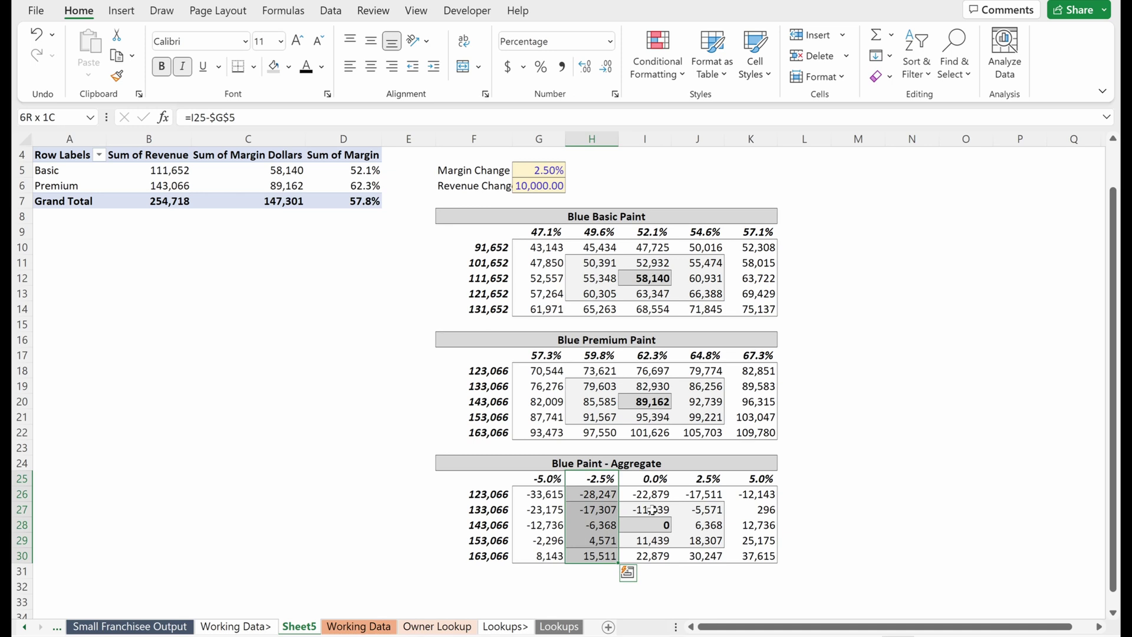
{"action": "key", "text": "Right"}
{"action": "key", "text": "Right"}
{"action": "key", "text": "ctrl+shift+Down"}
{"action": "key", "text": "ctrl+d"}
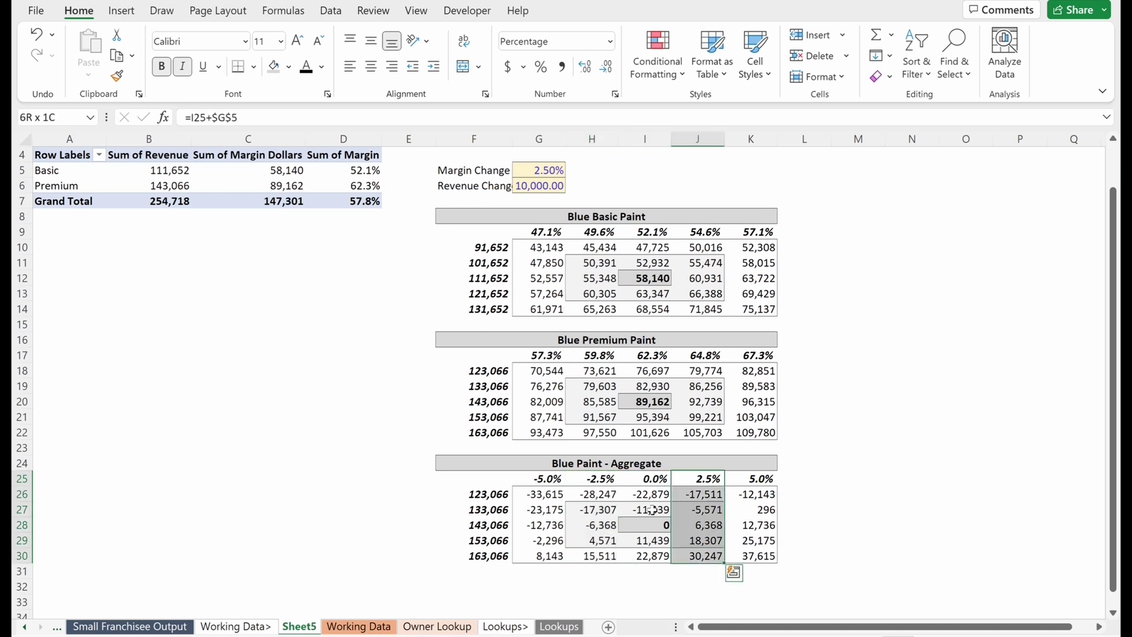
{"action": "key", "text": "Down"}
{"action": "key", "text": "Down"}
{"action": "key", "text": "Down"}
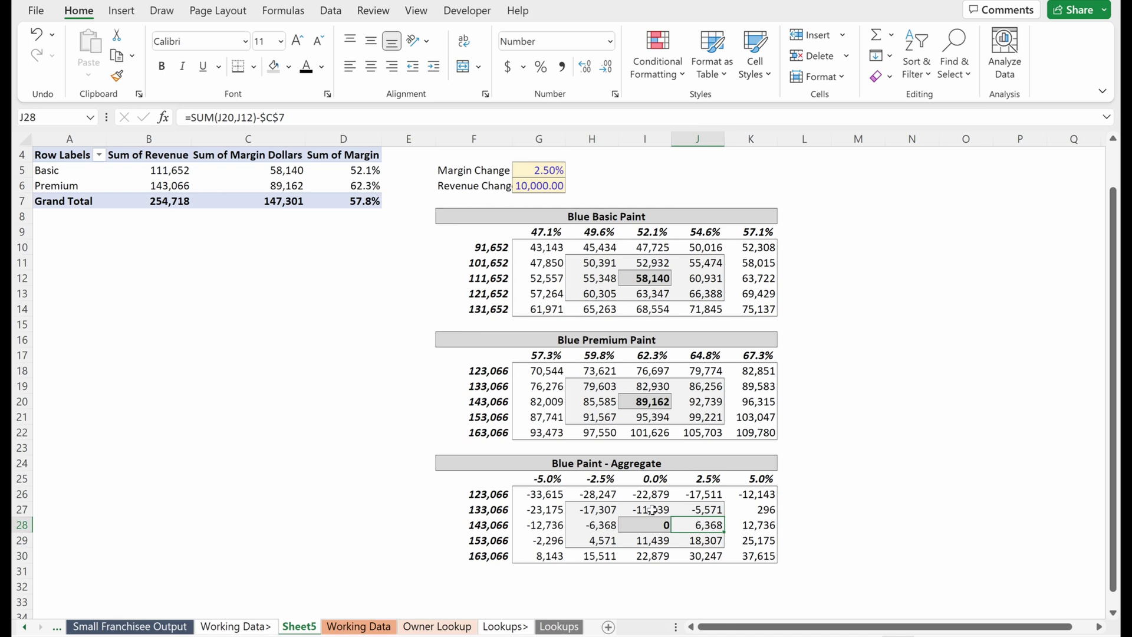
{"action": "key", "text": "ctrl+Left"}
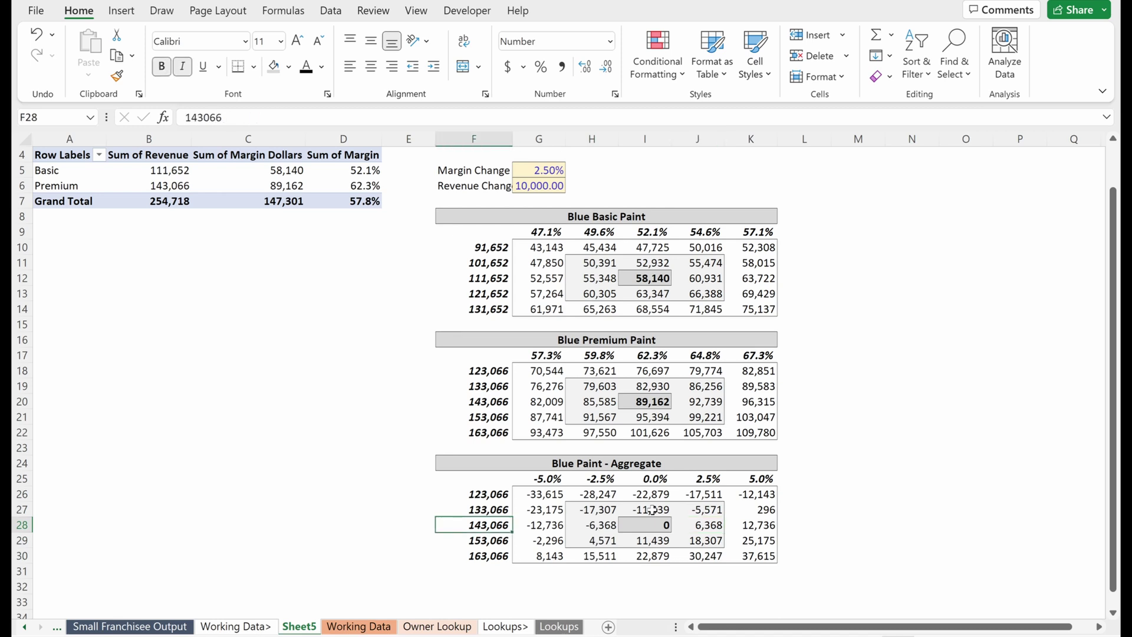
Enter =SUM(F20,F12)-$B$7 in F28 as the combined revenue-change row header.
{"action": "type", "text": "=sum"}
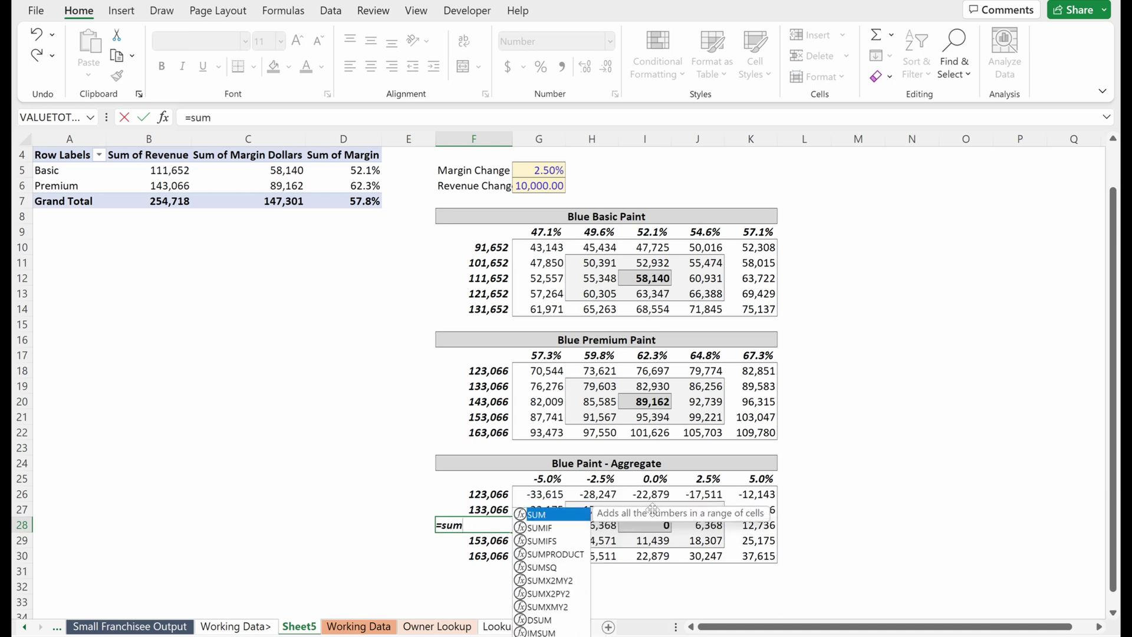
{"action": "key", "text": "Tab"}
{"action": "key", "text": "Up"}
{"action": "key", "text": "Up"}
{"action": "key", "text": "Up"}
{"action": "key", "text": "Up"}
{"action": "key", "text": "Up"}
{"action": "key", "text": "Up"}
{"action": "key", "text": "Up"}
{"action": "key", "text": "Up"}
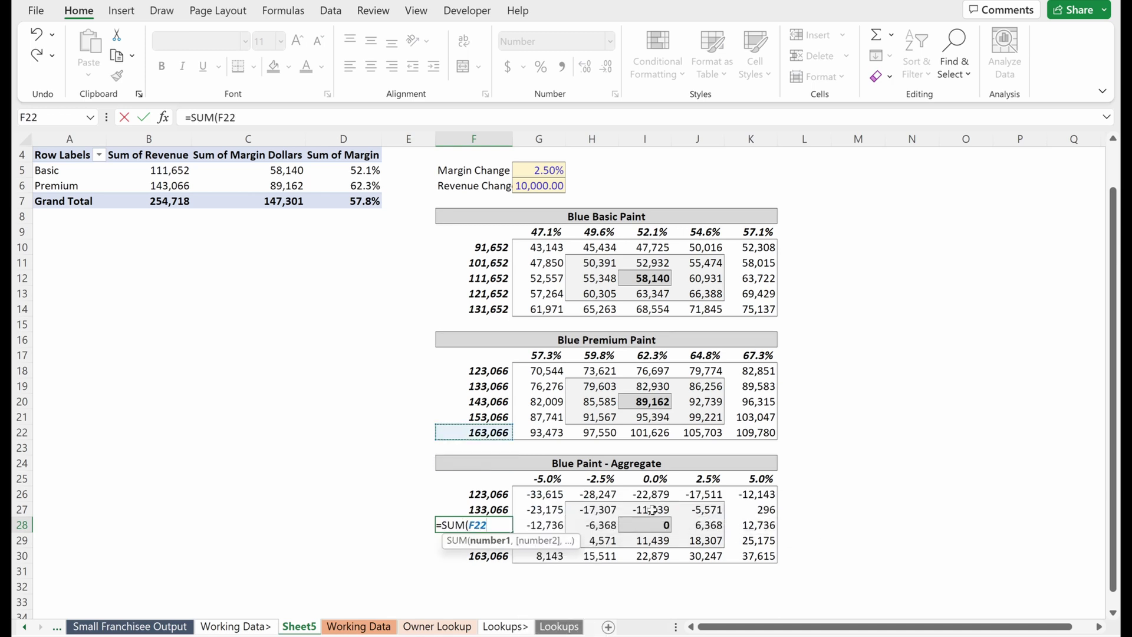
{"action": "type", "text": ","}
{"action": "key", "text": "Up"}
{"action": "key", "text": "Up"}
{"action": "key", "text": "Up"}
{"action": "key", "text": "Up"}
{"action": "key", "text": "Up"}
{"action": "key", "text": "Up"}
{"action": "key", "text": "Up"}
{"action": "key", "text": "Up"}
{"action": "key", "text": "Up"}
{"action": "key", "text": "Up"}
{"action": "key", "text": "Up"}
{"action": "key", "text": "Up"}
{"action": "key", "text": "Up"}
{"action": "key", "text": "Up"}
{"action": "key", "text": "Up"}
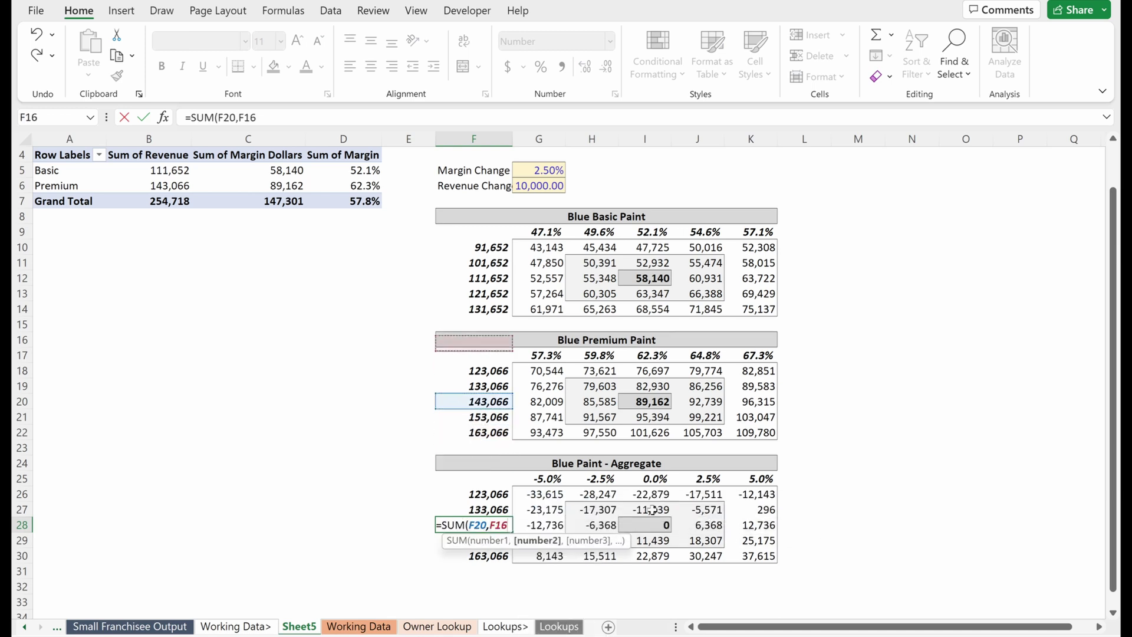
{"action": "key", "text": "Up"}
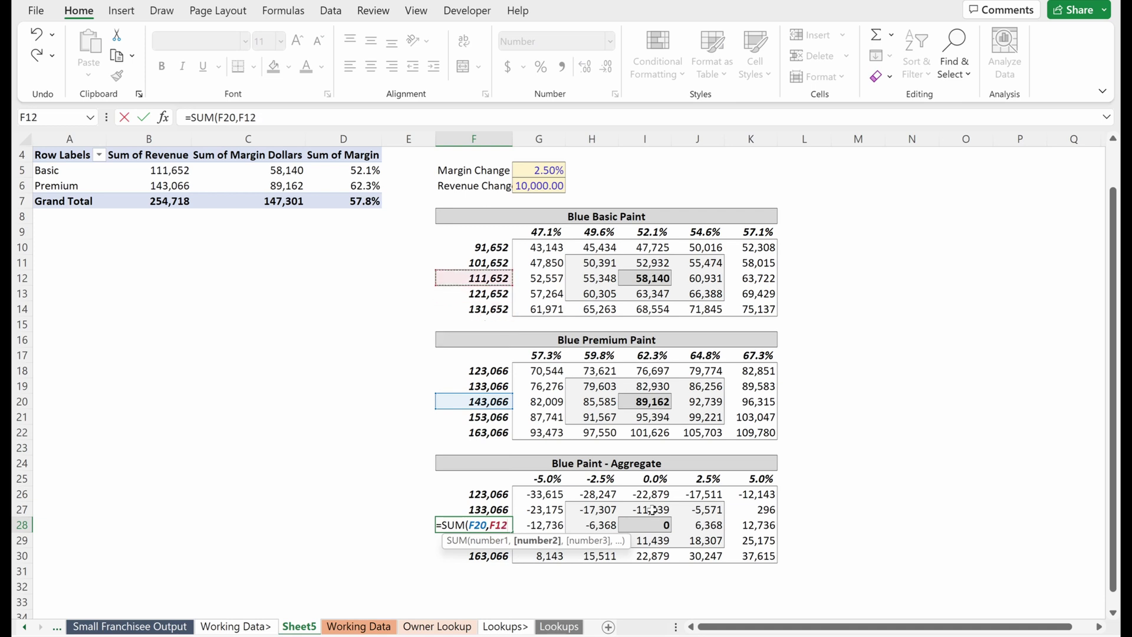
{"action": "type", "text": ")-"}
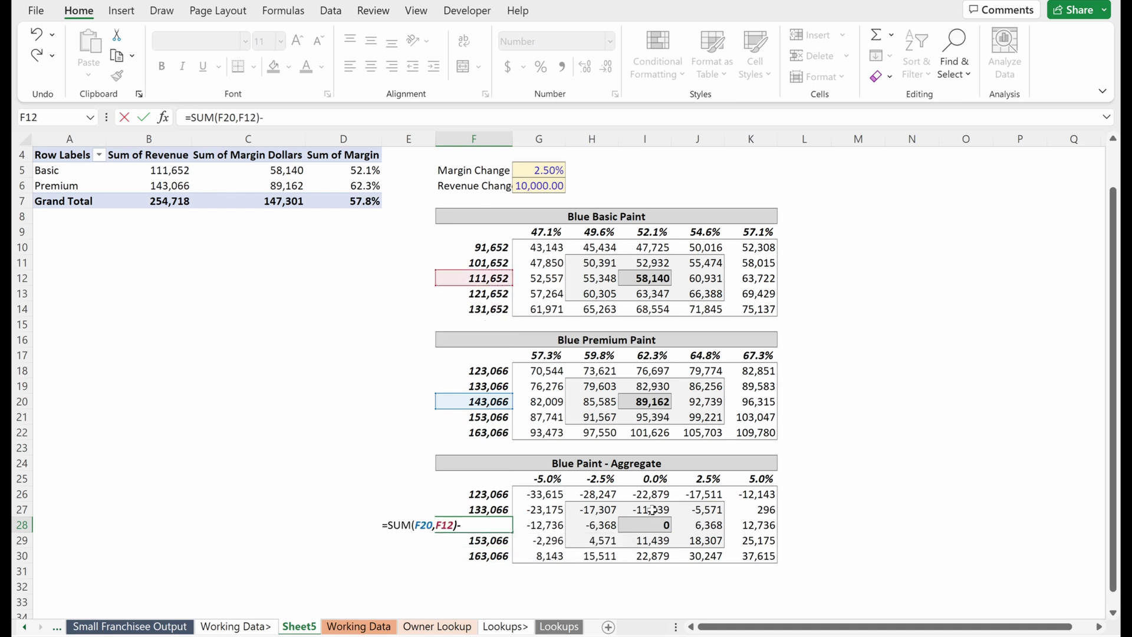
{"action": "left_click", "coordinate": [183, 202]}
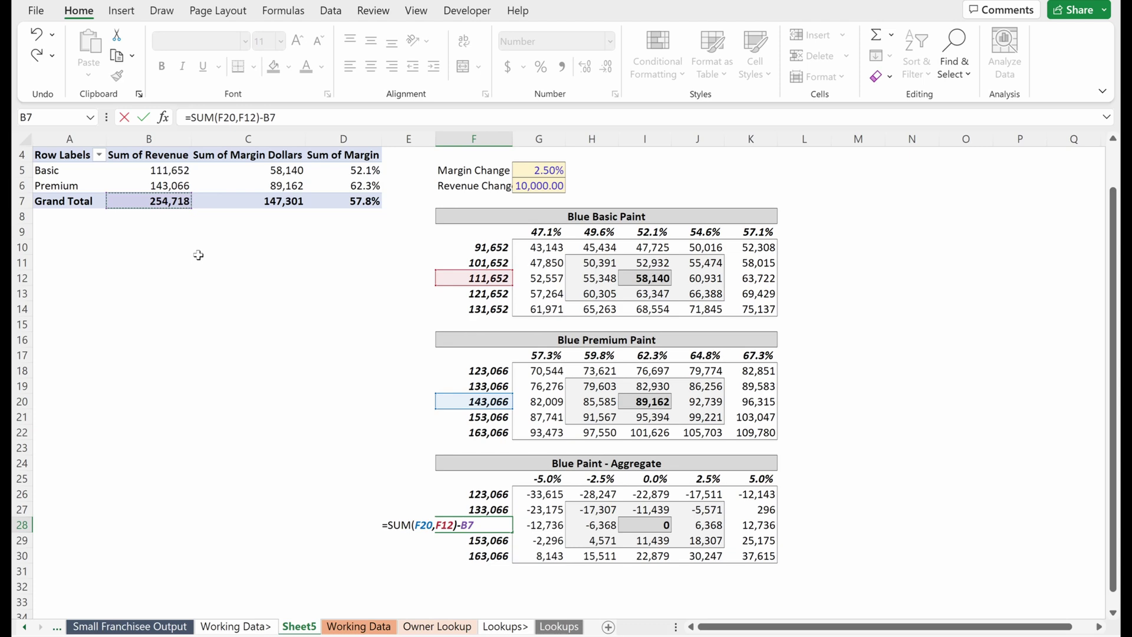
{"action": "key", "text": "F4"}
{"action": "key", "text": "Return"}
Paste the F28 formula into row headers F26:F30 as formulas only.
{"action": "key", "text": "Up"}
{"action": "key", "text": "ctrl+c"}
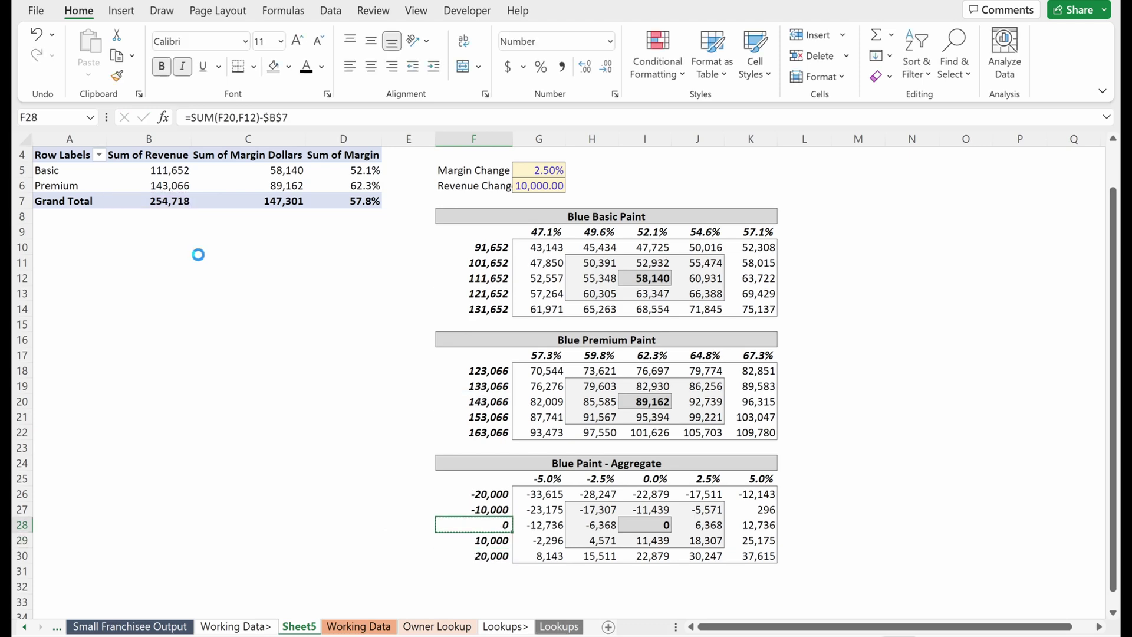
{"action": "key", "text": "Up"}
{"action": "key", "text": "Up"}
{"action": "key", "text": "shift+Down"}
{"action": "key", "text": "shift+Down"}
{"action": "key", "text": "shift+Down"}
{"action": "key", "text": "shift+Down"}
{"action": "key", "text": "ctrl+alt+v"}
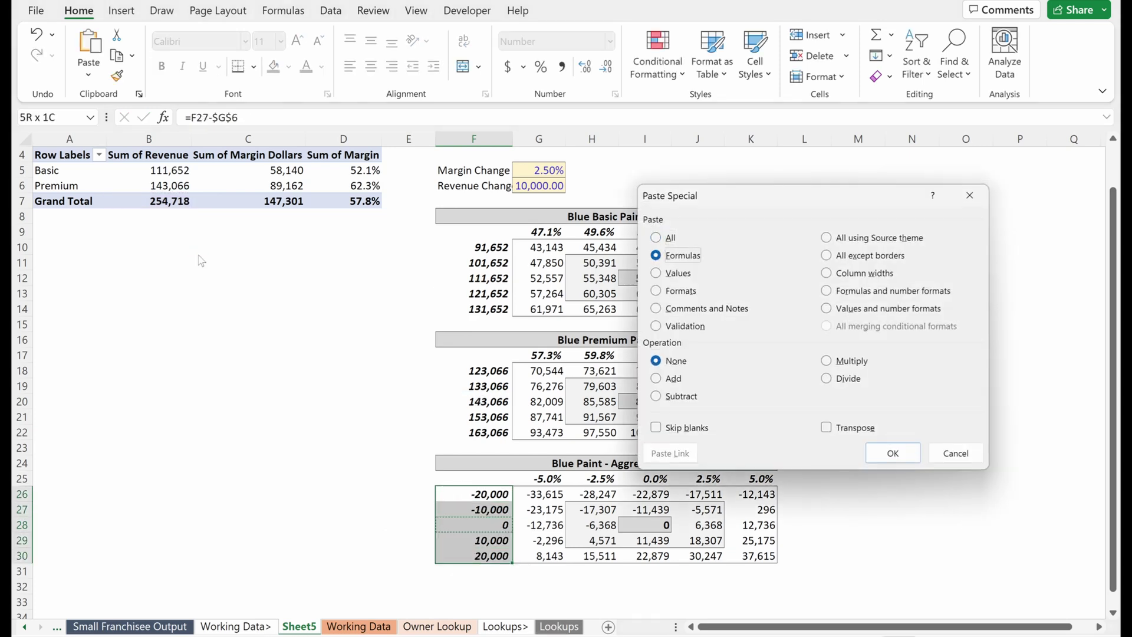
{"action": "key", "text": "Return"}
Inspect the pasted formulas in F26 and F27 without changing them.
{"action": "key", "text": "Down"}
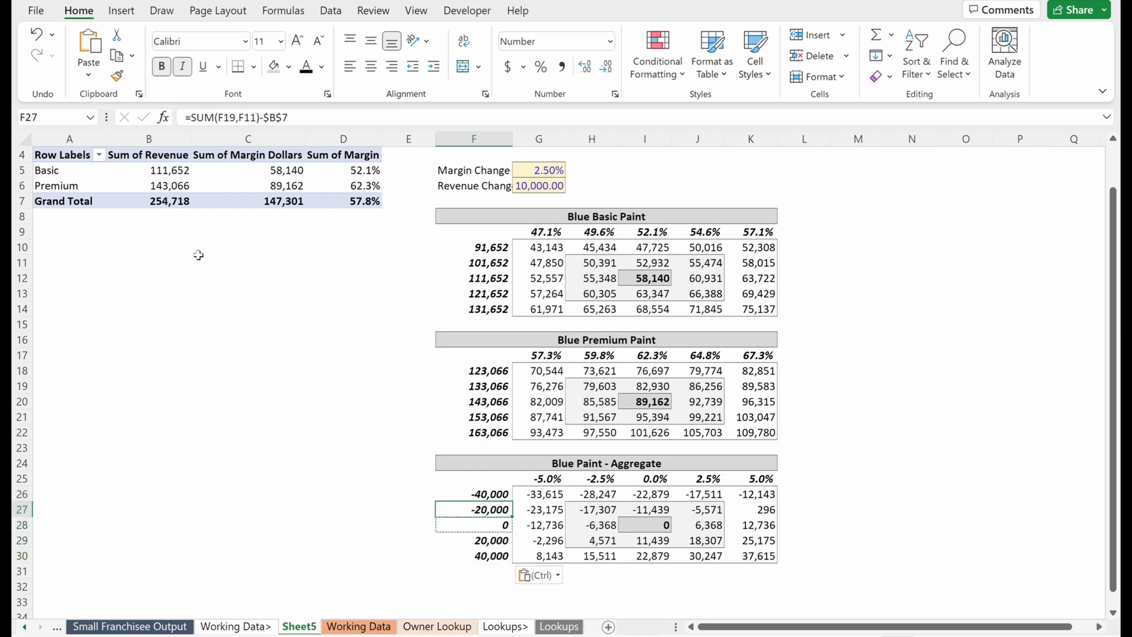
{"action": "key", "text": "F2"}
{"action": "key", "text": "Escape"}
{"action": "key", "text": "Up"}
{"action": "key", "text": "F2"}
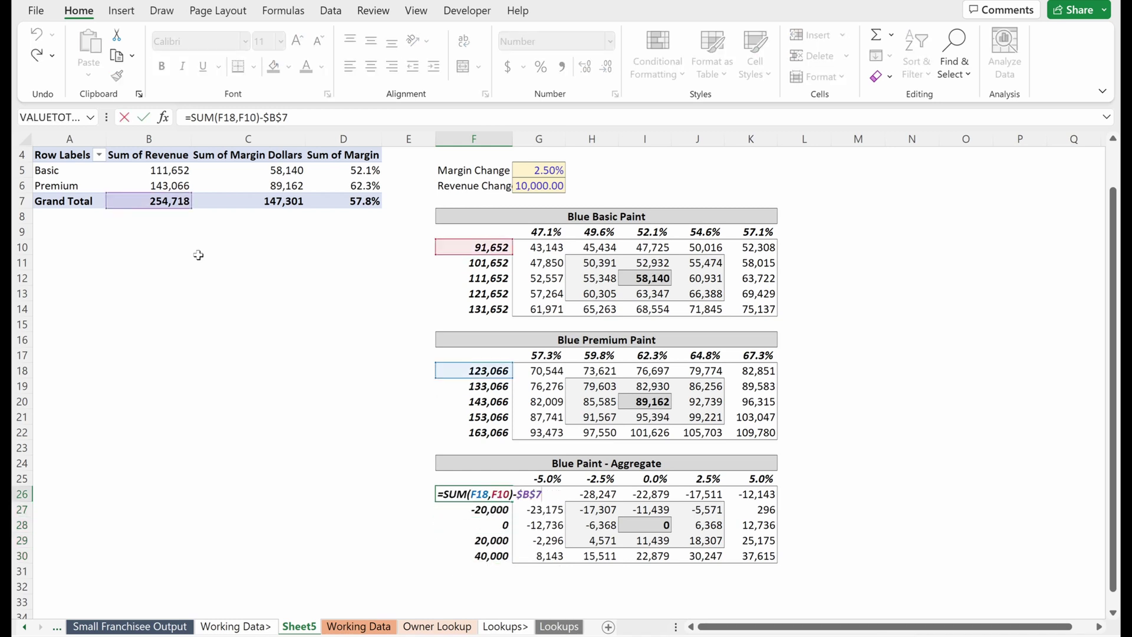
{"action": "key", "text": "Escape"}
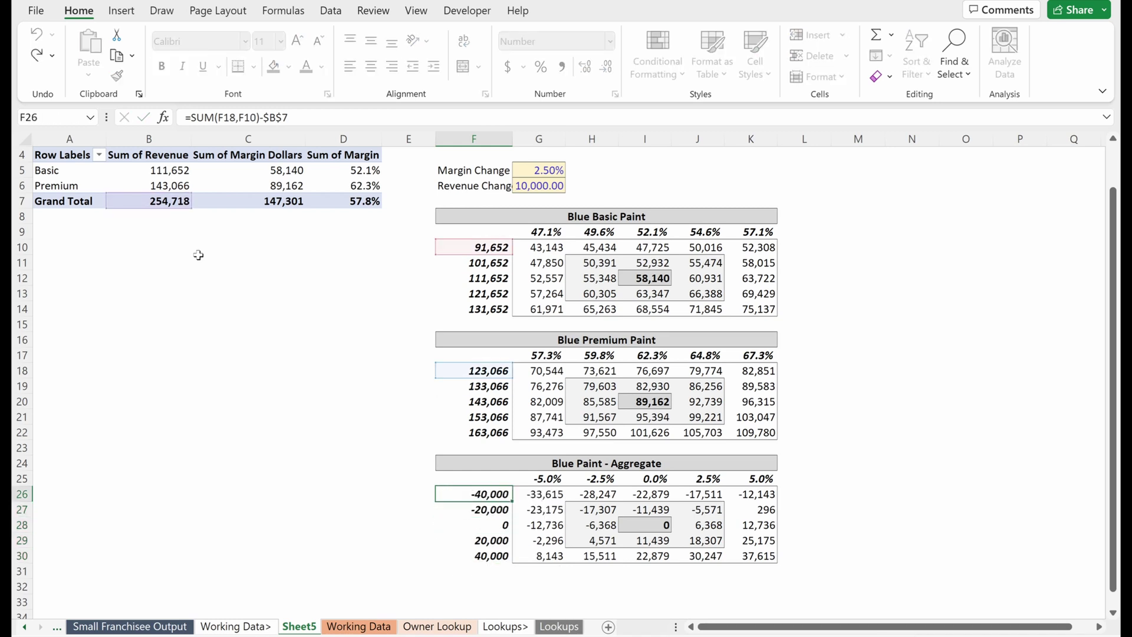
{"action": "key", "text": "Down"}
{"action": "key", "text": "F2"}
{"action": "key", "text": "Escape"}
{"action": "key", "text": "Up"}
{"action": "key", "text": "F2"}
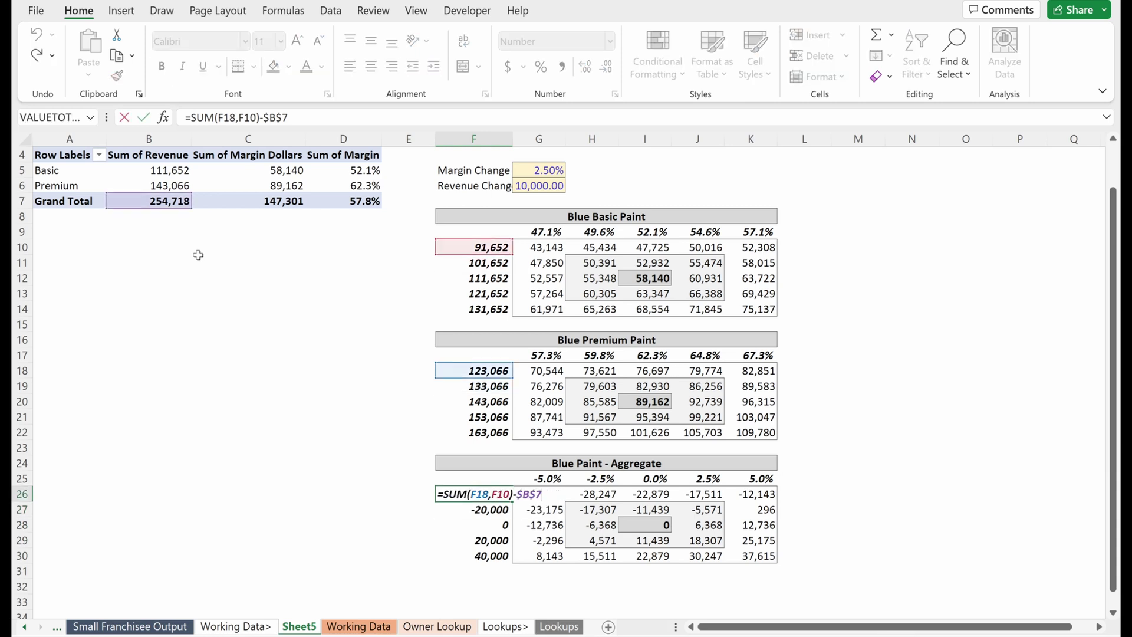
{"action": "key", "text": "Escape"}
{"action": "left_click", "coordinate": [489, 389]}
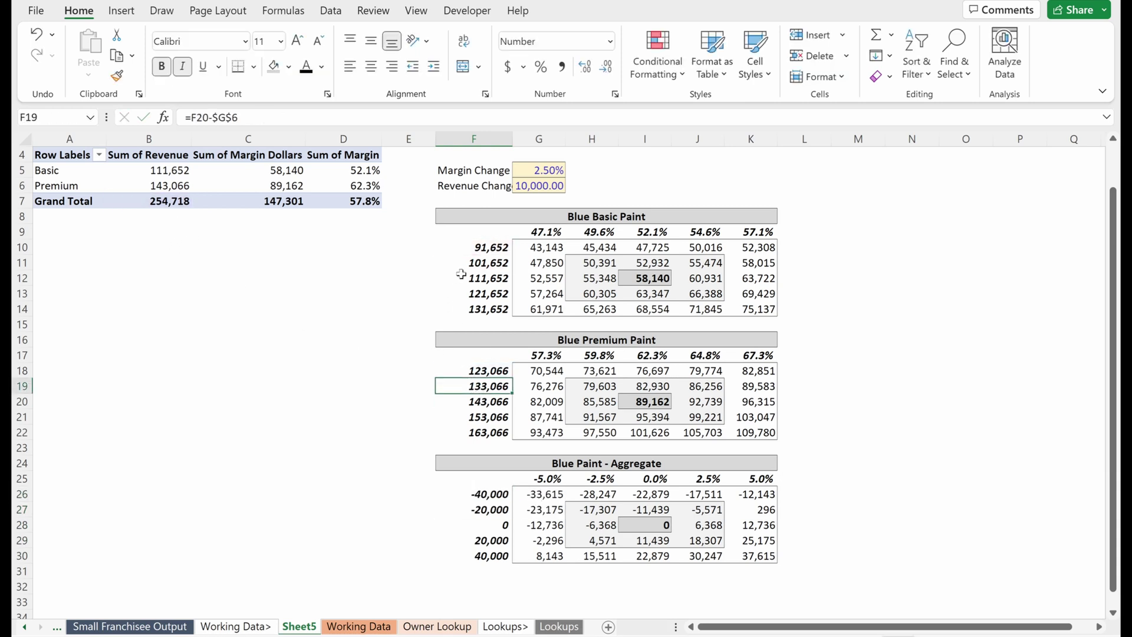
{"action": "left_click", "coordinate": [479, 268], "text": "ctrl"}
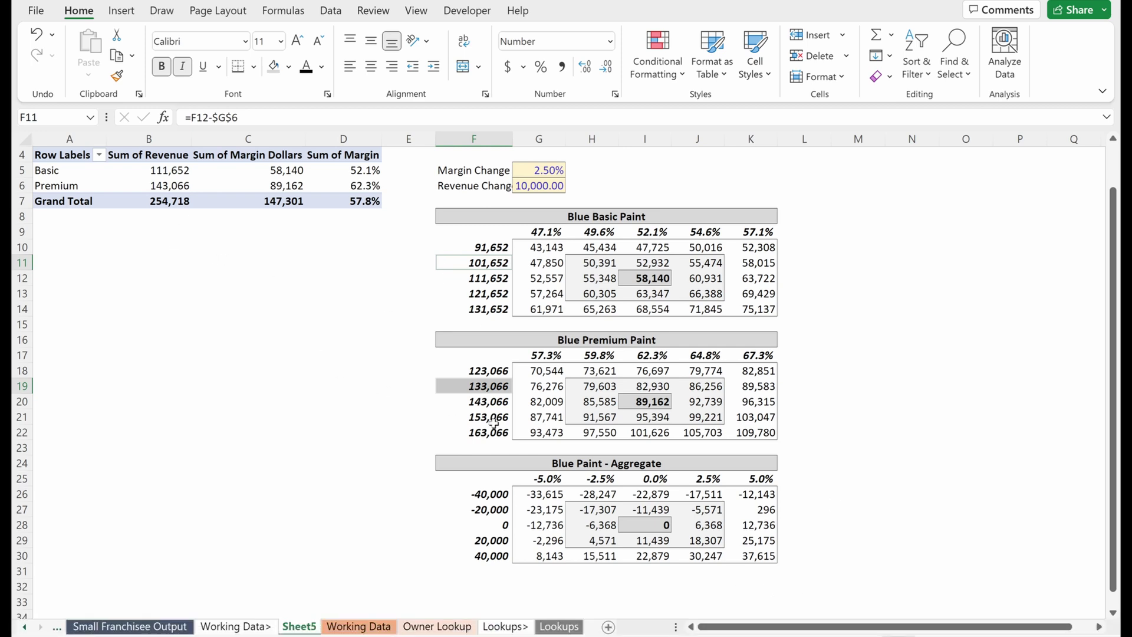
{"action": "left_click", "coordinate": [551, 436]}
{"action": "left_click_drag", "start_coordinate": [488, 232], "coordinate": [761, 309]}
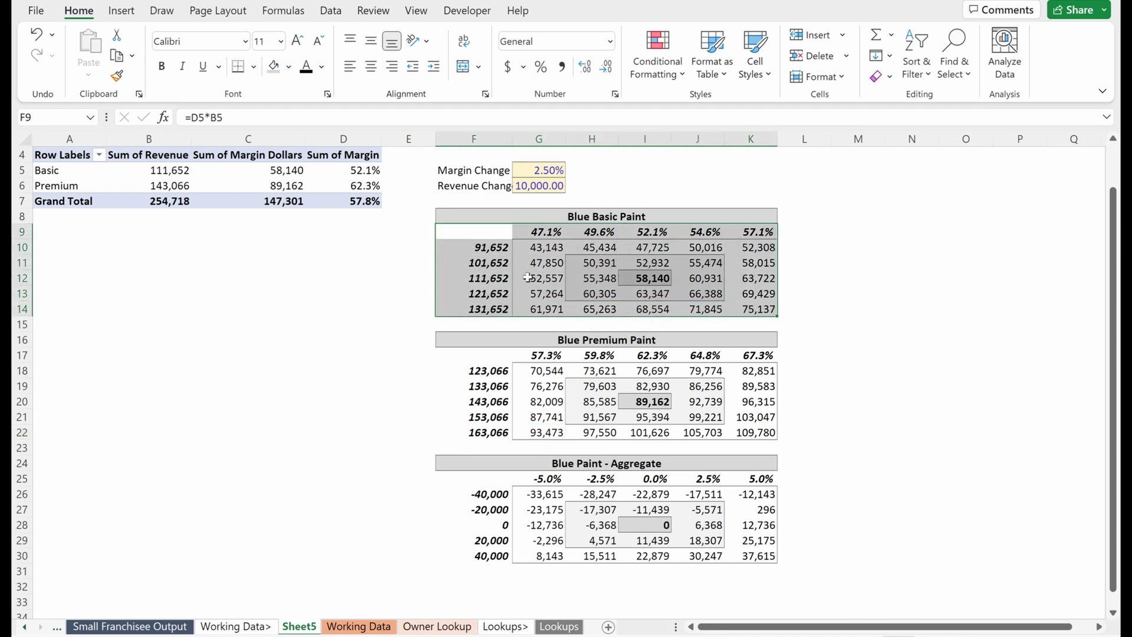
{"action": "left_click", "coordinate": [429, 250]}
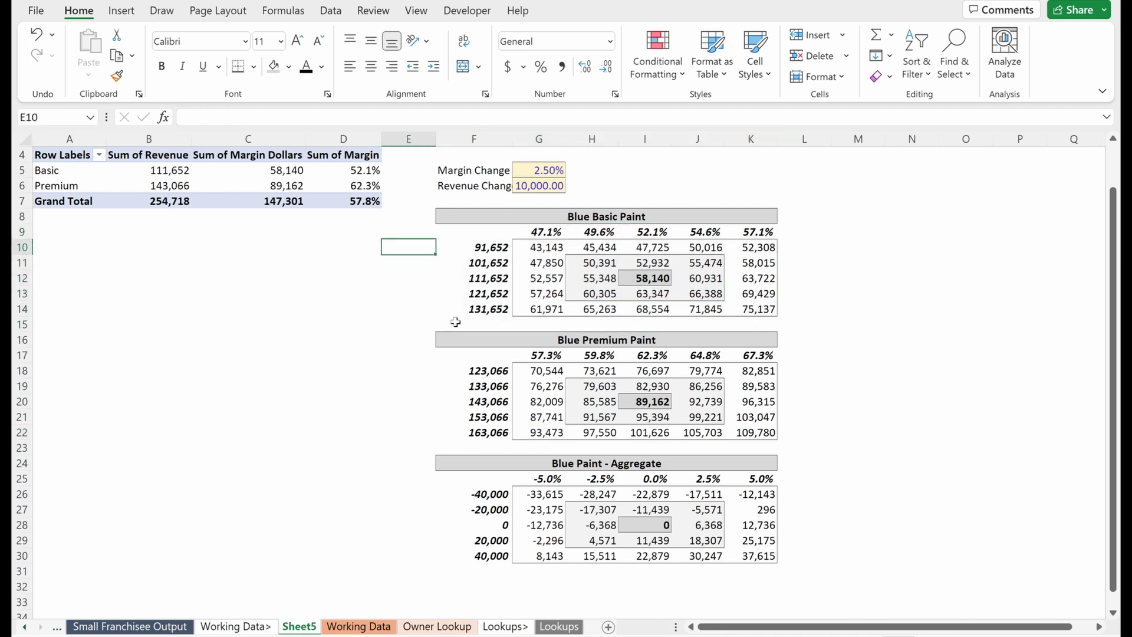
{"action": "left_click", "coordinate": [499, 508]}
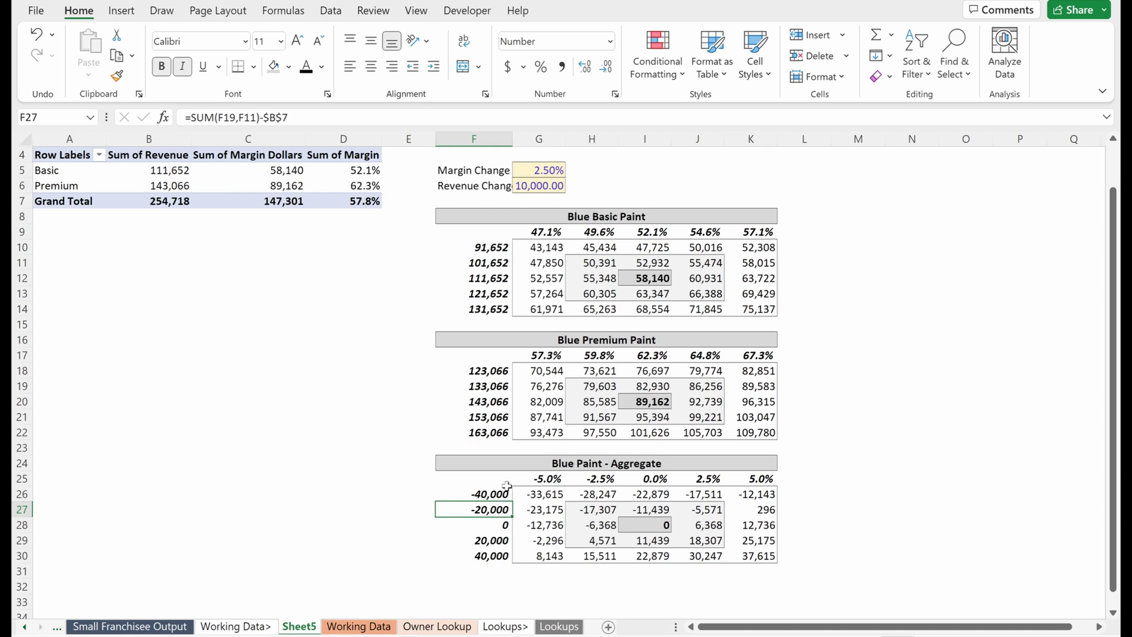
Give the Aggregate results G26:K30 a custom number format with red bracketed negatives.
{"action": "scroll", "coordinate": [787, 554], "scroll_direction": "down", "scroll_amount": 2}
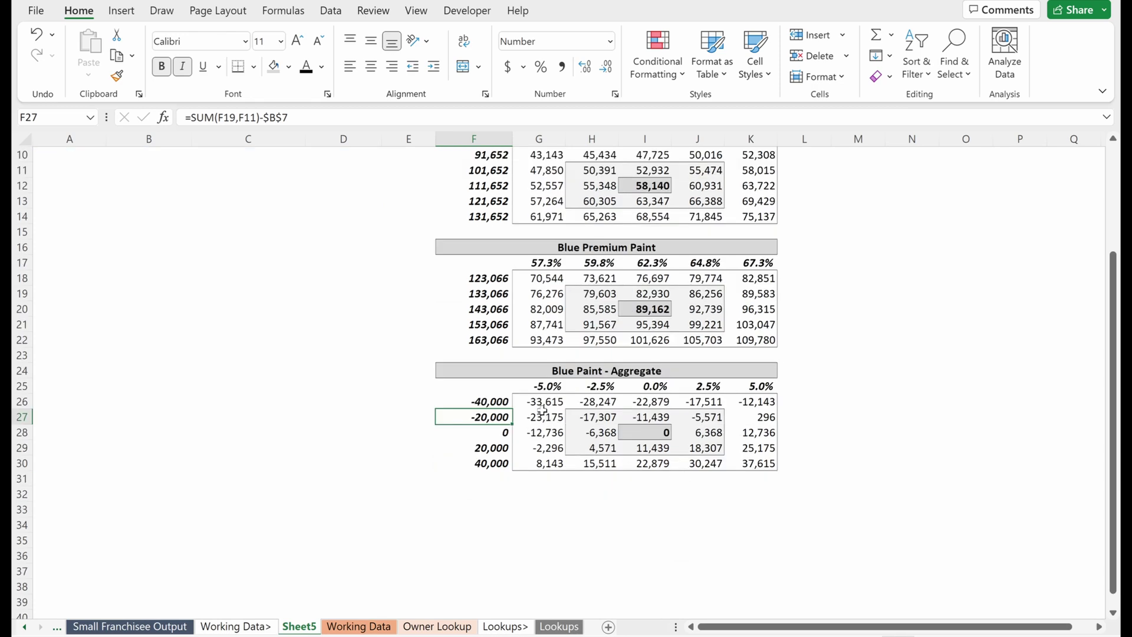
{"action": "left_click_drag", "start_coordinate": [543, 410], "coordinate": [761, 463]}
{"action": "key", "text": "ctrl+1"}
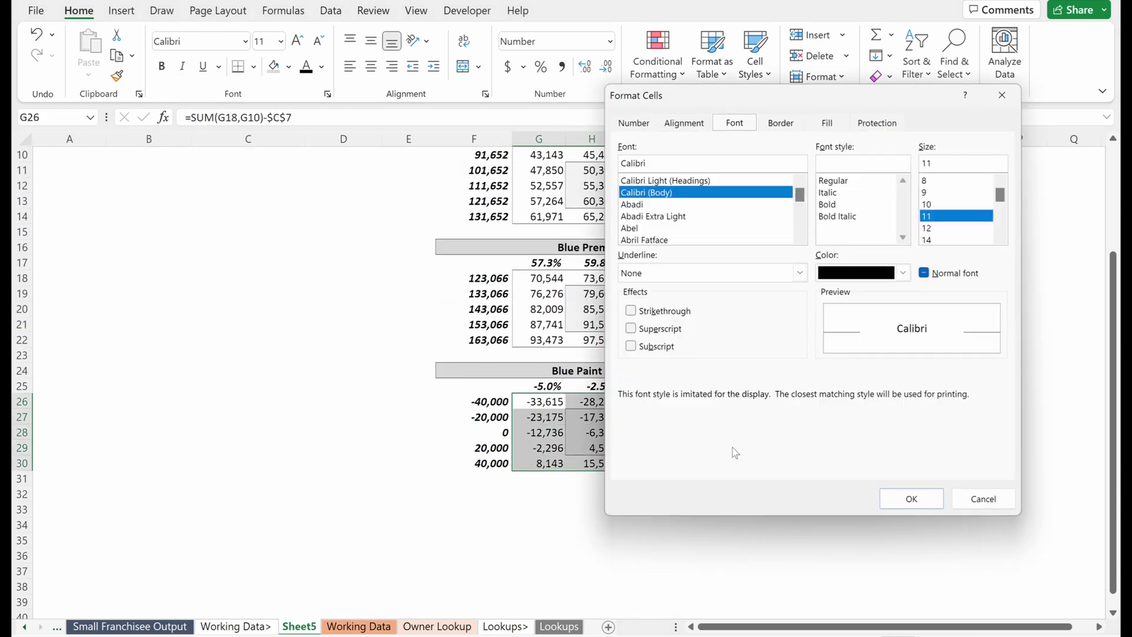
{"action": "left_click", "coordinate": [648, 129]}
{"action": "left_click", "coordinate": [629, 294]}
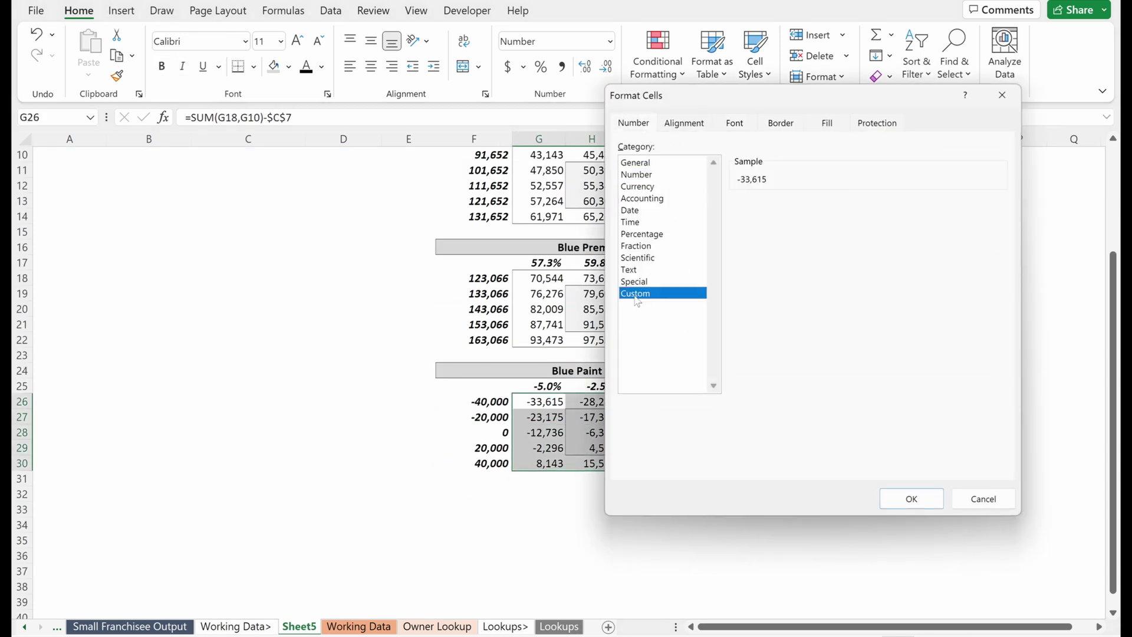
{"action": "left_click", "coordinate": [772, 305]}
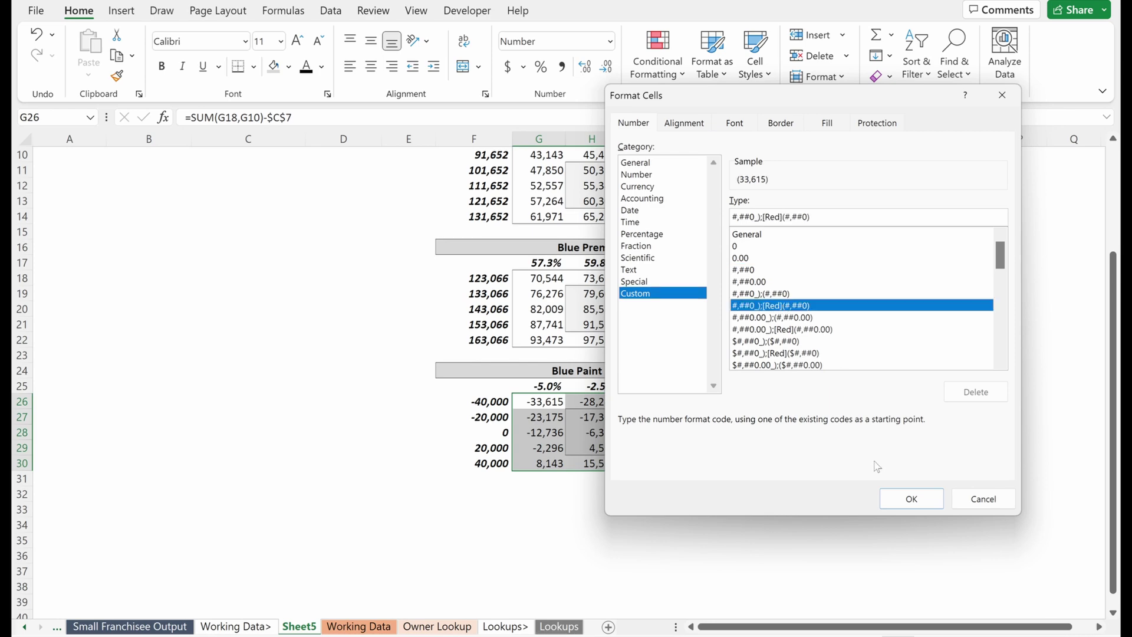
{"action": "left_click", "coordinate": [911, 498]}
{"action": "left_click", "coordinate": [739, 433]}
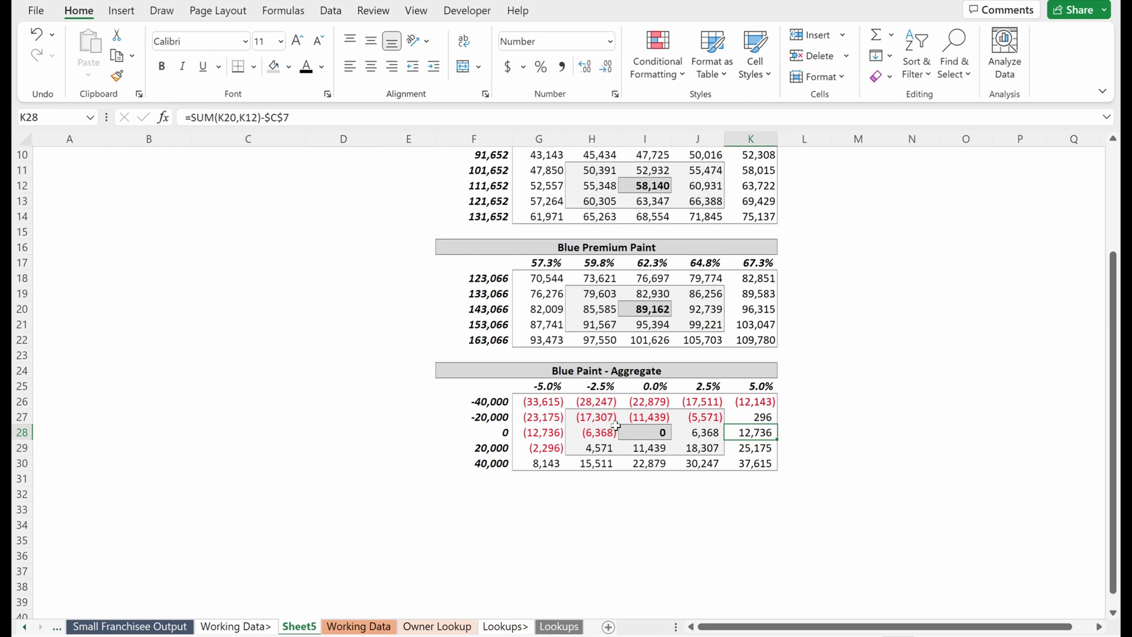
Check the Aggregate formulas in G28 and down the centre margin column to I30.
{"action": "left_click", "coordinate": [541, 434]}
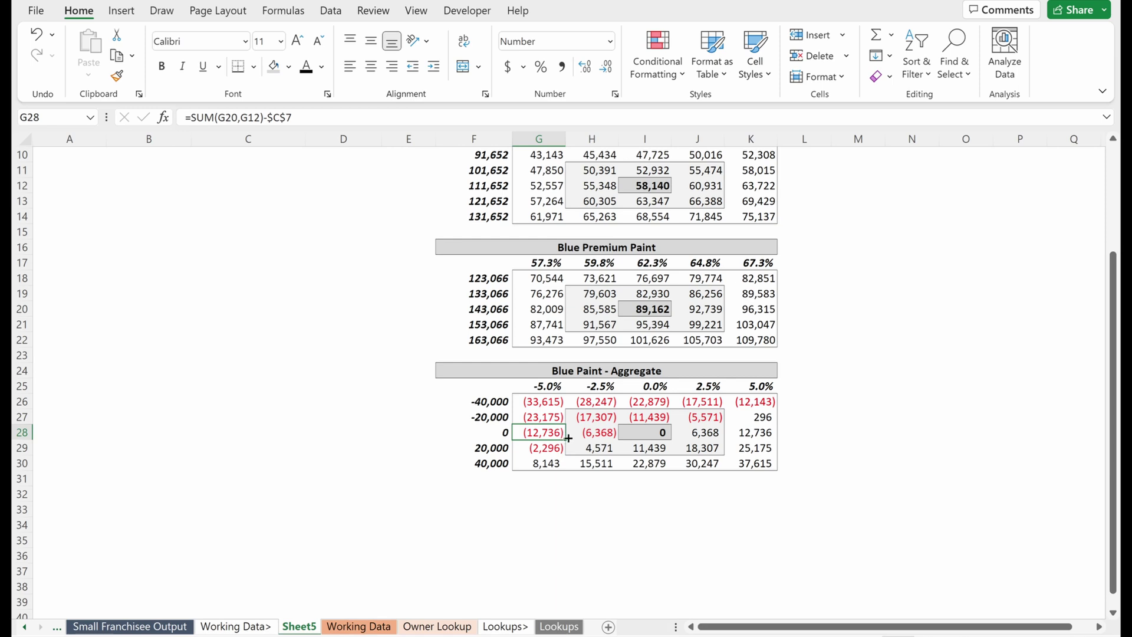
{"action": "left_click_drag", "start_coordinate": [657, 387], "coordinate": [659, 462]}
{"action": "left_click", "coordinate": [659, 464]}
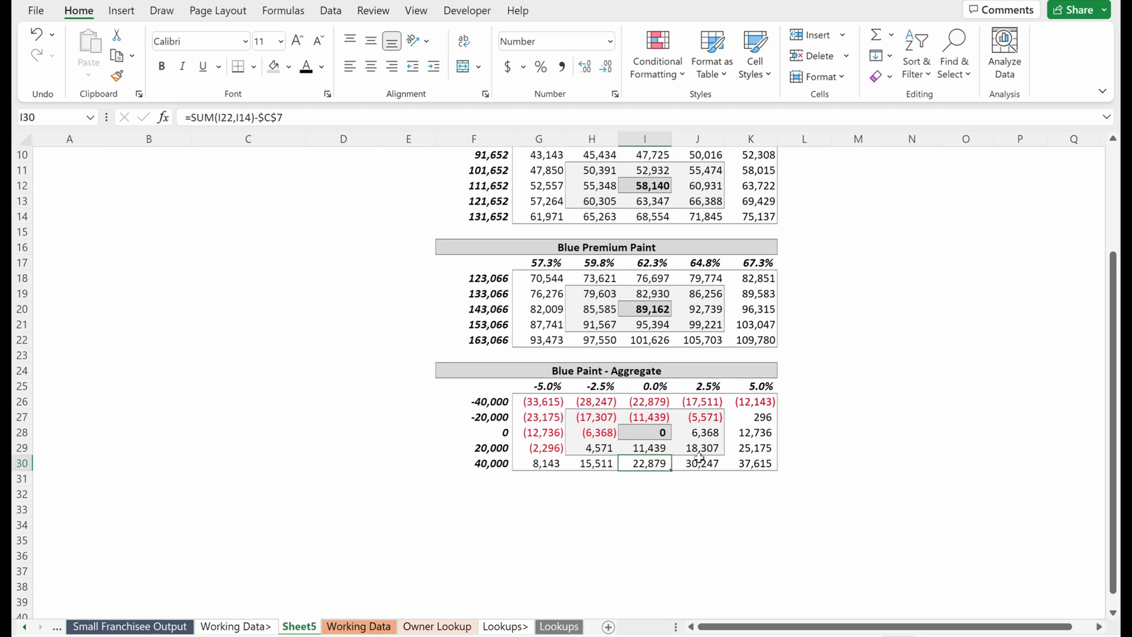
Try 5% as the margin step and 25,000 as the revenue step.
{"action": "scroll", "coordinate": [672, 370], "scroll_direction": "up", "scroll_amount": 2}
{"action": "left_click", "coordinate": [554, 177]}
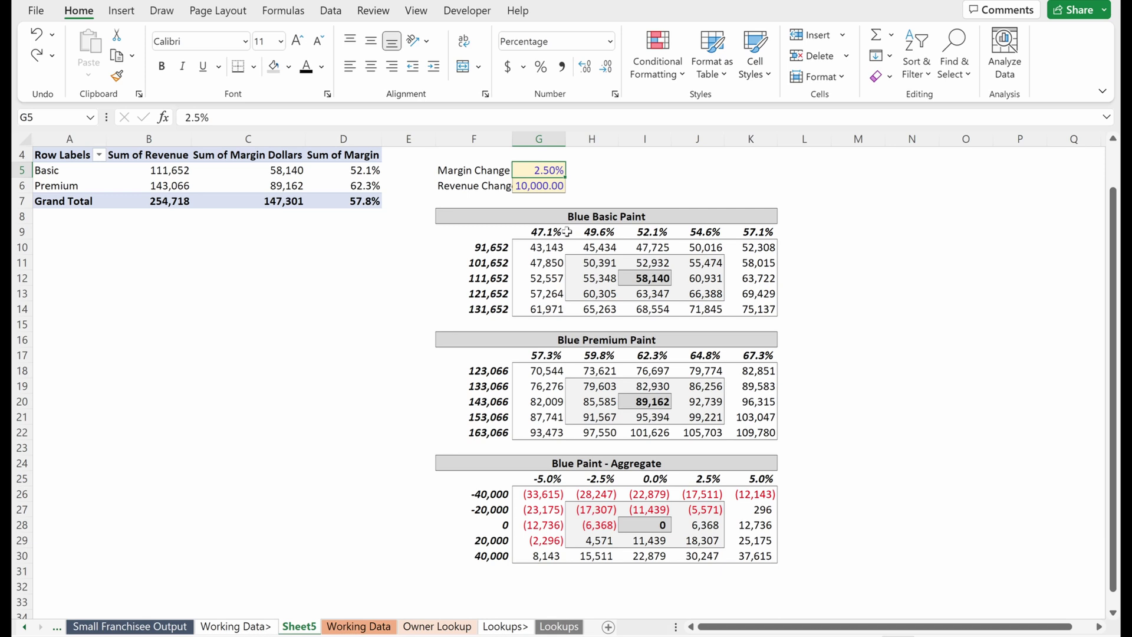
{"action": "type", "text": "5%"}
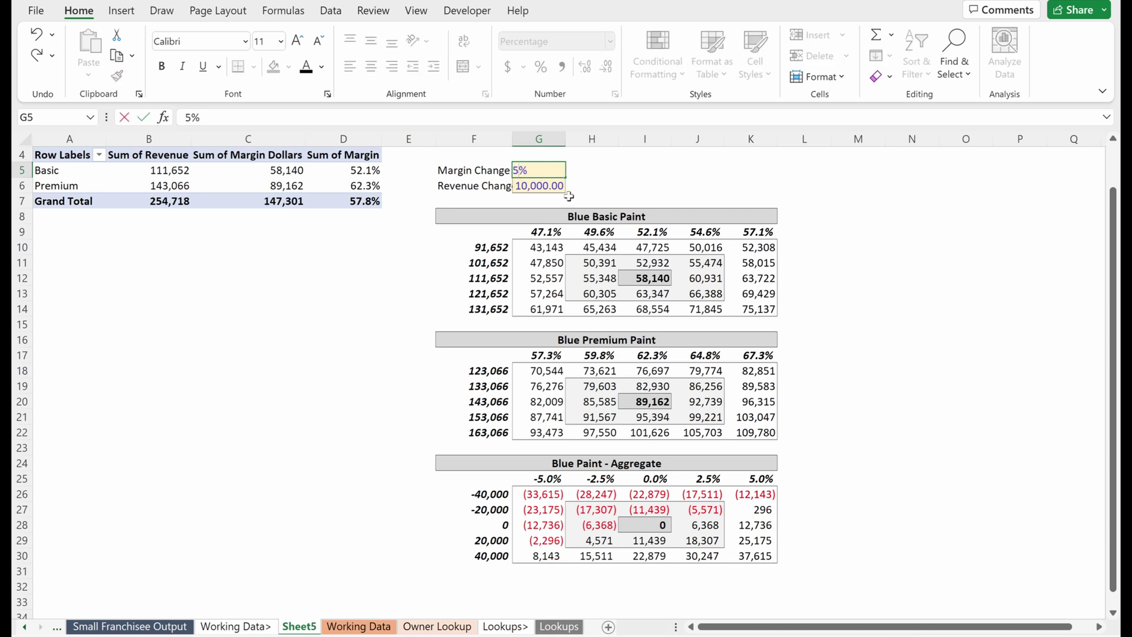
{"action": "key", "text": "Return"}
{"action": "type", "text": "250"}
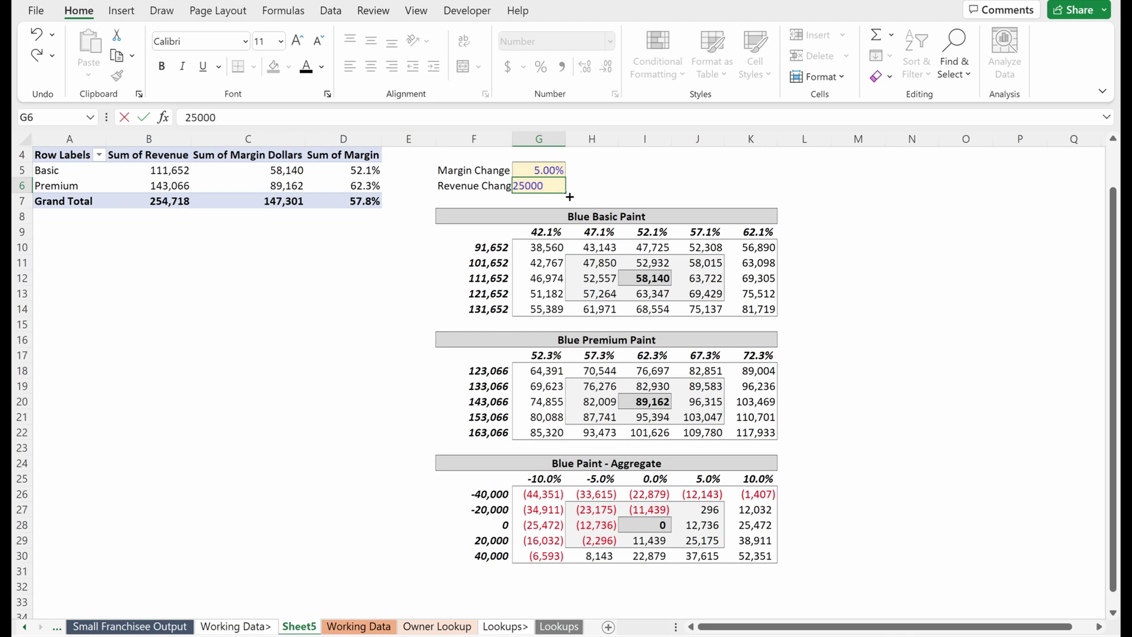
{"action": "key", "text": "Escape"}
{"action": "type", "text": "25,0"}
{"action": "type", "text": "00"}
{"action": "key", "text": "Return"}
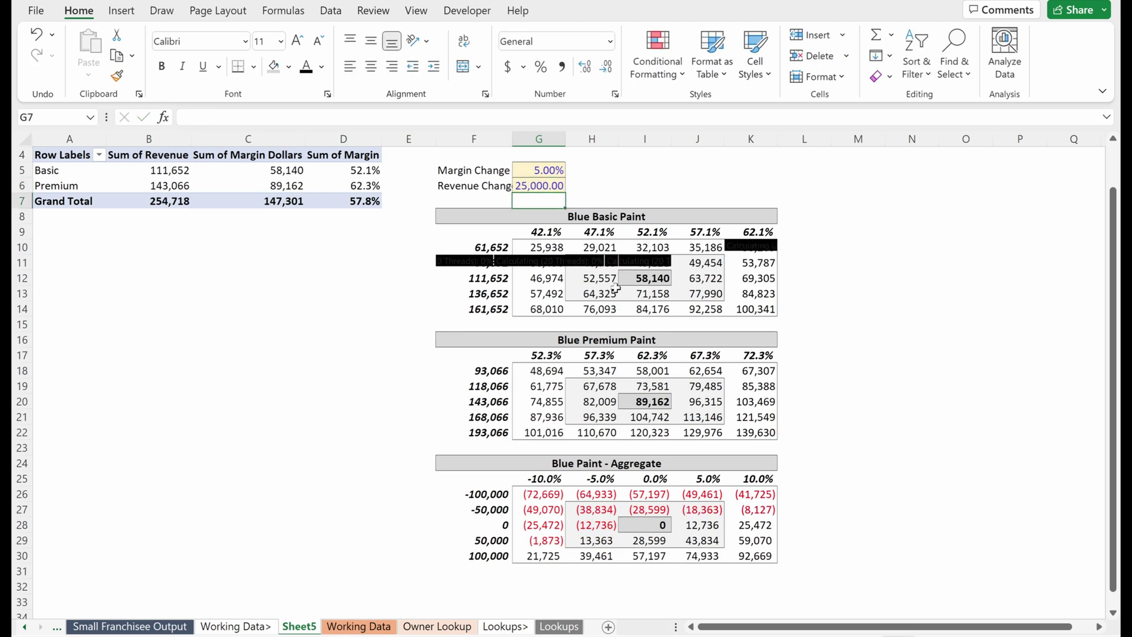
{"action": "key", "text": "Down"}
{"action": "key", "text": "Down"}
{"action": "key", "text": "Down"}
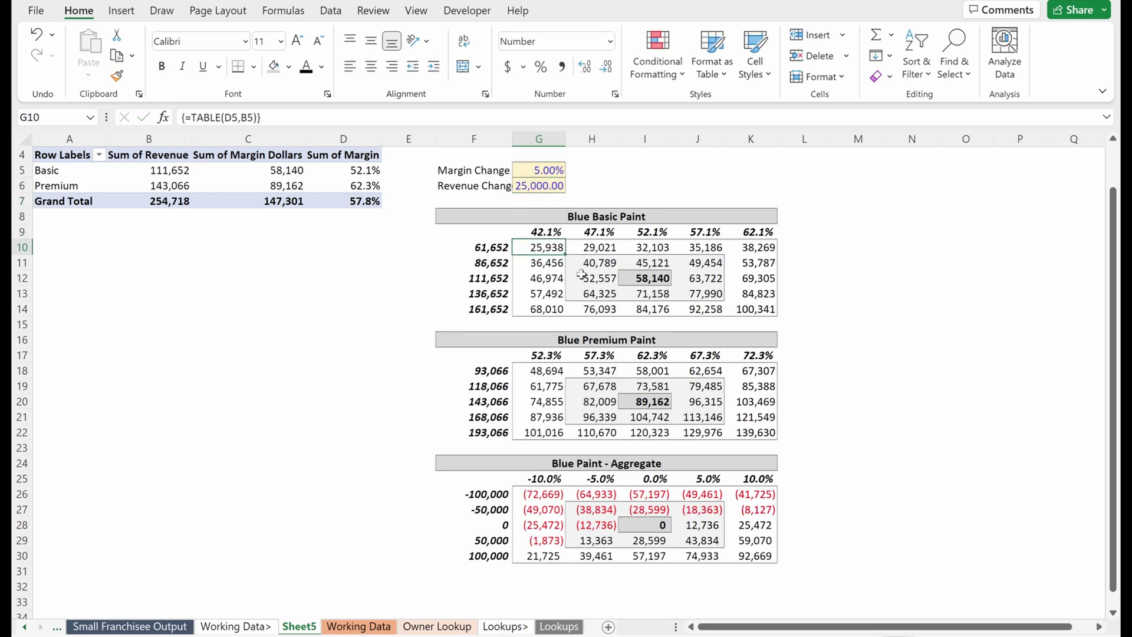
Inspect the first Aggregate result formula and the -10.0% header formula.
{"action": "left_click", "coordinate": [548, 494]}
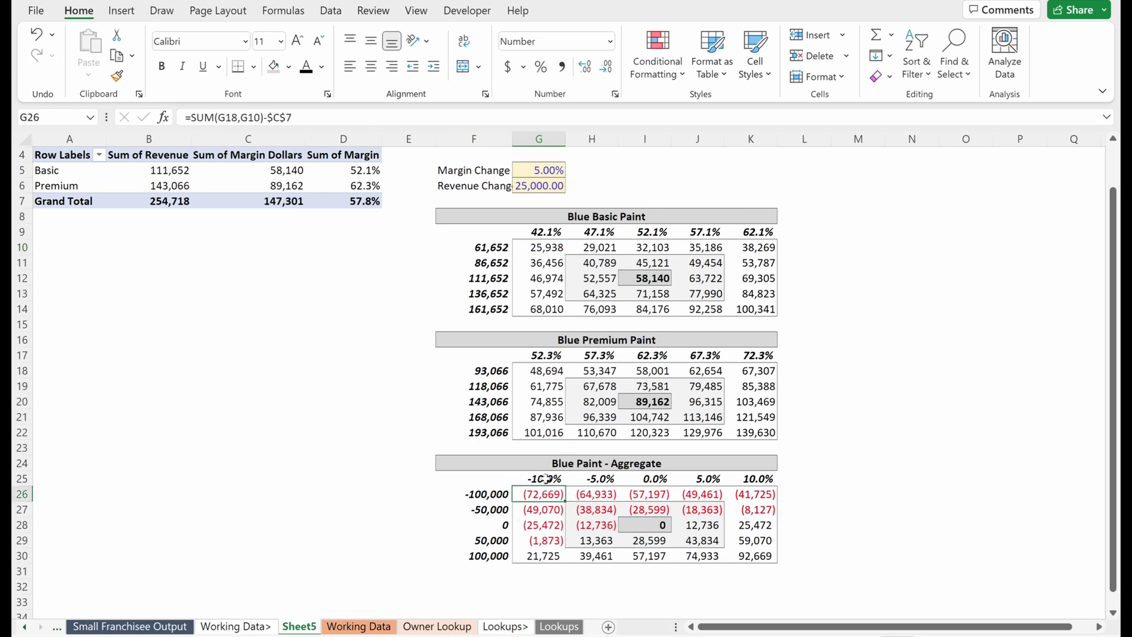
{"action": "mouse_move", "coordinate": [545, 479]}
{"action": "left_mouse_down"}
{"action": "mouse_move", "coordinate": [548, 494]}
{"action": "mouse_move", "coordinate": [550, 482]}
{"action": "left_mouse_up"}
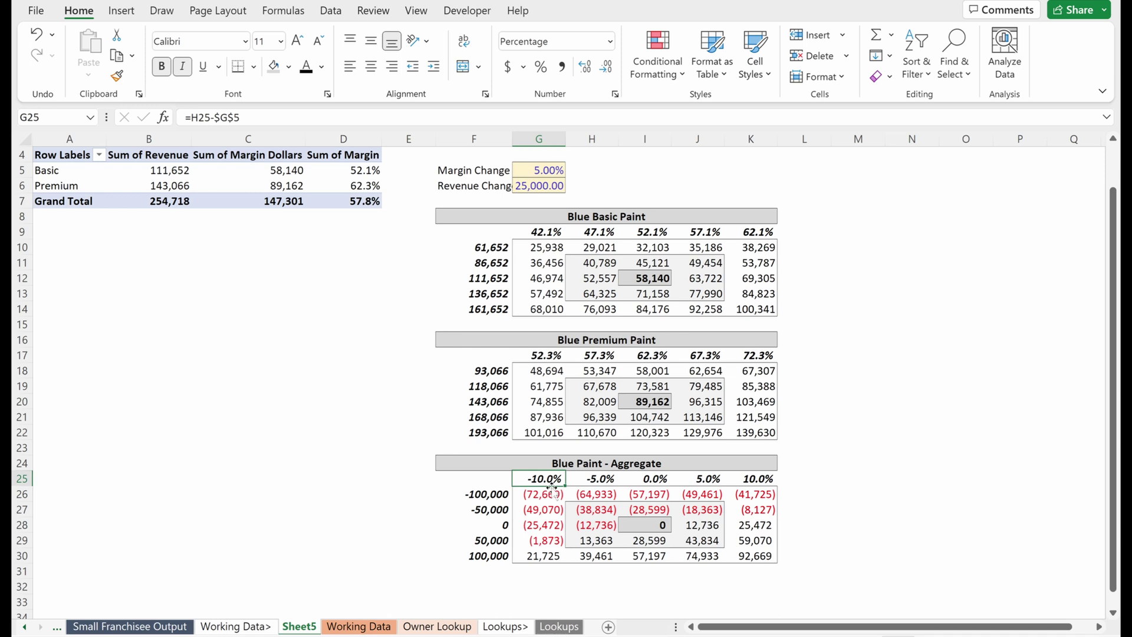
{"action": "left_click", "coordinate": [549, 496]}
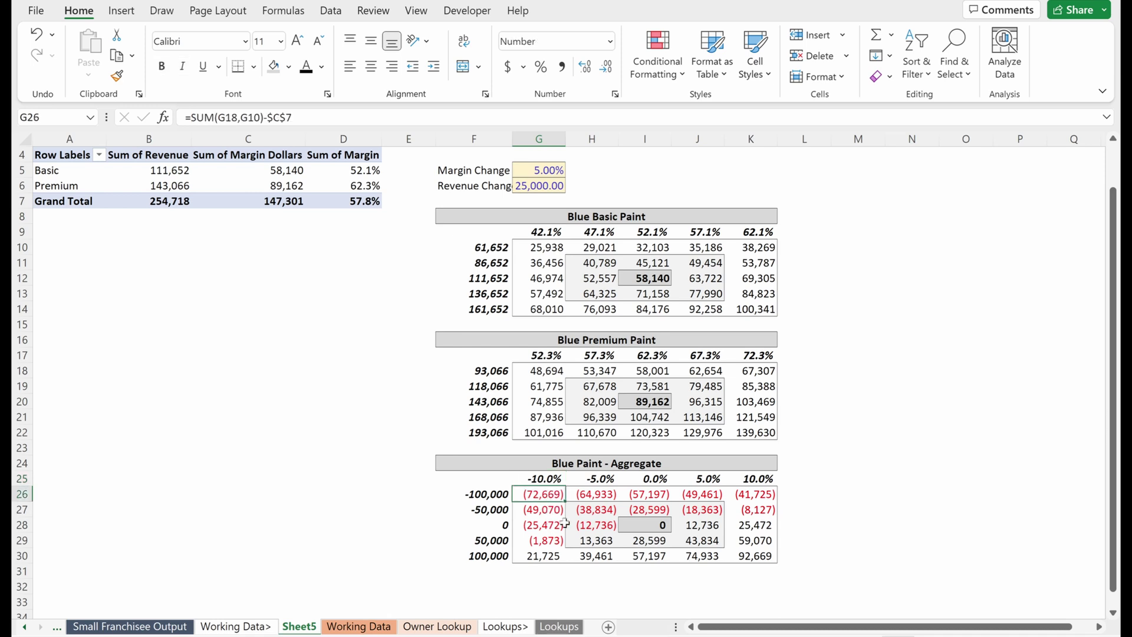
Correct the inputs to a 0.50% margin step and 5,000 revenue step, then review the Aggregate grid.
{"action": "left_click", "coordinate": [544, 172]}
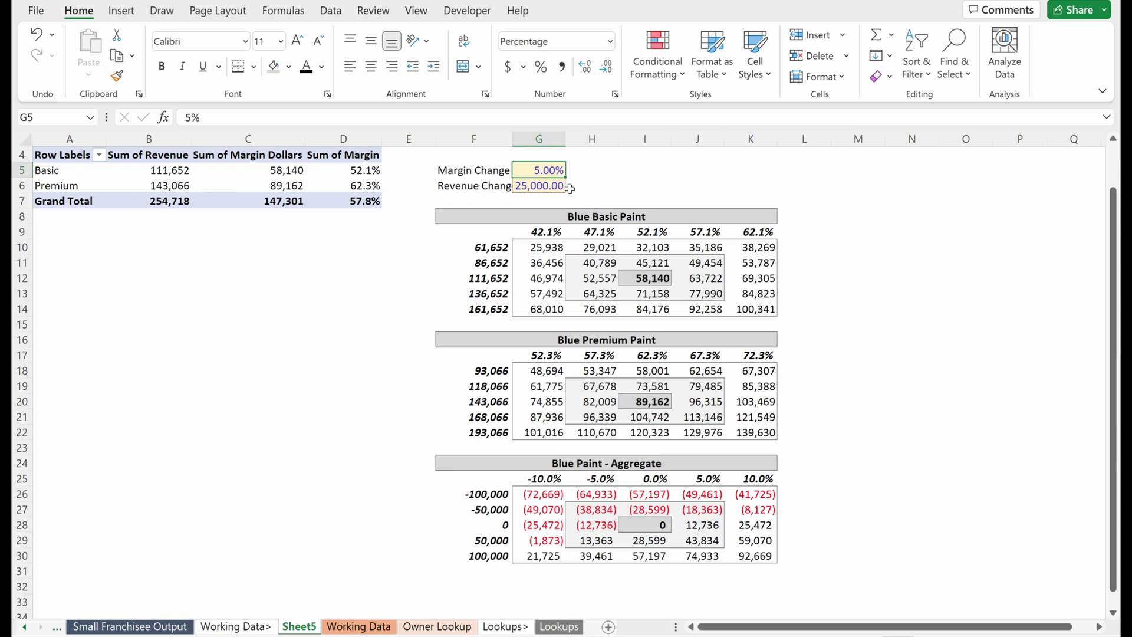
{"action": "type", "text": "0.5"}
{"action": "key", "text": "Return"}
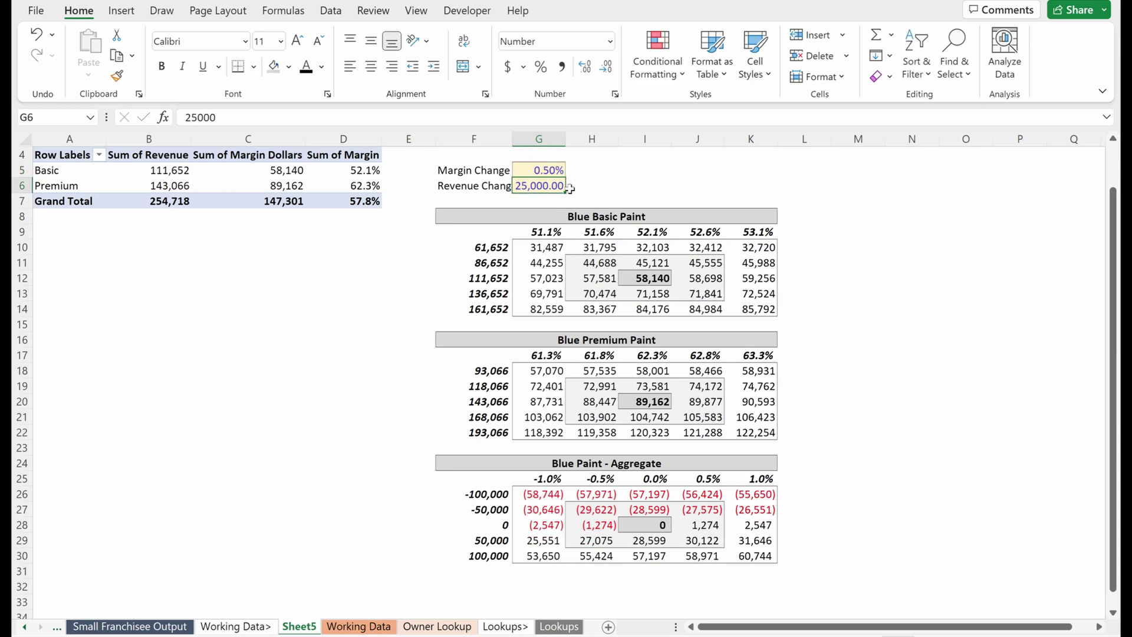
{"action": "type", "text": "5000"}
{"action": "key", "text": "Return"}
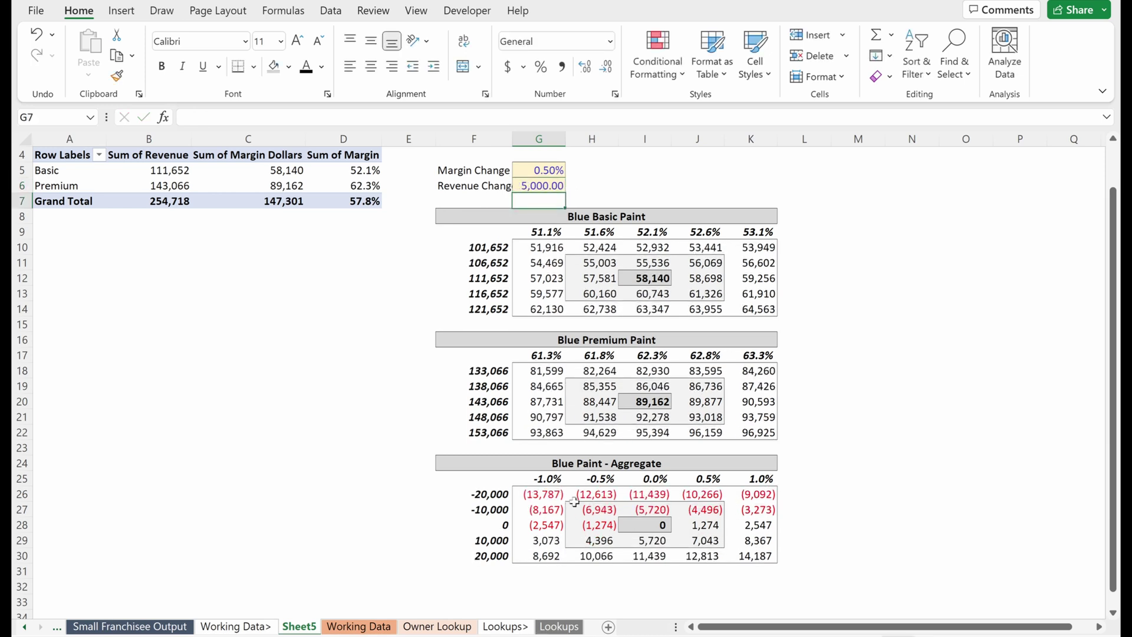
{"action": "left_click_drag", "start_coordinate": [547, 500], "coordinate": [738, 550]}
{"action": "left_click", "coordinate": [840, 478]}
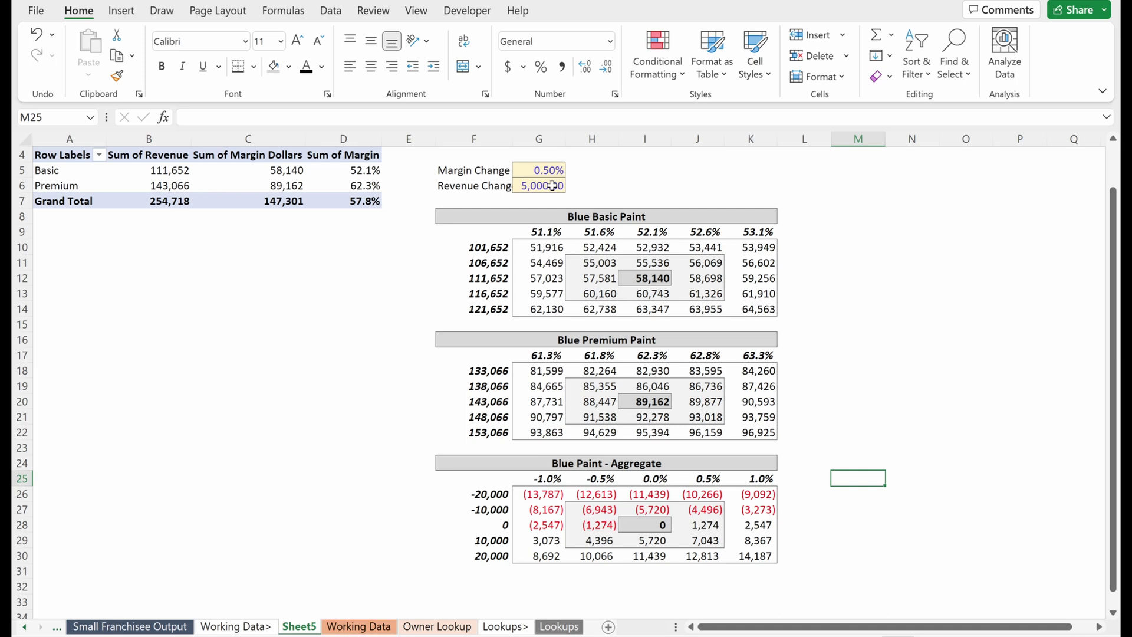
Insert a blank row 25 above the Aggregate table headers.
{"action": "left_click", "coordinate": [494, 236]}
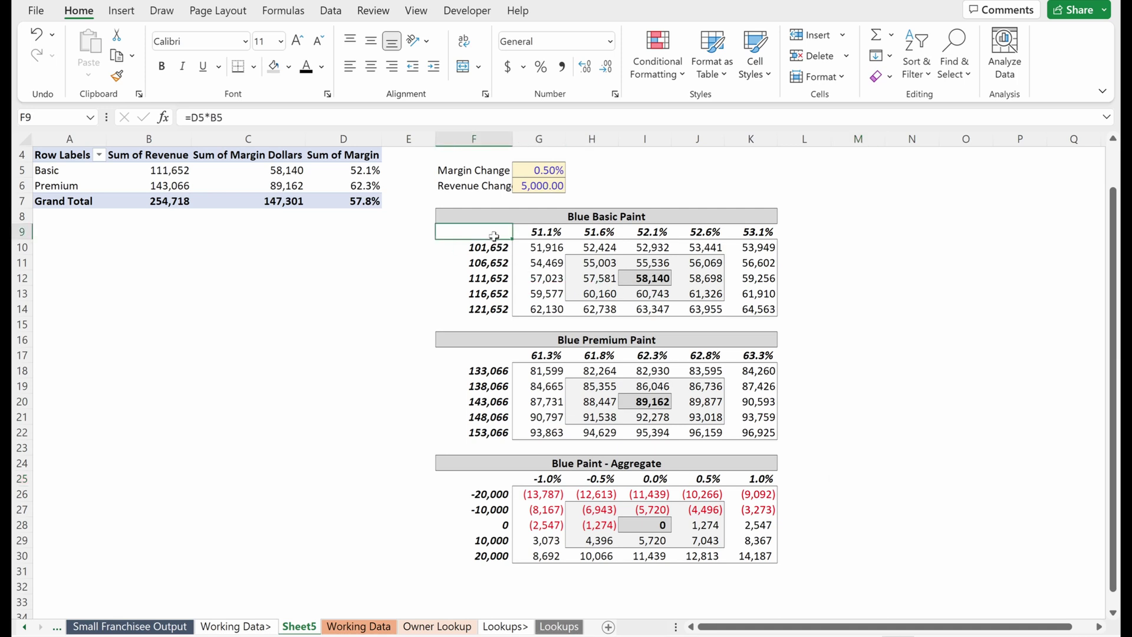
{"action": "left_click_drag", "start_coordinate": [494, 236], "coordinate": [491, 491]}
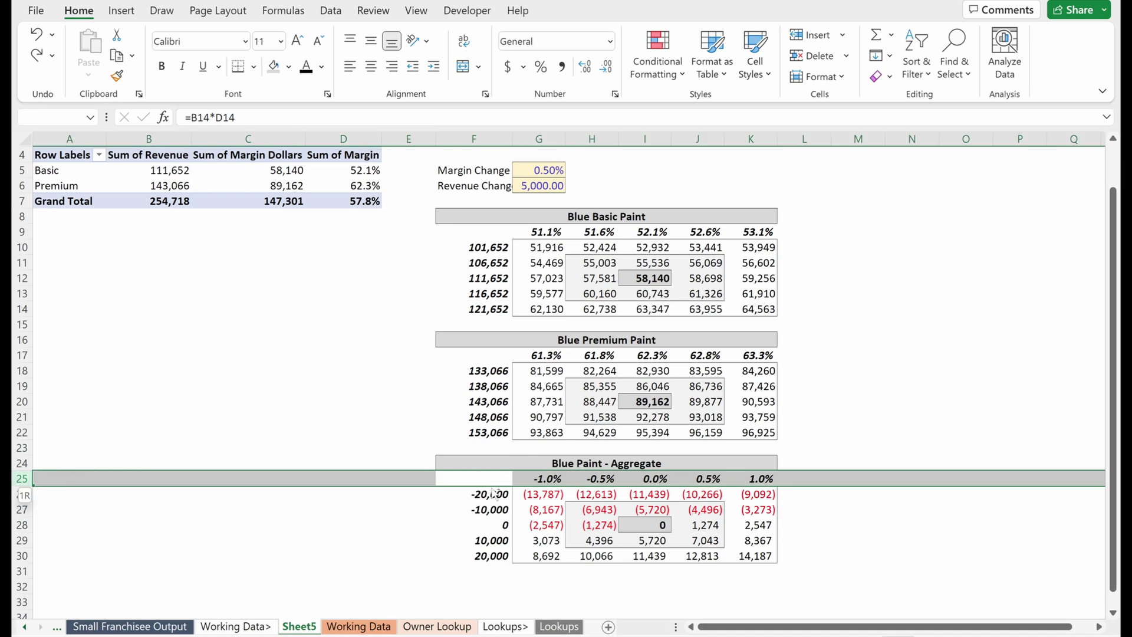
{"action": "key", "text": "ctrl+shift+plus"}
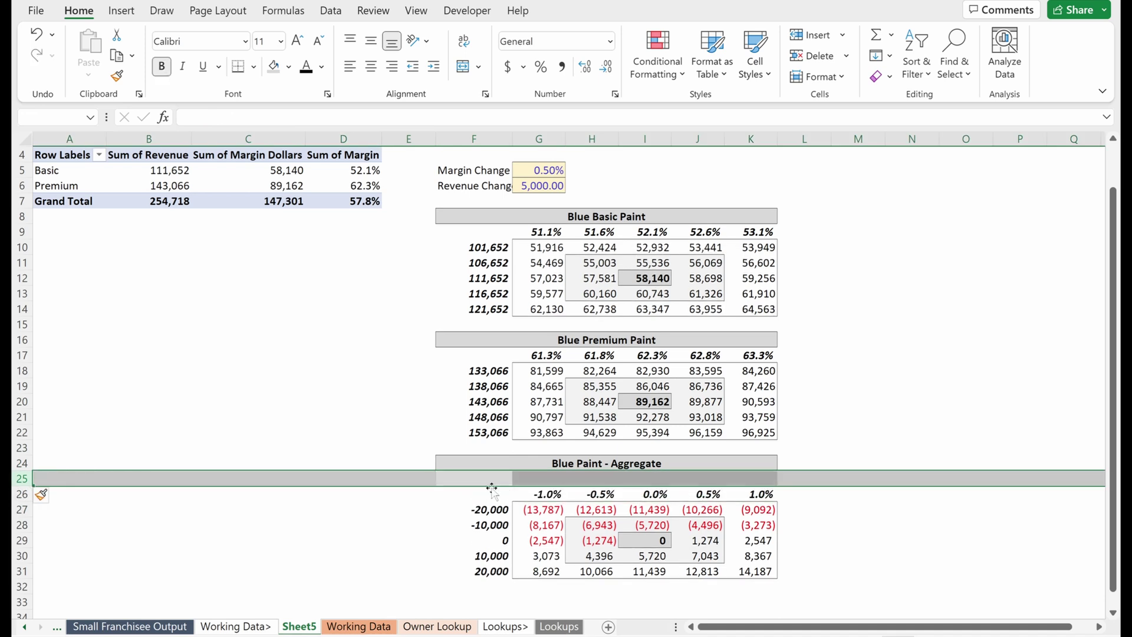
Type the heading 'Change in Margin %' in G25.
{"action": "left_click", "coordinate": [566, 477]}
{"action": "key", "text": "Left"}
{"action": "type", "text": "Margi"}
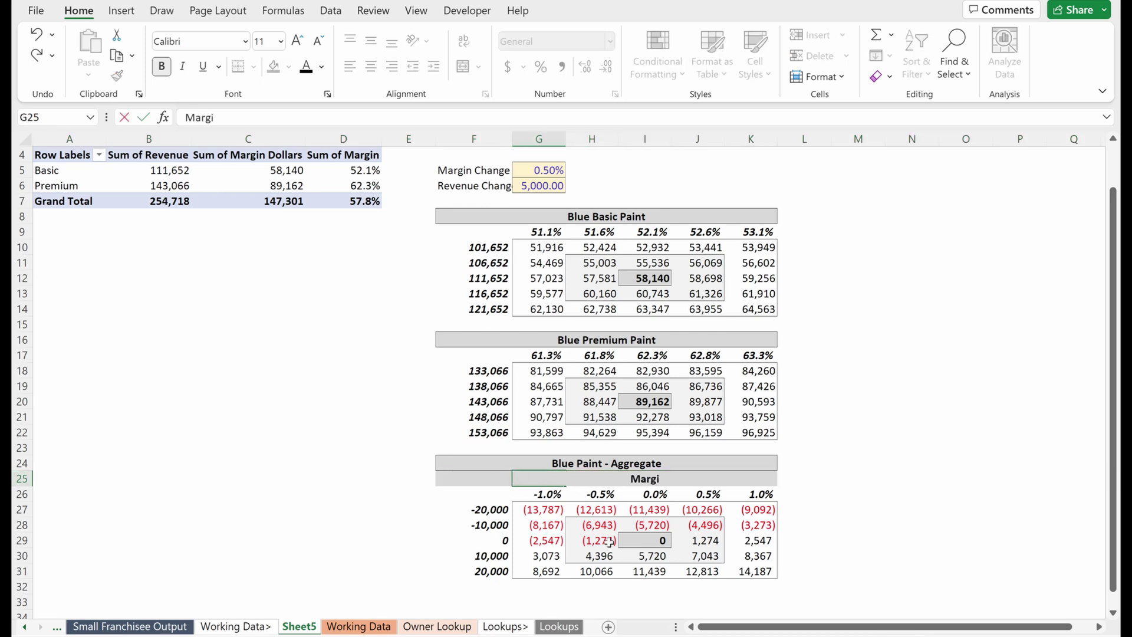
{"action": "type", "text": "n"}
{"action": "key", "text": "Return"}
{"action": "key", "text": "Up"}
{"action": "key", "text": "Left"}
{"action": "key", "text": "alt"}
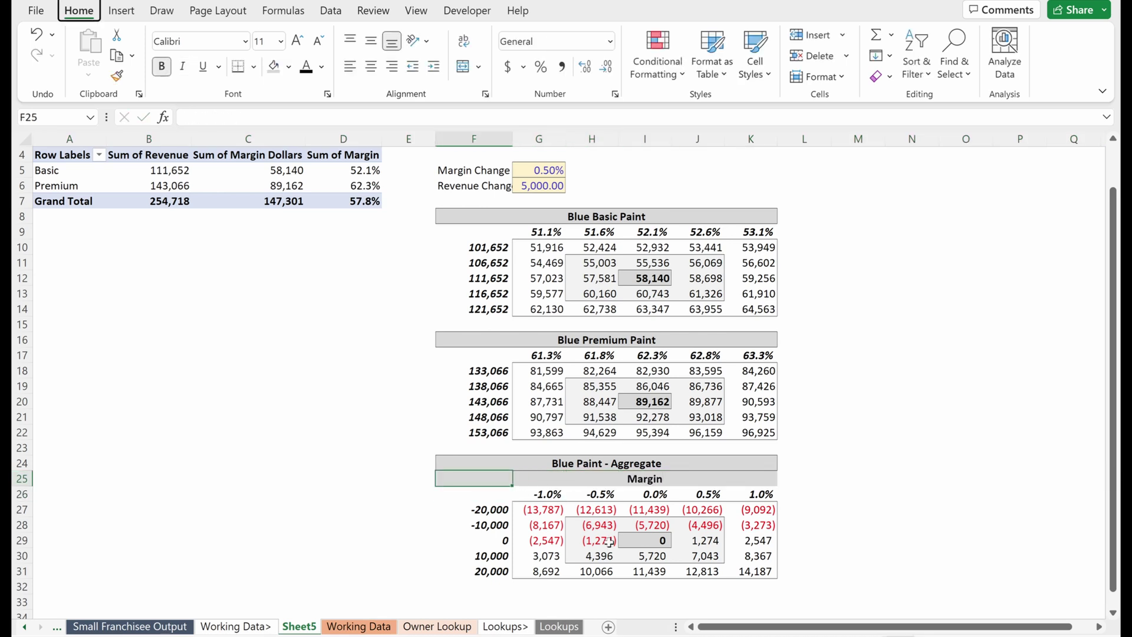
{"action": "key", "text": "Escape"}
{"action": "key", "text": "Right"}
{"action": "key", "text": "shift+Right"}
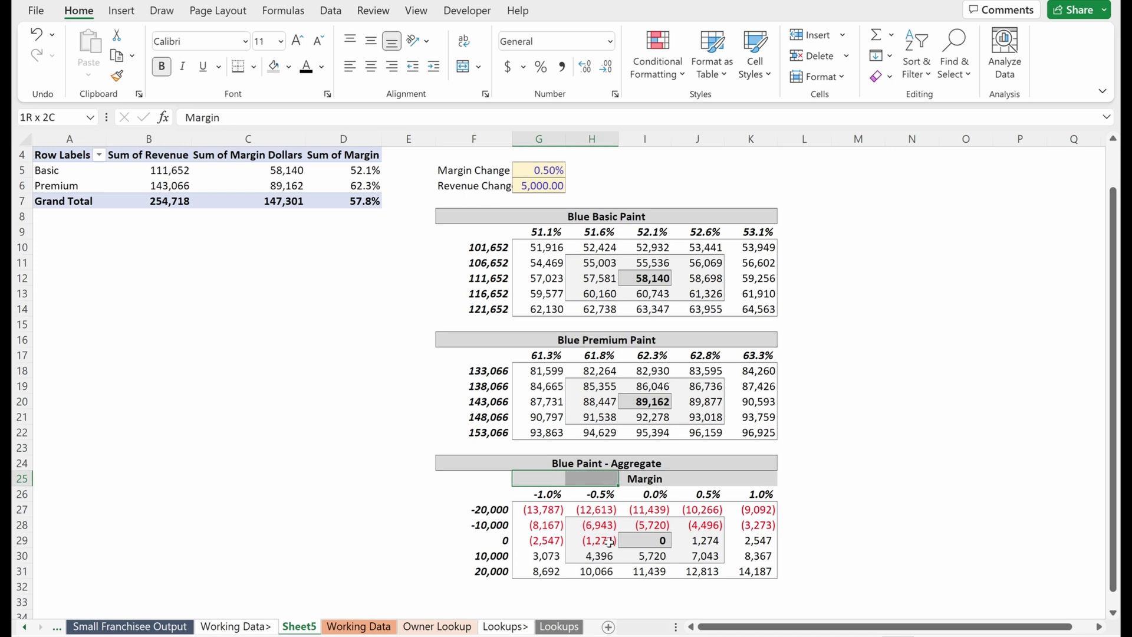
{"action": "key", "text": "shift+Left"}
{"action": "key", "text": "F2"}
{"action": "type", "text": "%"}
{"action": "key", "text": "Return"}
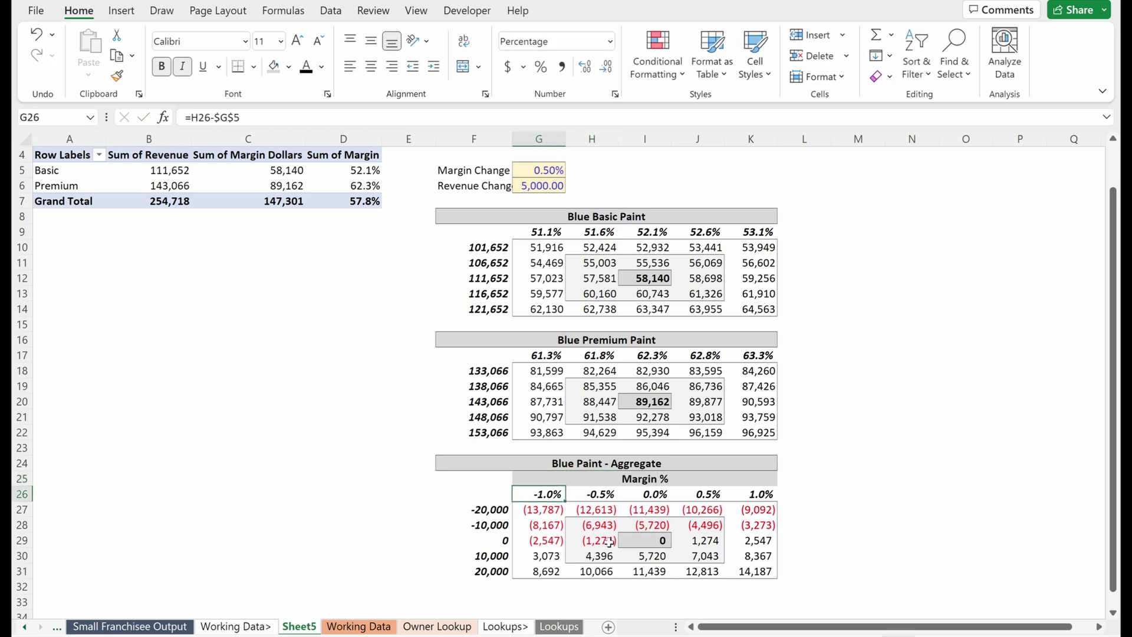
{"action": "key", "text": "Up"}
{"action": "key", "text": "F2"}
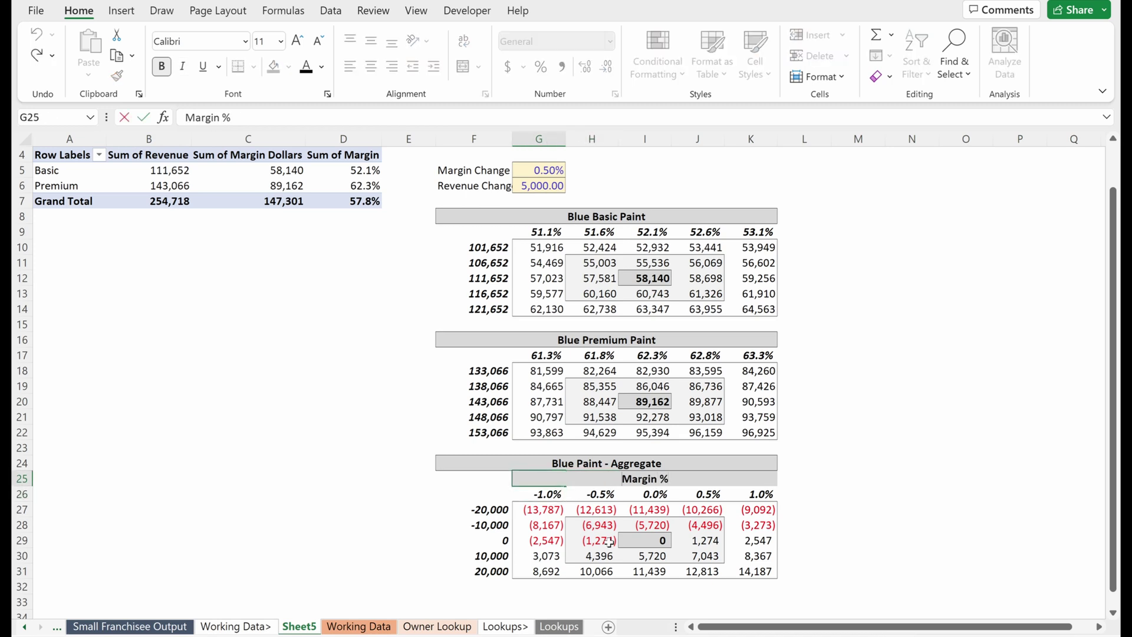
{"action": "key", "text": "Home"}
{"action": "type", "text": "Change in"}
{"action": "key", "text": "Return"}
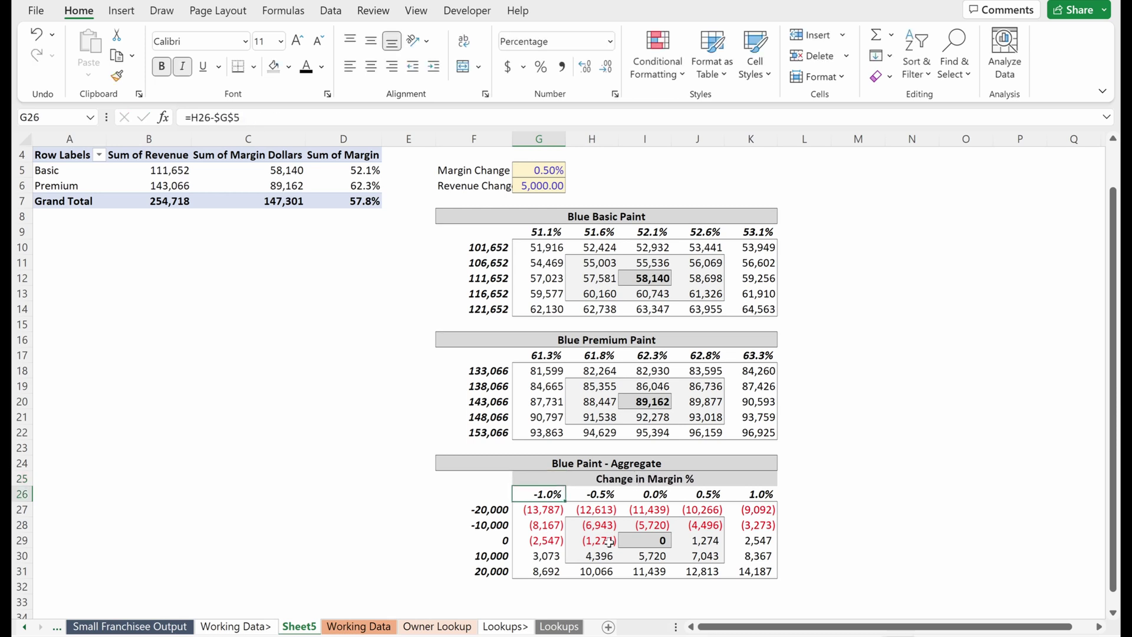
Format the heading across G25:K25 with no fill and italic font.
{"action": "key", "text": "Up"}
{"action": "key", "text": "shift+Right"}
{"action": "key", "text": "shift+Right"}
{"action": "key", "text": "shift+Right"}
{"action": "key", "text": "shift+Right"}
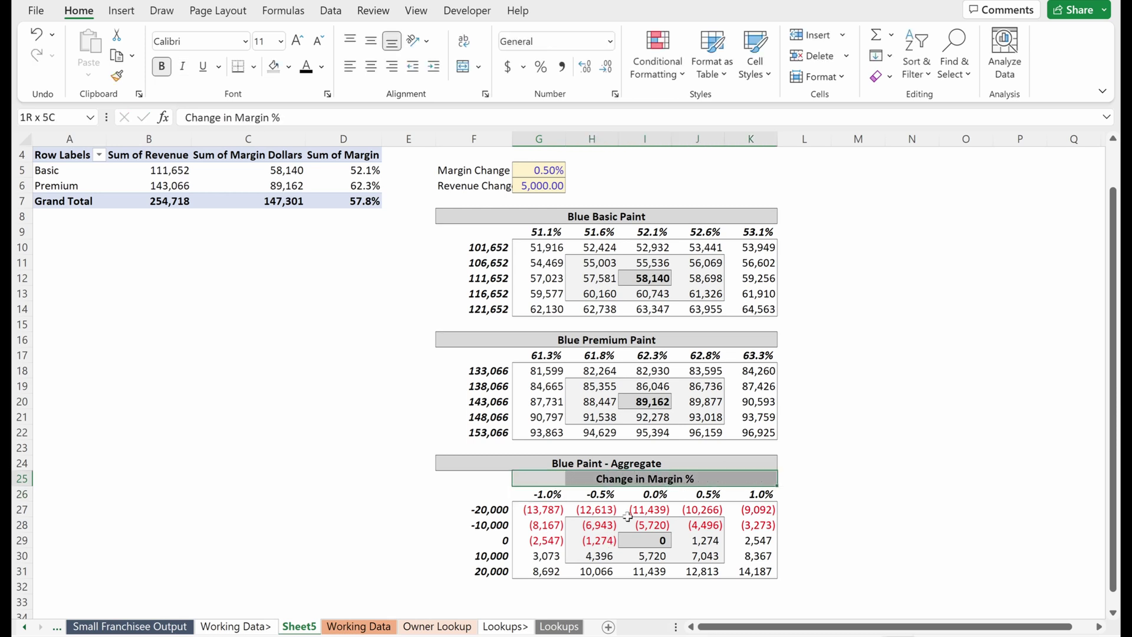
{"action": "key", "text": "ctrl+1"}
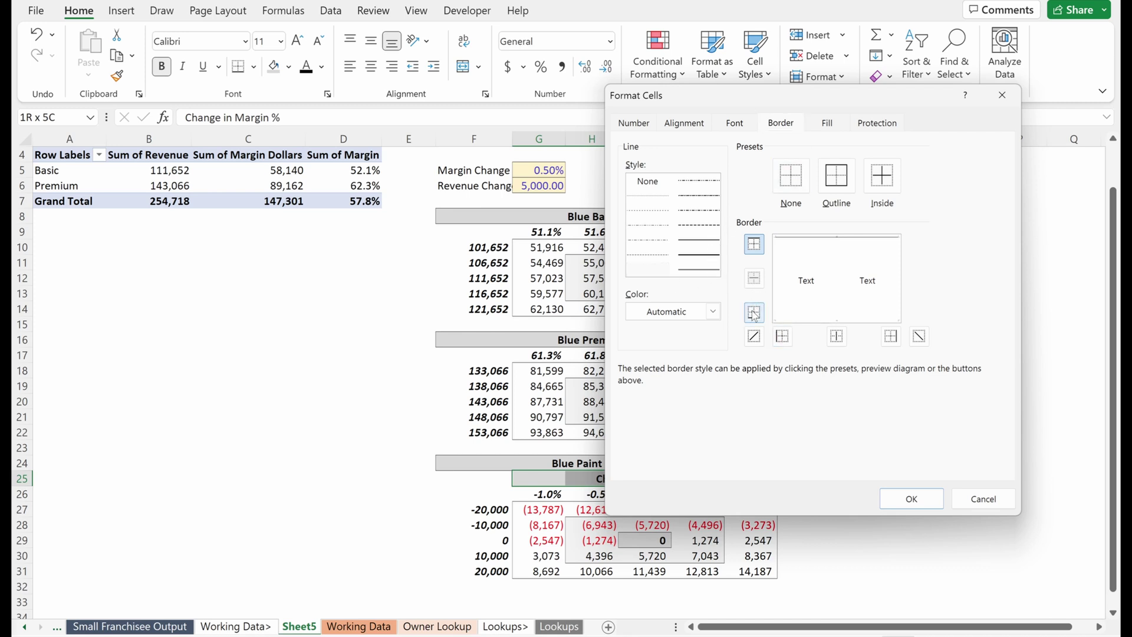
{"action": "left_click", "coordinate": [824, 125]}
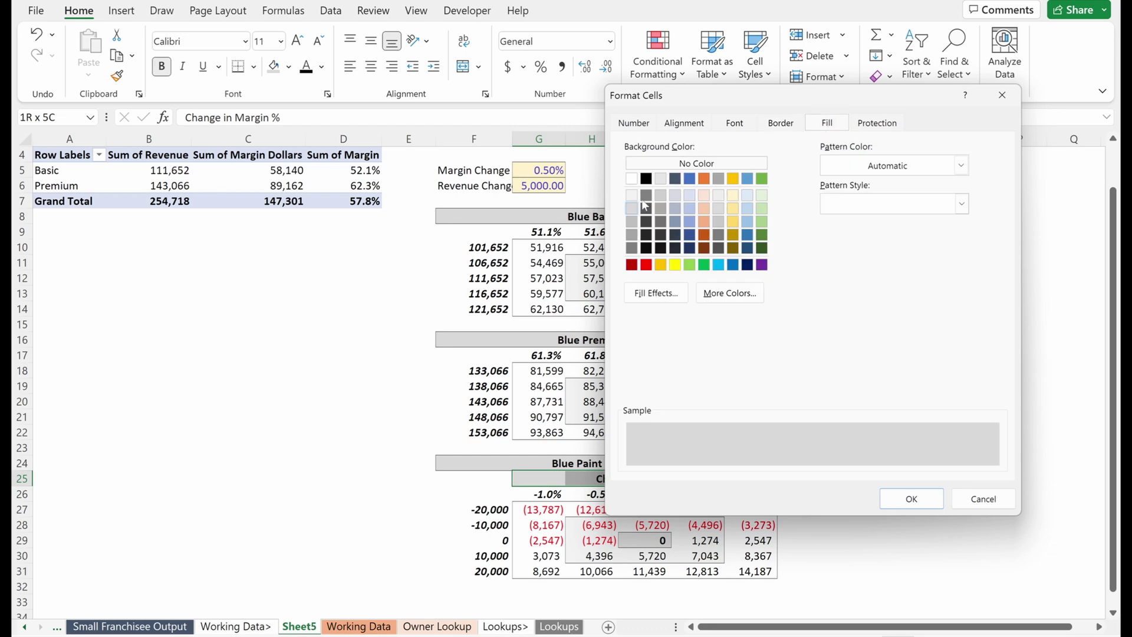
{"action": "left_click", "coordinate": [652, 167]}
{"action": "left_click", "coordinate": [733, 125]}
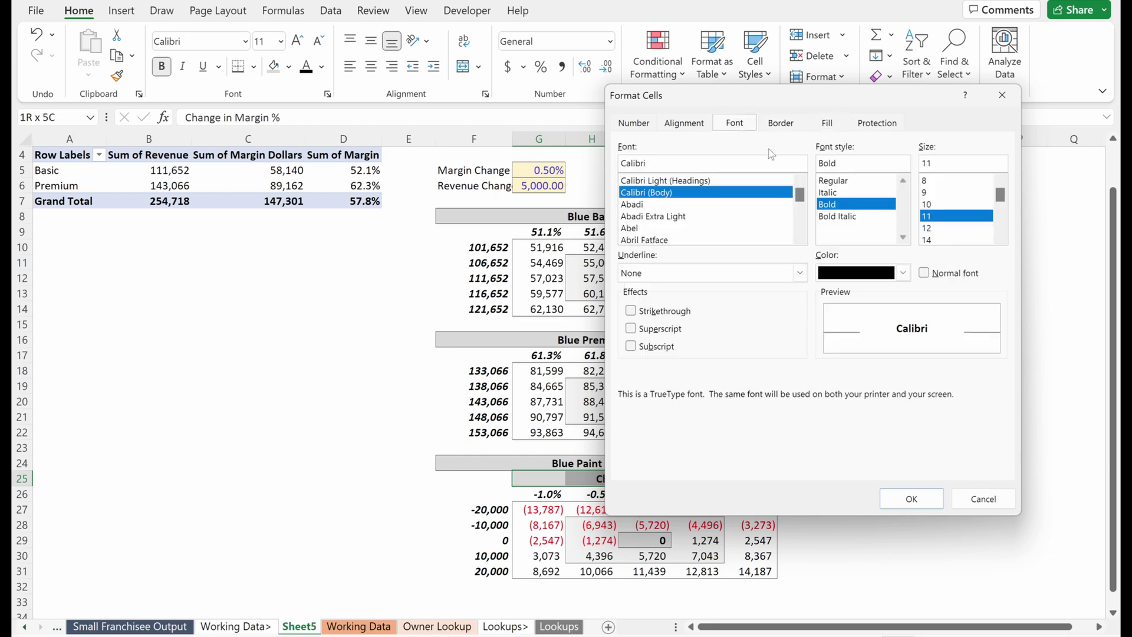
{"action": "left_click", "coordinate": [828, 193]}
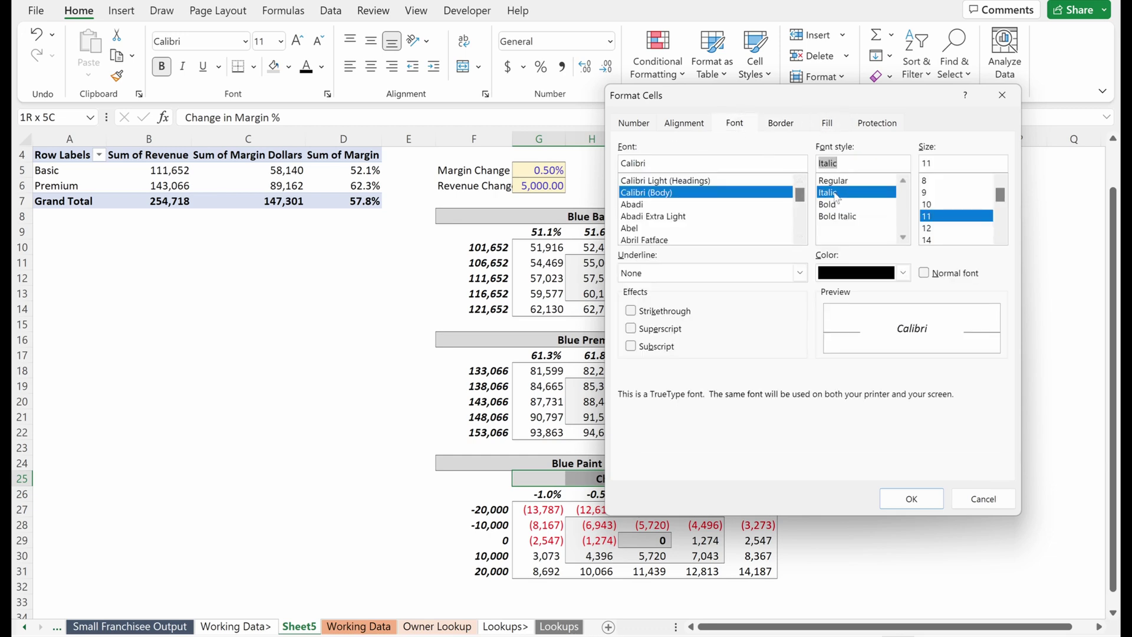
{"action": "left_click", "coordinate": [911, 499]}
{"action": "left_click", "coordinate": [660, 540]}
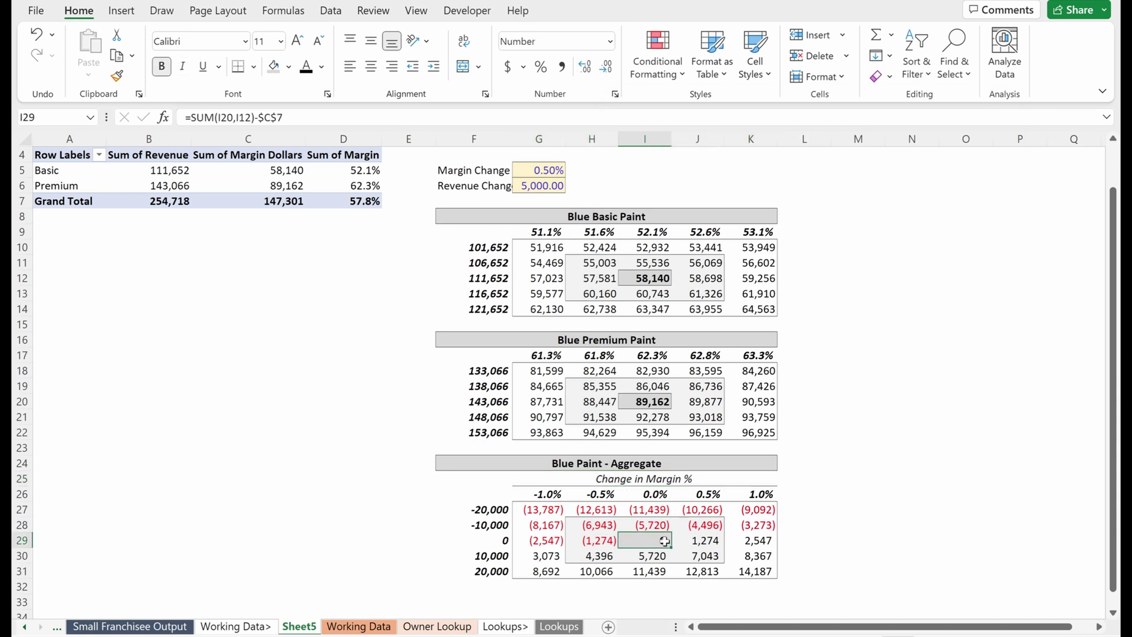
{"action": "left_click", "coordinate": [534, 479]}
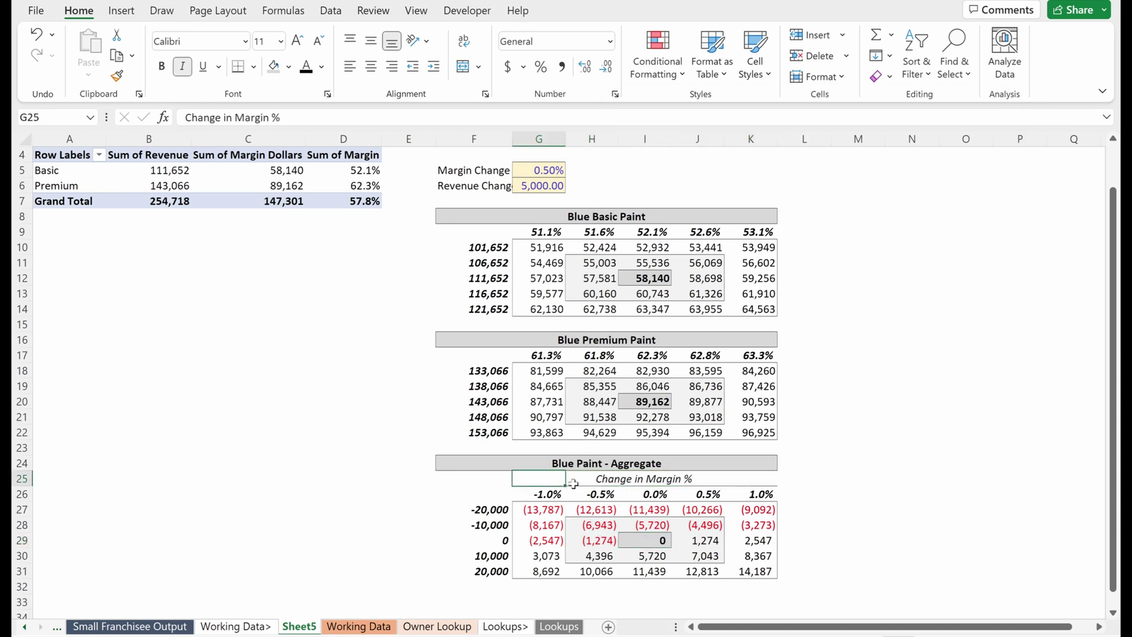
Paste a copy of the Change in Margin % heading beside the Aggregate revenue rows, selecting E27:E31.
{"action": "key", "text": "ctrl+c"}
{"action": "left_click", "coordinate": [441, 571]}
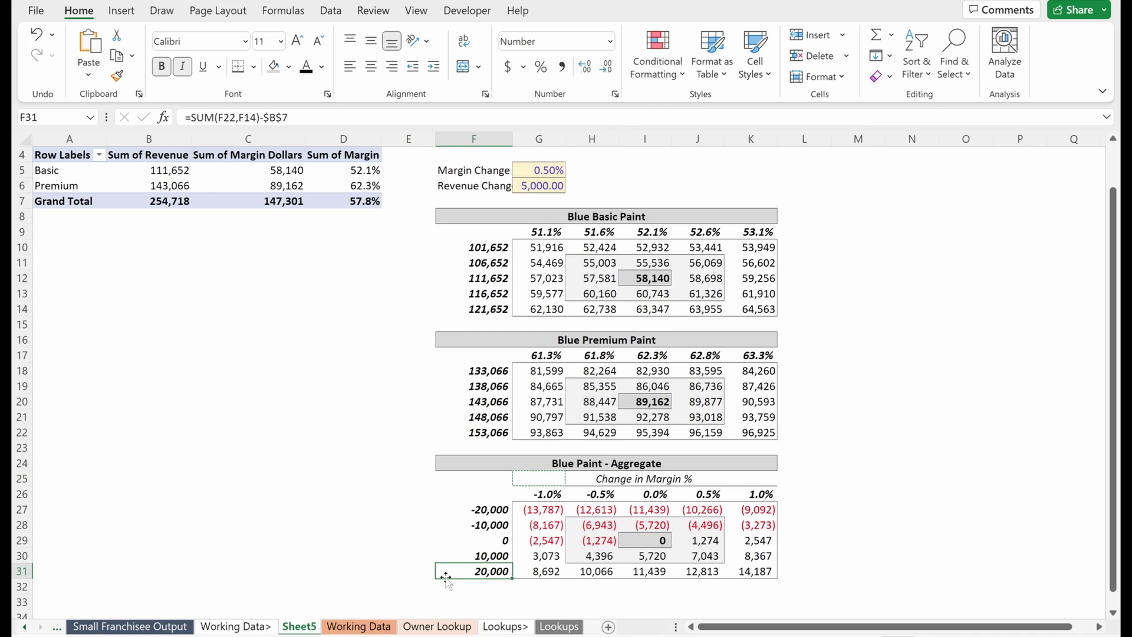
{"action": "key", "text": "Left"}
{"action": "key", "text": "ctrl+v"}
{"action": "key", "text": "shift+Up"}
{"action": "key", "text": "shift+Up"}
{"action": "key", "text": "shift+Up"}
{"action": "key", "text": "shift+Up"}
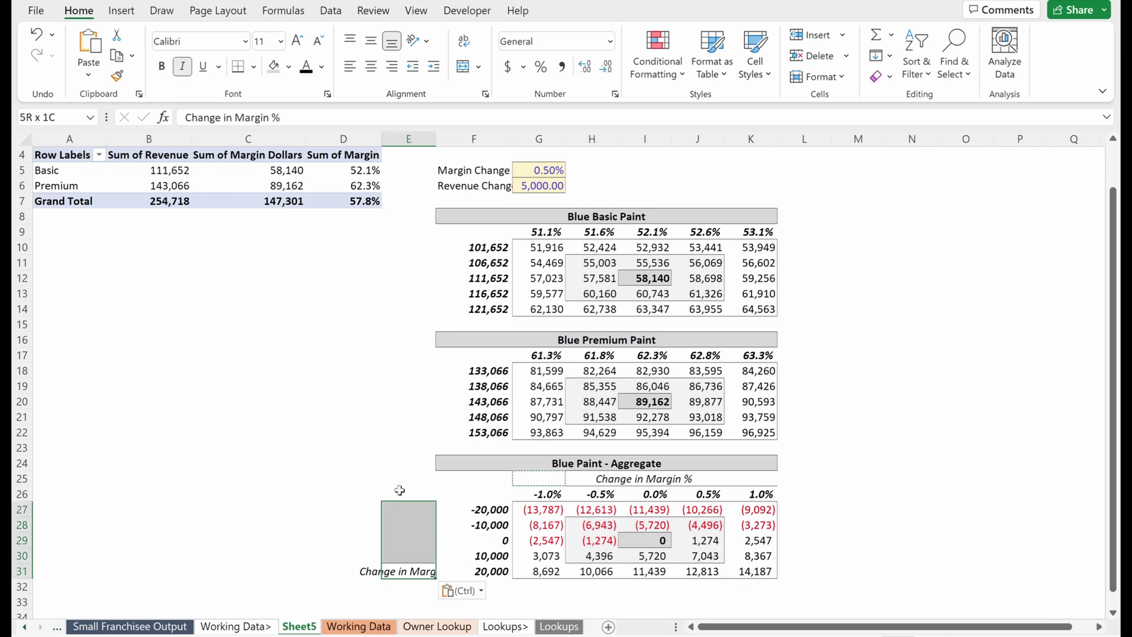
{"action": "key", "text": "Escape"}
Center the label horizontally across the five selected cells.
{"action": "key", "text": "ctrl+1"}
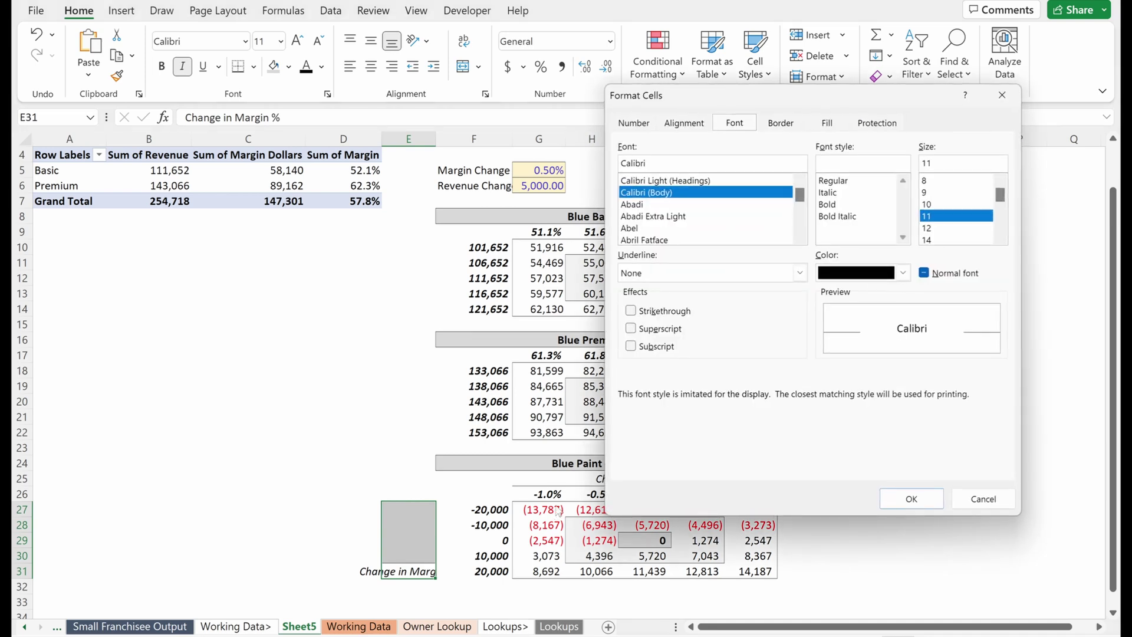
{"action": "left_click", "coordinate": [684, 123]}
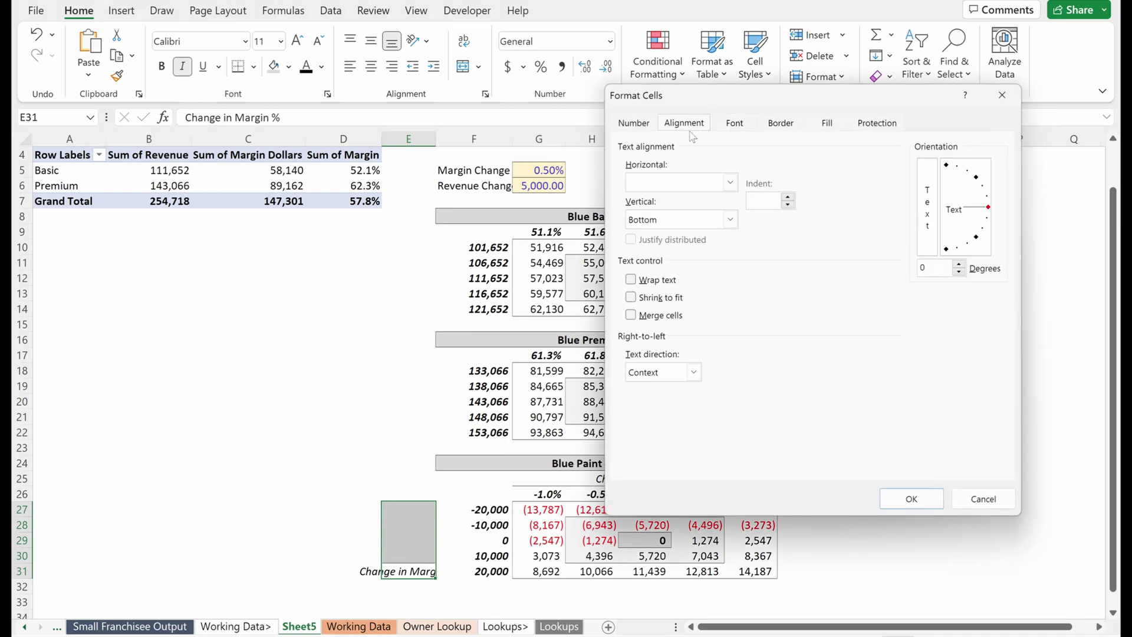
{"action": "left_click", "coordinate": [697, 179]}
{"action": "left_click", "coordinate": [673, 271]}
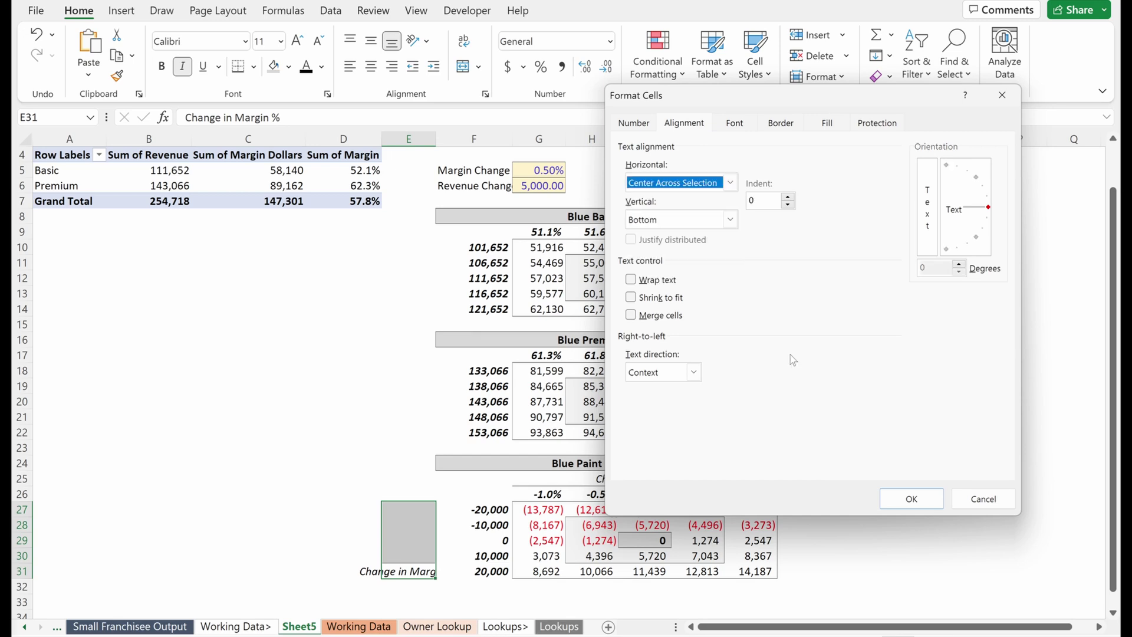
{"action": "left_click", "coordinate": [912, 499]}
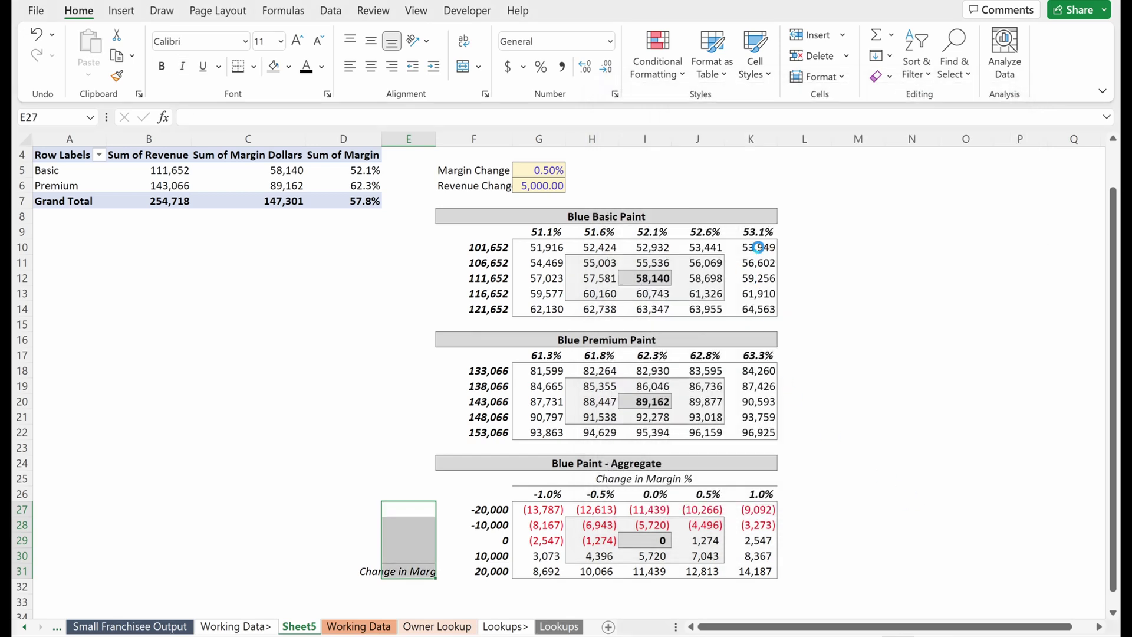
Switch to plain center alignment, merge E27:E31 and rotate the label to 90 degrees.
{"action": "key", "text": "ctrl+1"}
{"action": "left_click", "coordinate": [700, 187]}
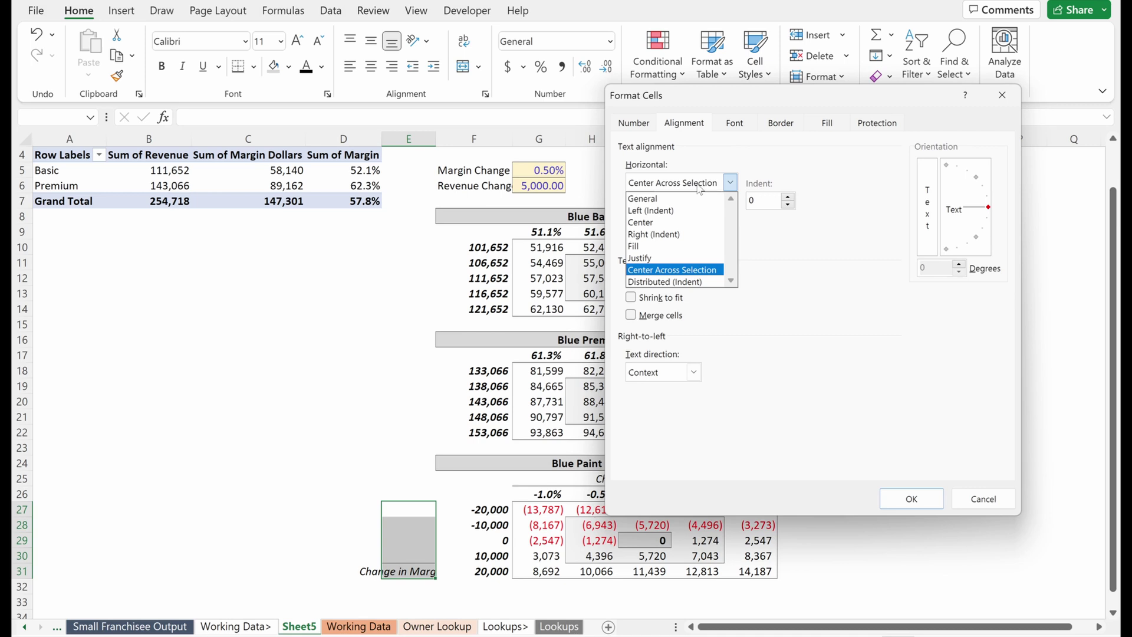
{"action": "left_click", "coordinate": [672, 222]}
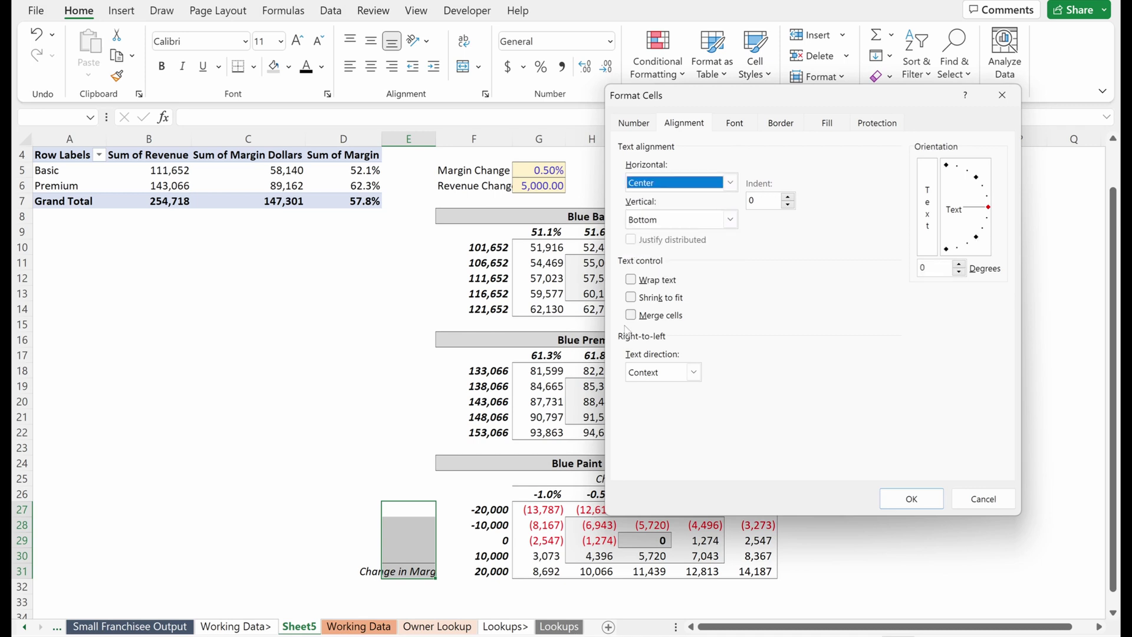
{"action": "left_click", "coordinate": [630, 315]}
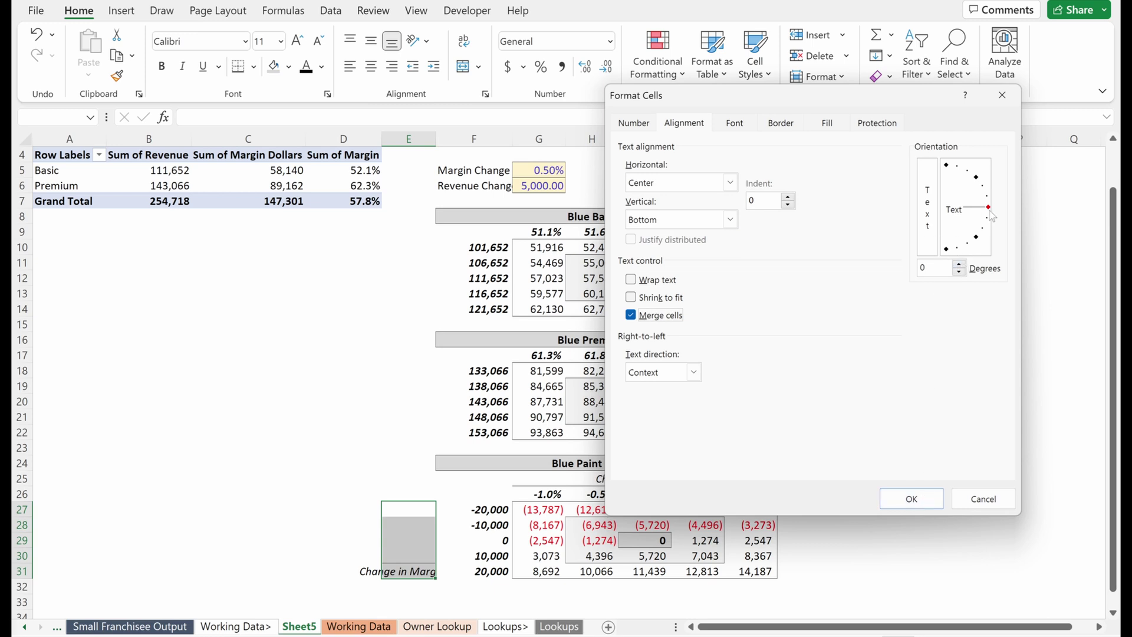
{"action": "left_click_drag", "start_coordinate": [990, 216], "coordinate": [945, 173]}
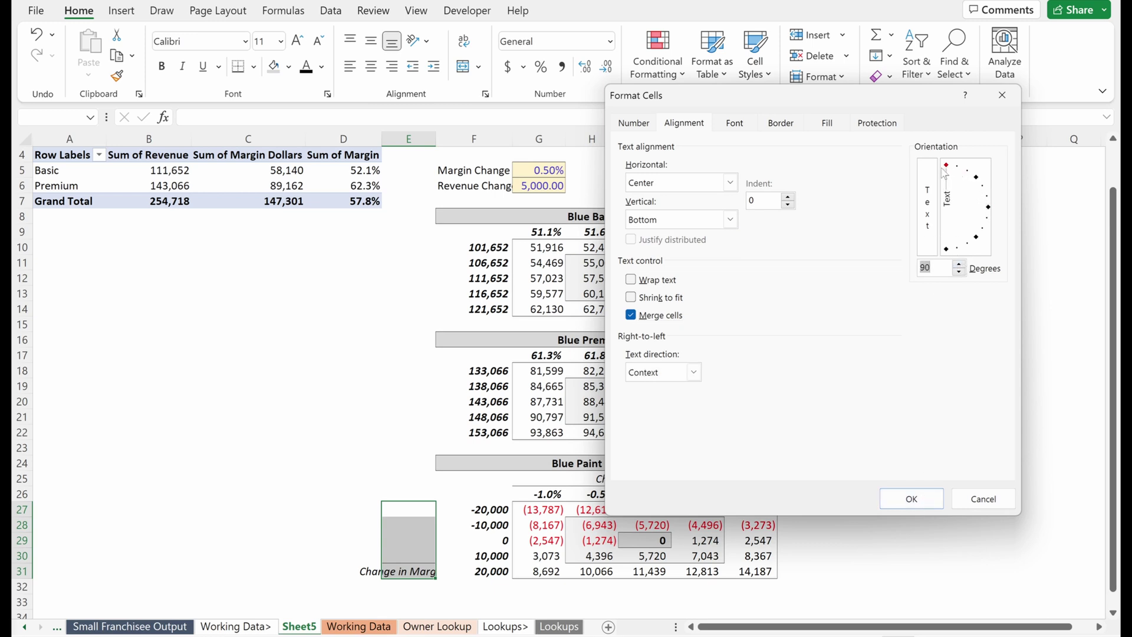
{"action": "left_click", "coordinate": [921, 500]}
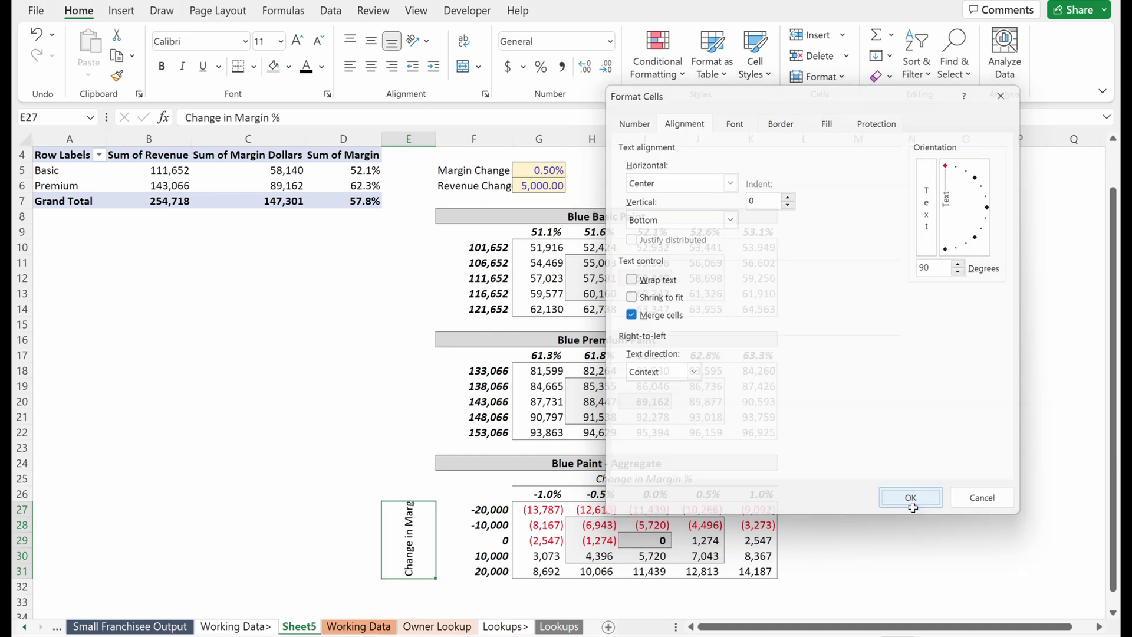
{"action": "double_click", "coordinate": [406, 567]}
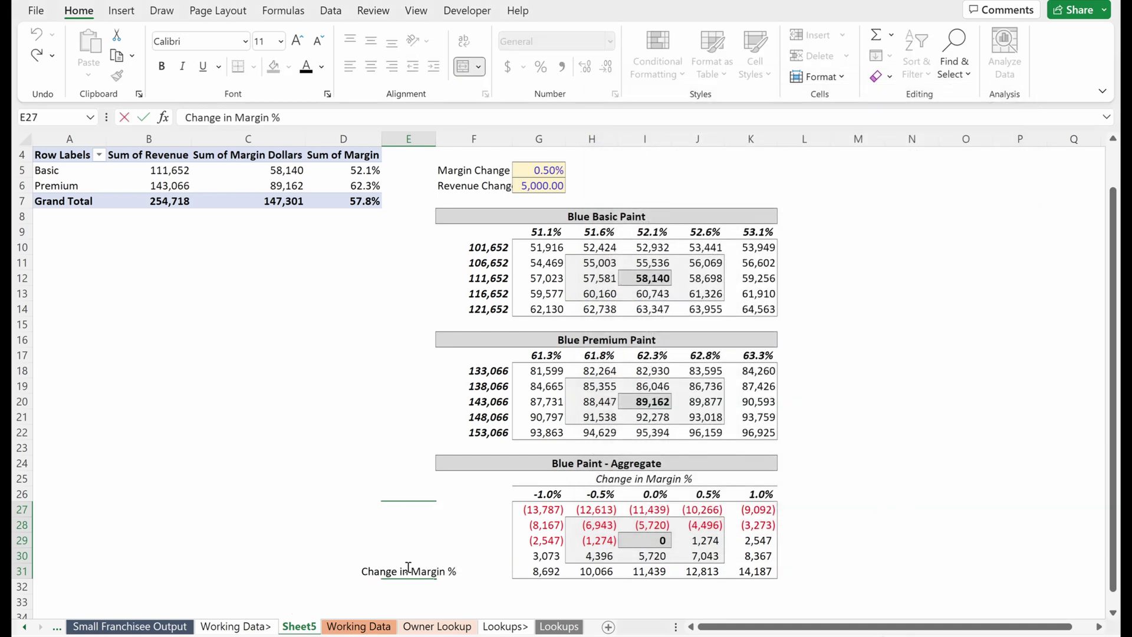
Break the E27 side label onto two lines and centre it vertically.
{"action": "key", "text": "alt+Return"}
{"action": "key", "text": "Return"}
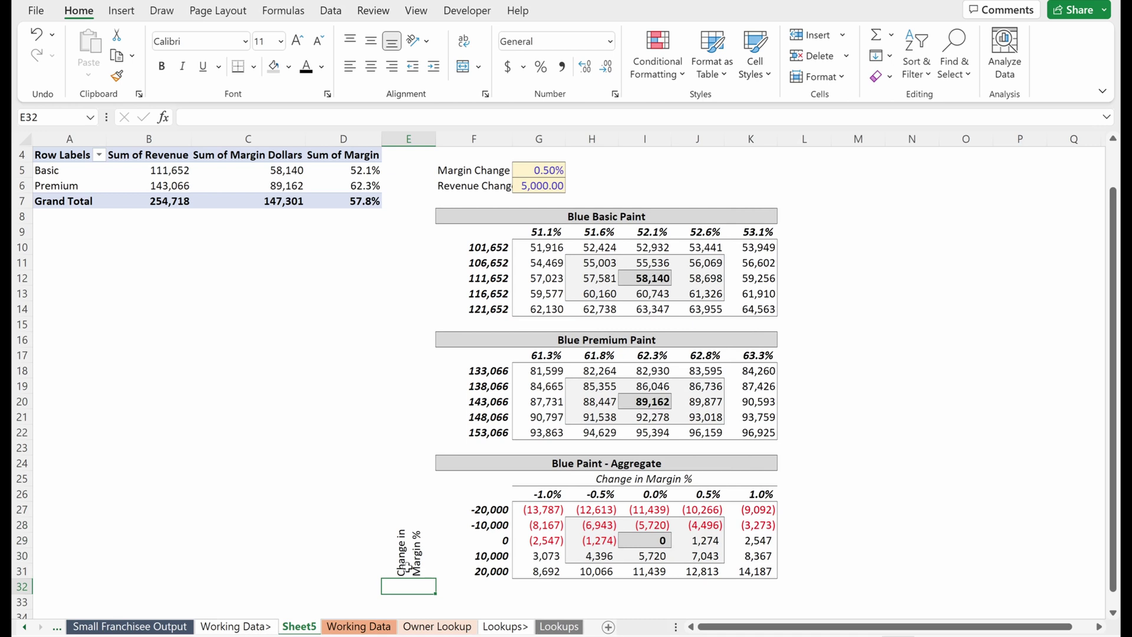
{"action": "left_click", "coordinate": [409, 567]}
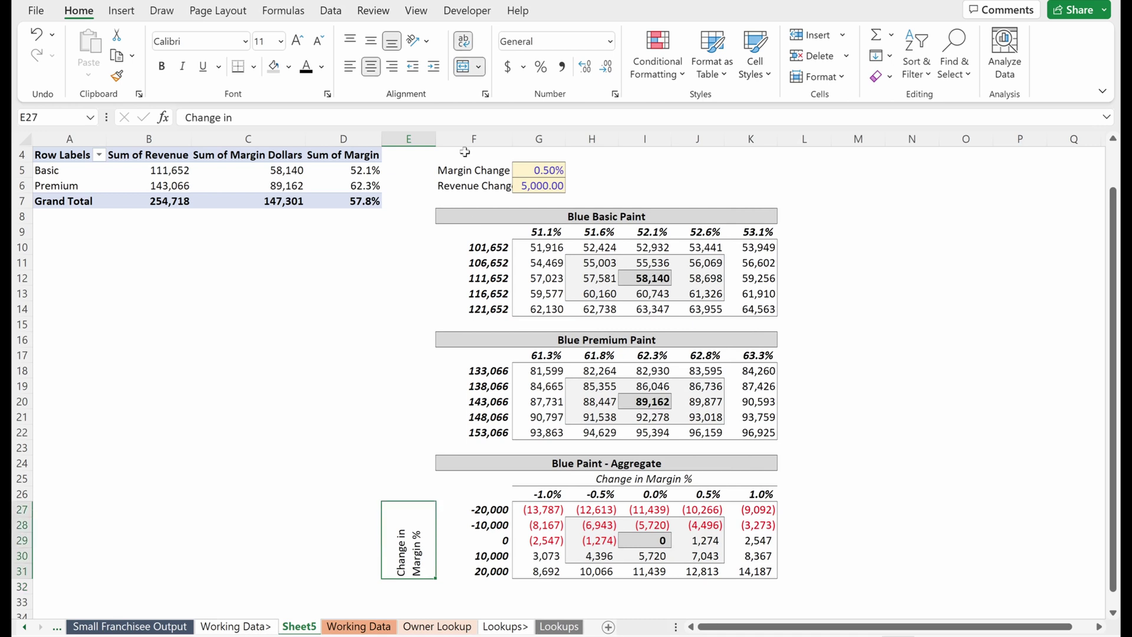
{"action": "left_click", "coordinate": [372, 43]}
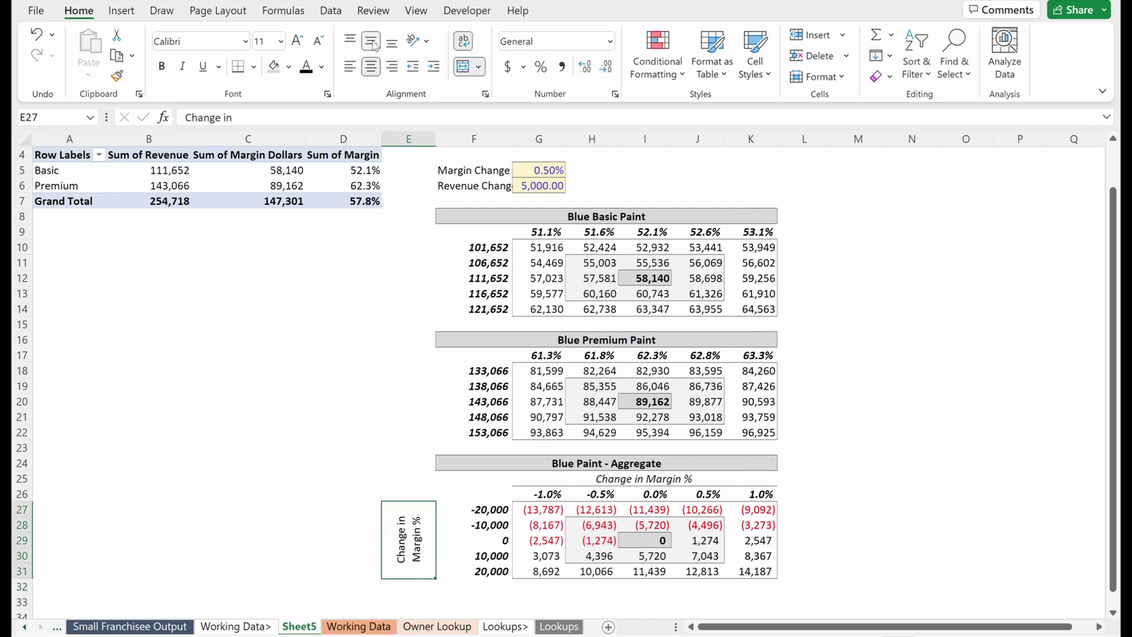
{"action": "left_click", "coordinate": [392, 42]}
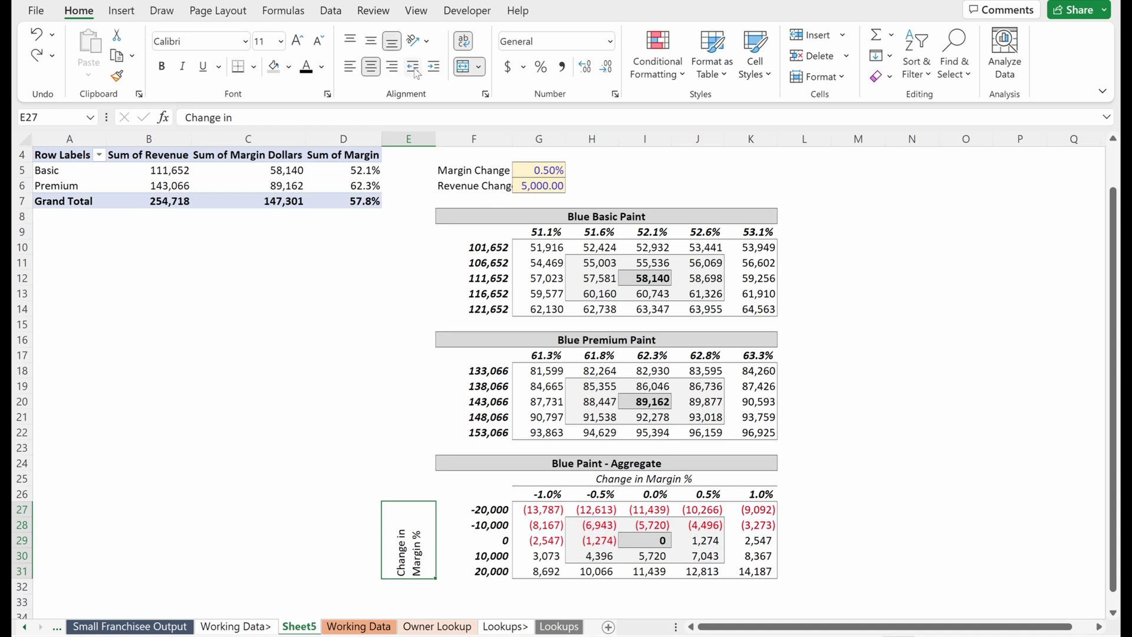
{"action": "key", "text": "ctrl+1"}
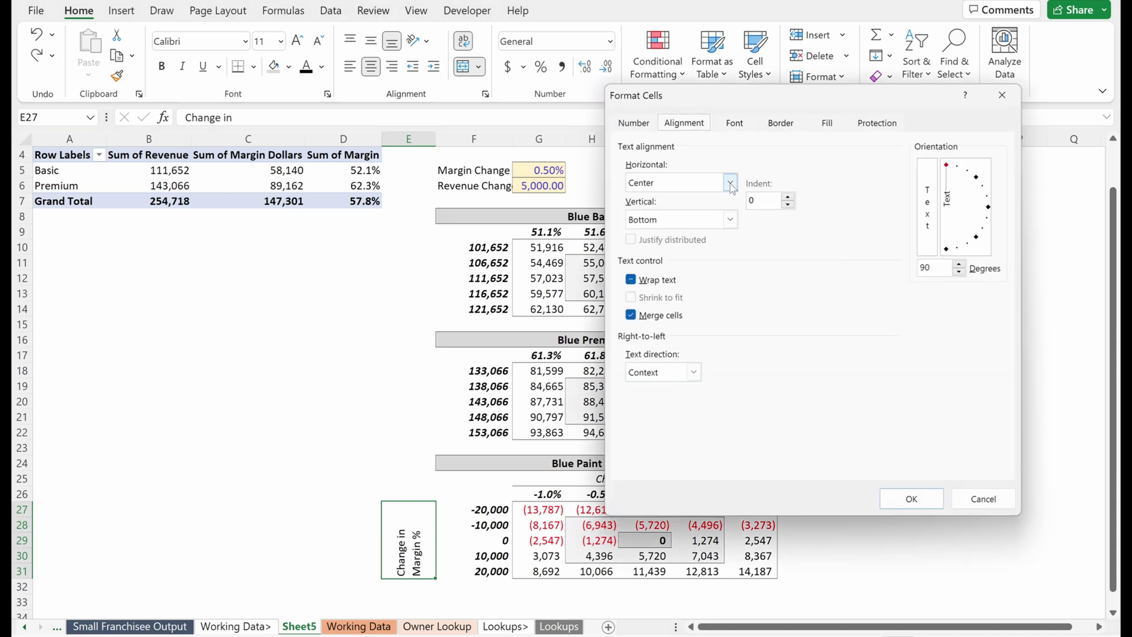
{"action": "left_click", "coordinate": [729, 220]}
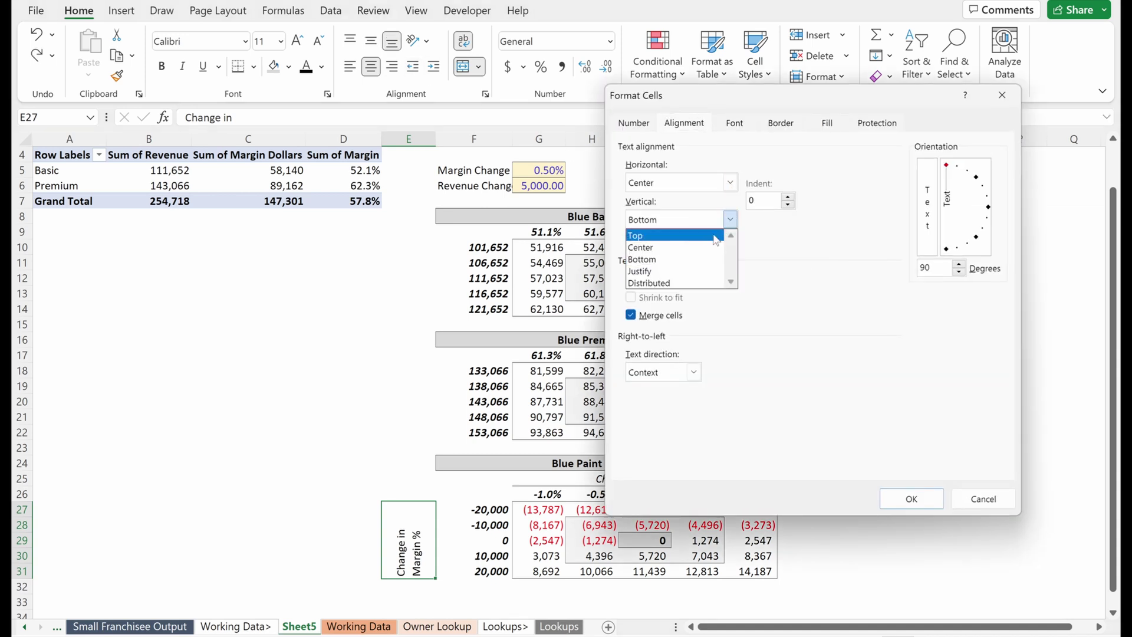
{"action": "left_click", "coordinate": [693, 253]}
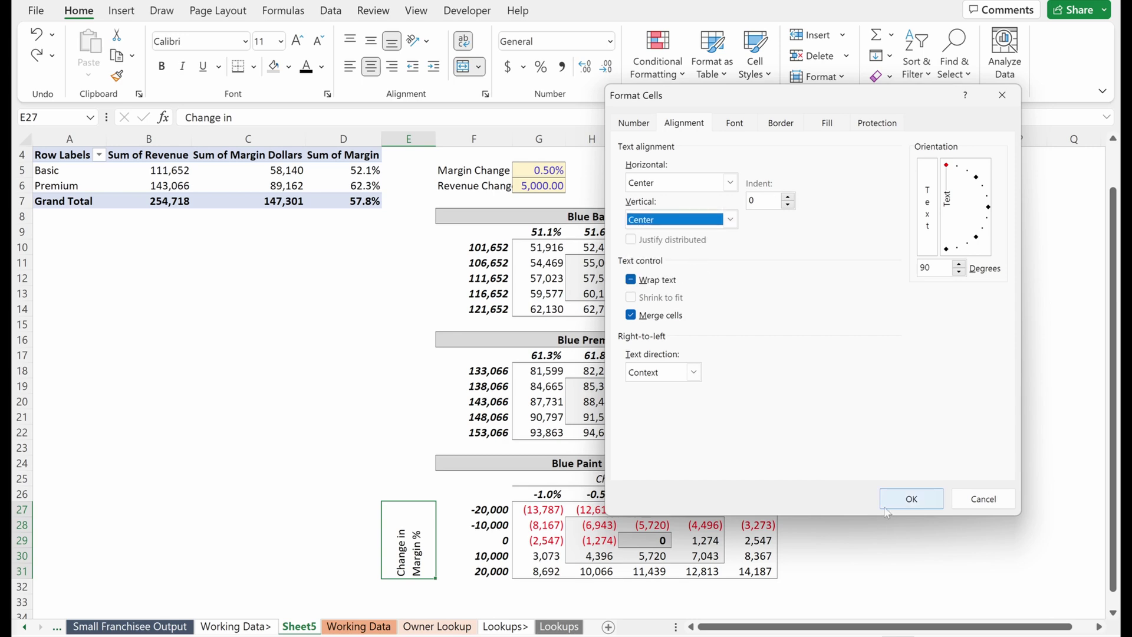
{"action": "left_click", "coordinate": [905, 498]}
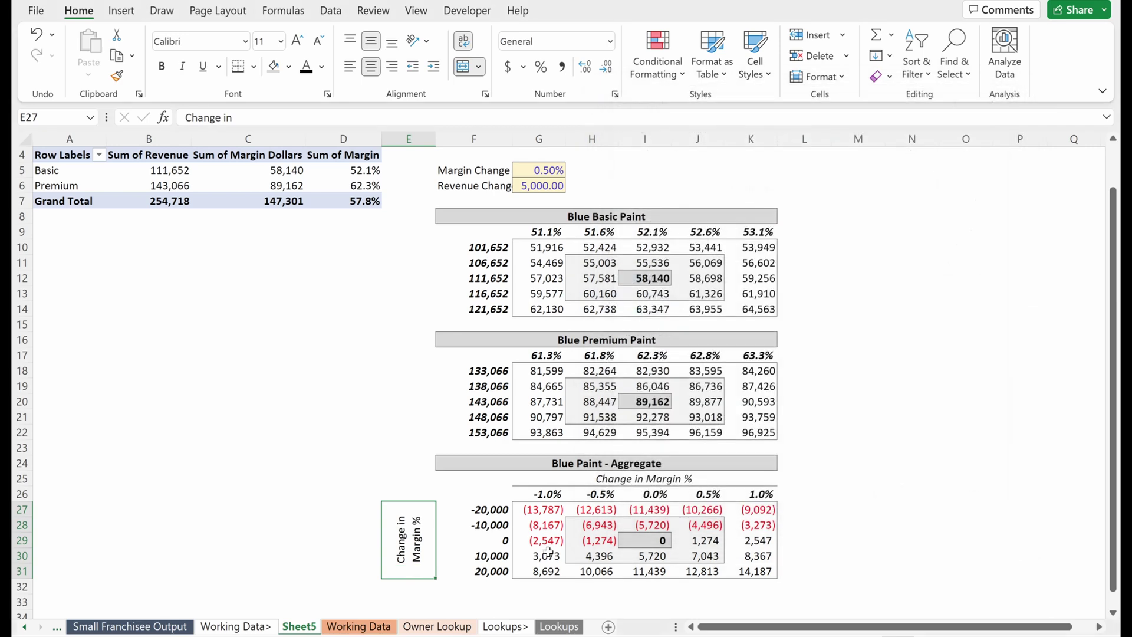
Remove the label's bottom border and give it a thin right border.
{"action": "left_click", "coordinate": [472, 551]}
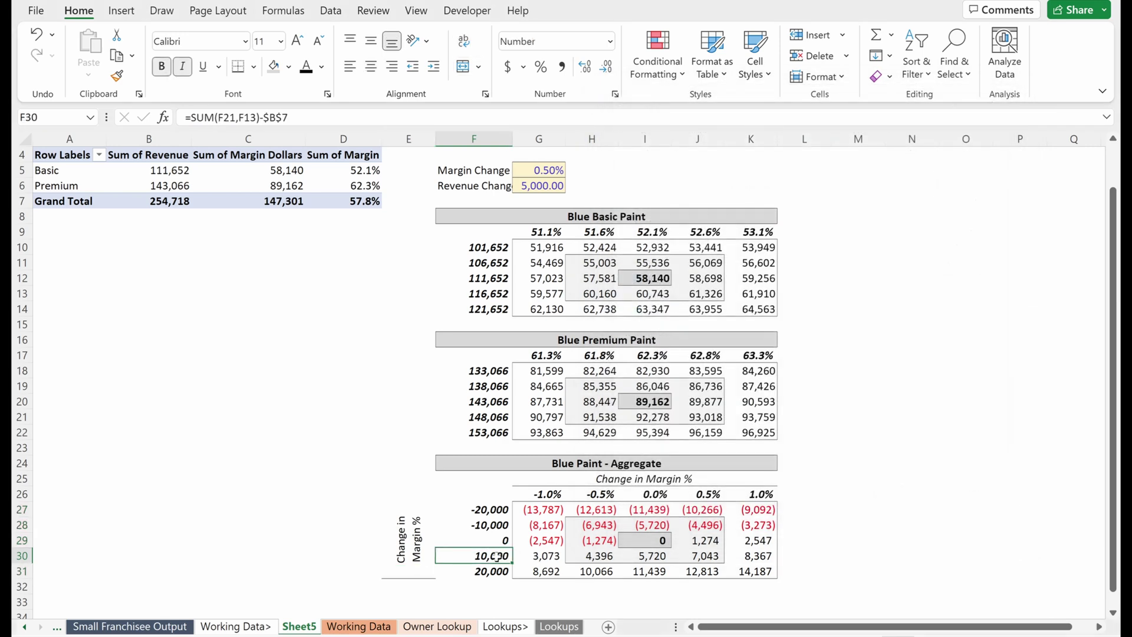
{"action": "left_click", "coordinate": [425, 544]}
{"action": "key", "text": "ctrl+1"}
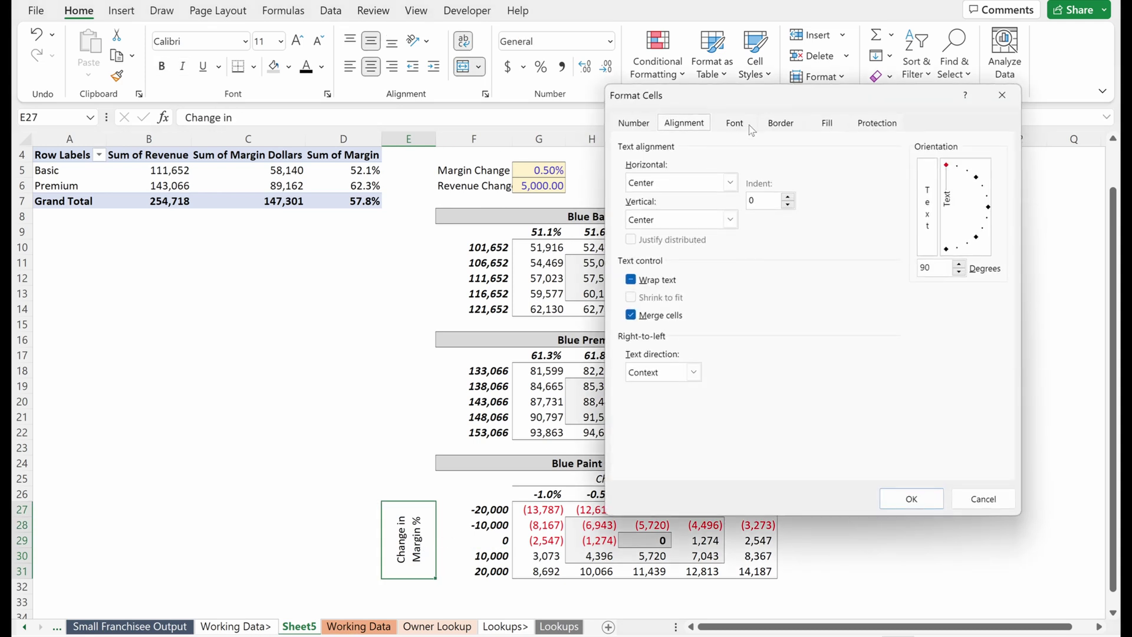
{"action": "left_click", "coordinate": [772, 125]}
{"action": "left_click", "coordinate": [652, 183]}
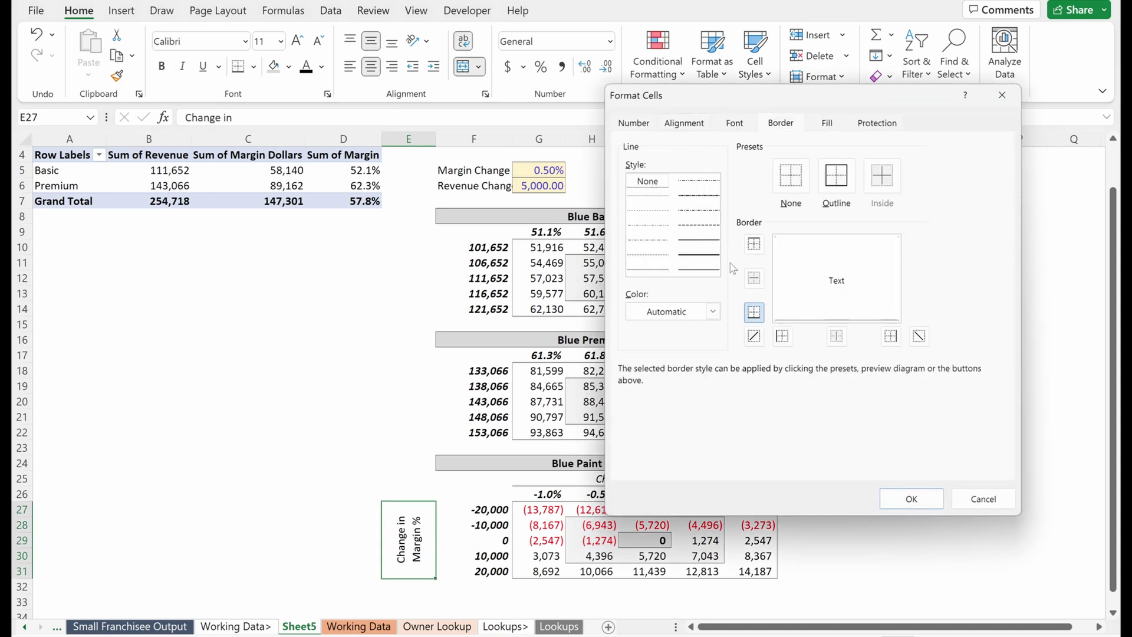
{"action": "left_click", "coordinate": [754, 314]}
{"action": "left_click", "coordinate": [654, 270]}
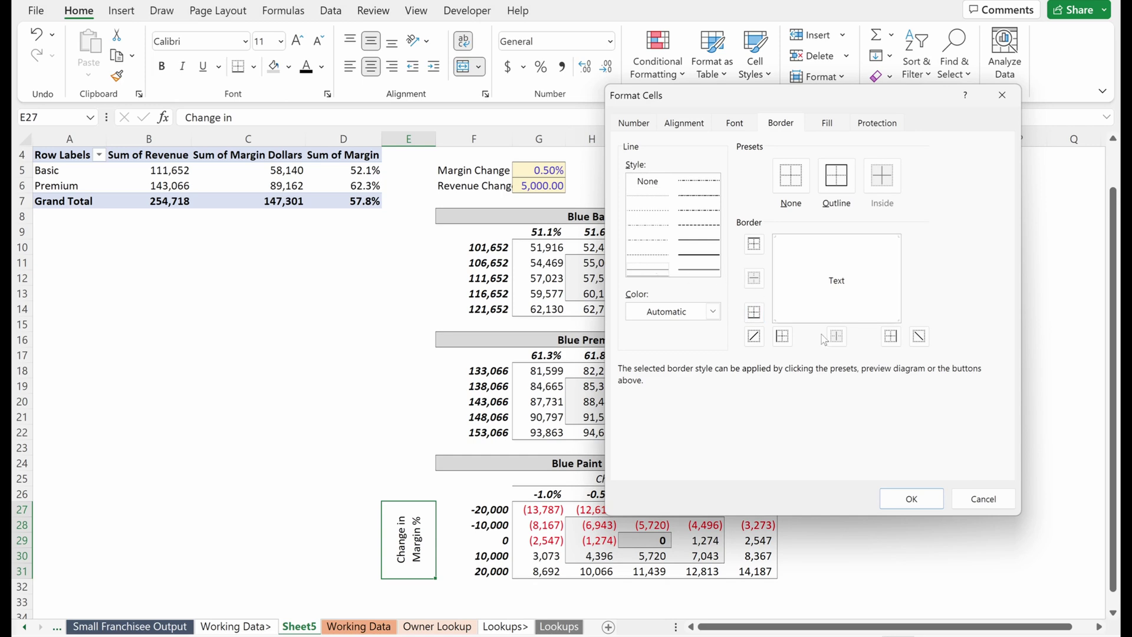
{"action": "left_click", "coordinate": [891, 336]}
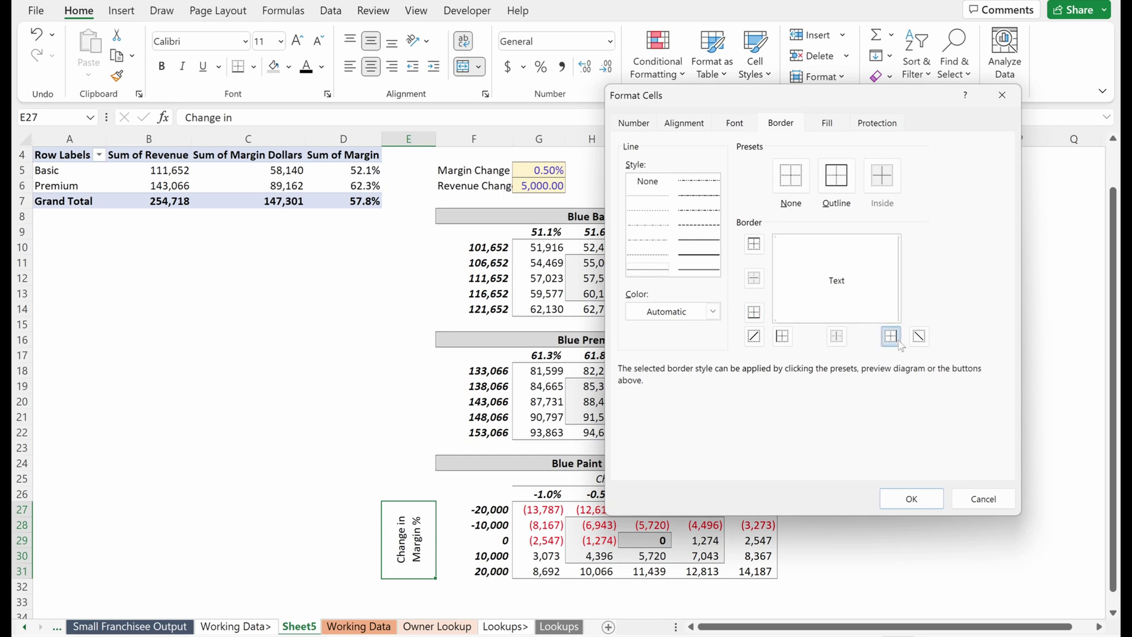
{"action": "left_click", "coordinate": [909, 500]}
{"action": "left_click", "coordinate": [476, 572]}
Italicize the label and narrow column E to width 5.
{"action": "left_click", "coordinate": [432, 555]}
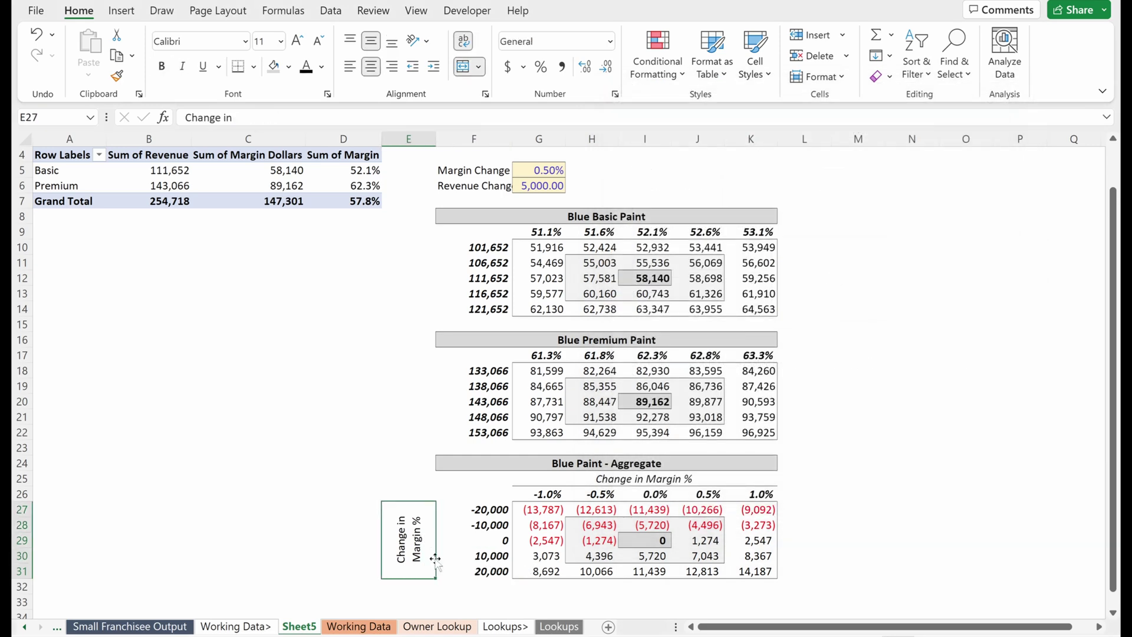
{"action": "key", "text": "ctrl+i"}
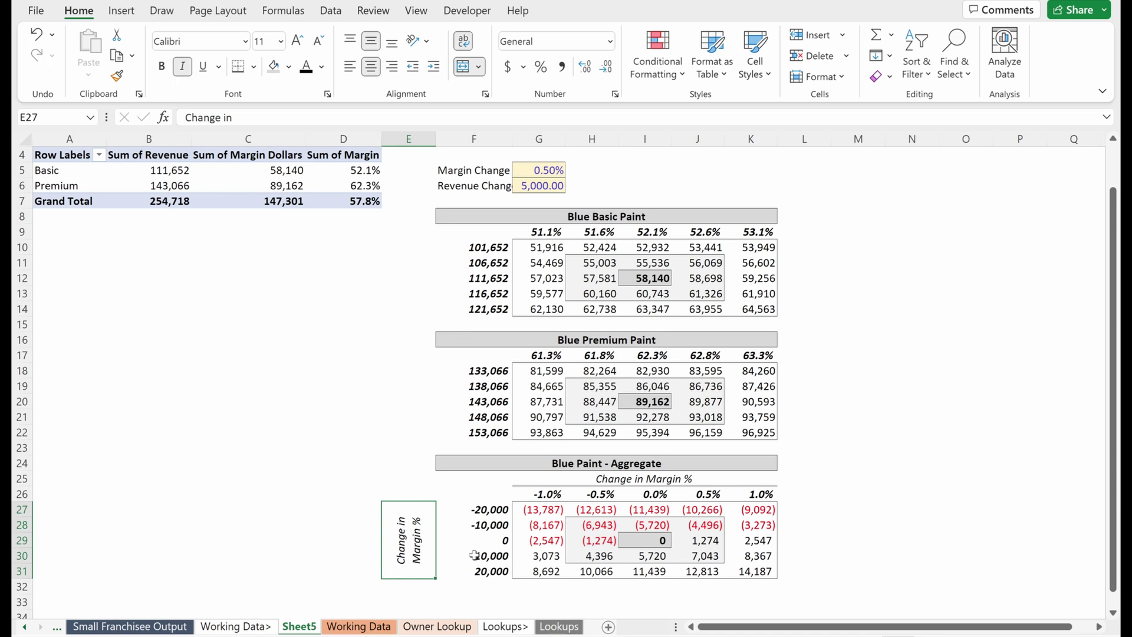
{"action": "key", "text": "alt"}
{"action": "type", "text": "how"}
{"action": "type", "text": "5"}
{"action": "key", "text": "Return"}
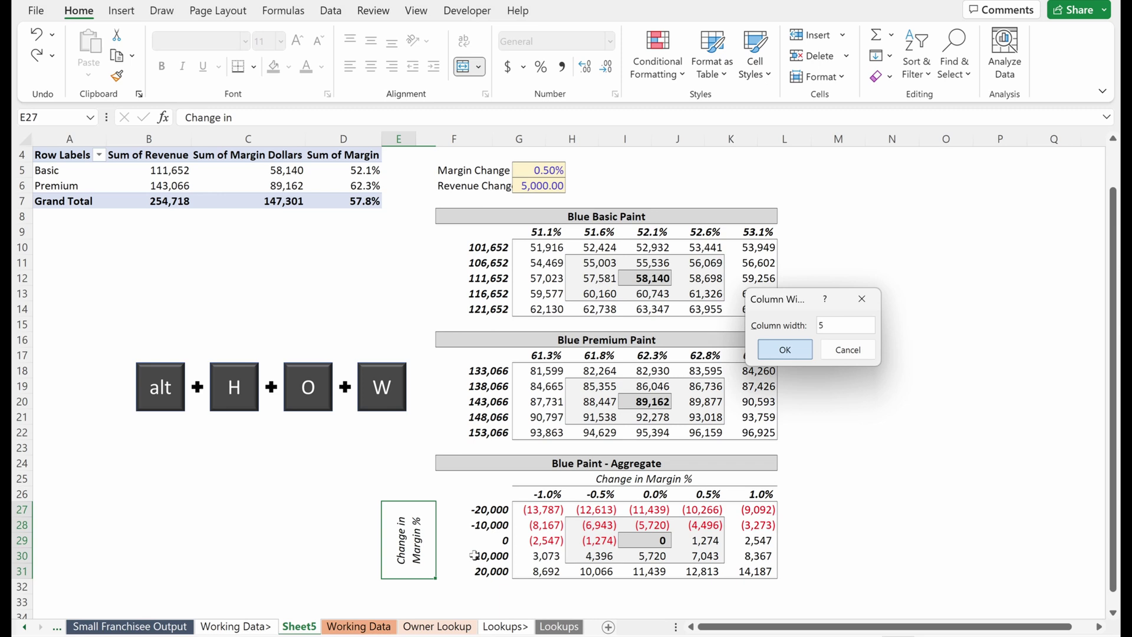
Change the label's second line to read 'Revenue $'.
{"action": "key", "text": "F2"}
{"action": "key", "text": "shift+Home"}
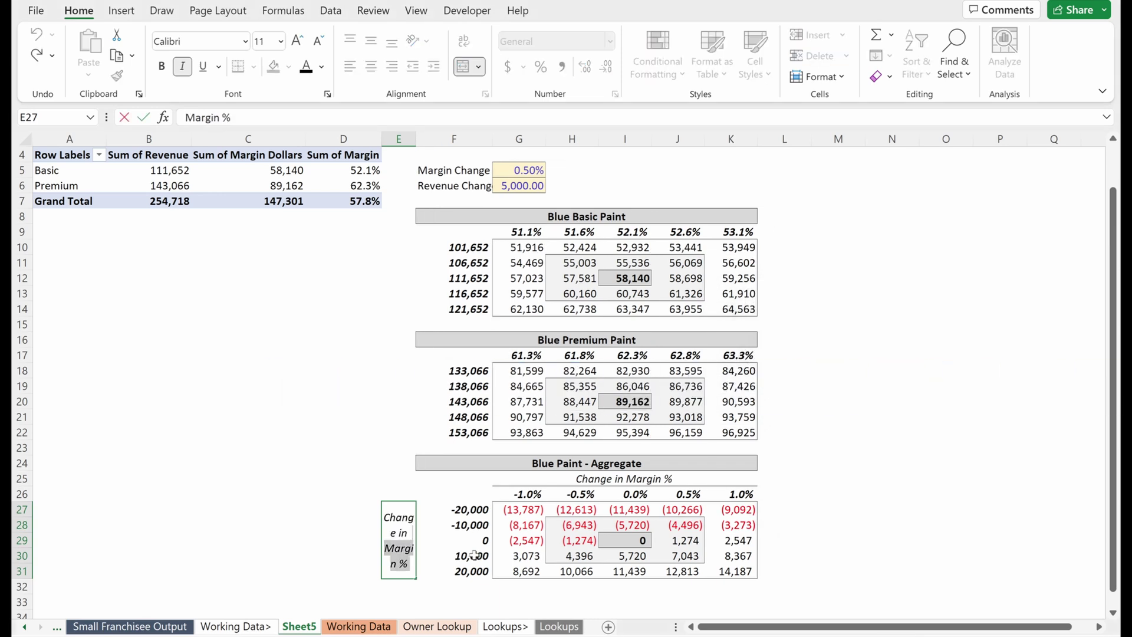
{"action": "type", "text": "Revenue"}
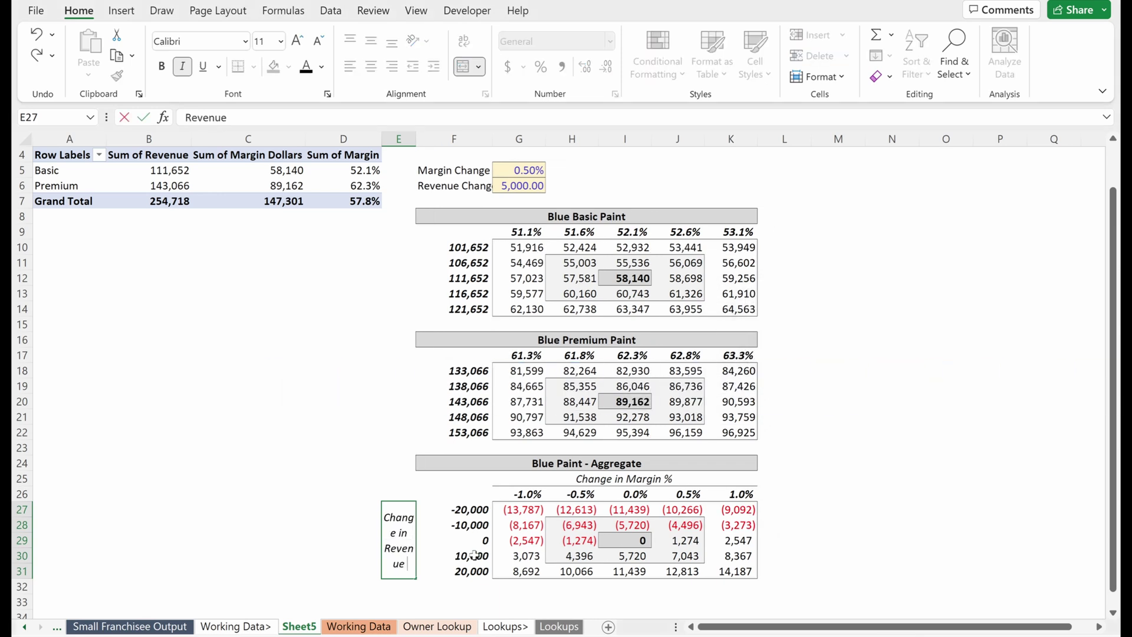
{"action": "type", "text": " $"}
{"action": "key", "text": "Return"}
{"action": "key", "text": "Up"}
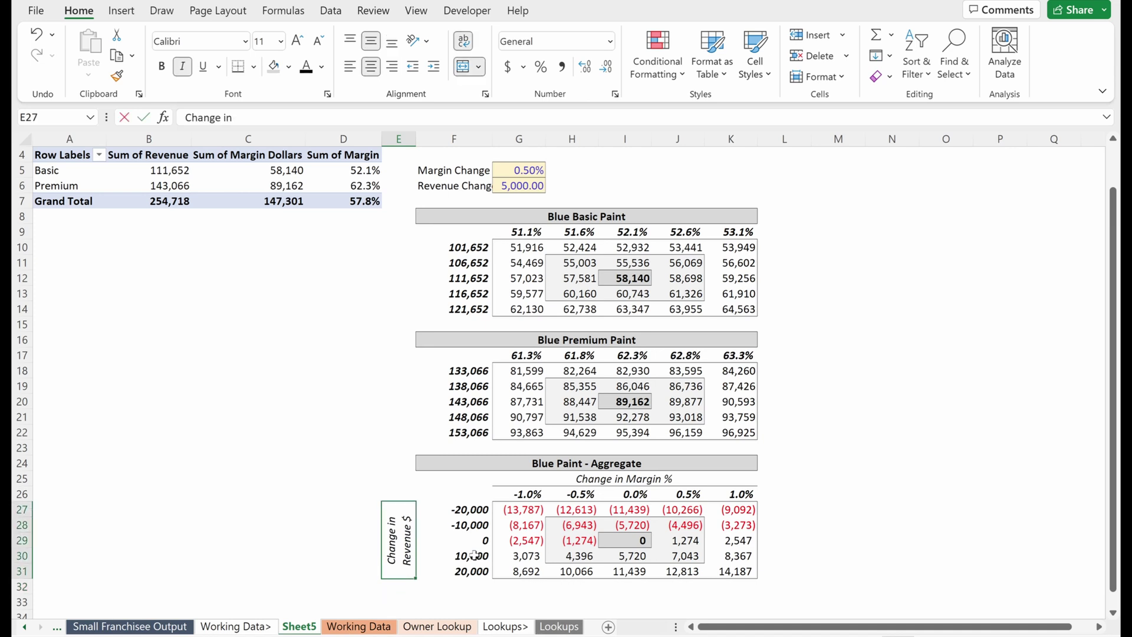
{"action": "key", "text": "Right"}
Check the revenue change values, margin headers G26:K26 and the formula in J28.
{"action": "left_click_drag", "start_coordinate": [474, 524], "coordinate": [473, 557]}
{"action": "left_click_drag", "start_coordinate": [533, 494], "coordinate": [731, 494]}
{"action": "left_click", "coordinate": [689, 530]}
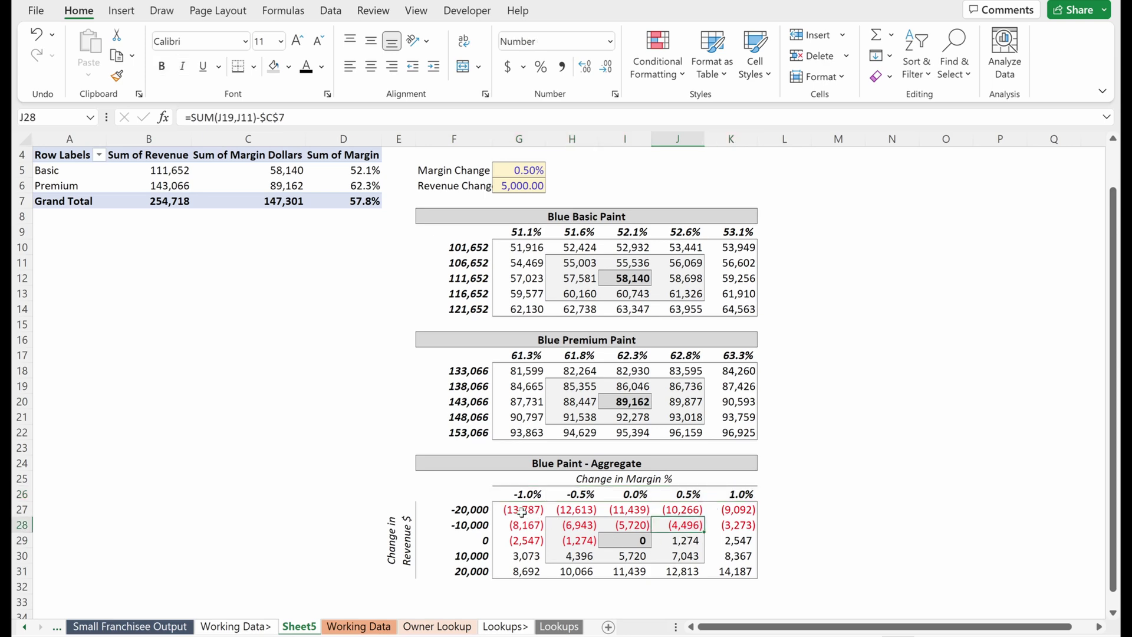
{"action": "scroll", "coordinate": [558, 515], "scroll_direction": "down", "scroll_amount": 1}
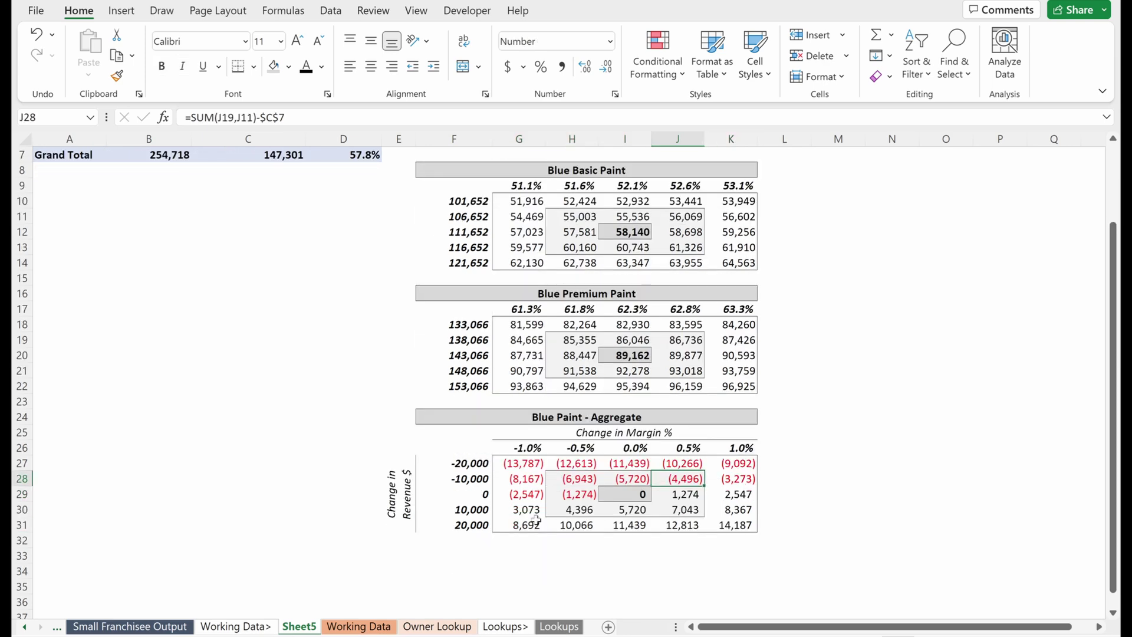
Enter 'Note: Basic and Premium Price categories caluclated seperately' in F32.
{"action": "left_click", "coordinate": [487, 542]}
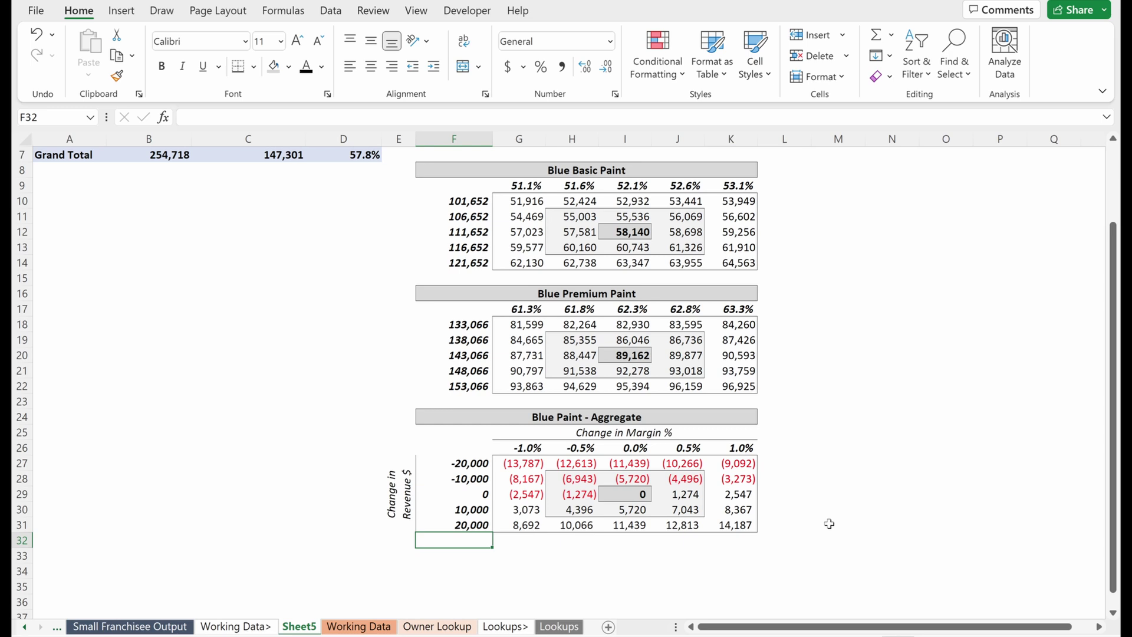
{"action": "type", "text": "Note:"}
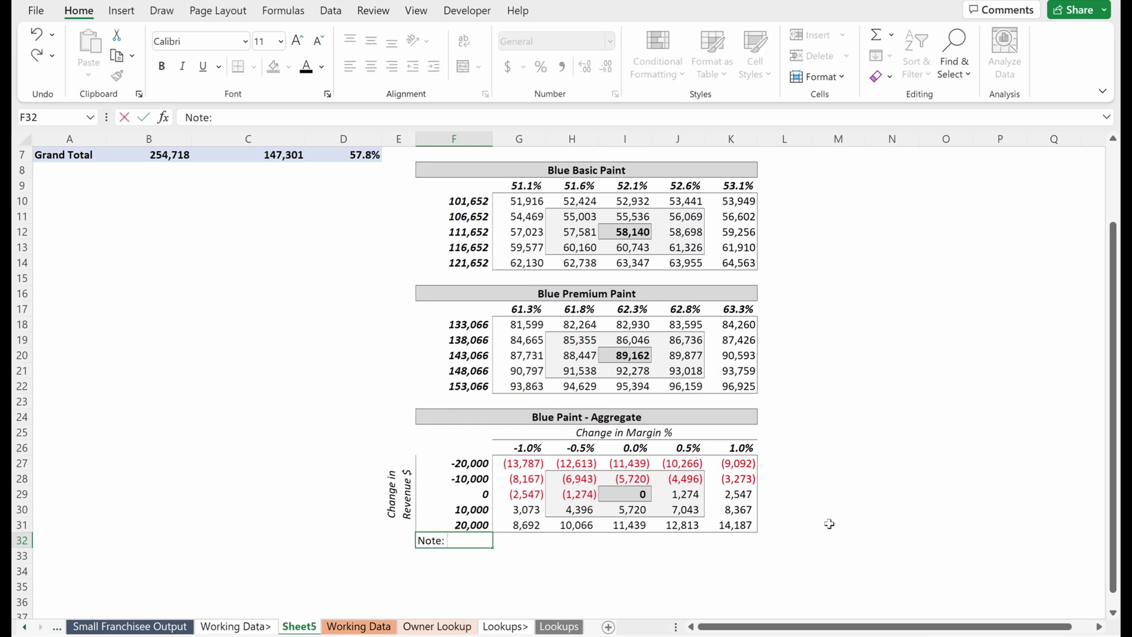
{"action": "type", "text": " Basic and Premium Price"}
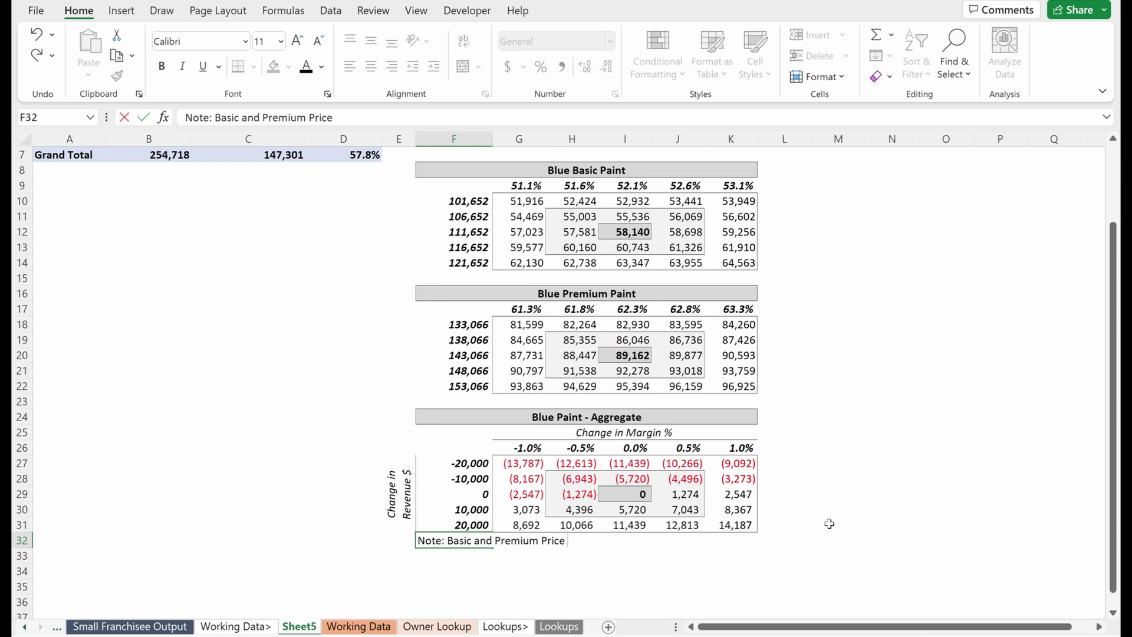
{"action": "type", "text": " categories"}
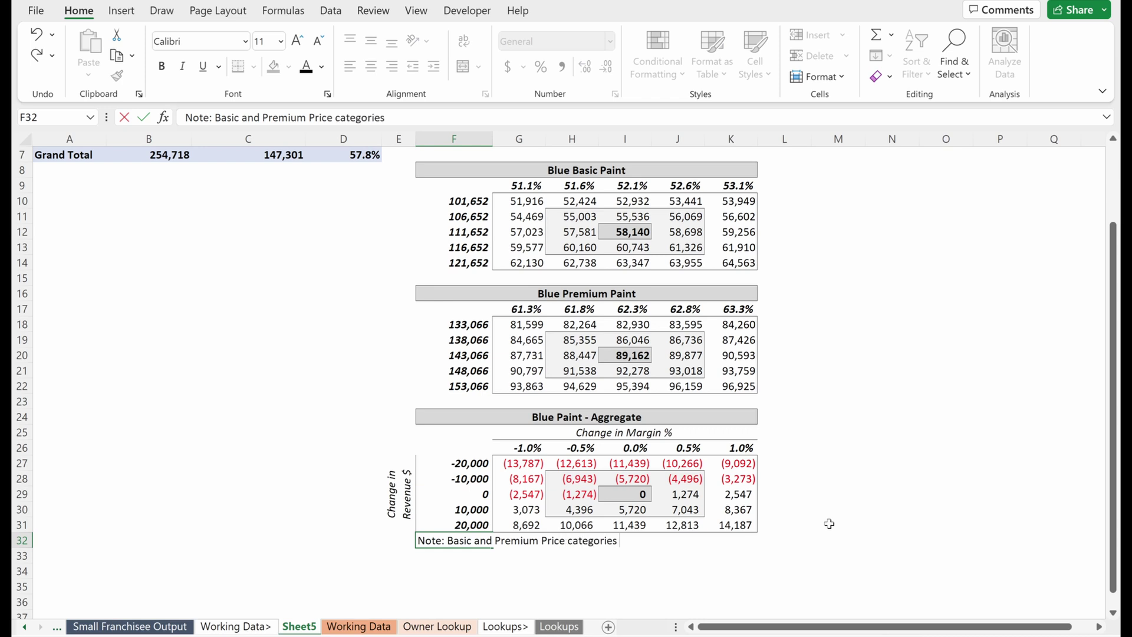
{"action": "type", "text": " caluc"}
{"action": "type", "text": "lated s"}
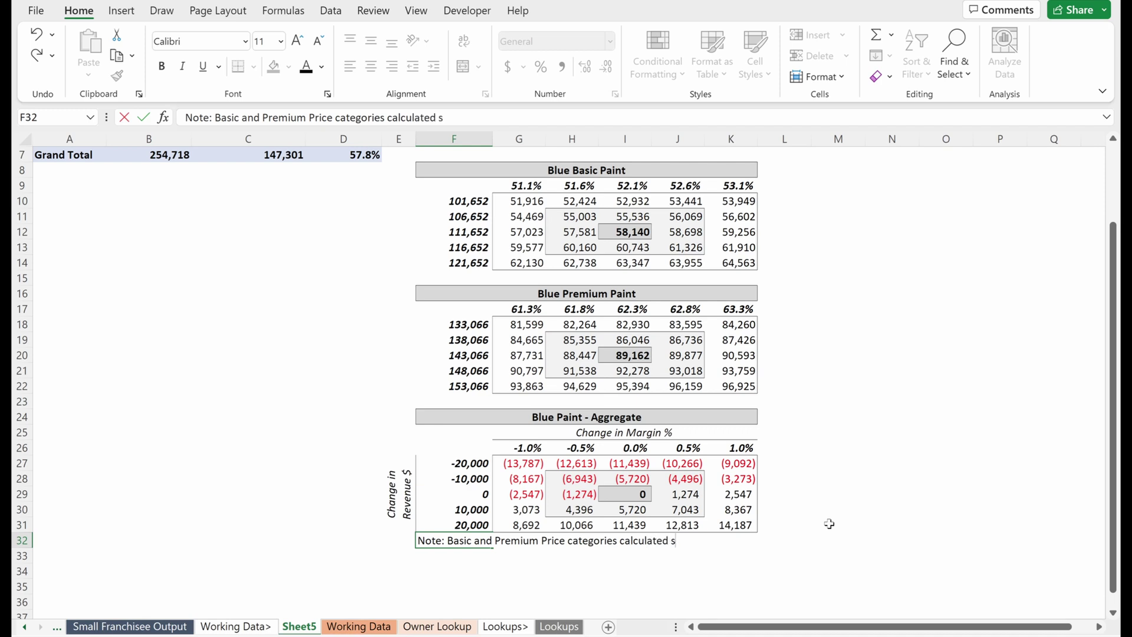
{"action": "type", "text": "eperately"}
{"action": "key", "text": "Return"}
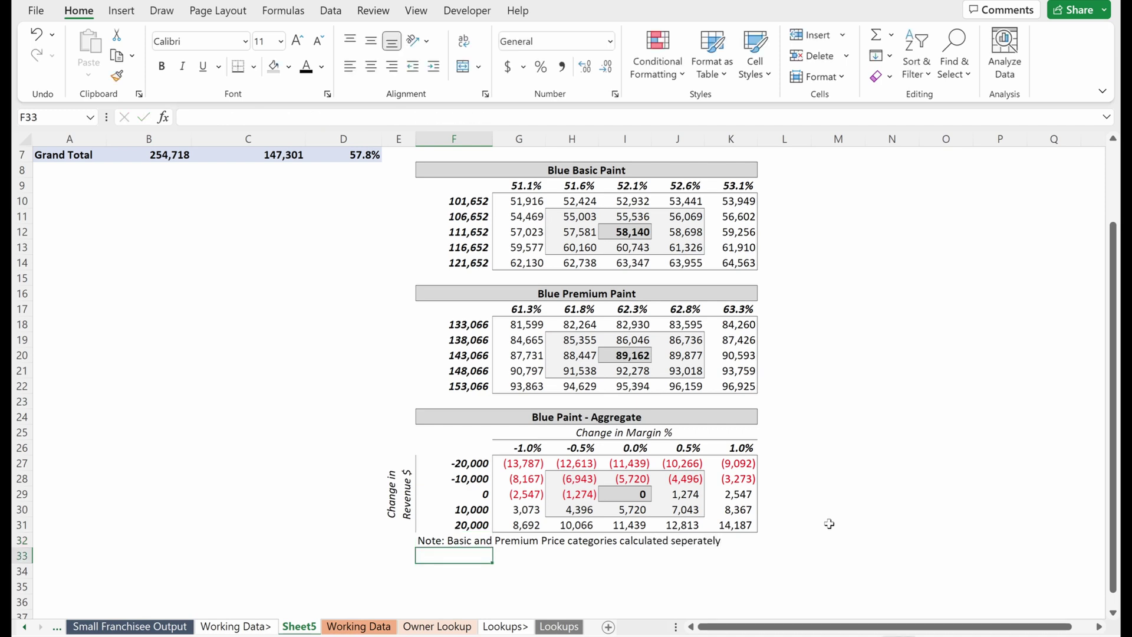
{"action": "key", "text": "Up"}
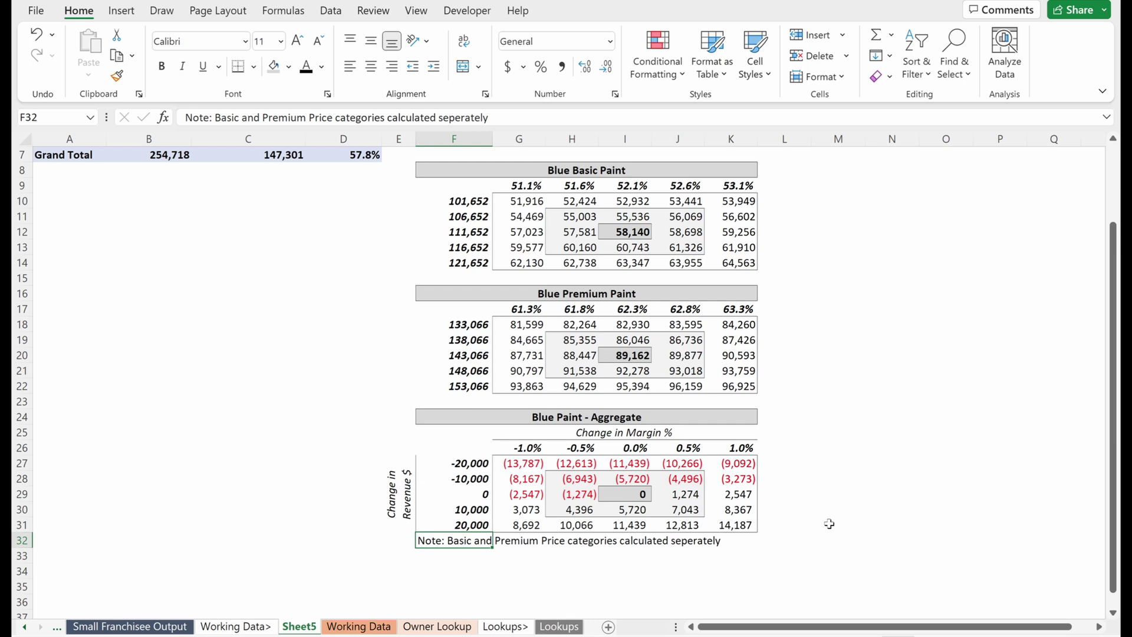
Format the note as 9 pt italic and select the whole Aggregate table E24:K32.
{"action": "key", "text": "alt"}
{"action": "type", "text": "hfs9"}
{"action": "key", "text": "Return"}
{"action": "key", "text": "ctrl+i"}
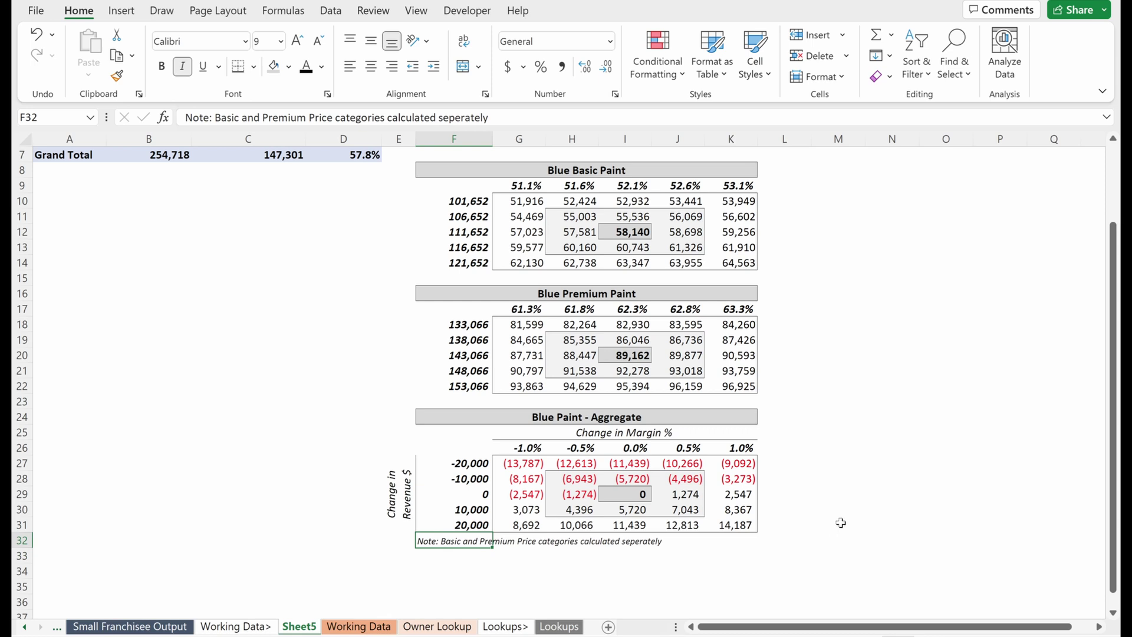
{"action": "key", "text": "Down"}
{"action": "mouse_move", "coordinate": [399, 418]}
{"action": "left_mouse_down"}
{"action": "mouse_move", "coordinate": [772, 545]}
{"action": "mouse_move", "coordinate": [729, 541]}
{"action": "left_mouse_up"}
{"action": "key", "text": "ctrl+c"}
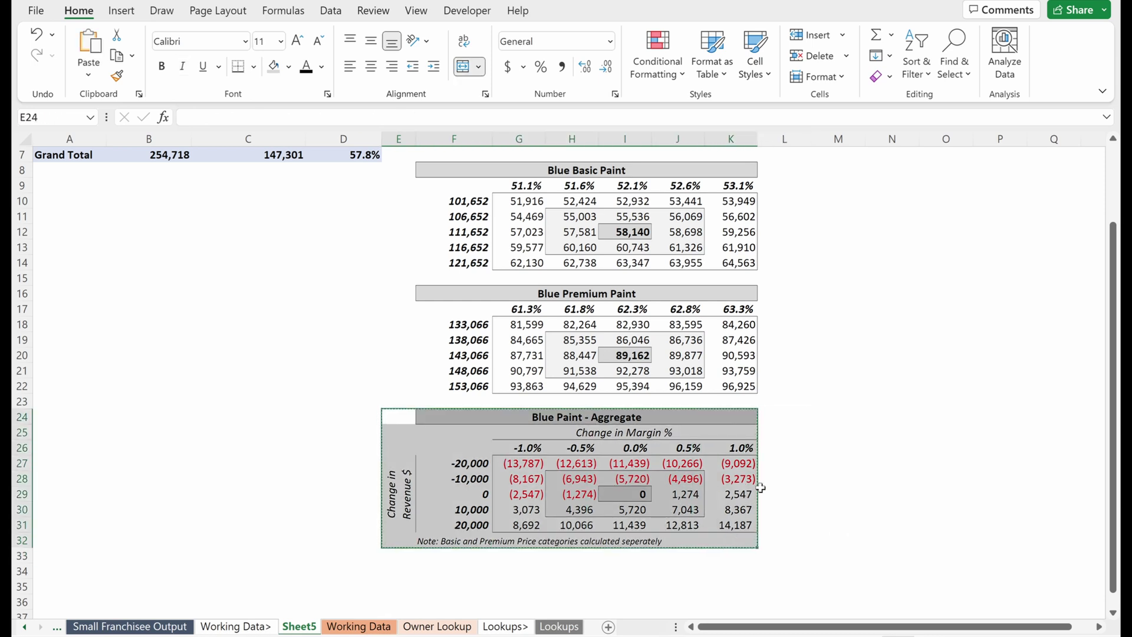
{"action": "key", "text": "Escape"}
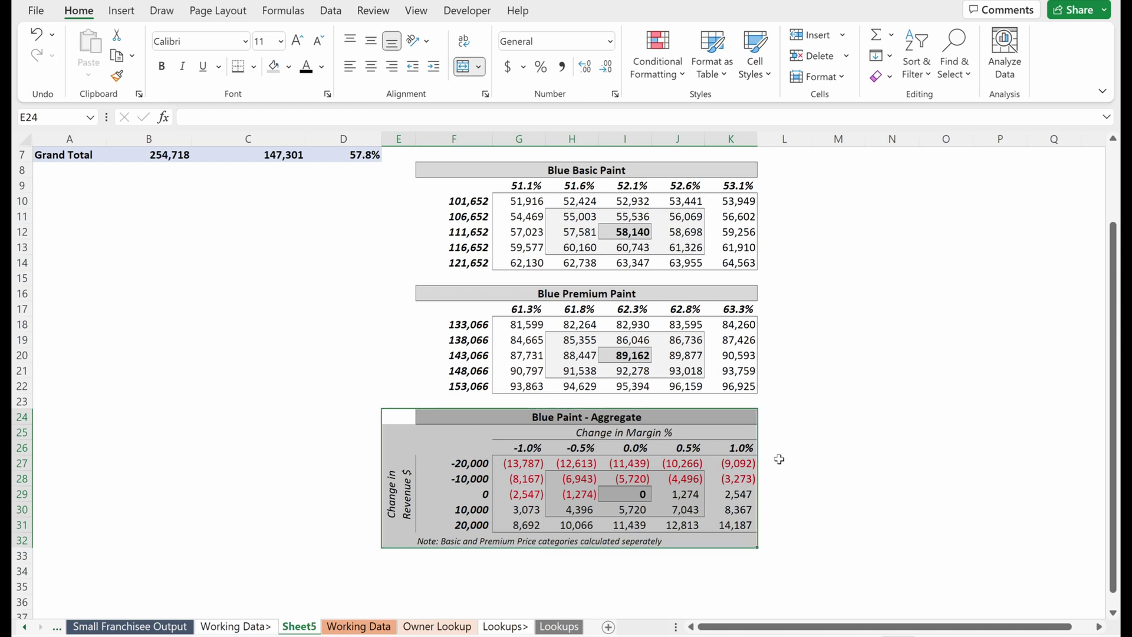
{"action": "left_click", "coordinate": [744, 475]}
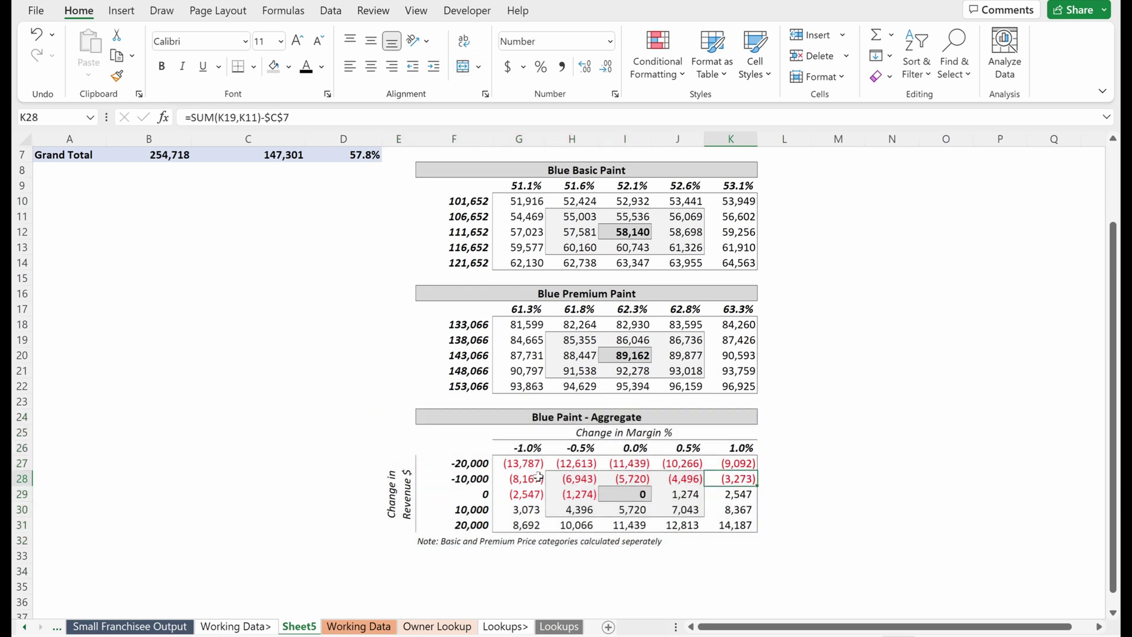
{"action": "left_click_drag", "start_coordinate": [405, 417], "coordinate": [744, 540]}
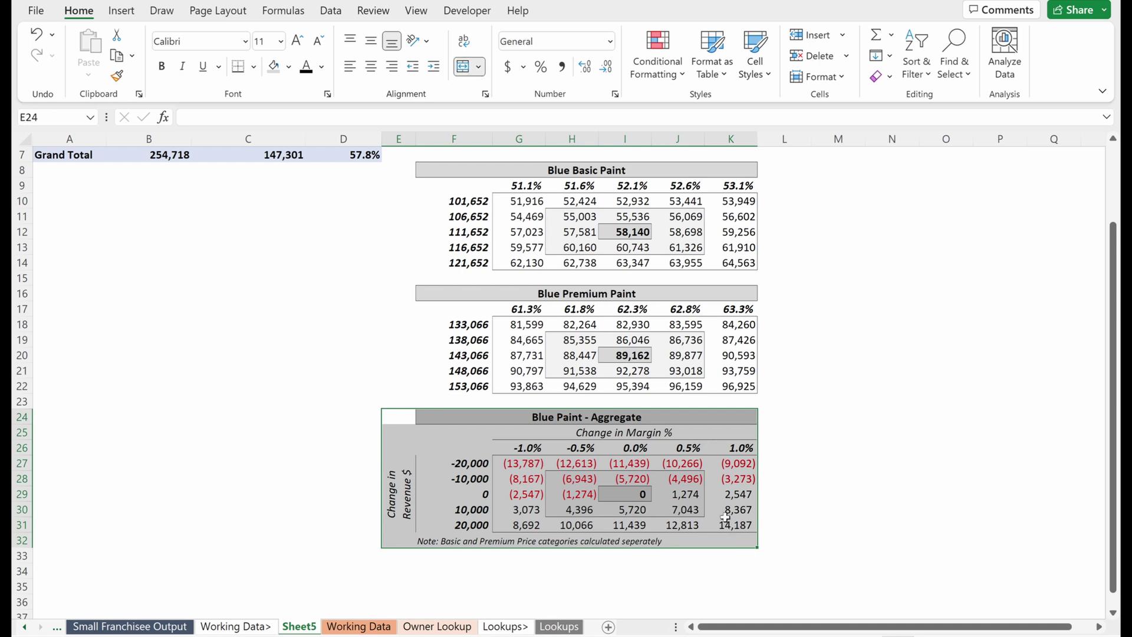
{"action": "left_click_drag", "start_coordinate": [471, 463], "coordinate": [767, 470]}
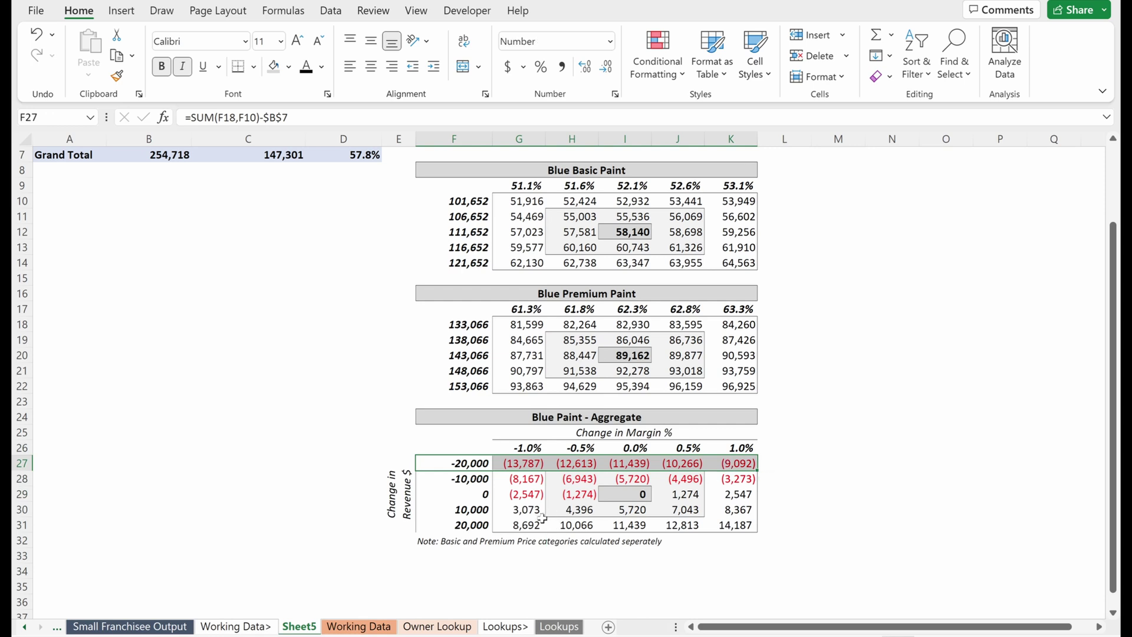
{"action": "left_click_drag", "start_coordinate": [493, 524], "coordinate": [791, 515]}
{"action": "left_click_drag", "start_coordinate": [751, 450], "coordinate": [743, 524]}
{"action": "left_click", "coordinate": [740, 522]}
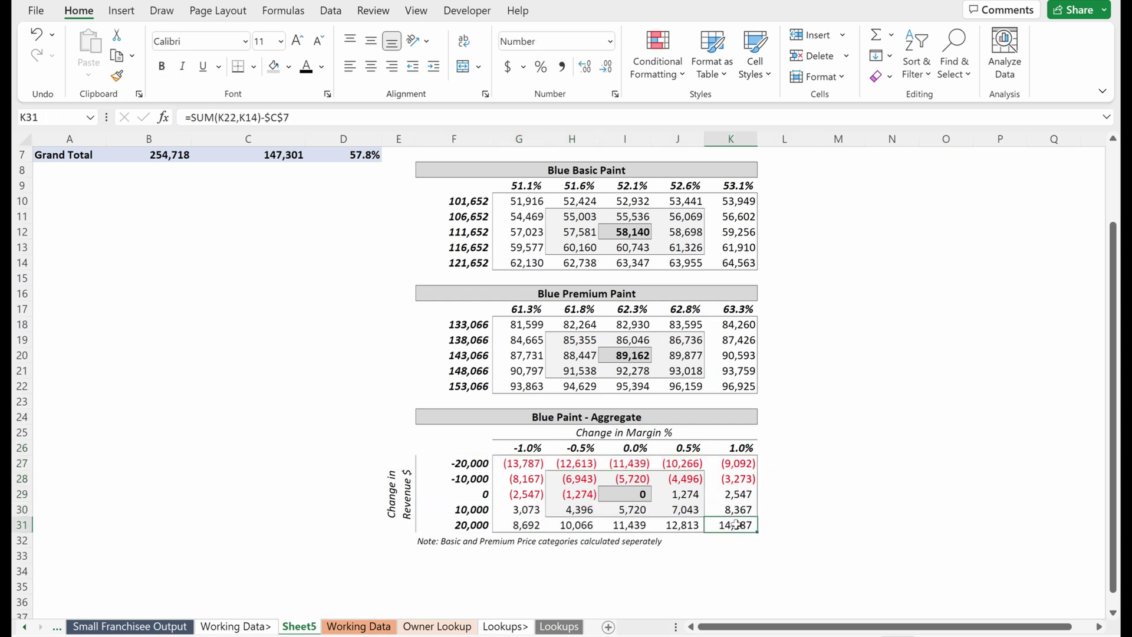
{"action": "left_click", "coordinate": [656, 492]}
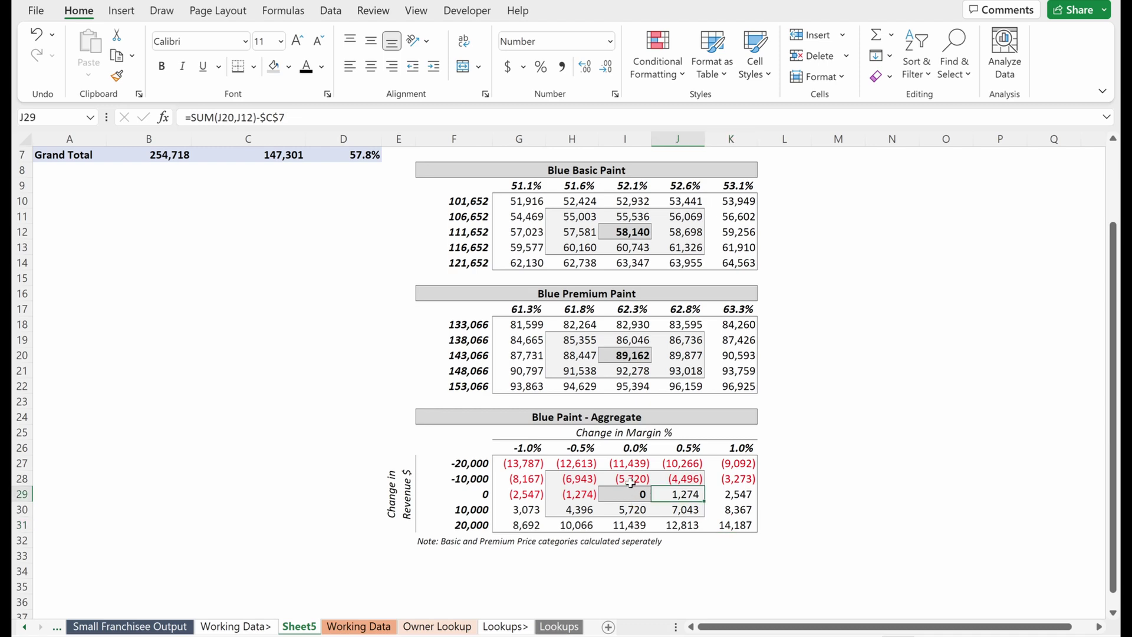
{"action": "scroll", "coordinate": [630, 482], "scroll_direction": "up", "scroll_amount": 2}
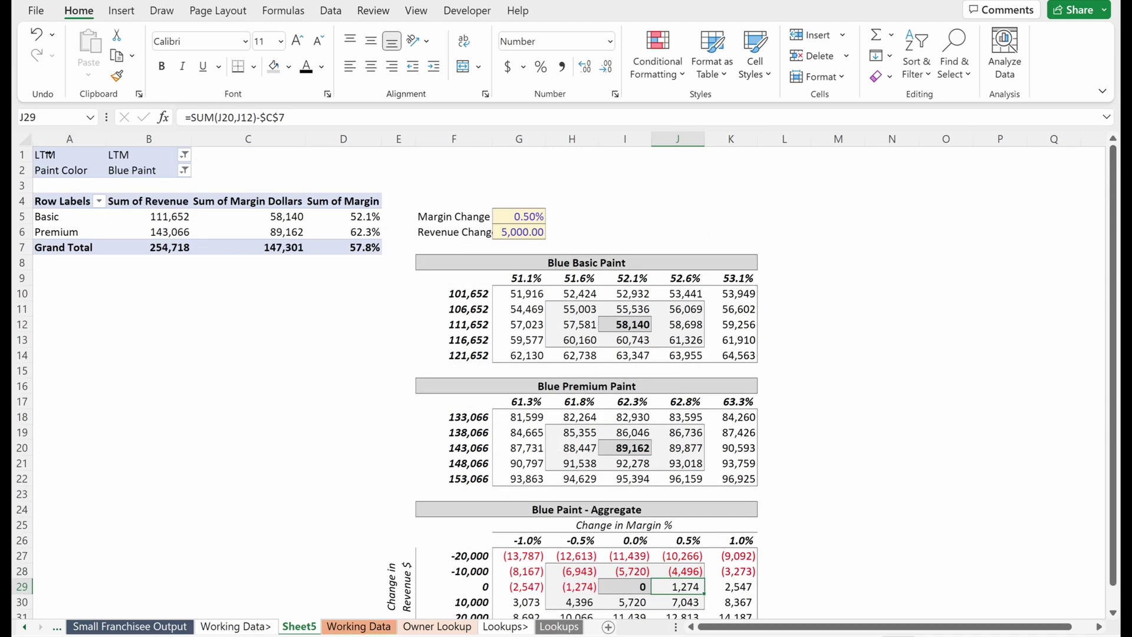
Move the pivot table from A1:D7 to O5, right of the scenario tables.
{"action": "left_click_drag", "start_coordinate": [49, 155], "coordinate": [377, 250]}
{"action": "key", "text": "ctrl+c"}
{"action": "left_click", "coordinate": [805, 173]}
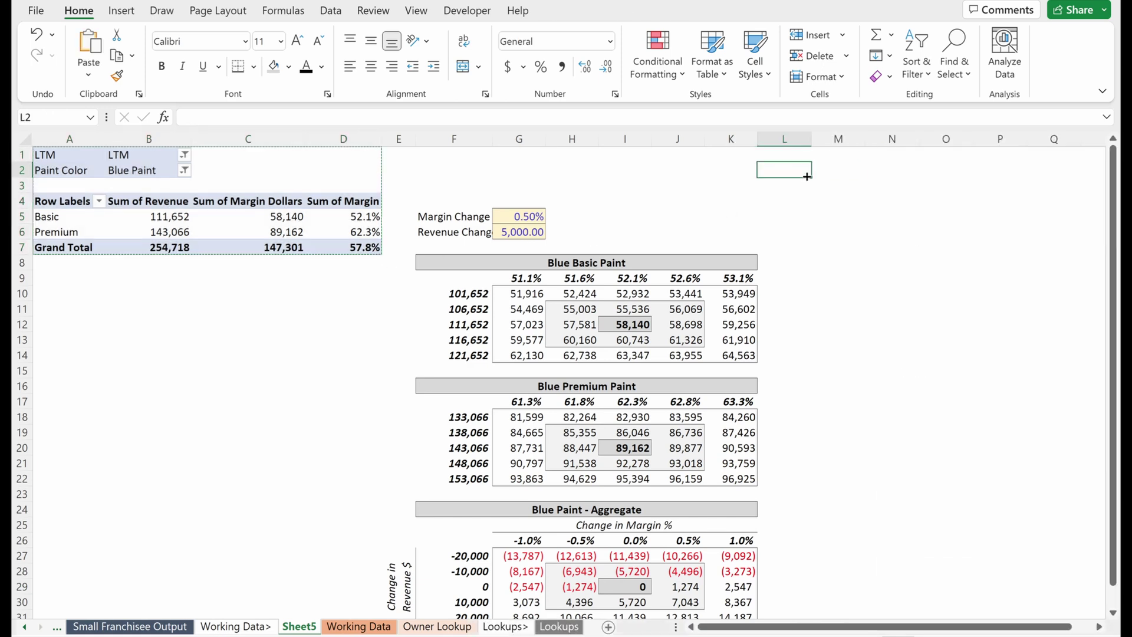
{"action": "key", "text": "Right"}
{"action": "key", "text": "Right"}
{"action": "key", "text": "Down"}
{"action": "key", "text": "Down"}
{"action": "key", "text": "Right"}
{"action": "key", "text": "Down"}
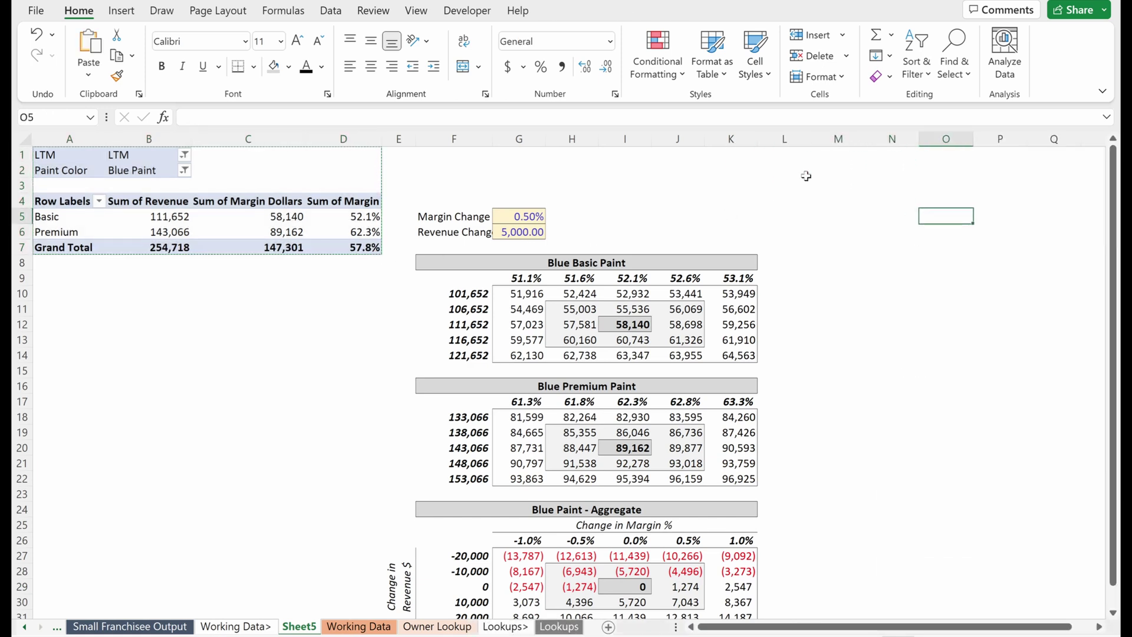
{"action": "key", "text": "ctrl+v"}
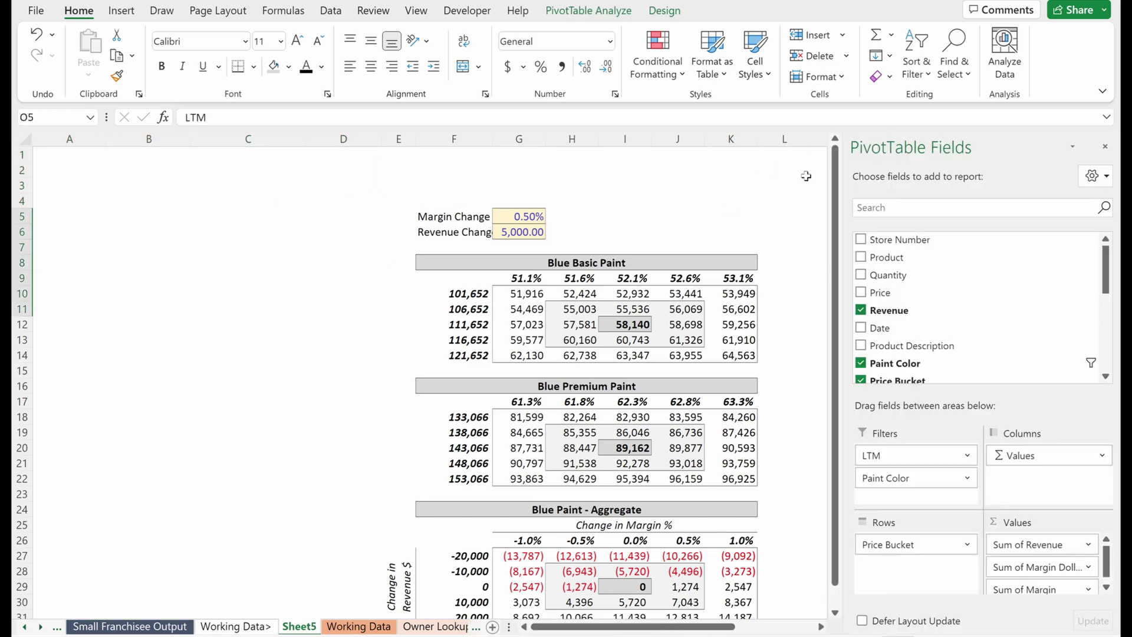
Delete the emptied columns A–D so the tables shift left.
{"action": "left_click", "coordinate": [319, 281]}
{"action": "key", "text": "ctrl+shift+Left"}
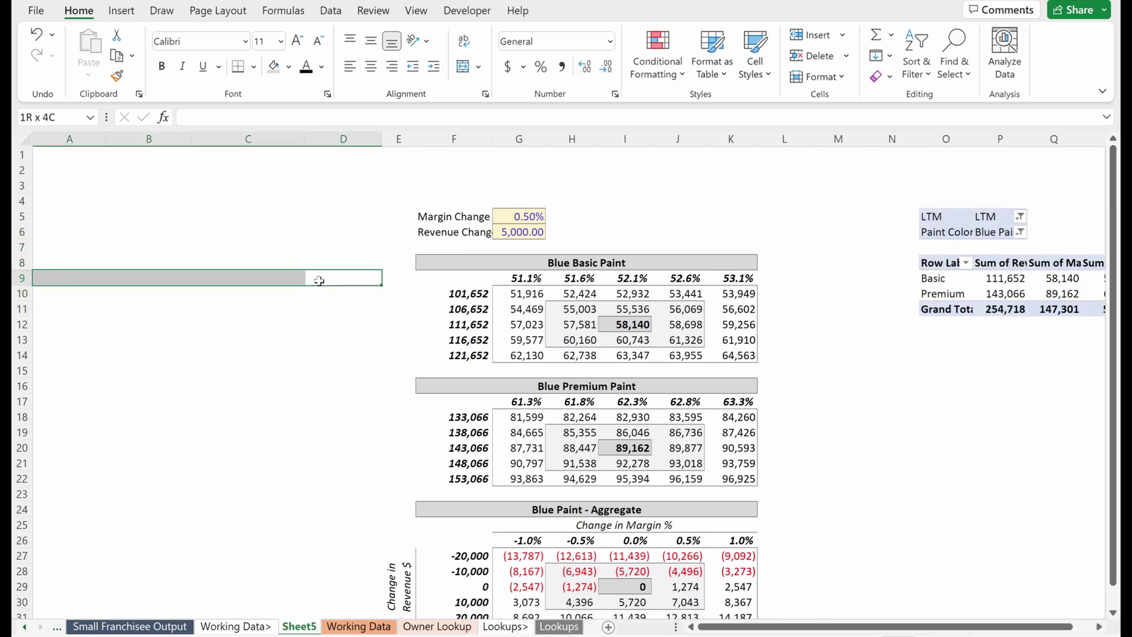
{"action": "key", "text": "ctrl+space"}
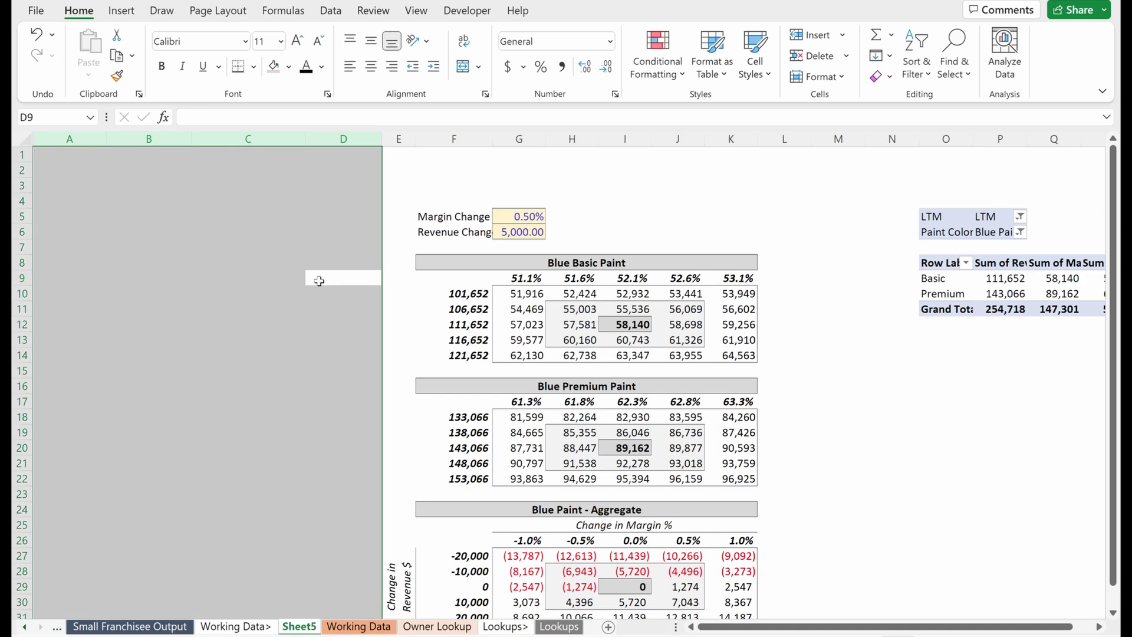
{"action": "key", "text": "ctrl+minus"}
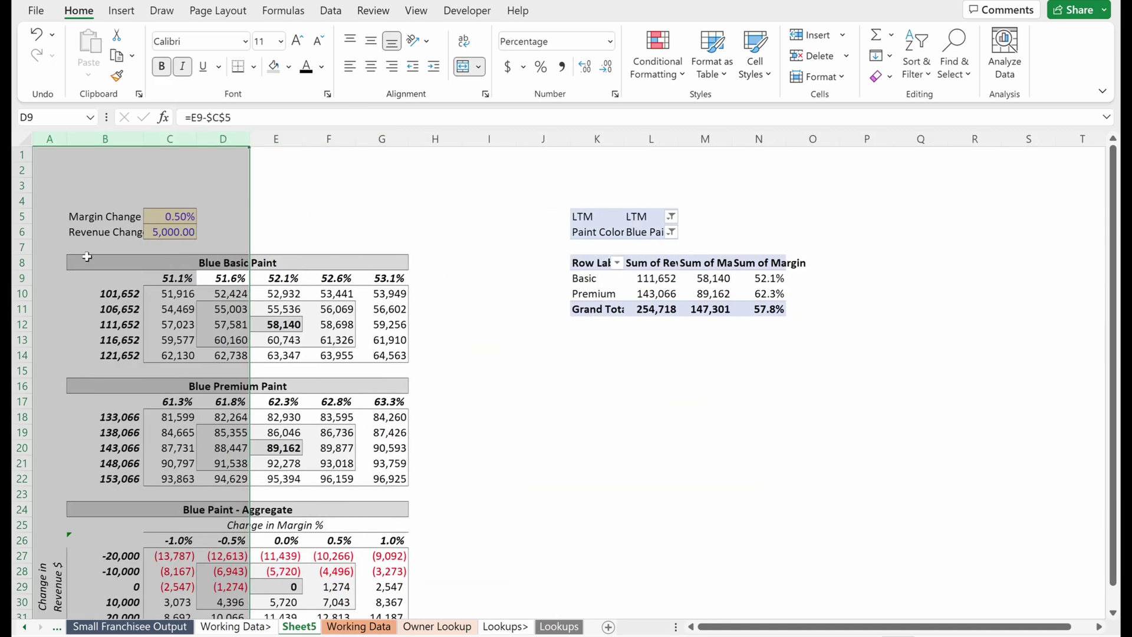
Copy title rows 2–3 from Small Franchisee Output to the top of Sheet5.
{"action": "left_click", "coordinate": [54, 187]}
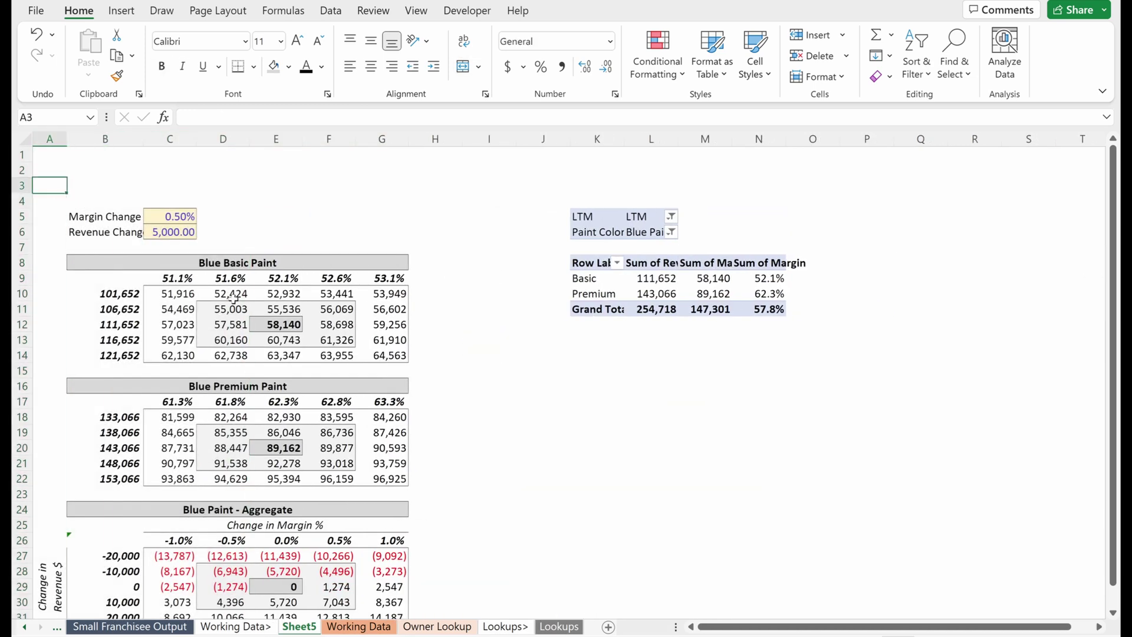
{"action": "left_click", "coordinate": [172, 628]}
{"action": "left_click", "coordinate": [81, 216]}
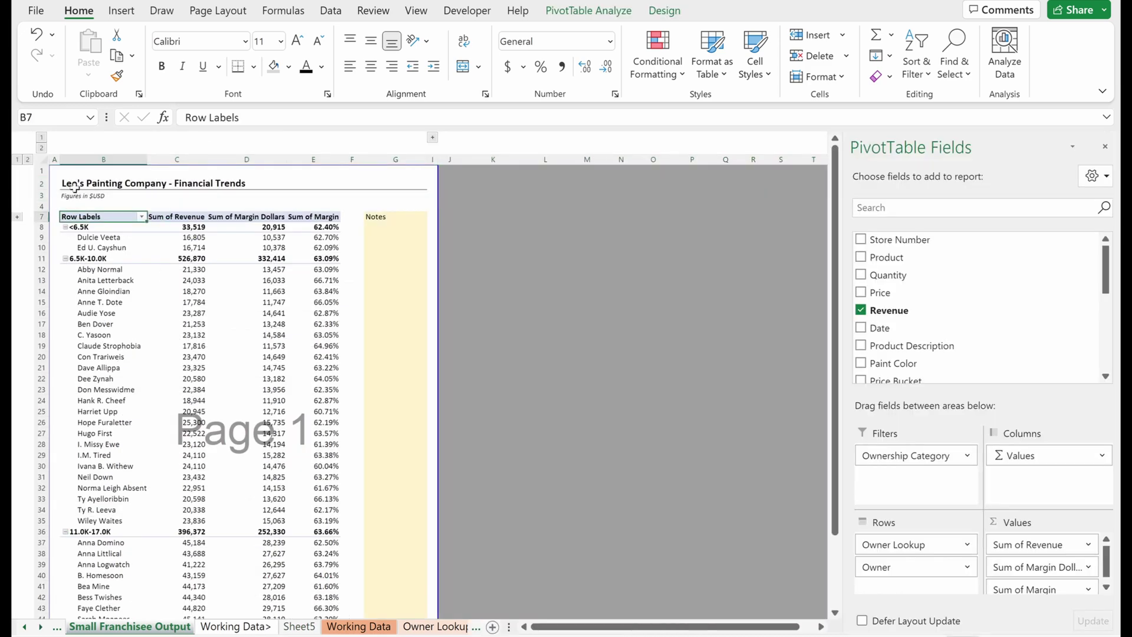
{"action": "left_click", "coordinate": [89, 184]}
{"action": "key", "text": "ctrl+c"}
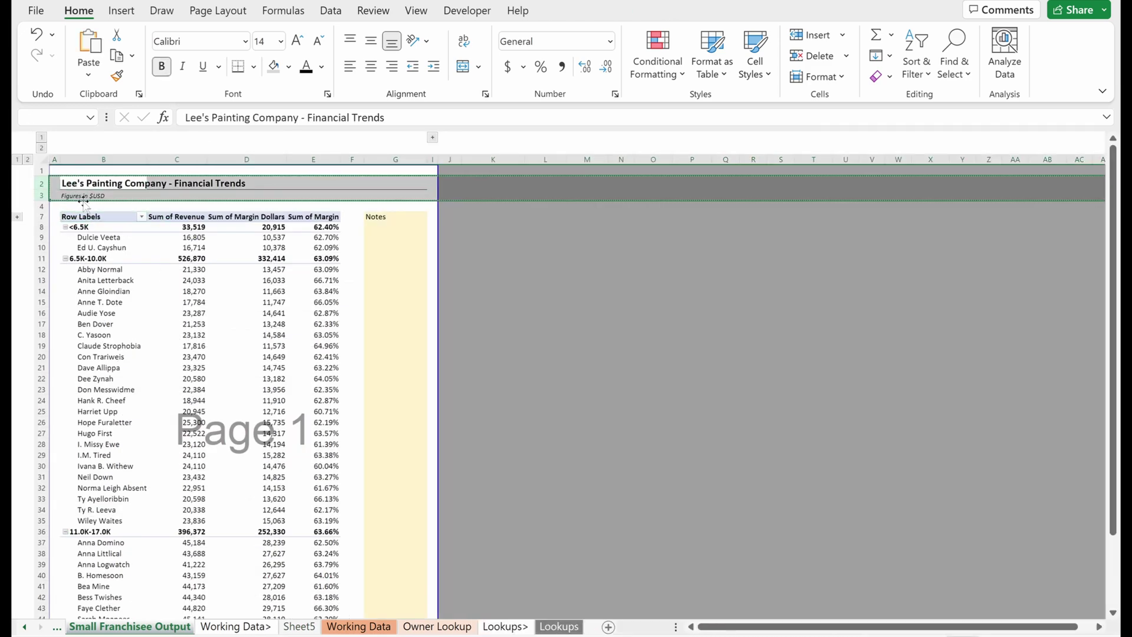
{"action": "key", "text": "ctrl+Page_Down"}
{"action": "key", "text": "ctrl+Page_Down"}
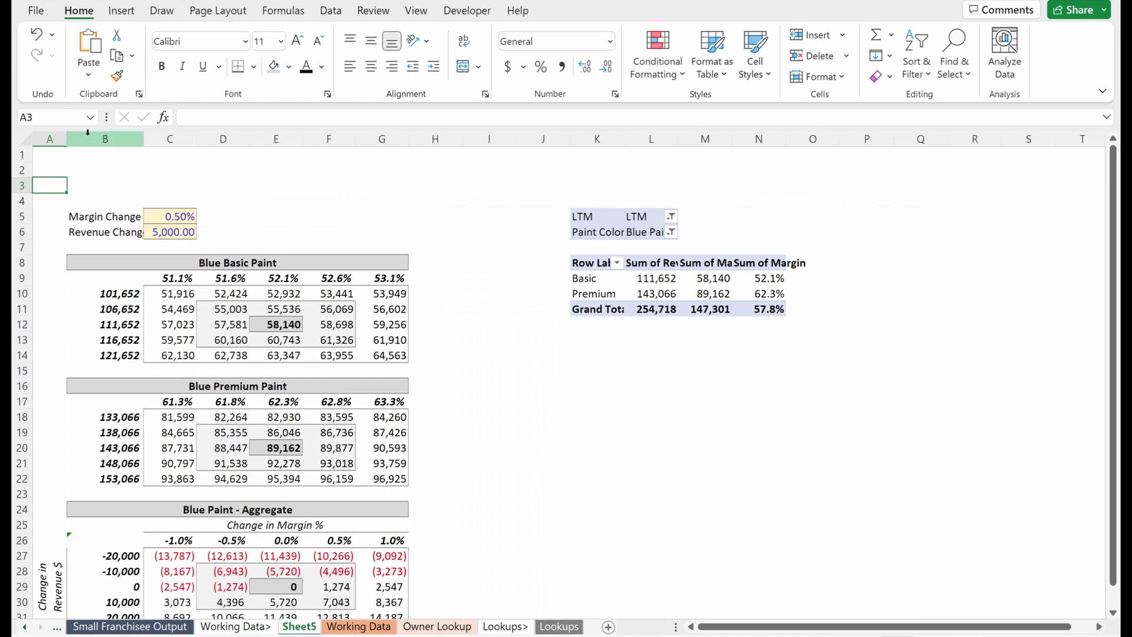
{"action": "key", "text": "ctrl+v"}
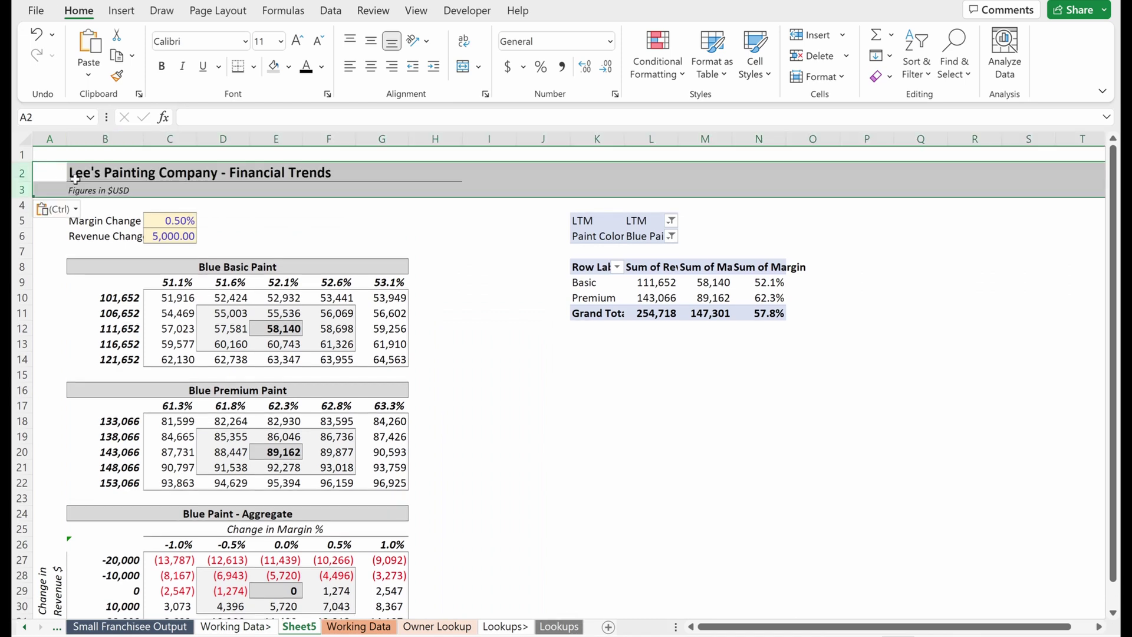
Replace 'Financial Trends' with 'Scenario Analysis' in the B2 title.
{"action": "left_click", "coordinate": [76, 173]}
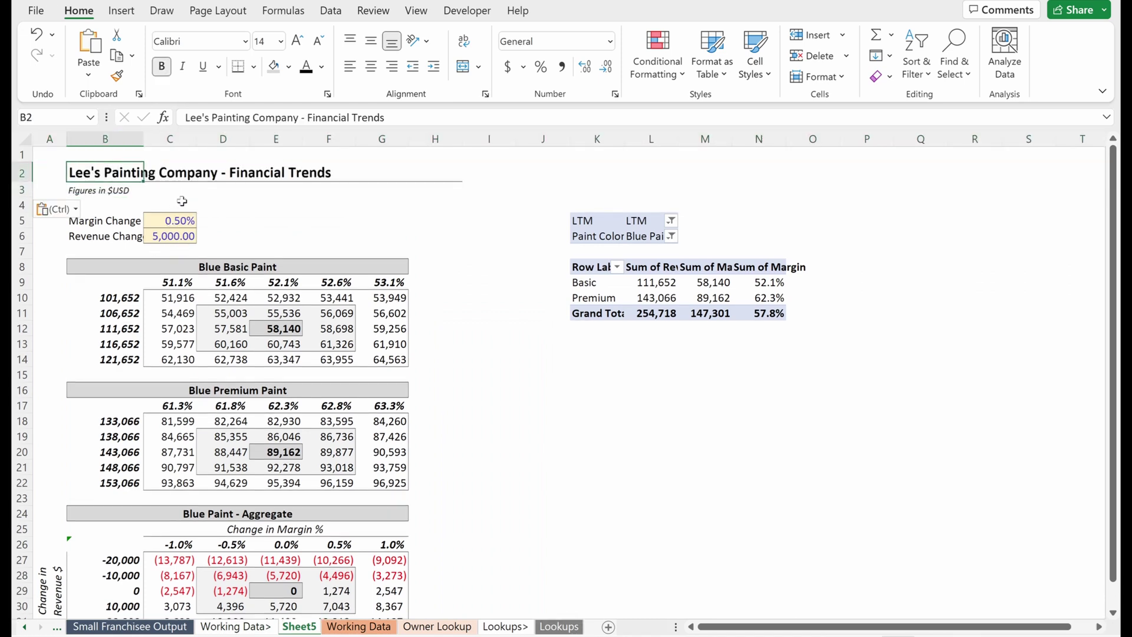
{"action": "key", "text": "F2"}
{"action": "key", "text": "ctrl+shift+Left"}
{"action": "key", "text": "ctrl+shift+Left"}
{"action": "type", "text": "Scen"}
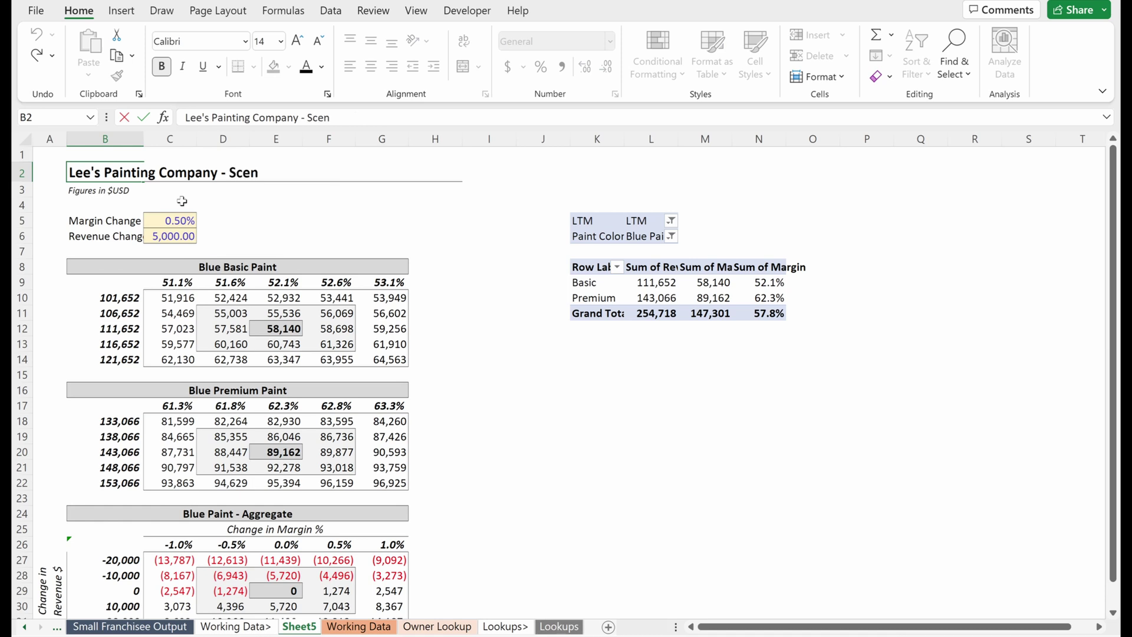
{"action": "type", "text": "ario Analysis"}
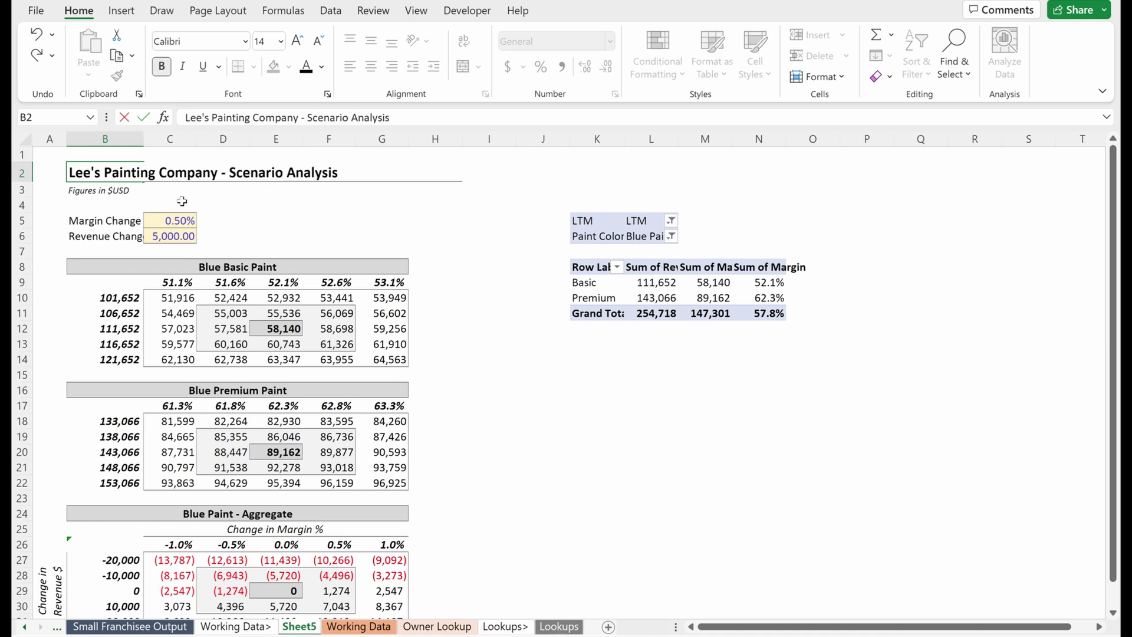
{"action": "key", "text": "Return"}
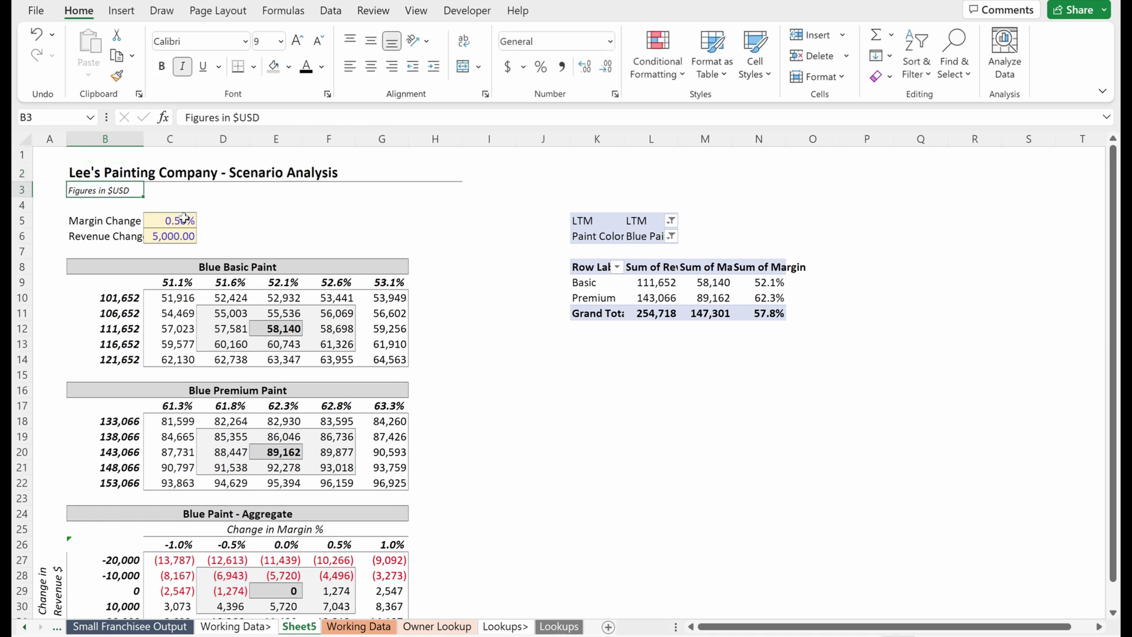
{"action": "left_click", "coordinate": [128, 205]}
Insert a row above Margin Change with a bold 'Toggles' label in B5.
{"action": "left_click", "coordinate": [133, 220]}
{"action": "key", "text": "shift+space"}
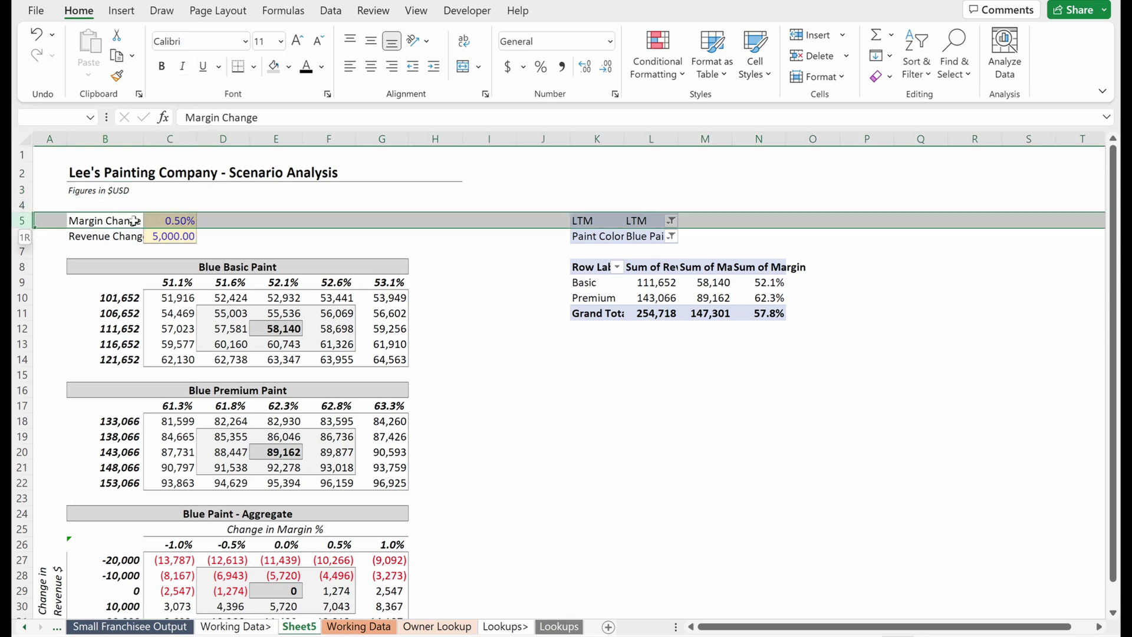
{"action": "key", "text": "ctrl+shift+equal"}
{"action": "type", "text": "Toggles"}
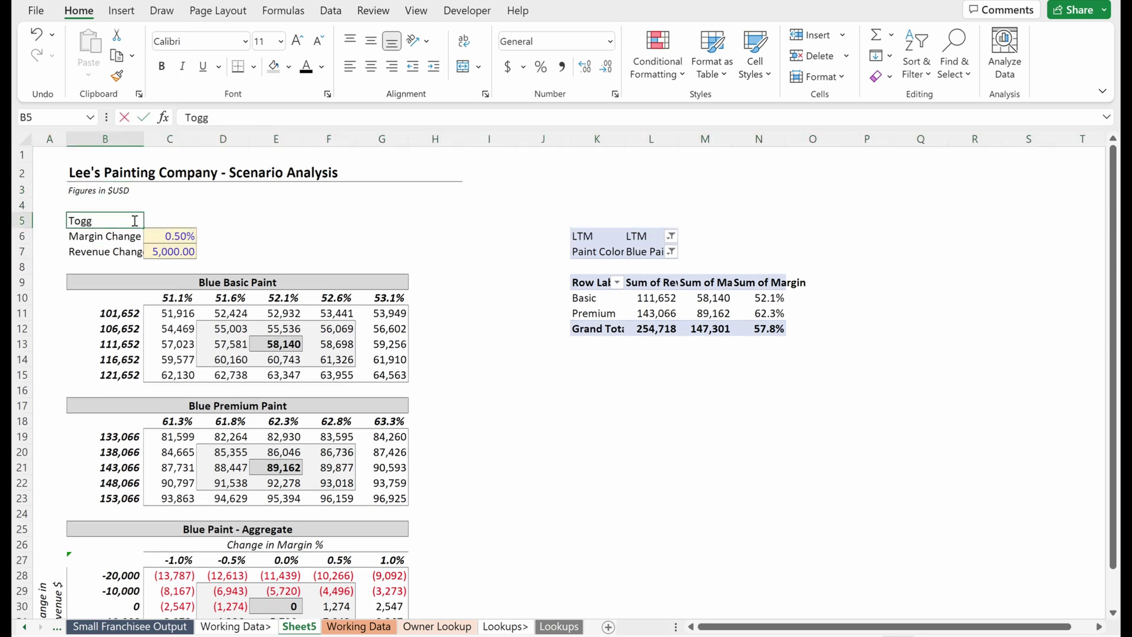
{"action": "key", "text": "Return"}
{"action": "left_click", "coordinate": [134, 220]}
{"action": "key", "text": "ctrl+b"}
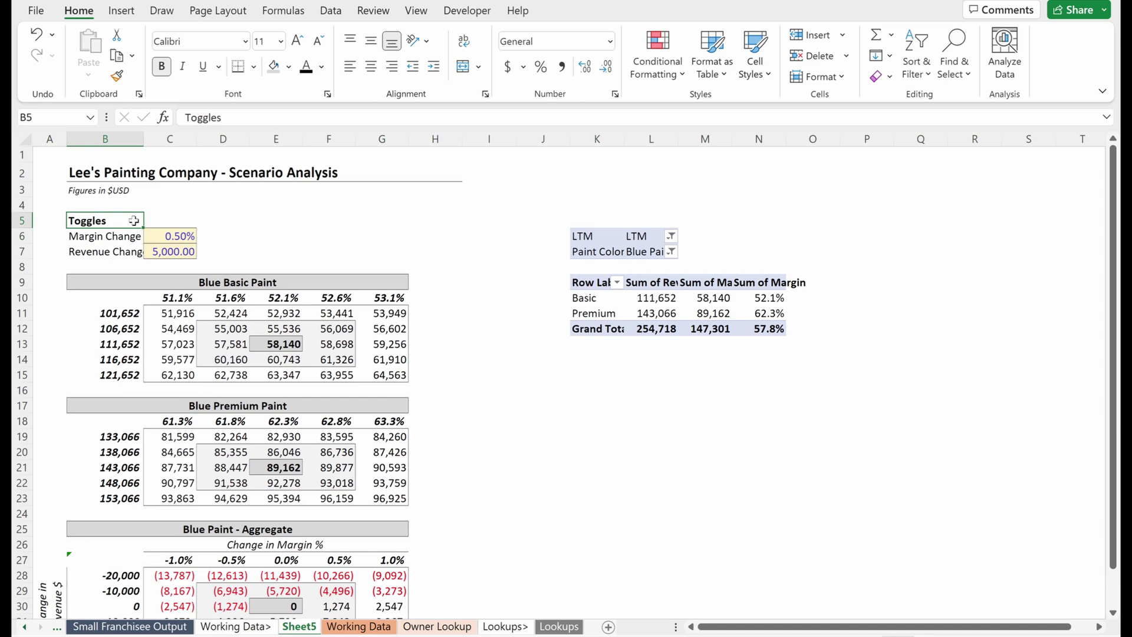
Add a dashed bottom border under the Toggles heading across B5:G5.
{"action": "key", "text": "shift+Right"}
{"action": "key", "text": "shift+Right"}
{"action": "key", "text": "shift+Right"}
{"action": "key", "text": "shift+Right"}
{"action": "key", "text": "shift+Right"}
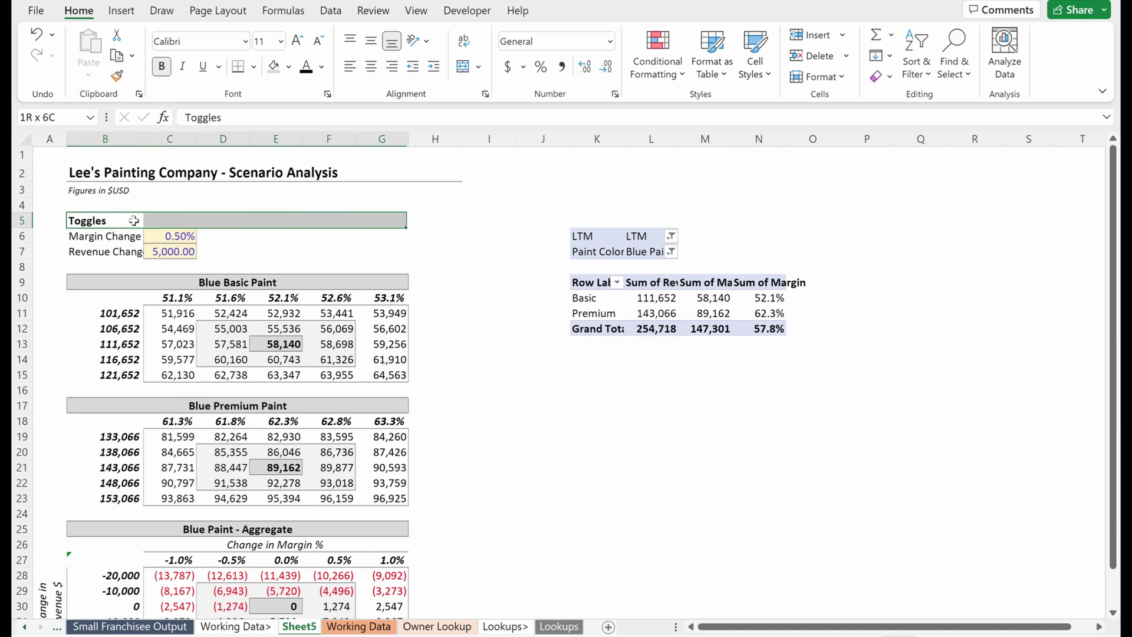
{"action": "key", "text": "ctrl+1"}
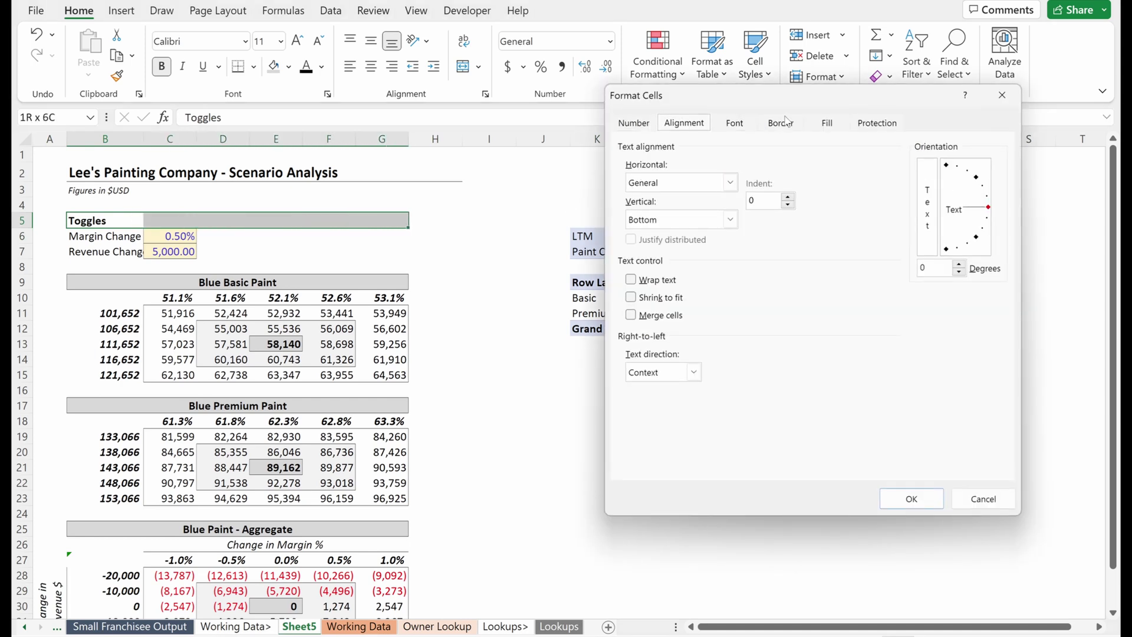
{"action": "left_click", "coordinate": [784, 122]}
{"action": "left_click", "coordinate": [699, 181]}
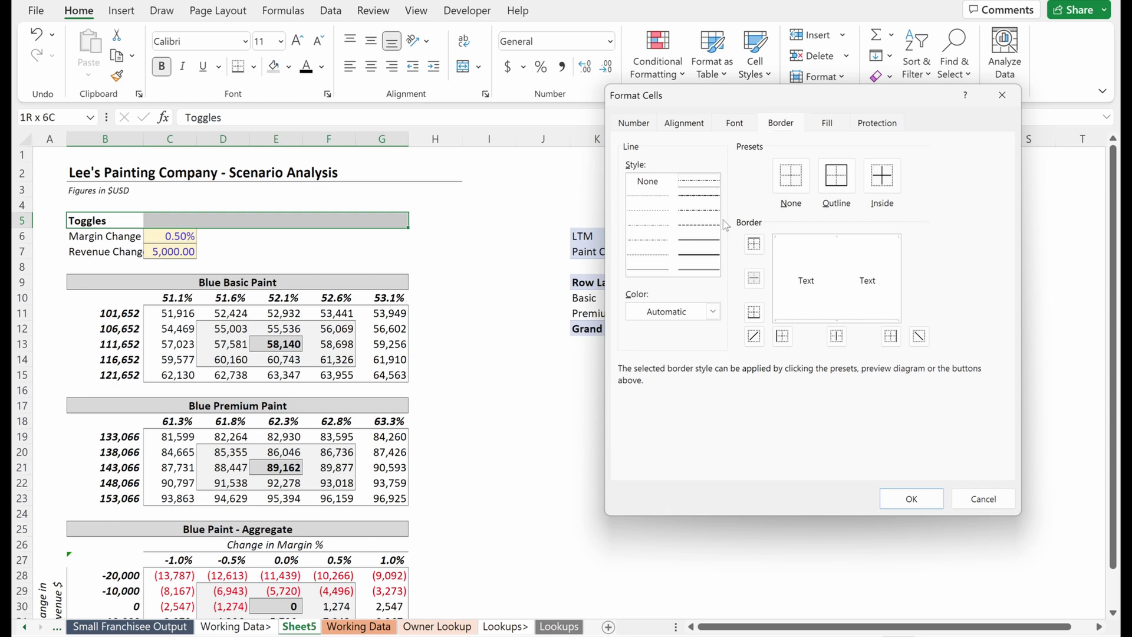
{"action": "left_click", "coordinate": [754, 312]}
{"action": "left_click", "coordinate": [911, 498]}
{"action": "left_click", "coordinate": [382, 375]}
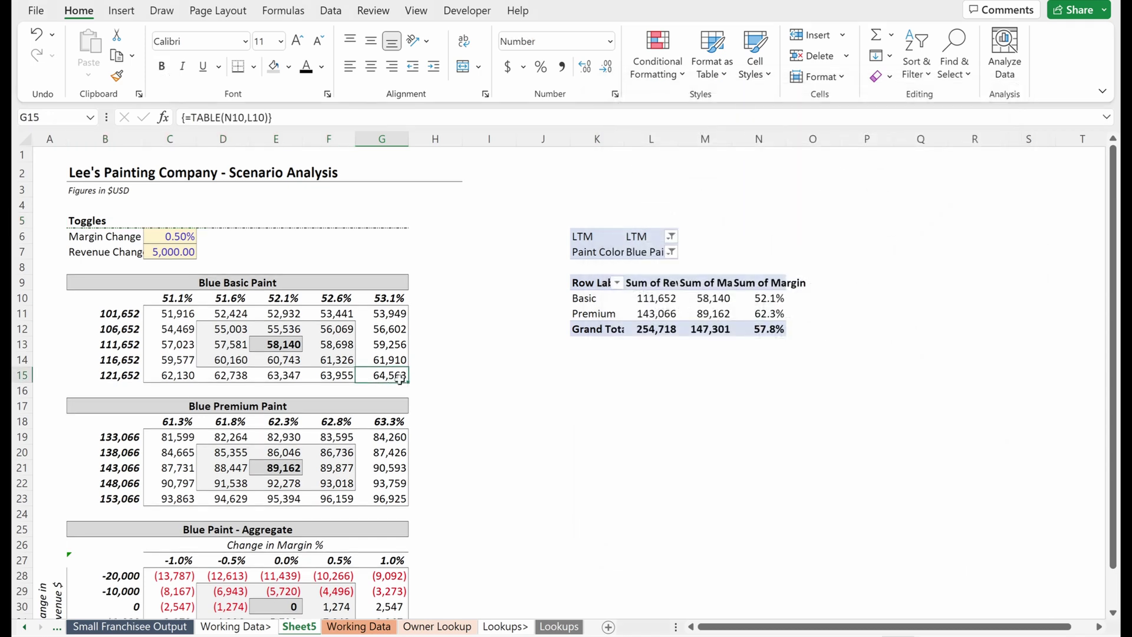
In Page Break Preview, pull Page 1's right edge in to just past the tables.
{"action": "left_click", "coordinate": [103, 281]}
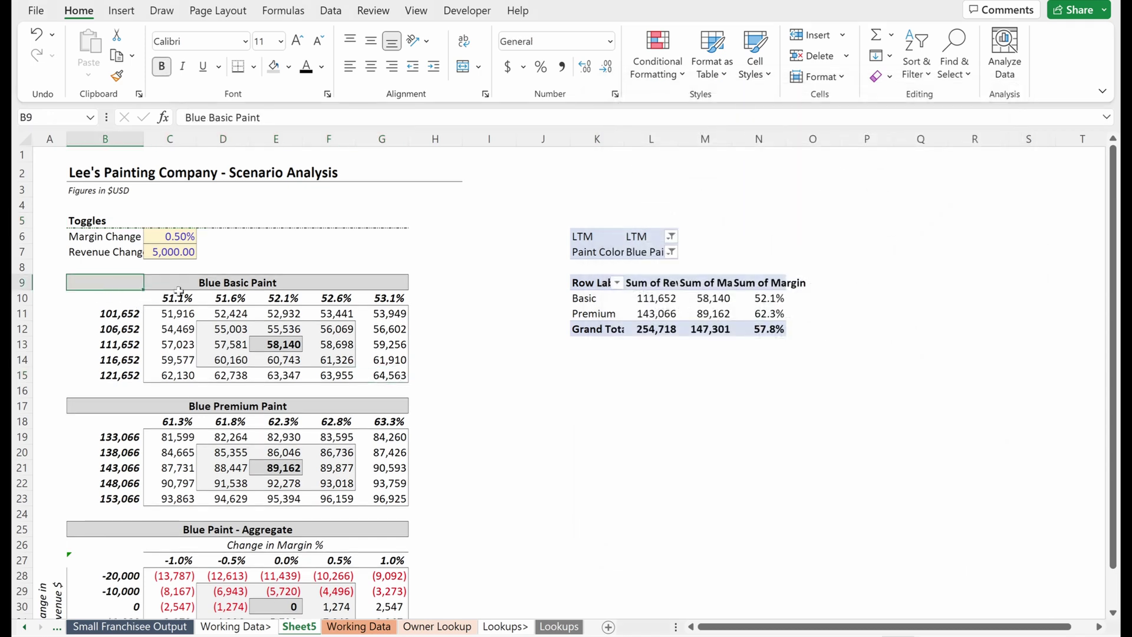
{"action": "scroll", "coordinate": [475, 336], "scroll_direction": "down", "scroll_amount": 5}
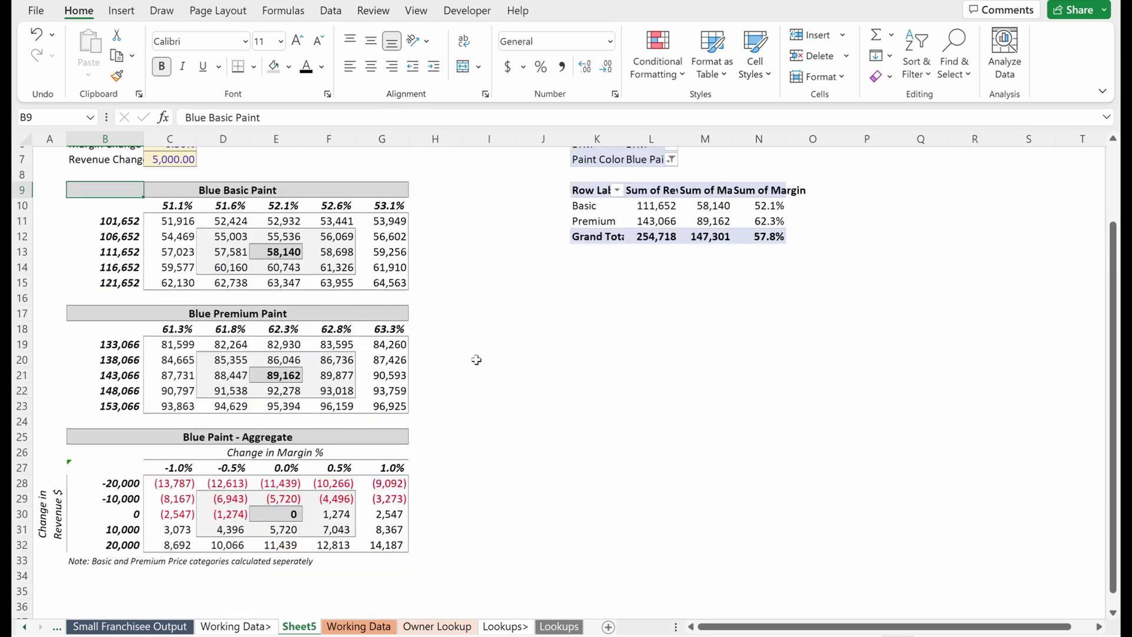
{"action": "key", "text": "alt+w"}
{"action": "key", "text": "i"}
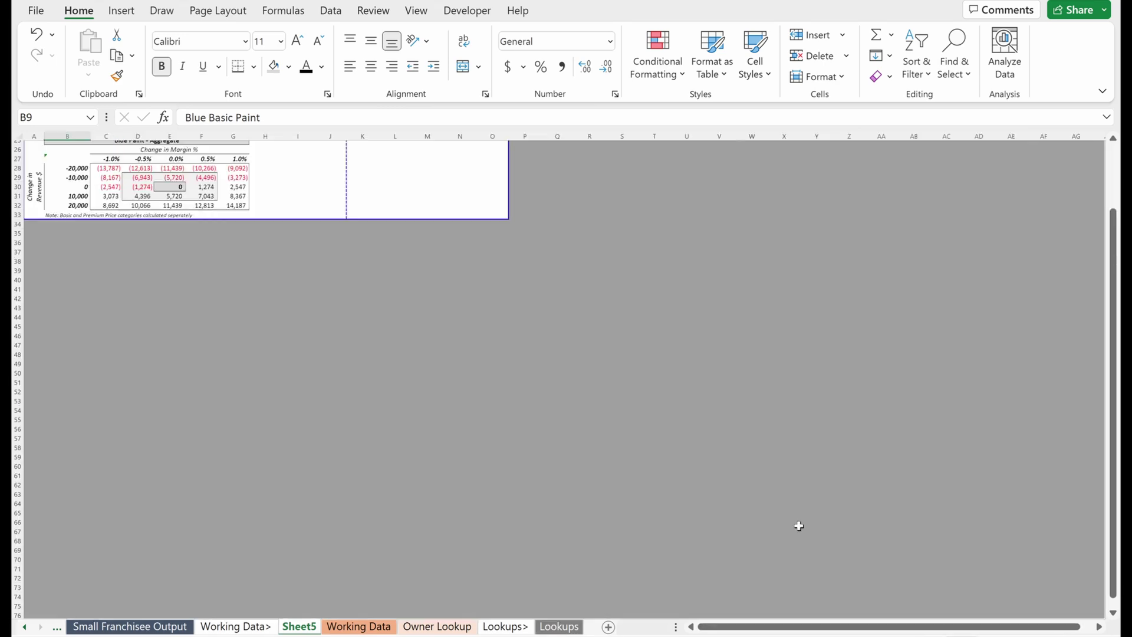
{"action": "left_click_drag", "start_coordinate": [507, 292], "coordinate": [315, 294]}
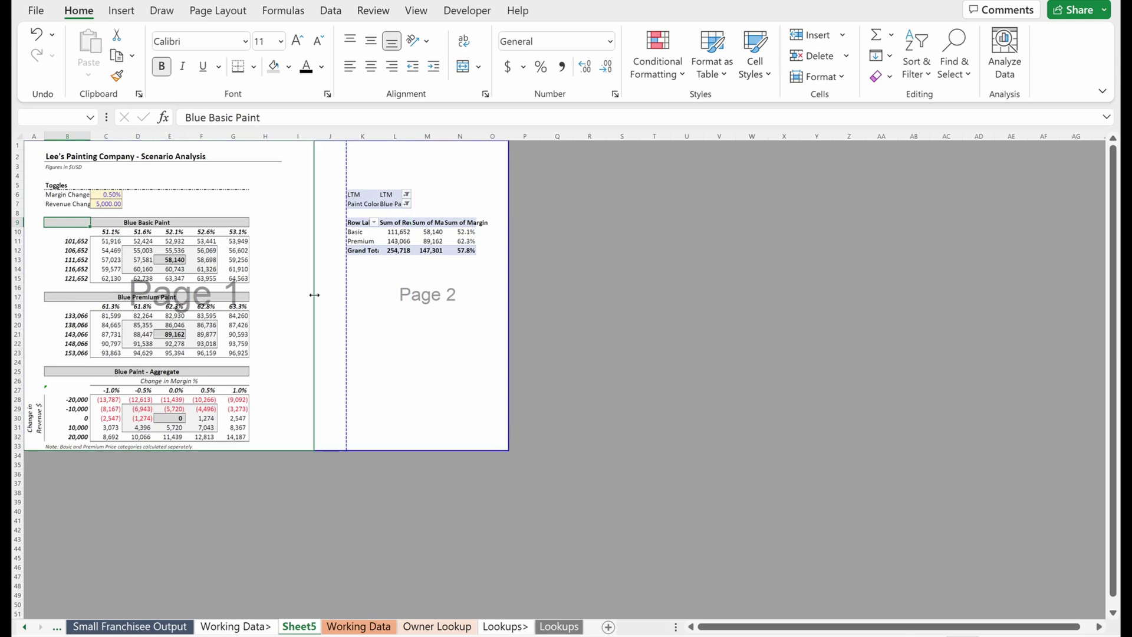
Delete the empty column H.
{"action": "left_click", "coordinate": [265, 297]}
{"action": "key", "text": "ctrl+space"}
{"action": "key", "text": "ctrl+minus"}
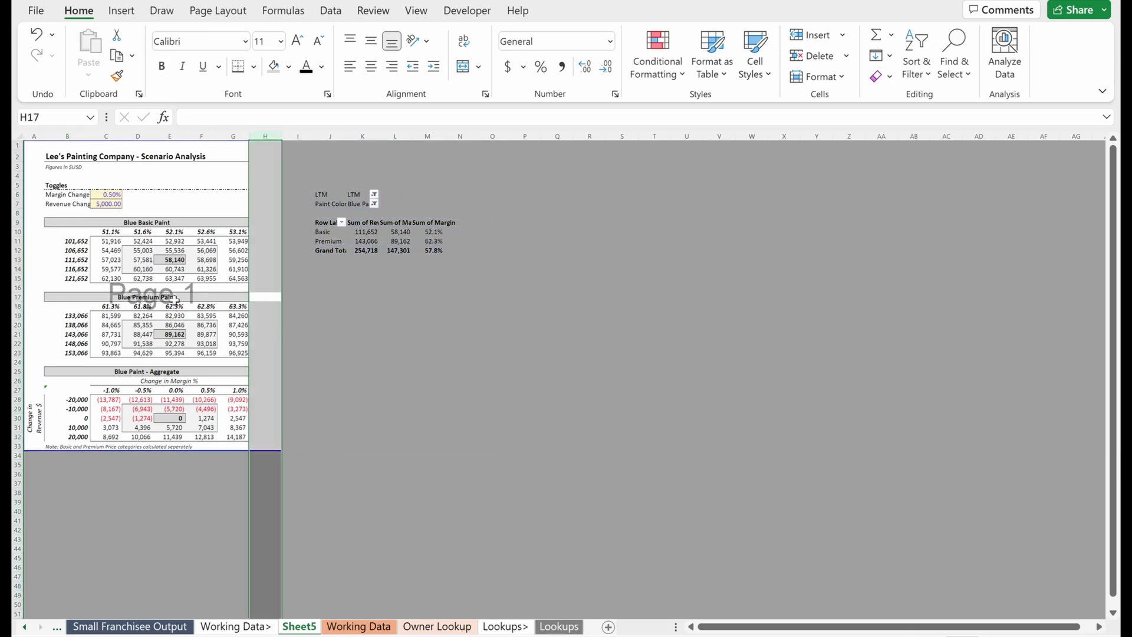
Rename the sheet to 'Scenario Analysis - Blue Paint'.
{"action": "left_click", "coordinate": [266, 352]}
{"action": "scroll", "coordinate": [362, 498], "scroll_direction": "up", "scroll_amount": 3}
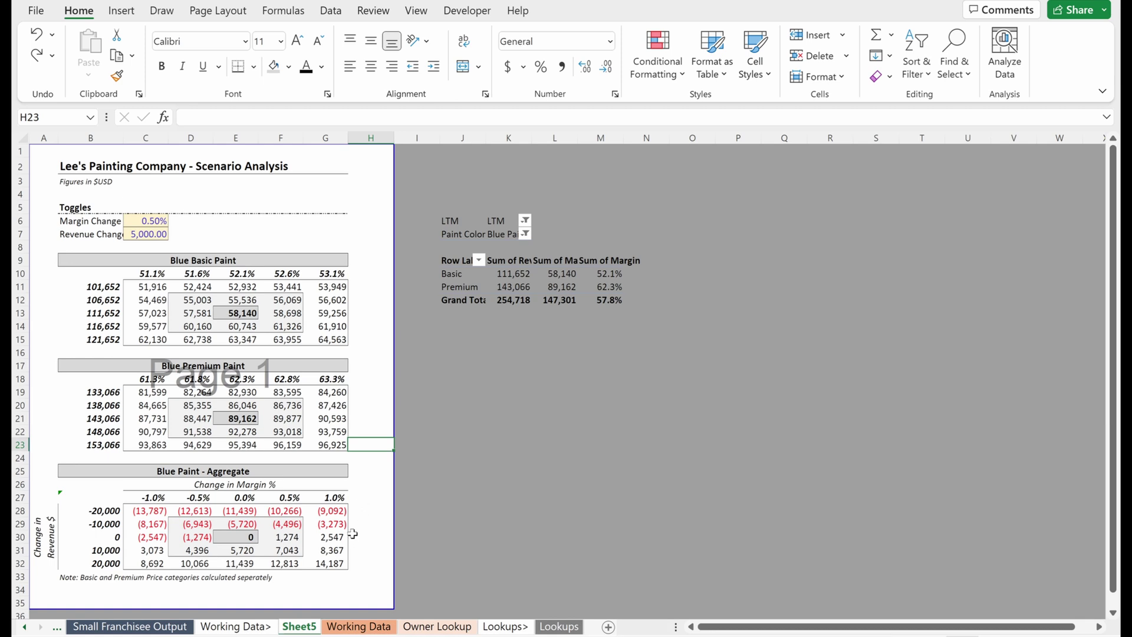
{"action": "key", "text": "alt+h"}
{"action": "key", "text": "o"}
{"action": "key", "text": "r"}
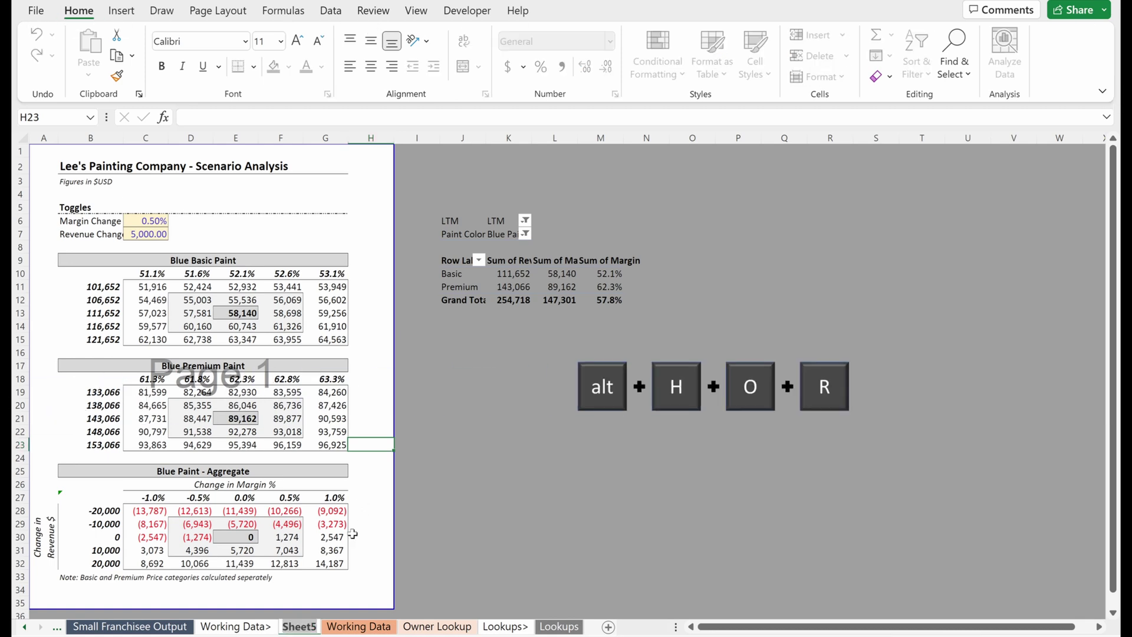
{"action": "type", "text": "Sc"}
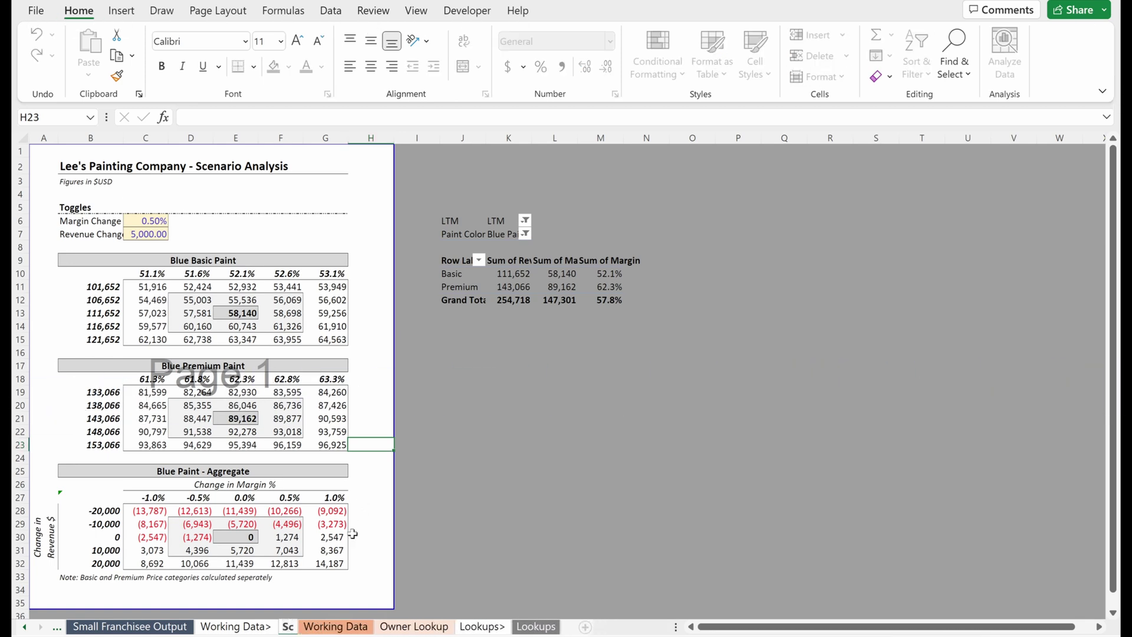
{"action": "type", "text": "enario Analysis"}
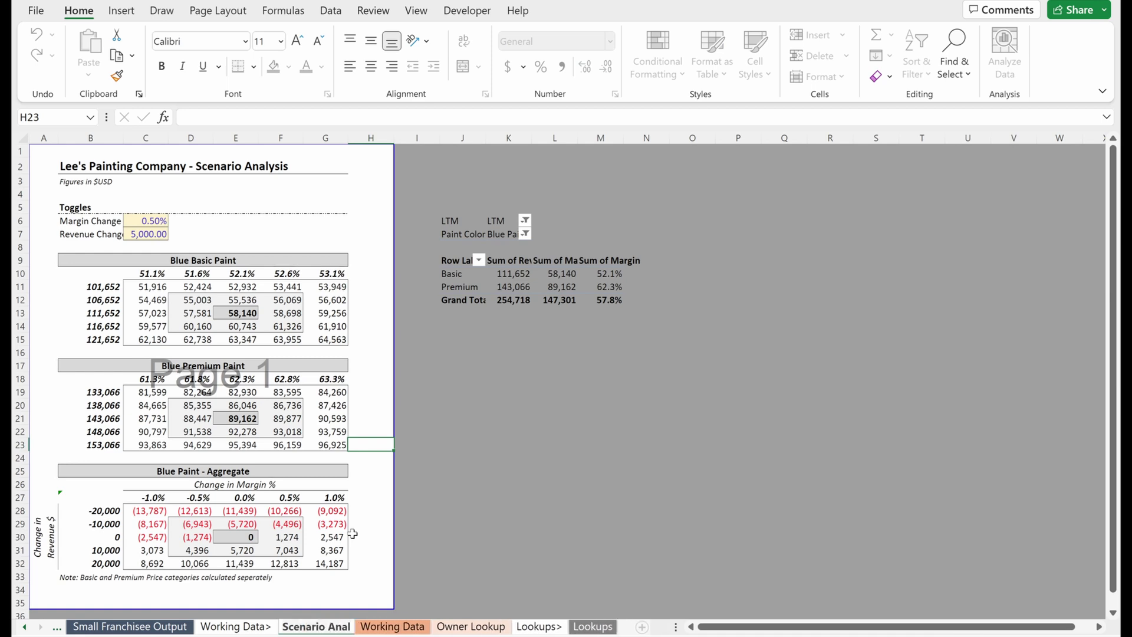
{"action": "type", "text": "- Blue"}
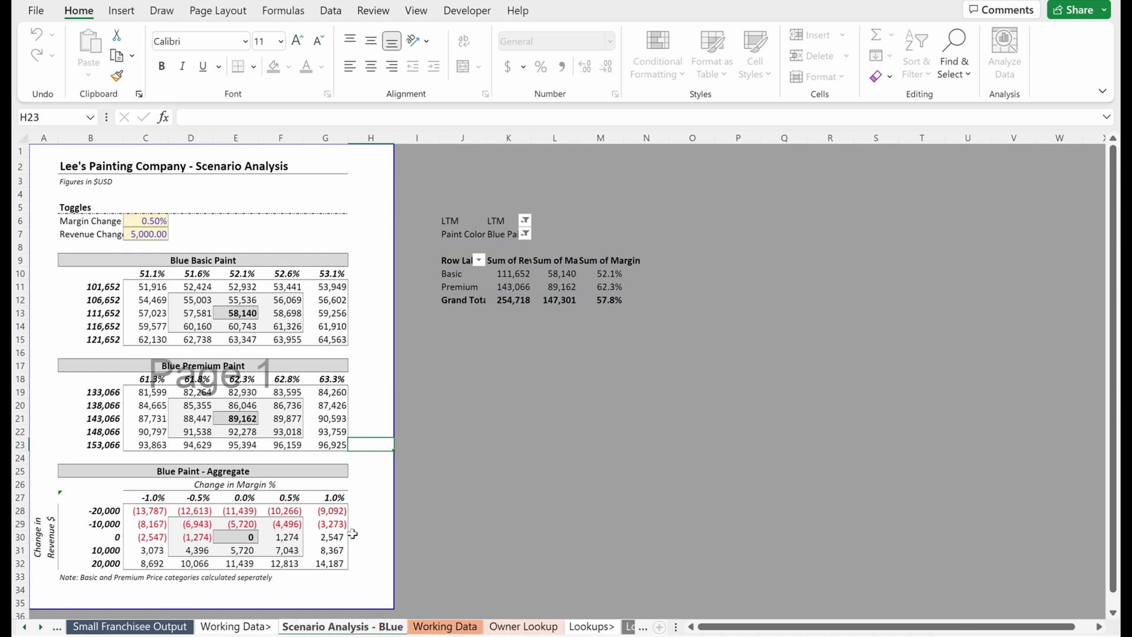
{"action": "key", "text": "BackSpace"}
{"action": "key", "text": "BackSpace"}
{"action": "key", "text": "BackSpace"}
{"action": "type", "text": "lue Paint"}
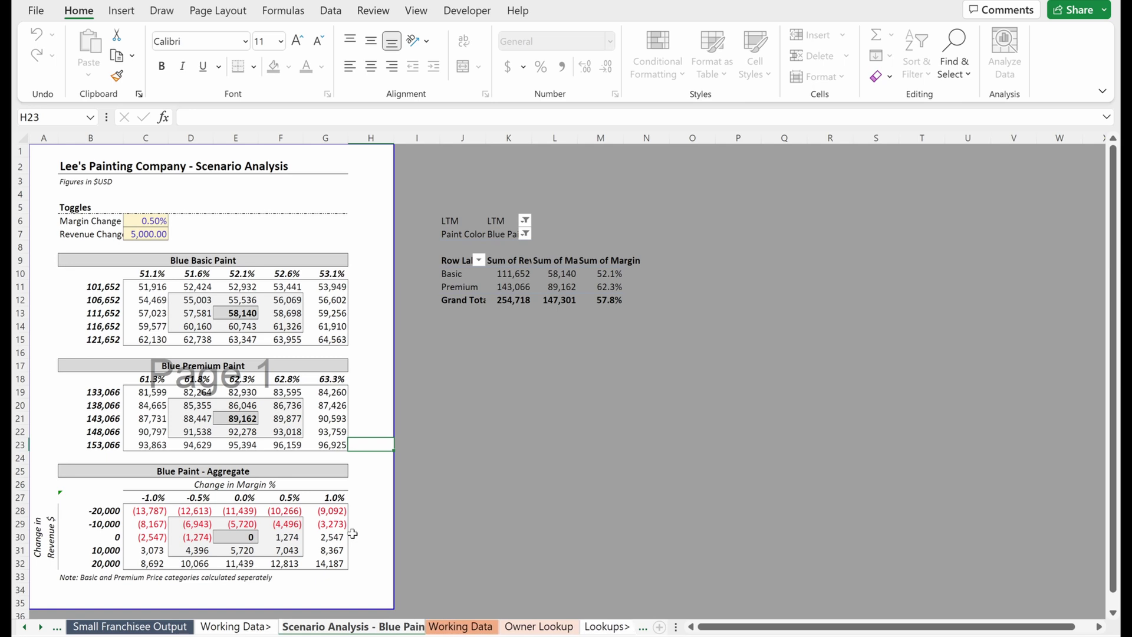
{"action": "key", "text": "Return"}
Colour the tab dark blue and move it after Small Franchisee Output.
{"action": "key", "text": "alt+h"}
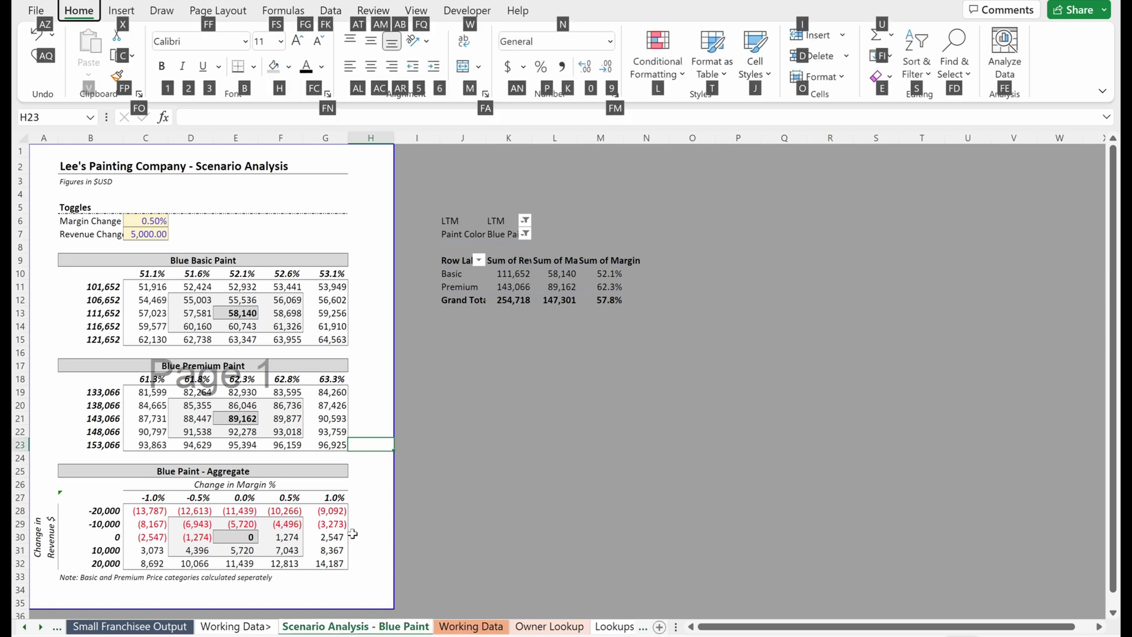
{"action": "key", "text": "h"}
{"action": "key", "text": "o"}
{"action": "key", "text": "t"}
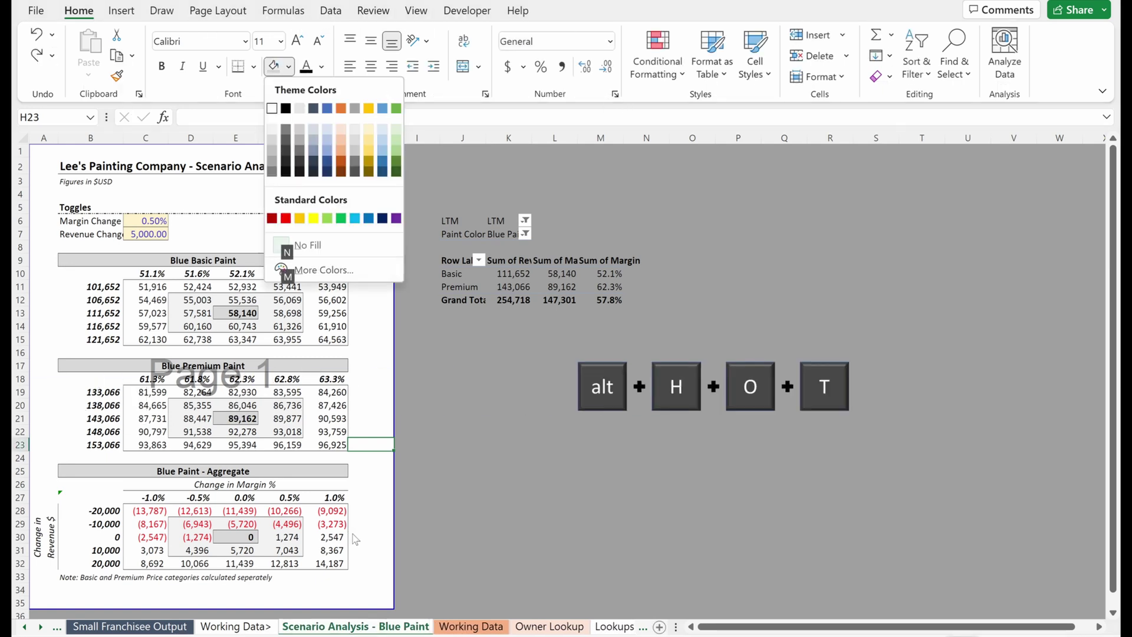
{"action": "key", "text": "alt+h"}
{"action": "key", "text": "o"}
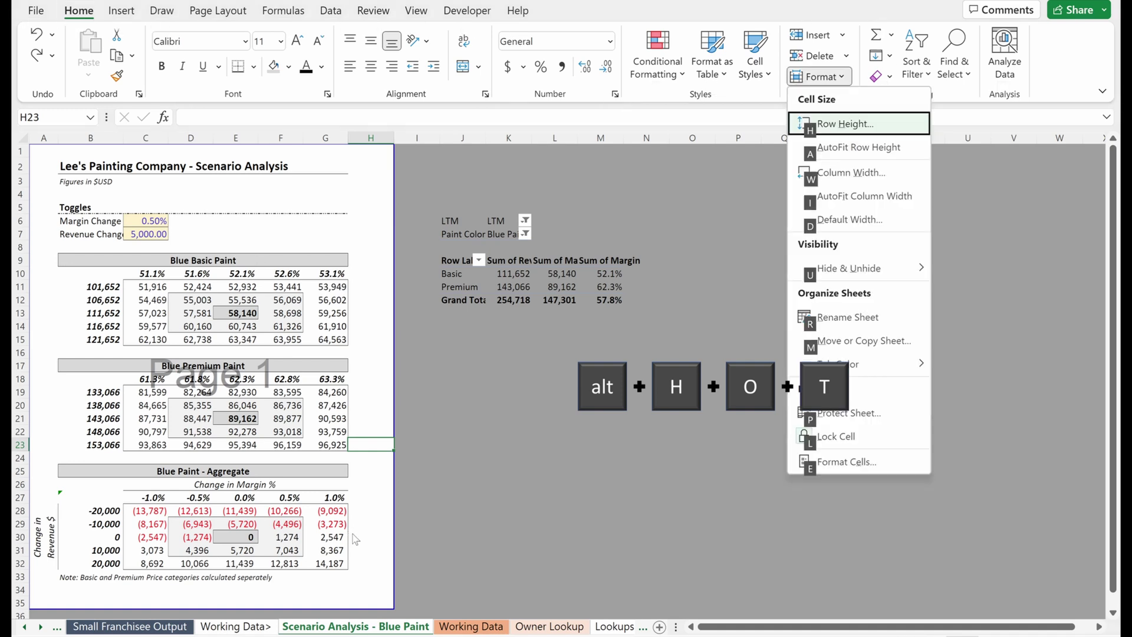
{"action": "key", "text": "t"}
{"action": "key", "text": "Right"}
{"action": "key", "text": "Right"}
{"action": "key", "text": "Right"}
{"action": "key", "text": "Return"}
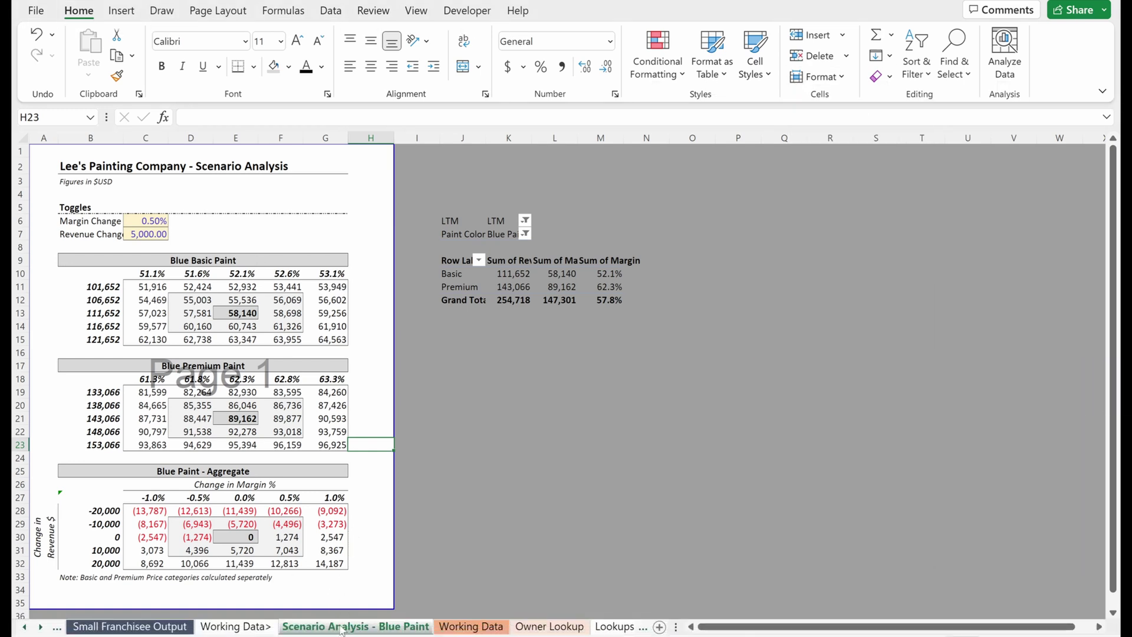
{"action": "left_click_drag", "start_coordinate": [242, 628], "coordinate": [213, 630]}
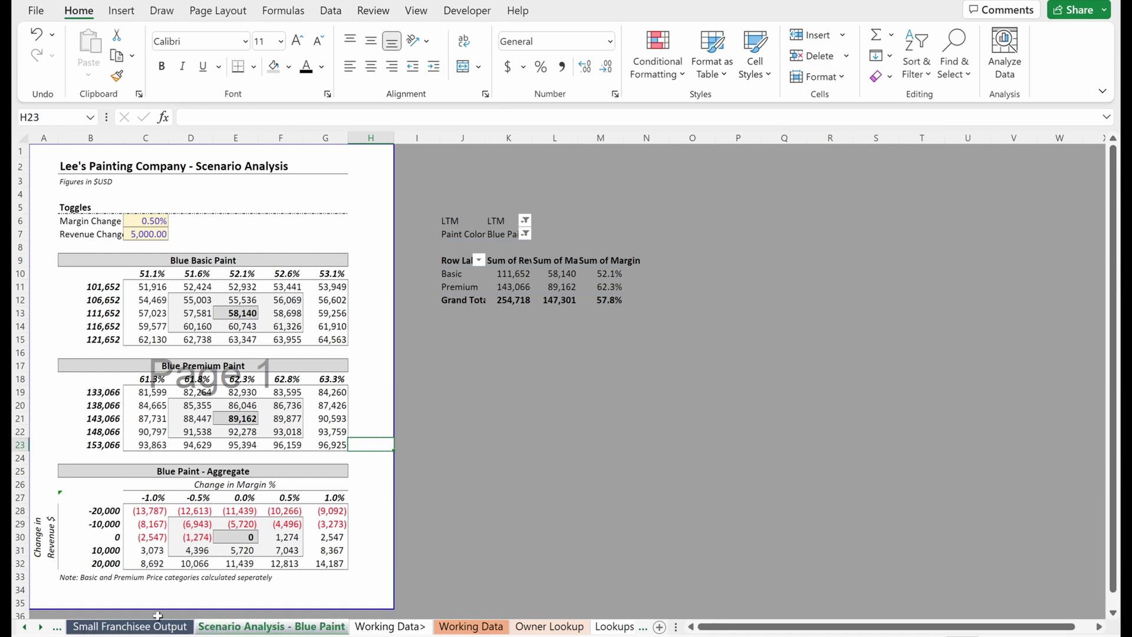
Enter 1% in the Margin Change toggle and 10,000 in Revenue Change.
{"action": "key", "text": "ctrl+Page_Down"}
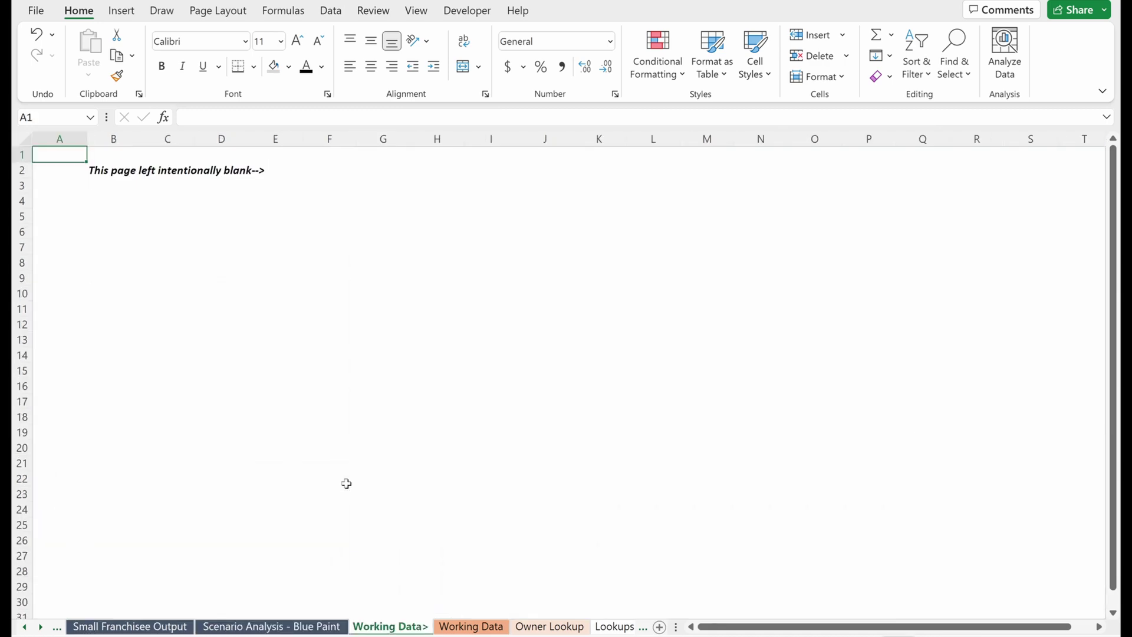
{"action": "key", "text": "ctrl+Page_Up"}
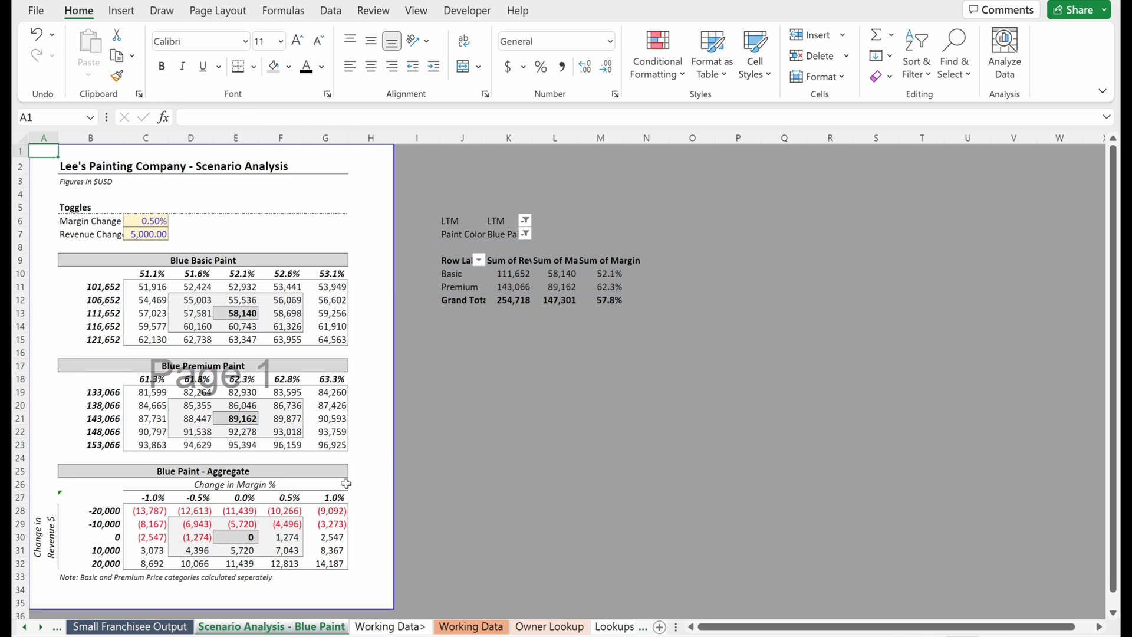
{"action": "left_click", "coordinate": [158, 223]}
{"action": "type", "text": "1"}
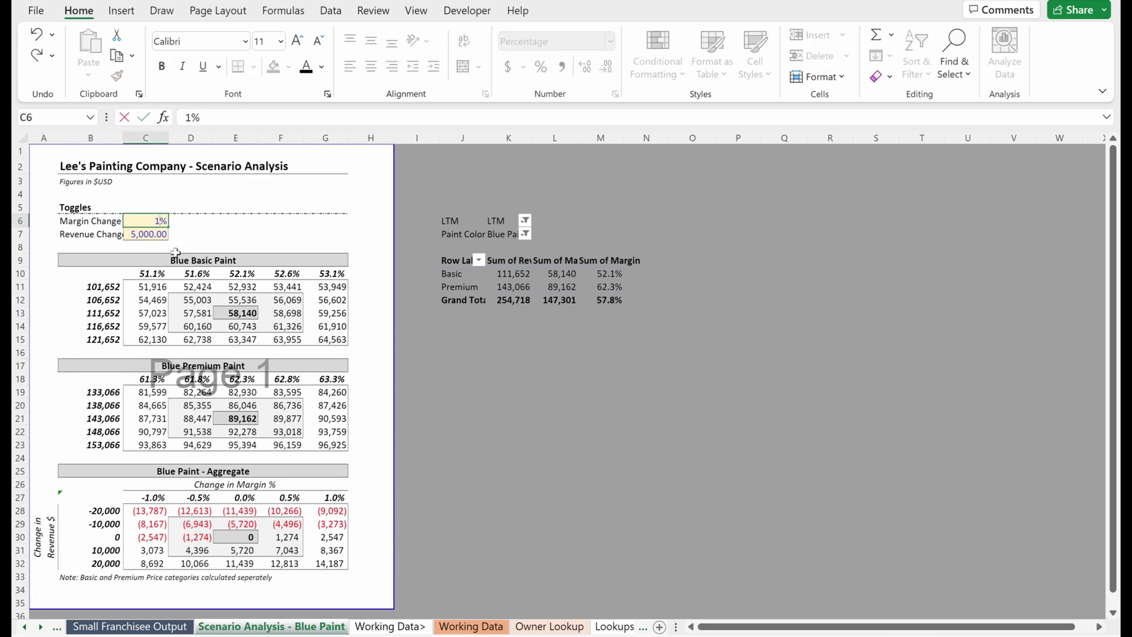
{"action": "key", "text": "Return"}
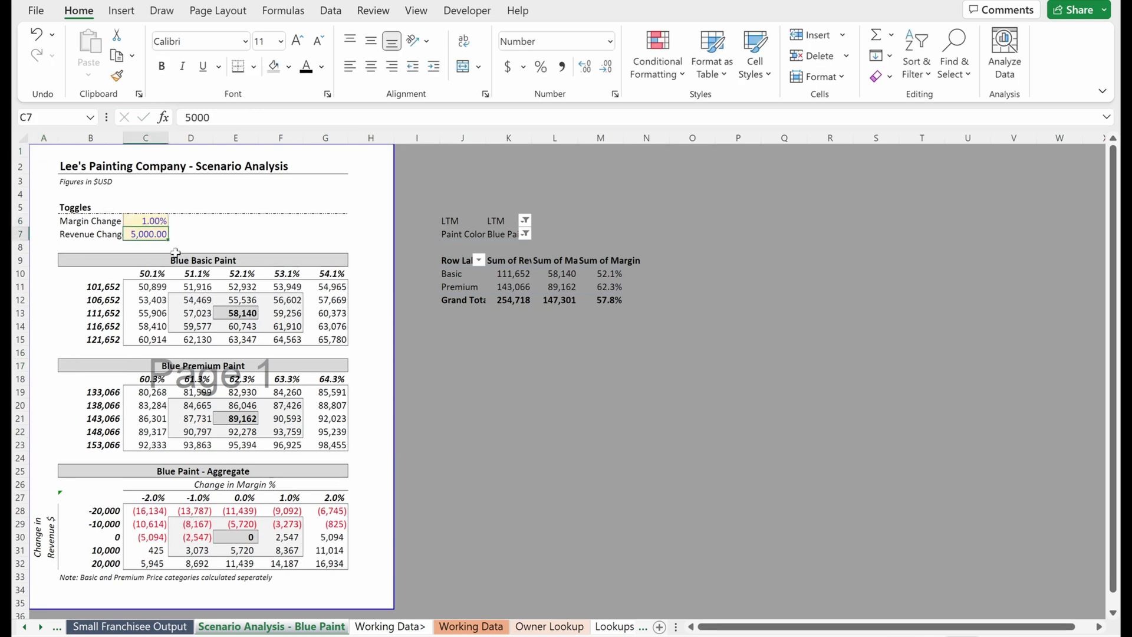
{"action": "type", "text": "1000"}
{"action": "key", "text": "Return"}
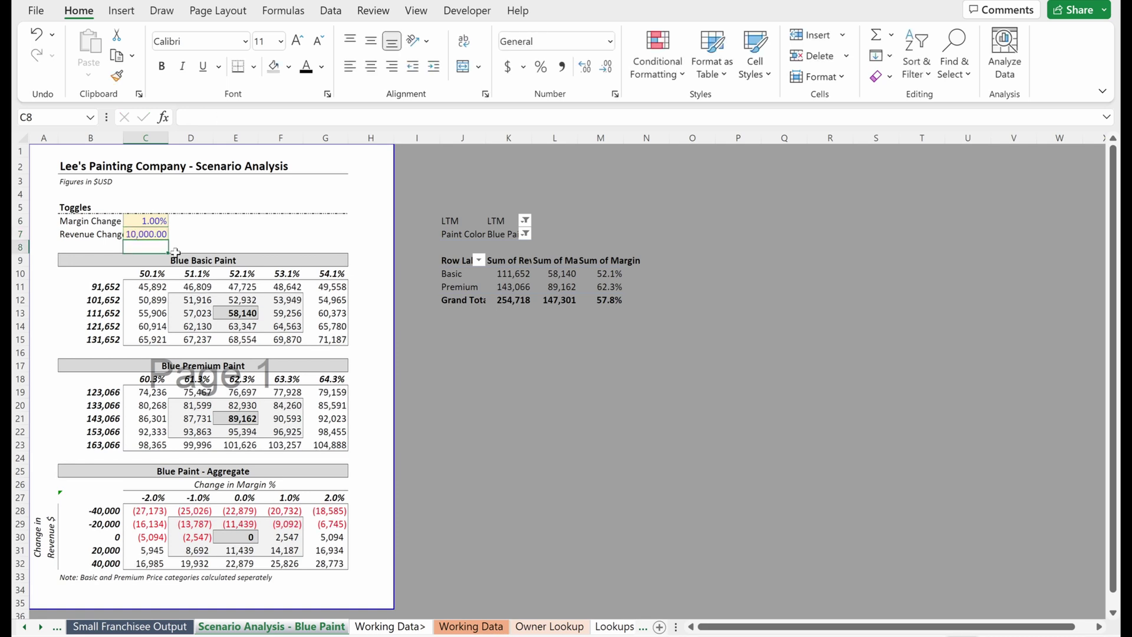
{"action": "key", "text": "Return"}
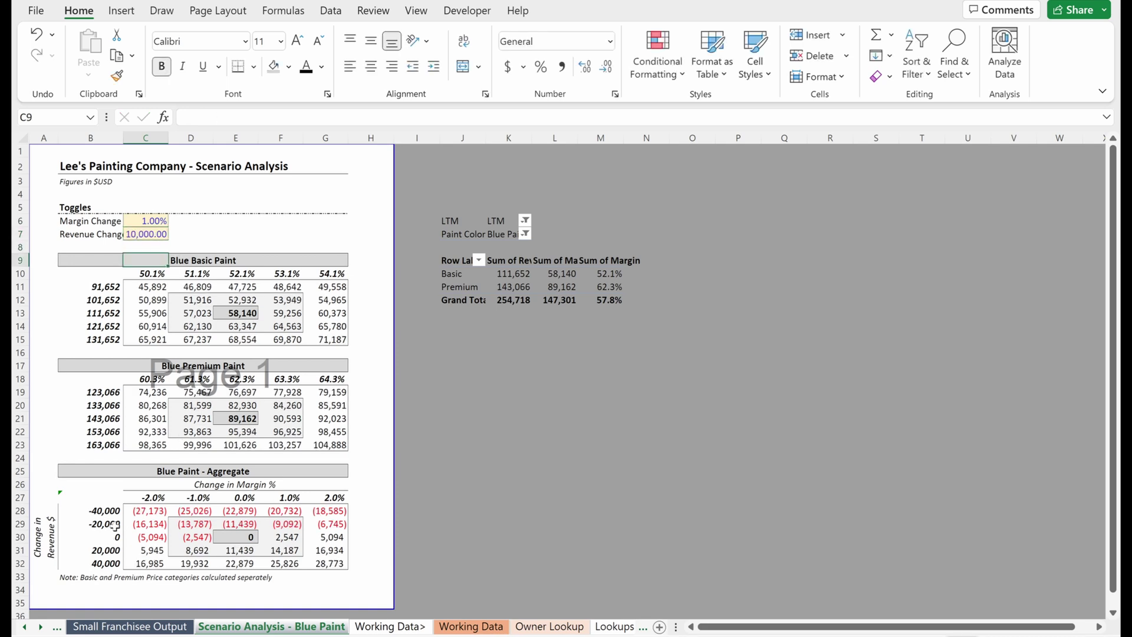
{"action": "key", "text": "alt+l"}
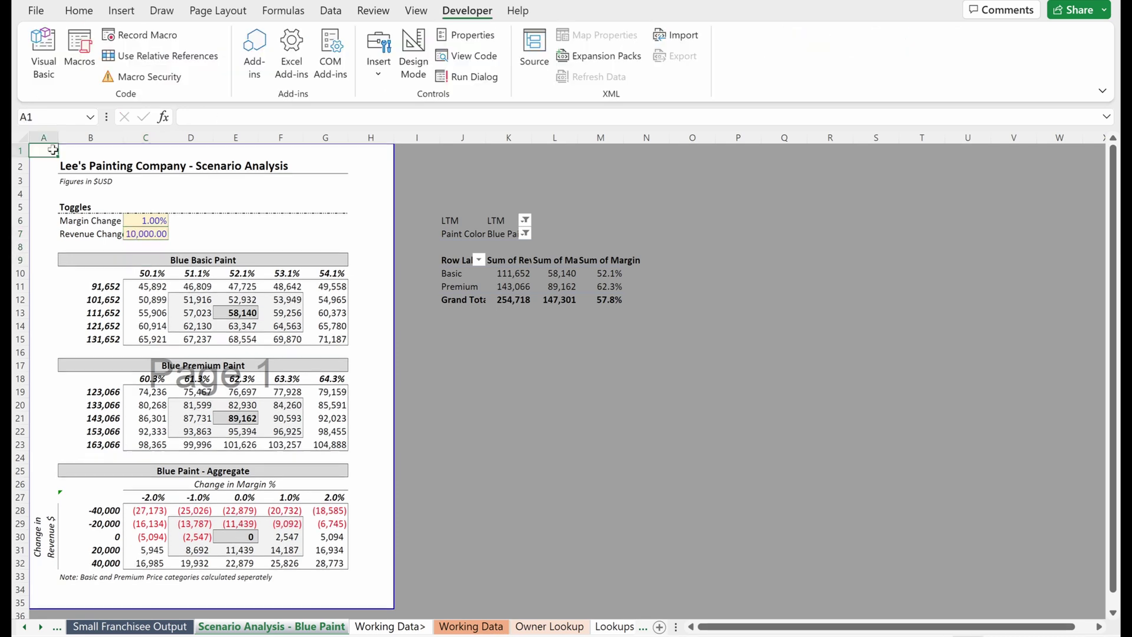
{"action": "key", "text": "ctrl+Home"}
Inspect the 52.1% margin header and the starting revenue in B13 without changing them.
{"action": "left_click", "coordinate": [244, 274]}
{"action": "key", "text": "F2"}
{"action": "key", "text": "Escape"}
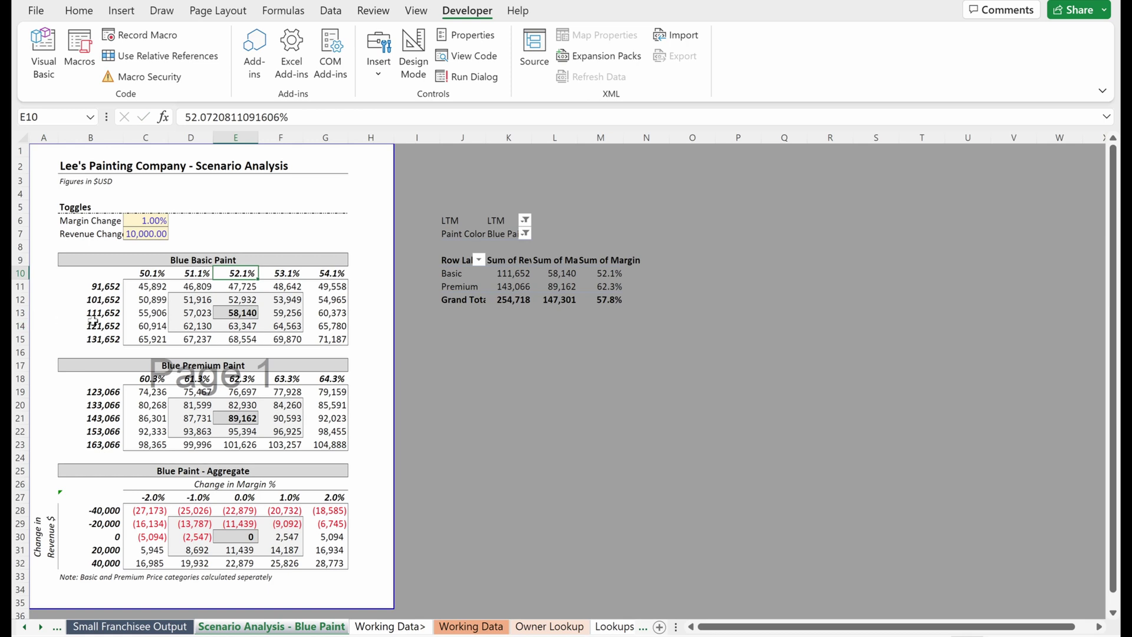
{"action": "double_click", "coordinate": [95, 315]}
{"action": "key", "text": "Escape"}
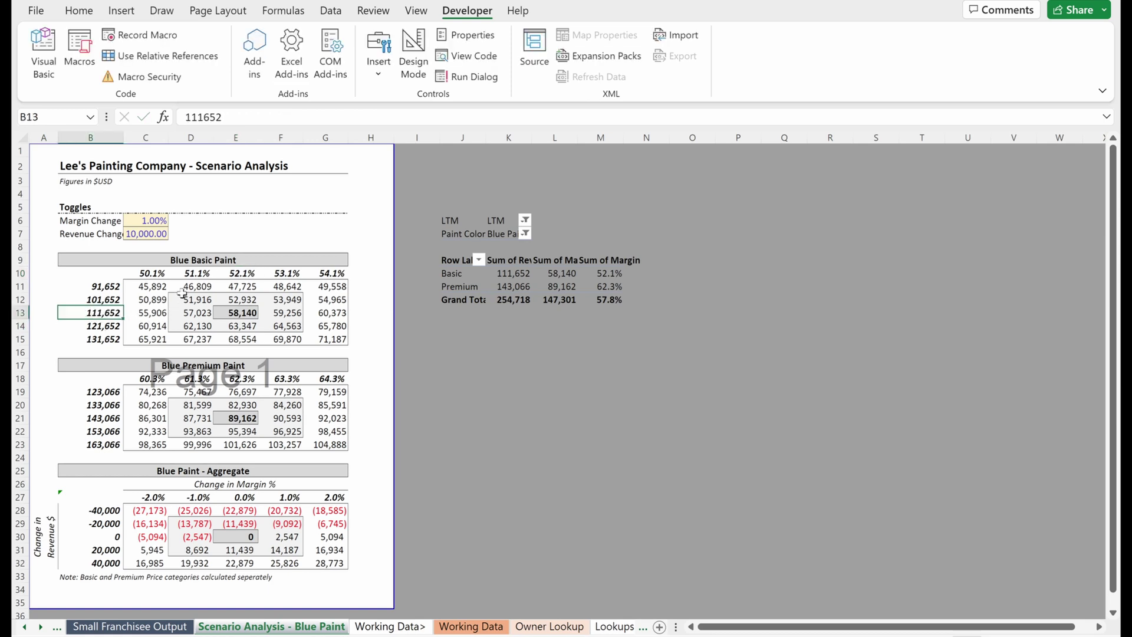
Link starting margin E10 to pivot cell M10 and starting revenue B13 to K10.
{"action": "left_click", "coordinate": [235, 275]}
{"action": "type", "text": "="}
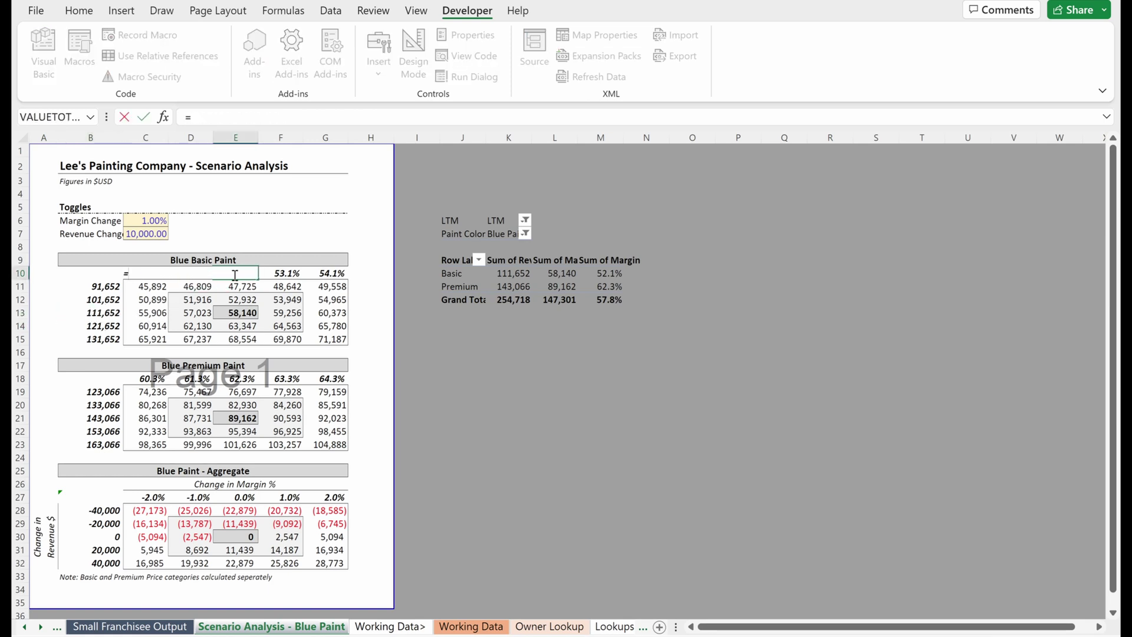
{"action": "left_click", "coordinate": [620, 276]}
{"action": "key", "text": "Return"}
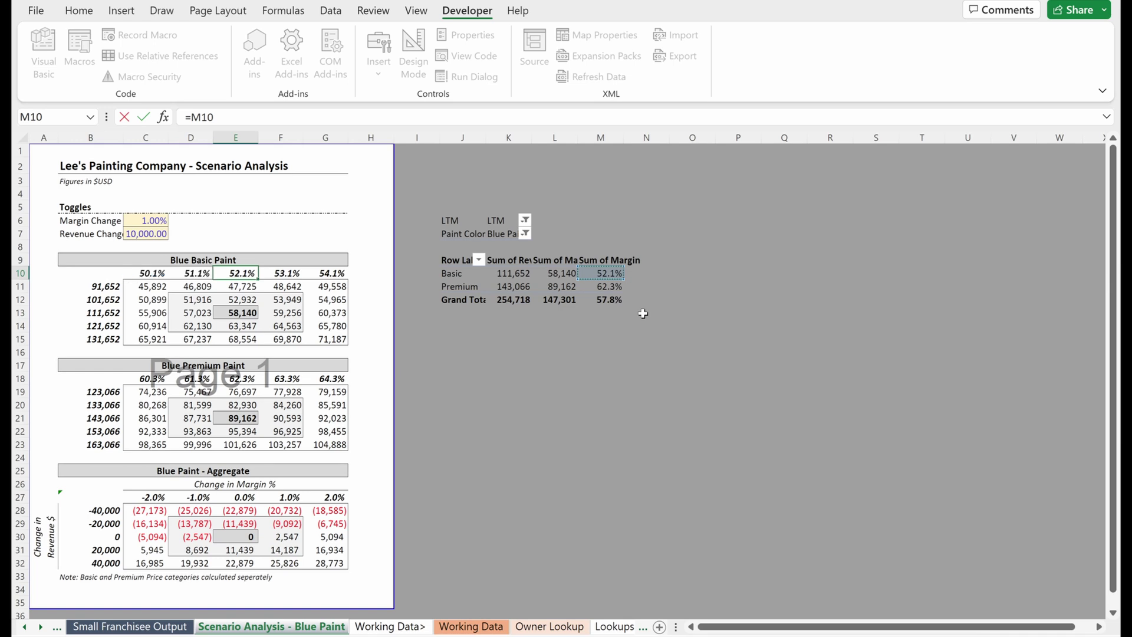
{"action": "left_click", "coordinate": [104, 313]}
{"action": "type", "text": "="}
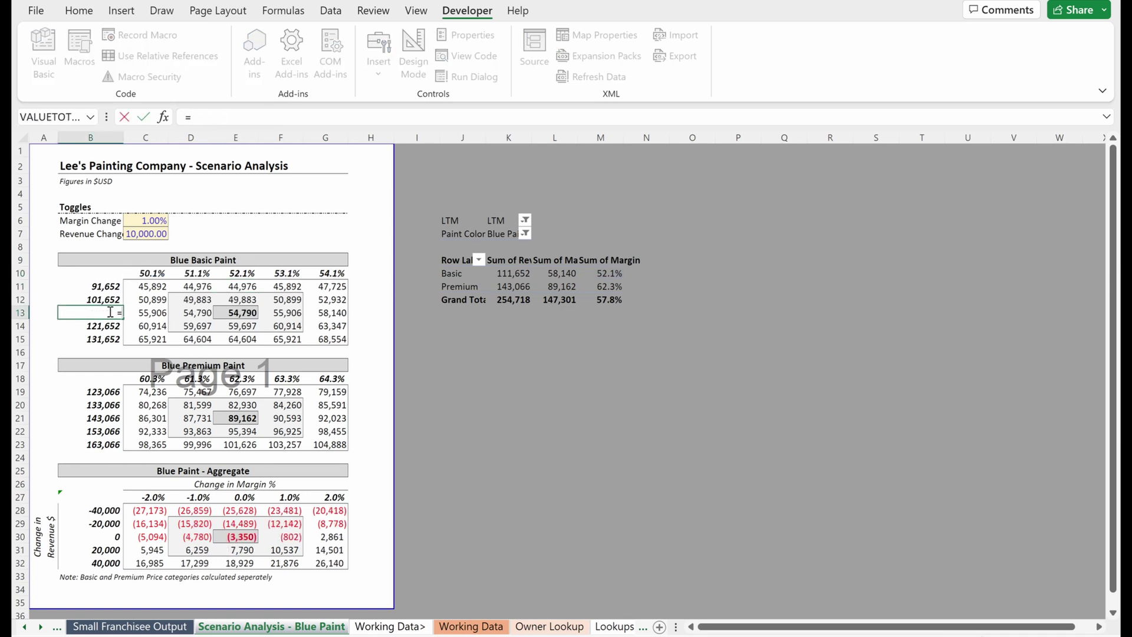
{"action": "left_click", "coordinate": [532, 277]}
{"action": "key", "text": "Return"}
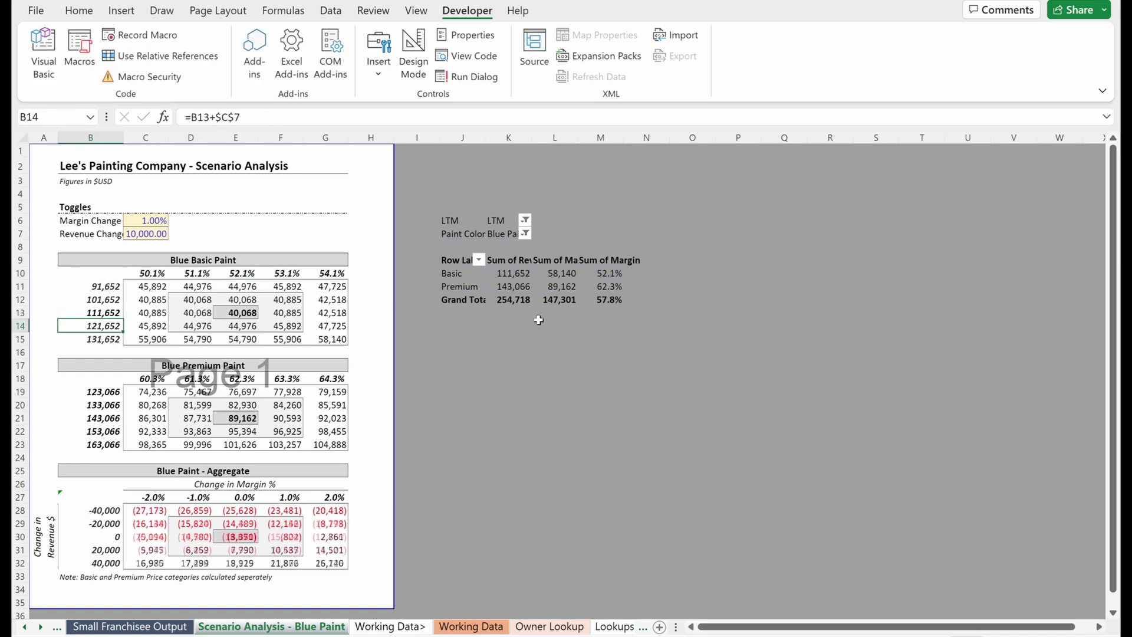
Review the updated data table results and the B14 revenue step formula.
{"action": "key", "text": "Right"}
{"action": "key", "text": "Up"}
{"action": "key", "text": "Right"}
{"action": "key", "text": "Up"}
{"action": "key", "text": "shift+Right"}
{"action": "key", "text": "shift+Down"}
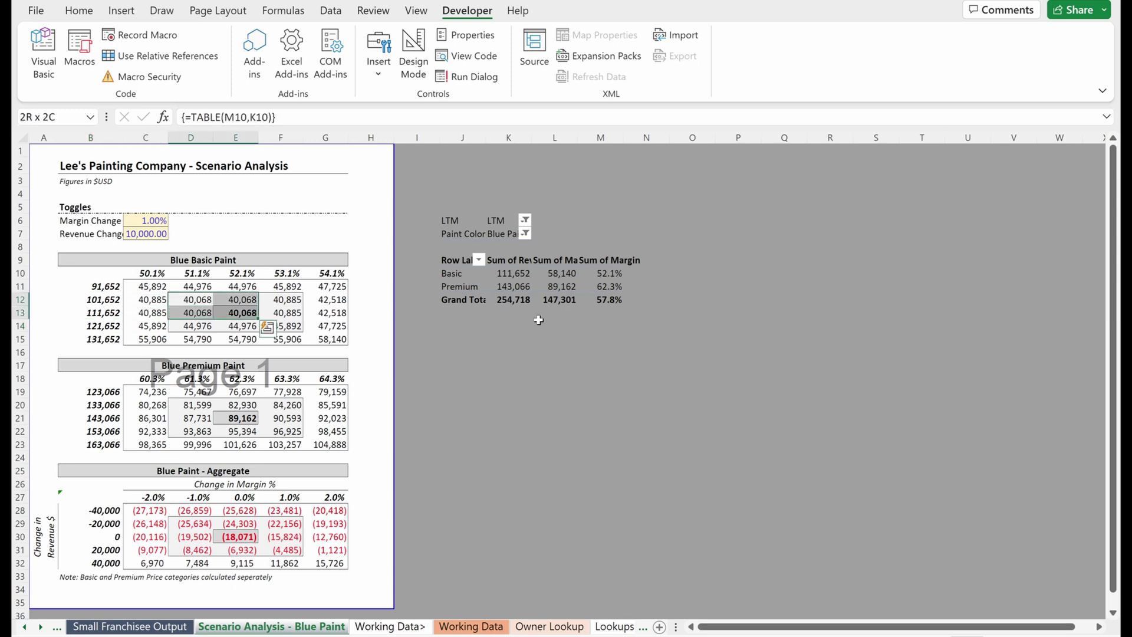
{"action": "left_click", "coordinate": [244, 274]}
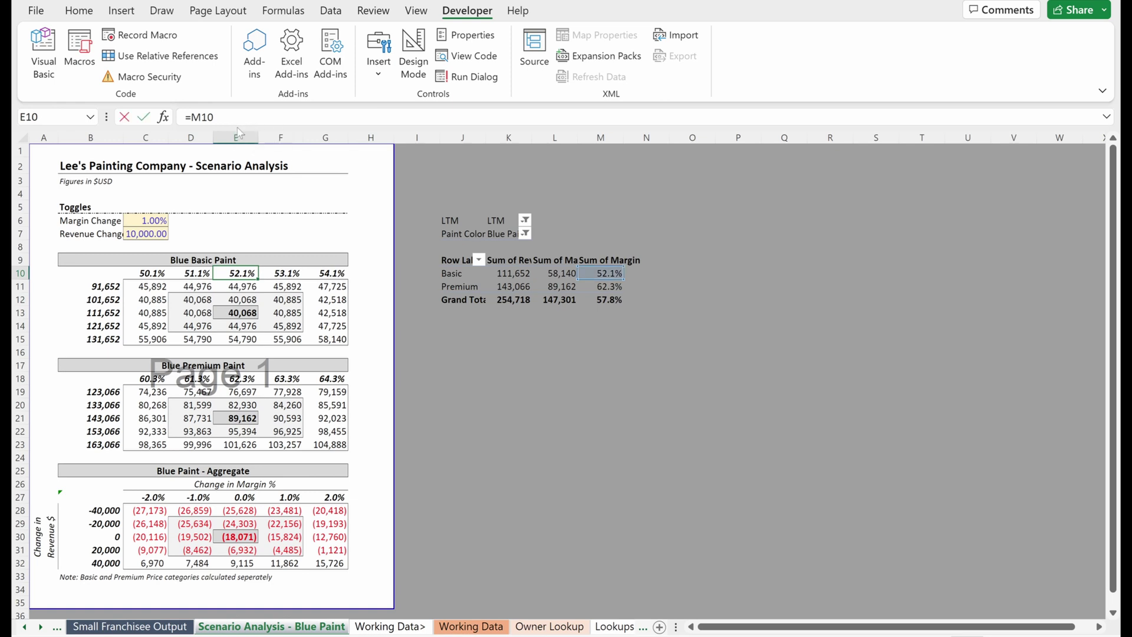
{"action": "double_click", "coordinate": [98, 326]}
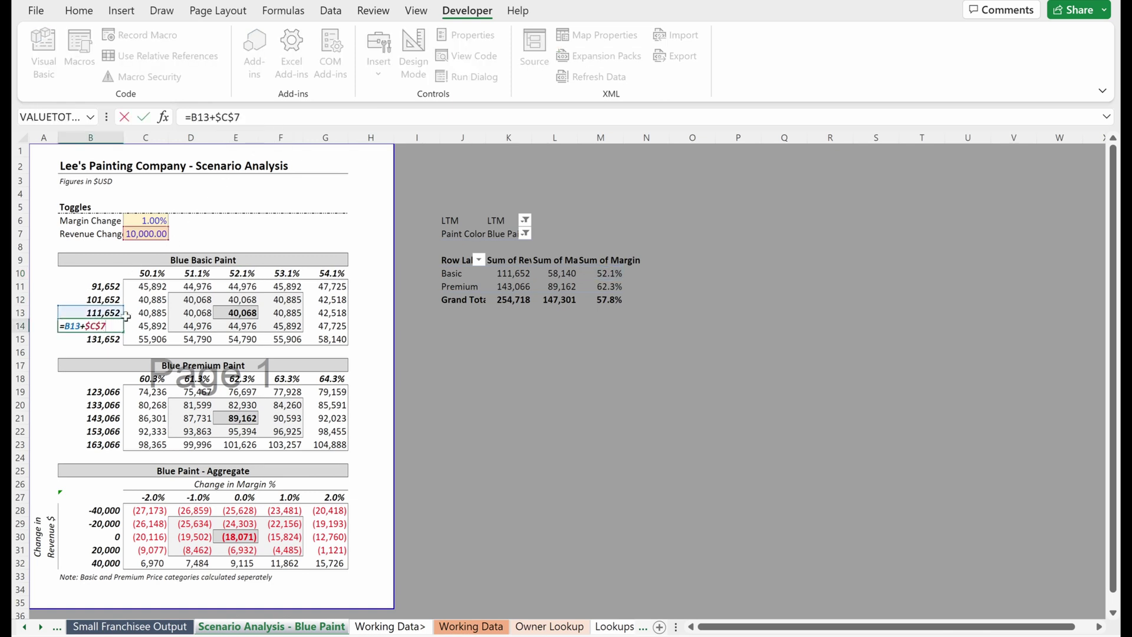
{"action": "key", "text": "Escape"}
{"action": "key", "text": "Up"}
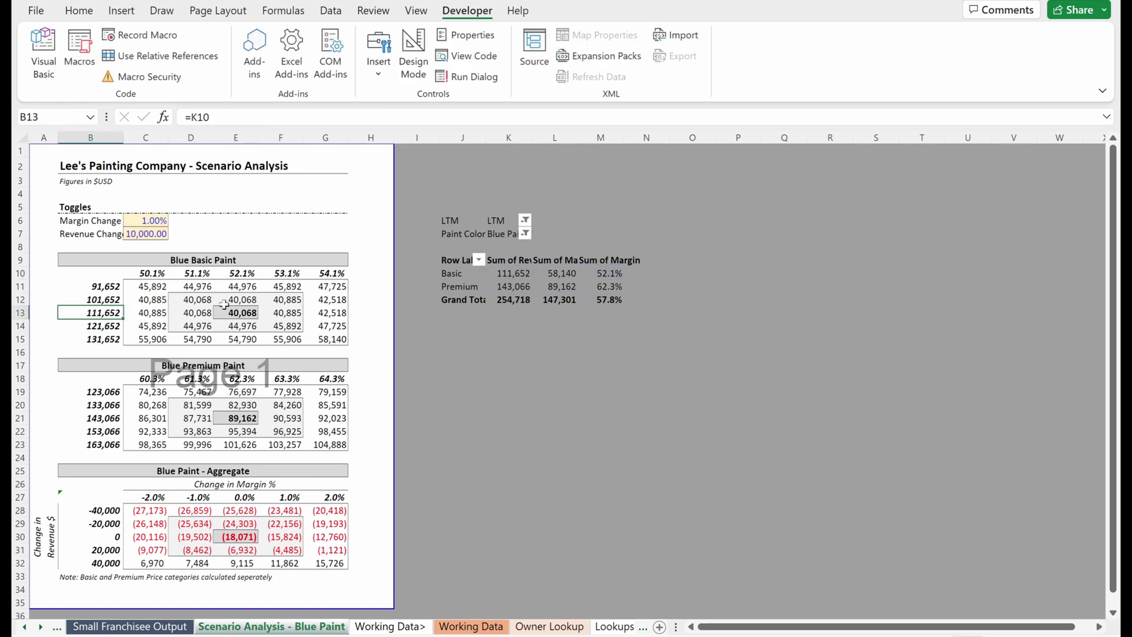
{"action": "left_click_drag", "start_coordinate": [277, 302], "coordinate": [280, 322]}
{"action": "left_click_drag", "start_coordinate": [203, 302], "coordinate": [206, 313]}
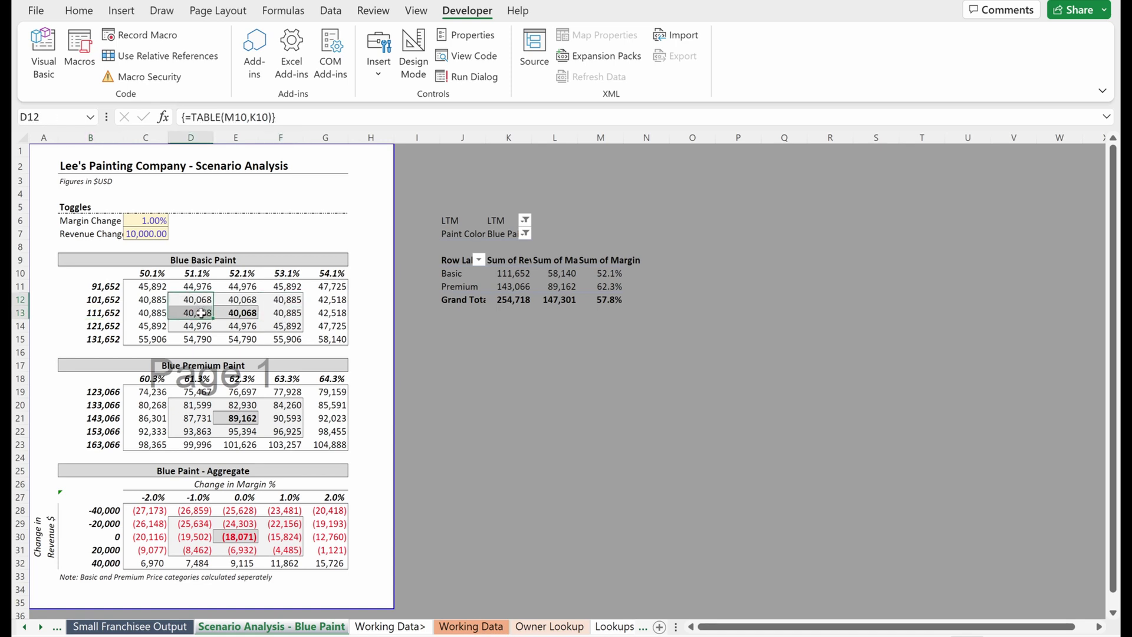
{"action": "left_click", "coordinate": [236, 275]}
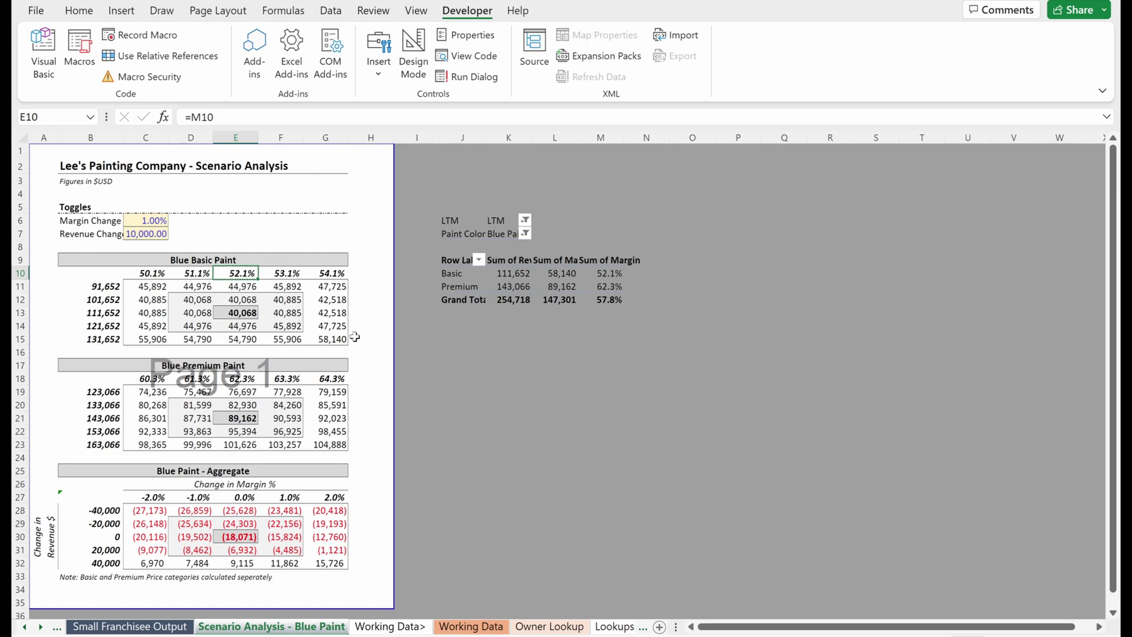
Replace the E10 and B13 link formulas with their fixed values via Paste Special Values.
{"action": "key", "text": "ctrl+alt+v"}
{"action": "key", "text": "v"}
{"action": "key", "text": "Return"}
{"action": "key", "text": "Left"}
{"action": "key", "text": "Down"}
{"action": "key", "text": "Left"}
{"action": "key", "text": "Down"}
{"action": "key", "text": "Left"}
{"action": "key", "text": "Down"}
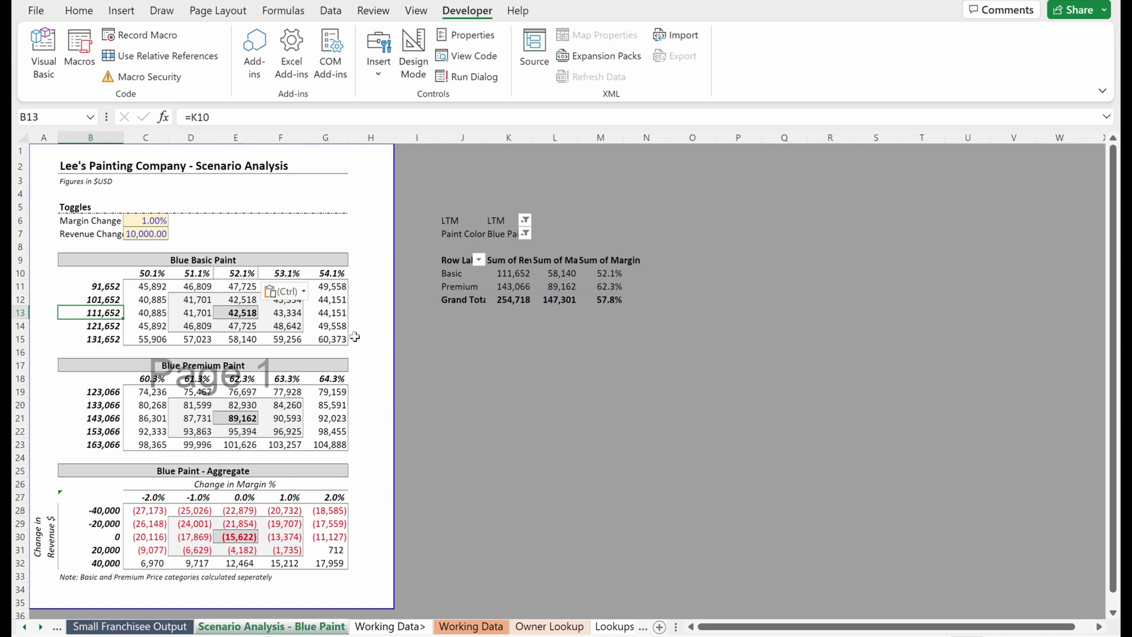
{"action": "key", "text": "ctrl+alt+v"}
{"action": "key", "text": "v"}
{"action": "key", "text": "Return"}
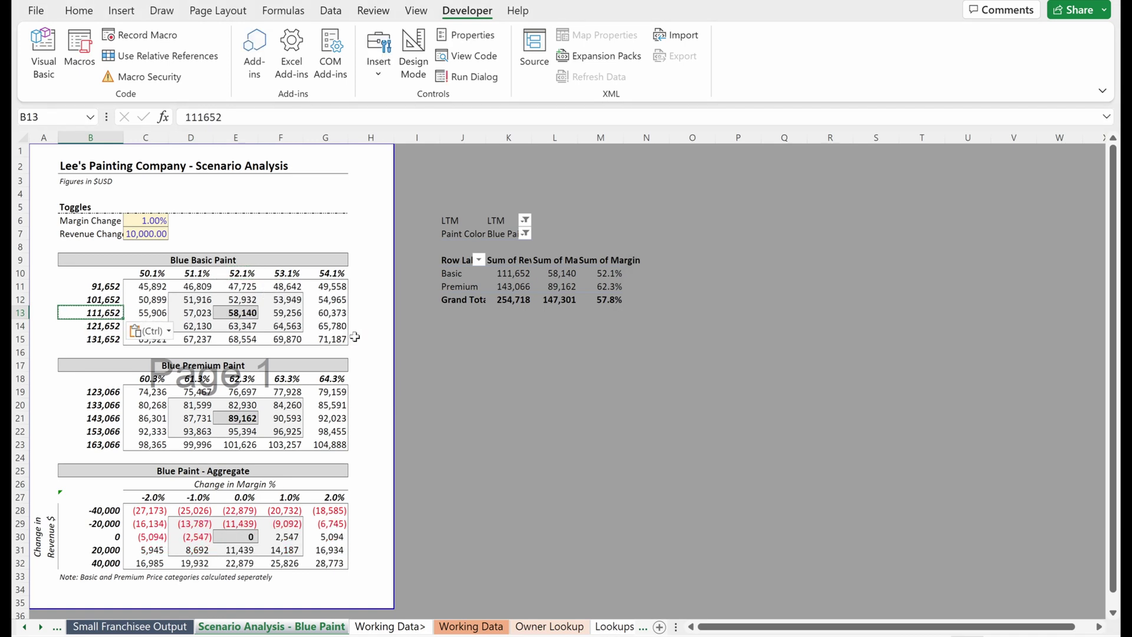
Make the hard-coded revenue in B13 and margin in E10 blue font.
{"action": "key", "text": "alt+h"}
{"action": "key", "text": "f"}
{"action": "key", "text": "c"}
{"action": "key", "text": "Return"}
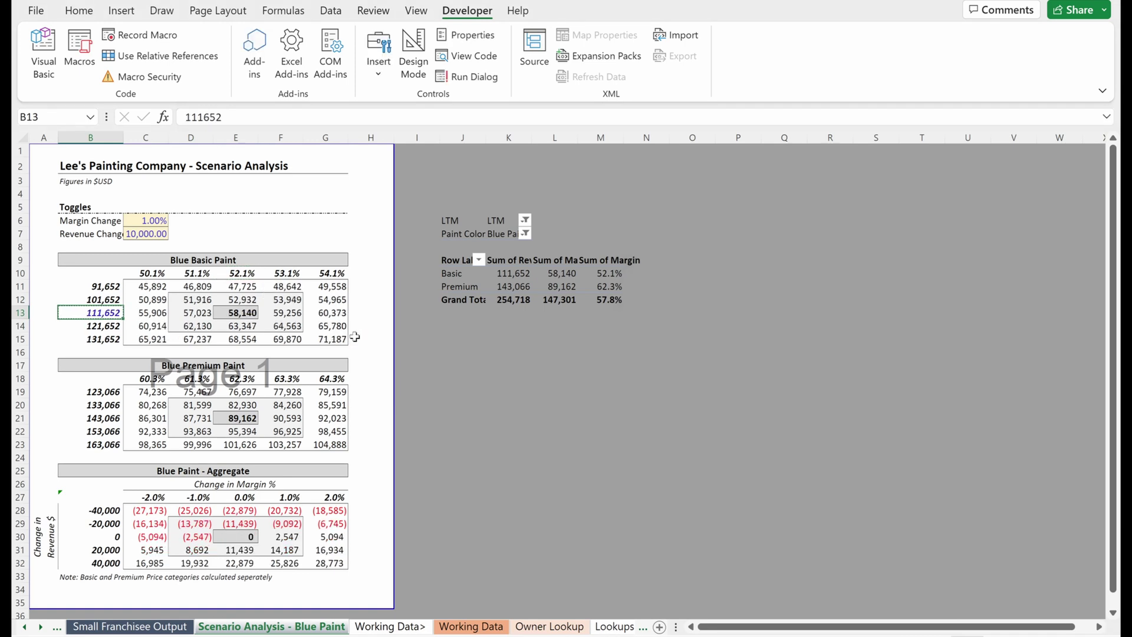
{"action": "key", "text": "Right"}
{"action": "key", "text": "Up"}
{"action": "key", "text": "Right"}
{"action": "key", "text": "Up"}
{"action": "key", "text": "Right"}
{"action": "key", "text": "Up"}
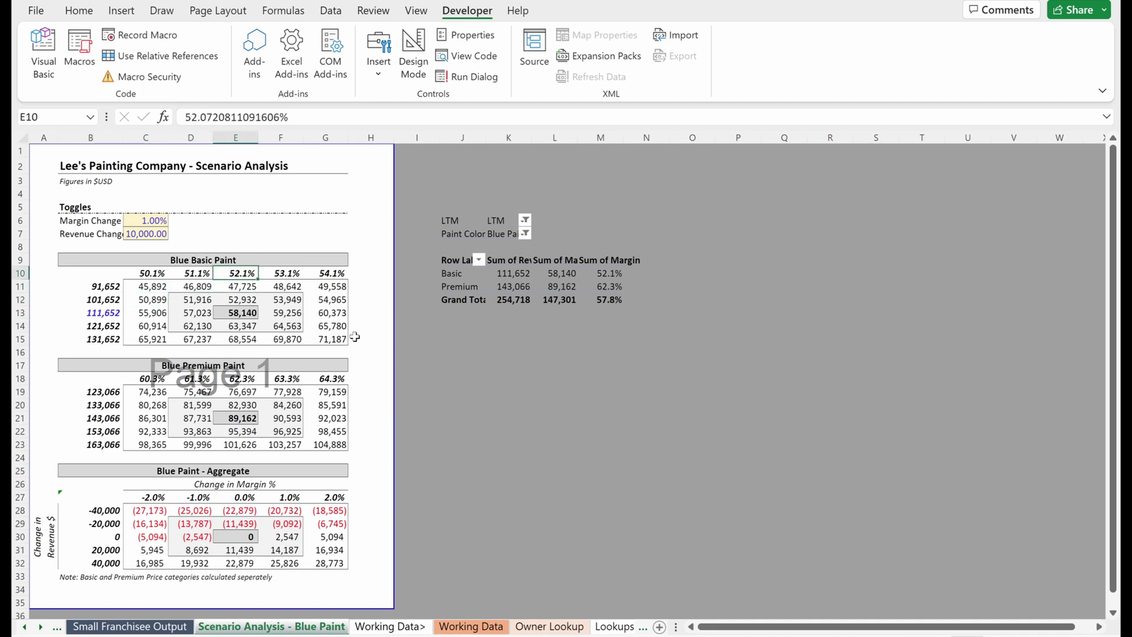
{"action": "key", "text": "F4"}
Browse the Font Color palette without choosing a colour, then undo the last change.
{"action": "key", "text": "alt+h"}
{"action": "key", "text": "f"}
{"action": "key", "text": "c"}
{"action": "key", "text": "Down"}
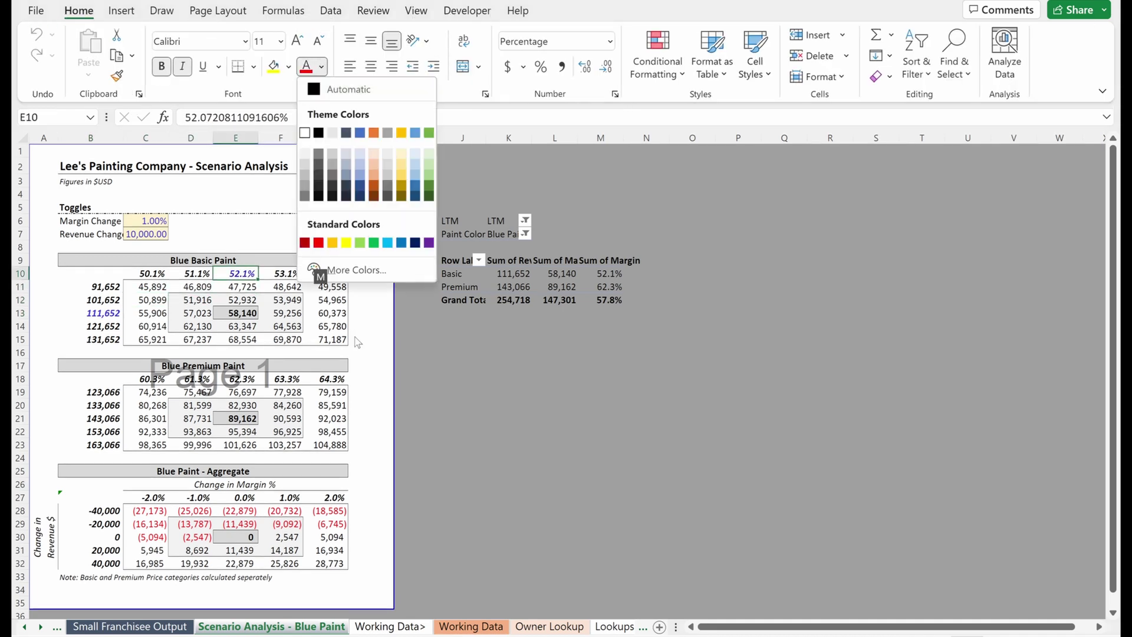
{"action": "key", "text": "Down"}
{"action": "key", "text": "Right"}
{"action": "key", "text": "Up"}
{"action": "key", "text": "Right"}
{"action": "key", "text": "Right"}
{"action": "key", "text": "Right"}
{"action": "key", "text": "Escape"}
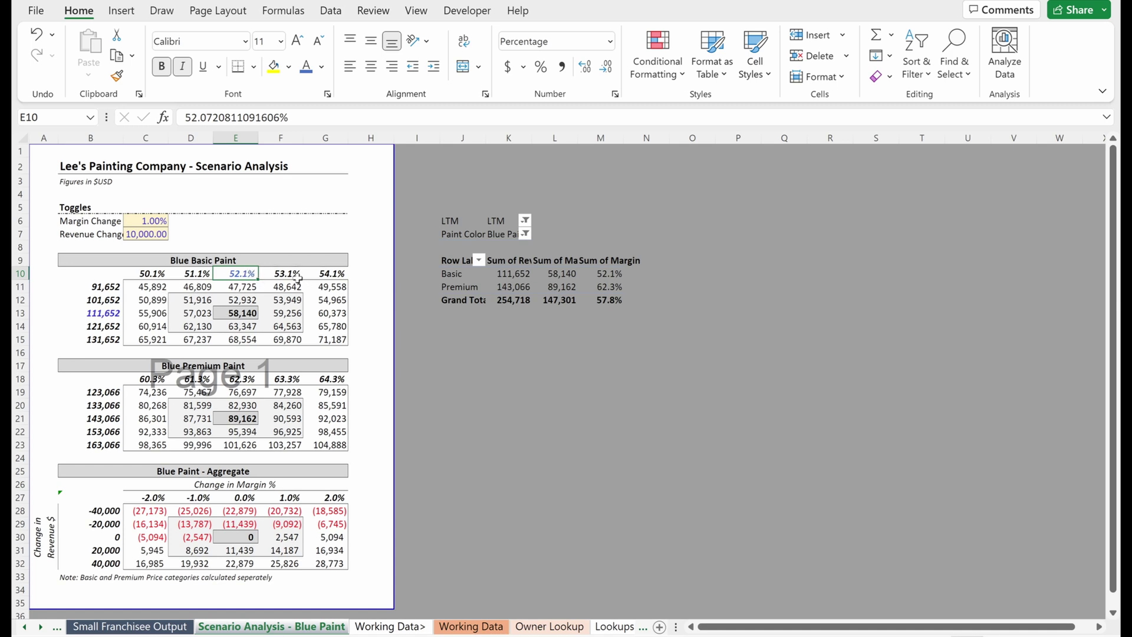
{"action": "key", "text": "ctrl+z"}
Inspect how F10's margin step is calculated, then step back through the table.
{"action": "left_click", "coordinate": [297, 279]}
{"action": "key", "text": "F2"}
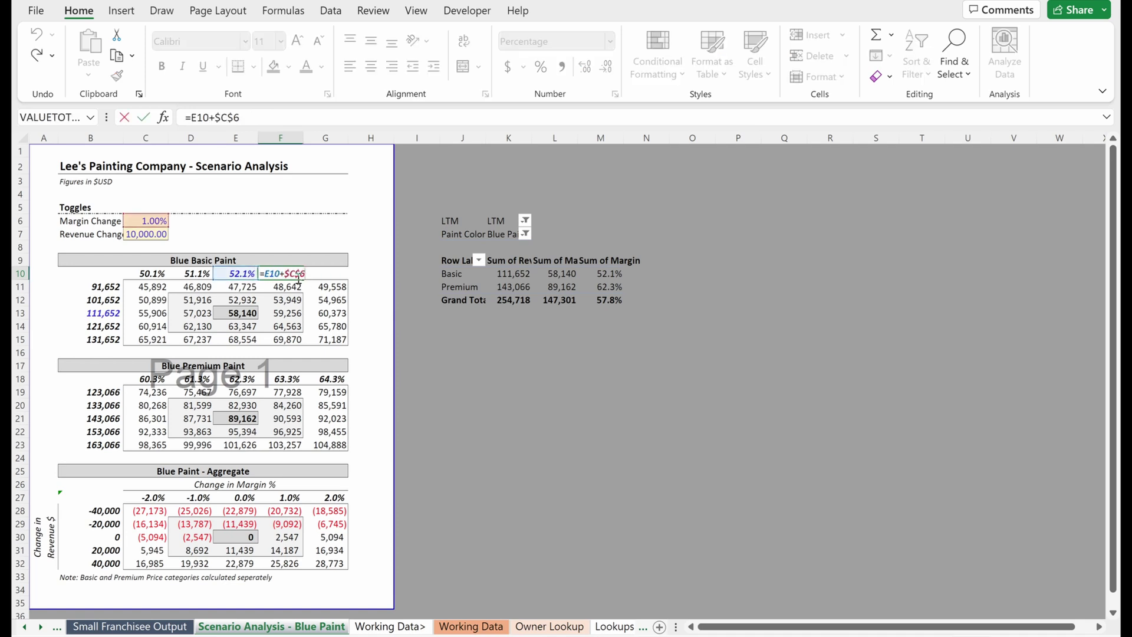
{"action": "key", "text": "Escape"}
{"action": "key", "text": "Left"}
{"action": "key", "text": "Left"}
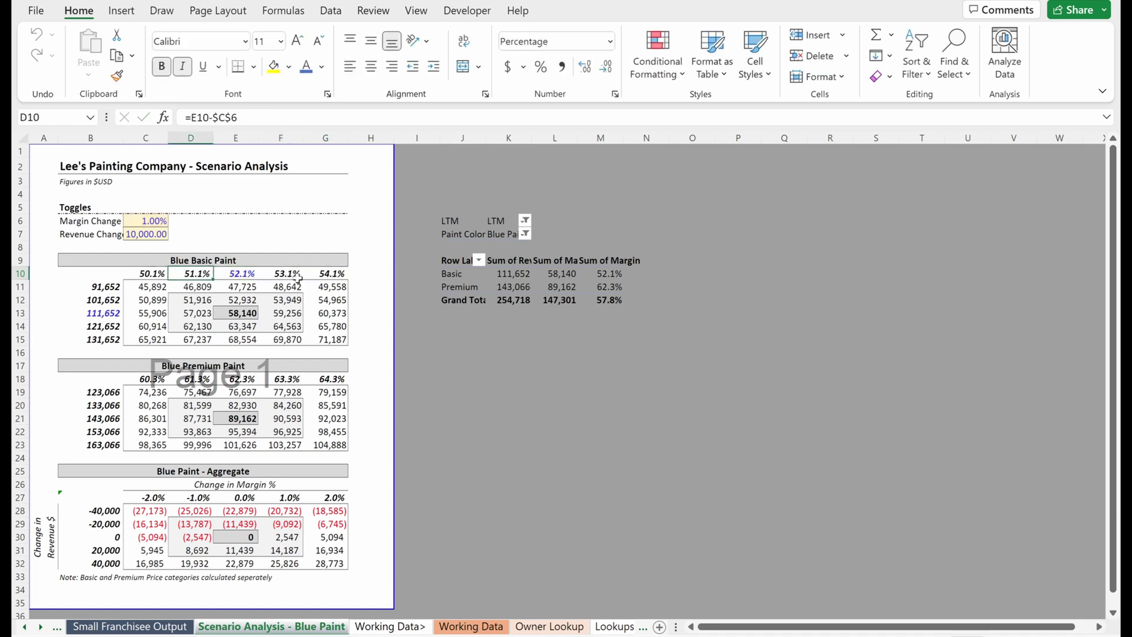
{"action": "key", "text": "Left"}
{"action": "key", "text": "Down"}
{"action": "key", "text": "Down"}
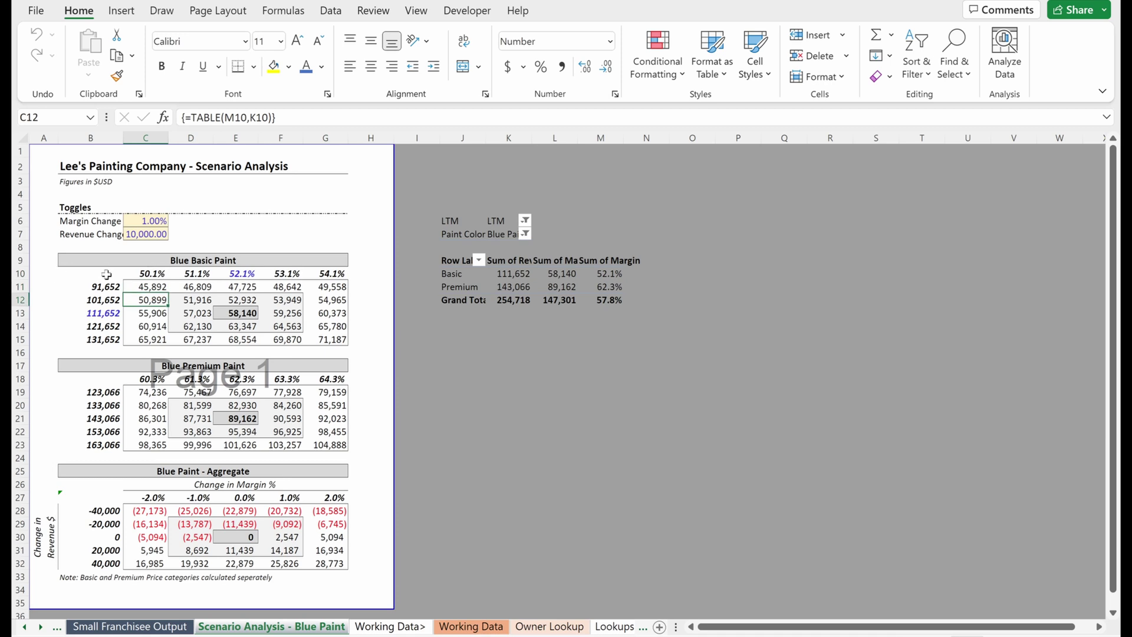
Paste the Blue Basic Paint table's formats from B10:G15 onto the Premium table at B18.
{"action": "left_click_drag", "start_coordinate": [106, 275], "coordinate": [329, 341]}
{"action": "key", "text": "ctrl+c"}
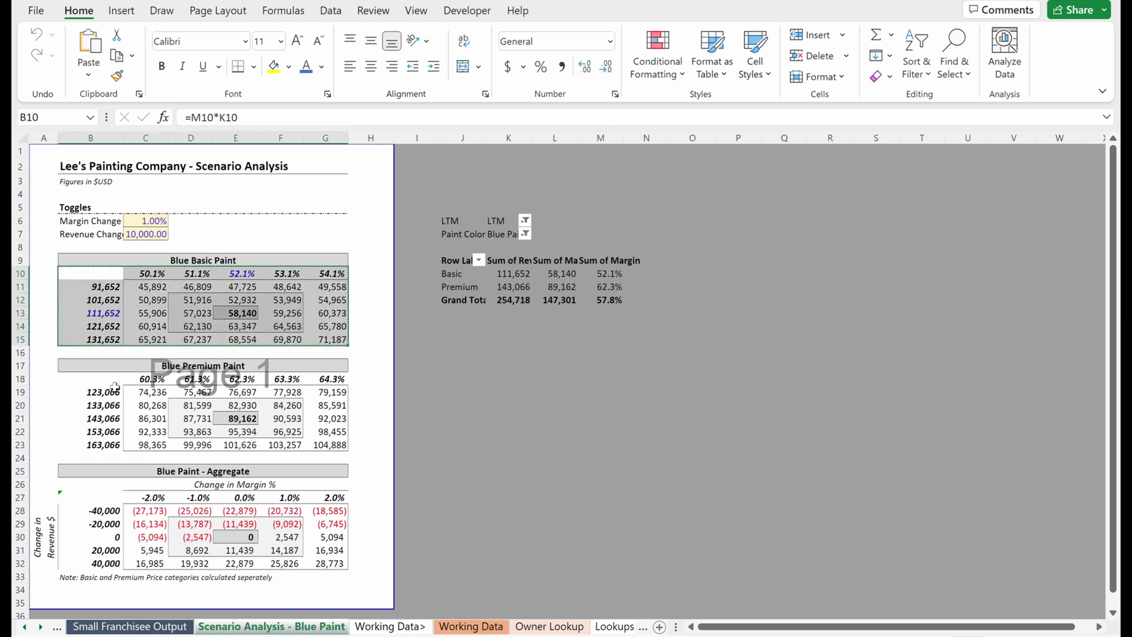
{"action": "left_click", "coordinate": [109, 380]}
{"action": "key", "text": "ctrl+alt+v"}
{"action": "key", "text": "Return"}
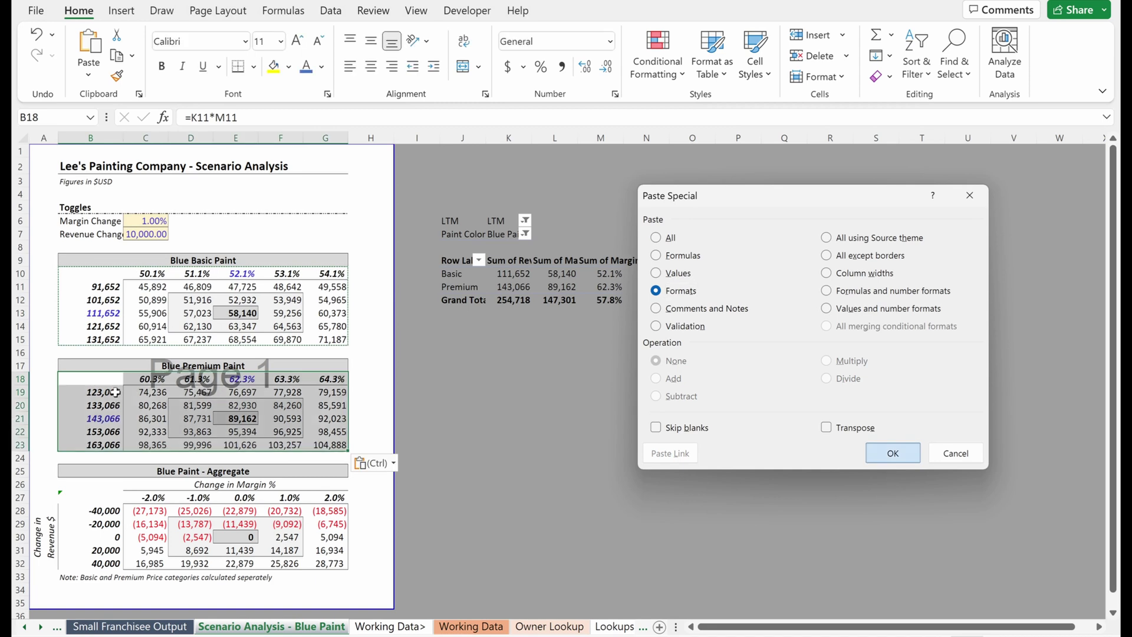
Check the Premium and Basic starting inputs against the pivot's Basic margin.
{"action": "left_click", "coordinate": [245, 380]}
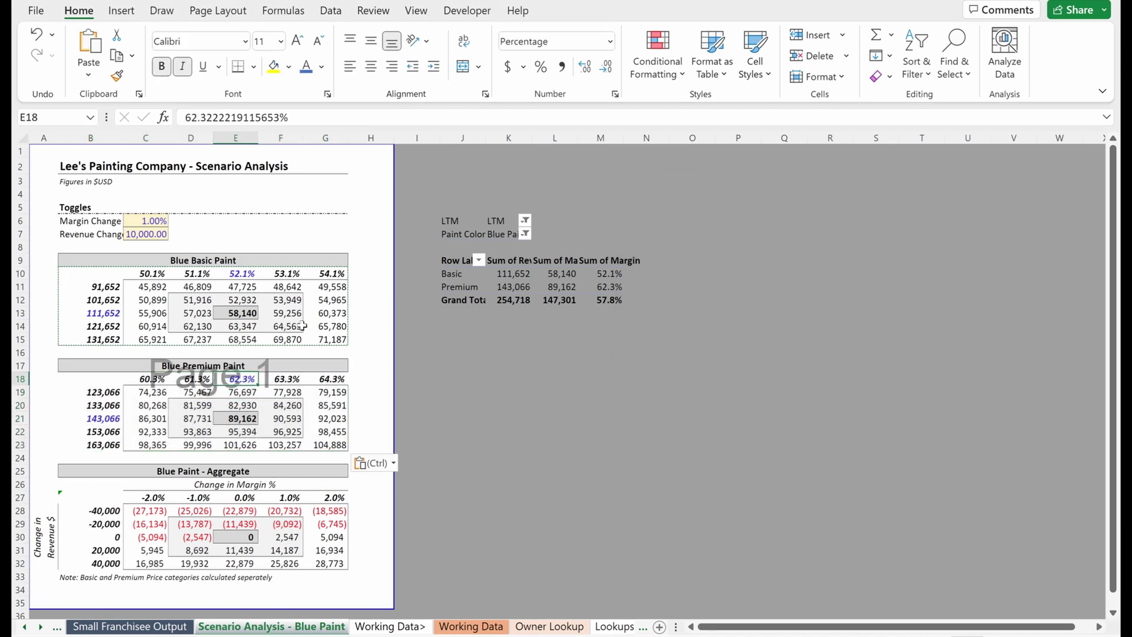
{"action": "left_click", "coordinate": [244, 274]}
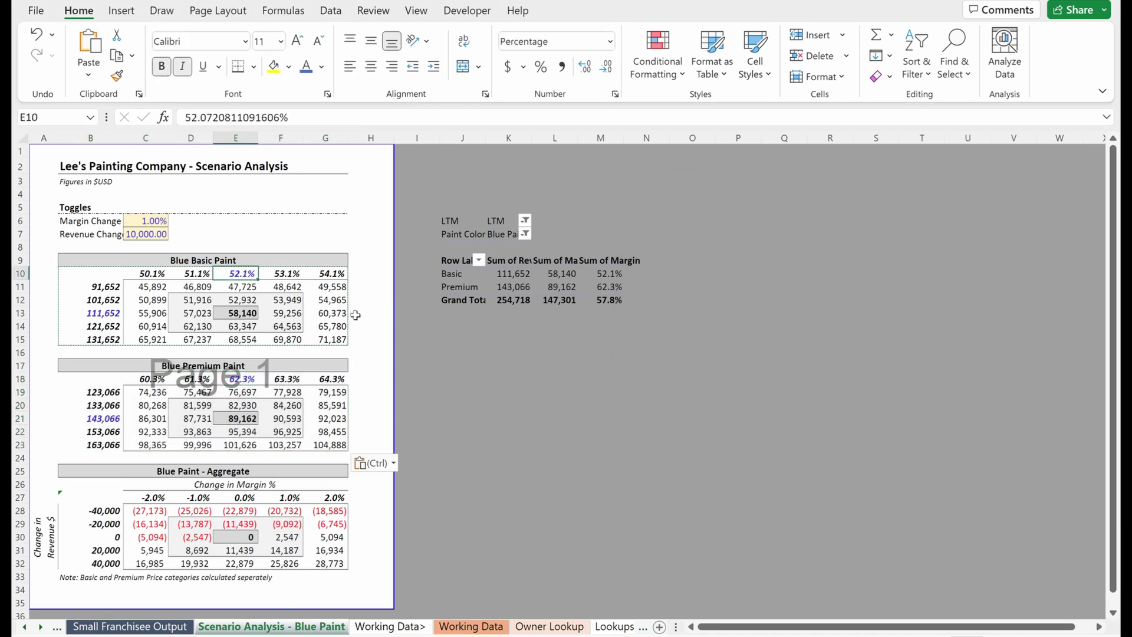
{"action": "left_click", "coordinate": [101, 314]}
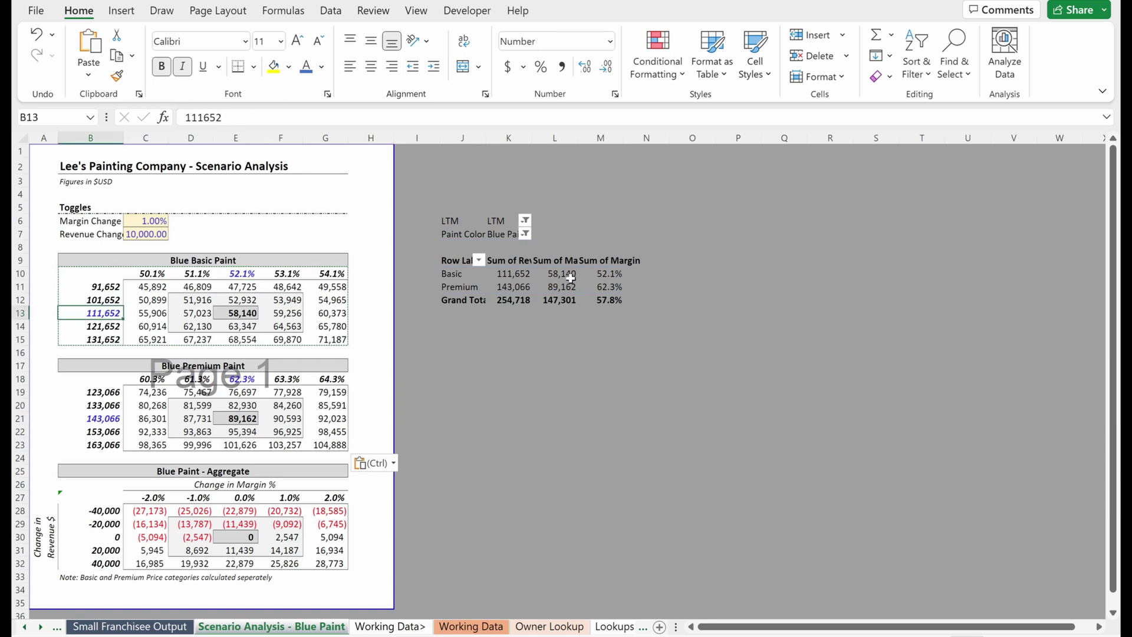
{"action": "left_click", "coordinate": [258, 277]}
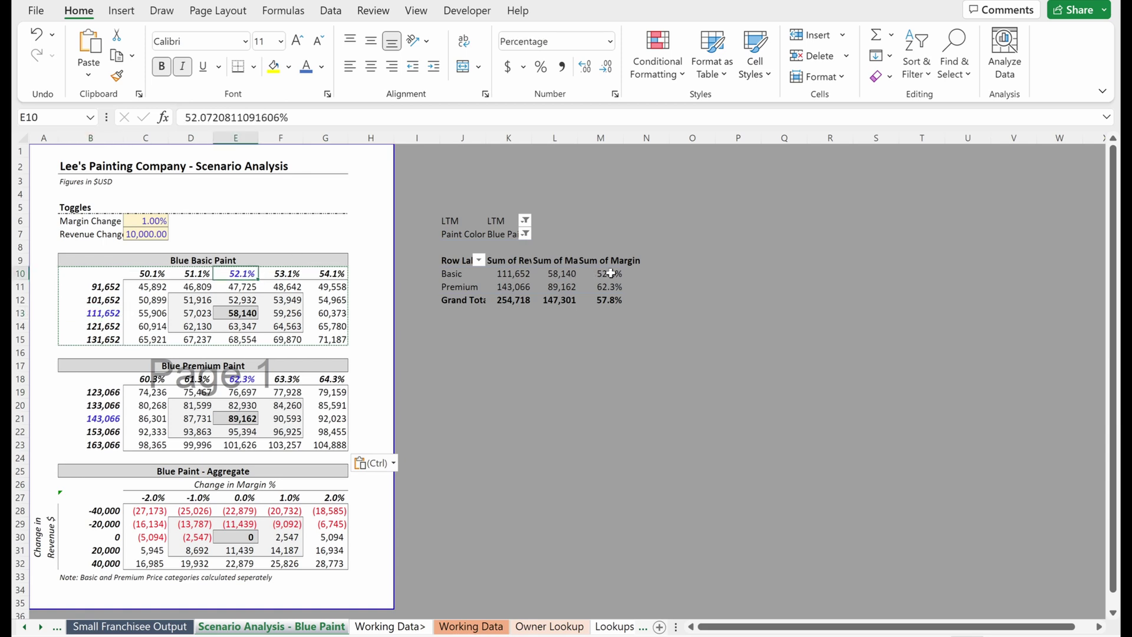
{"action": "left_click", "coordinate": [610, 273]}
{"action": "left_click", "coordinate": [236, 314]}
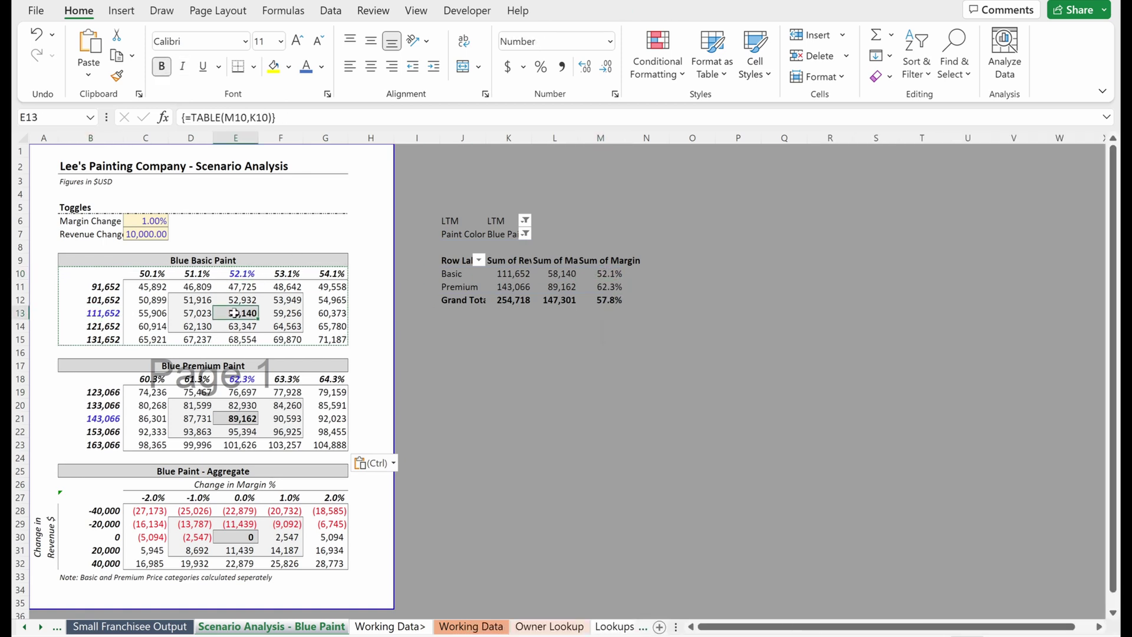